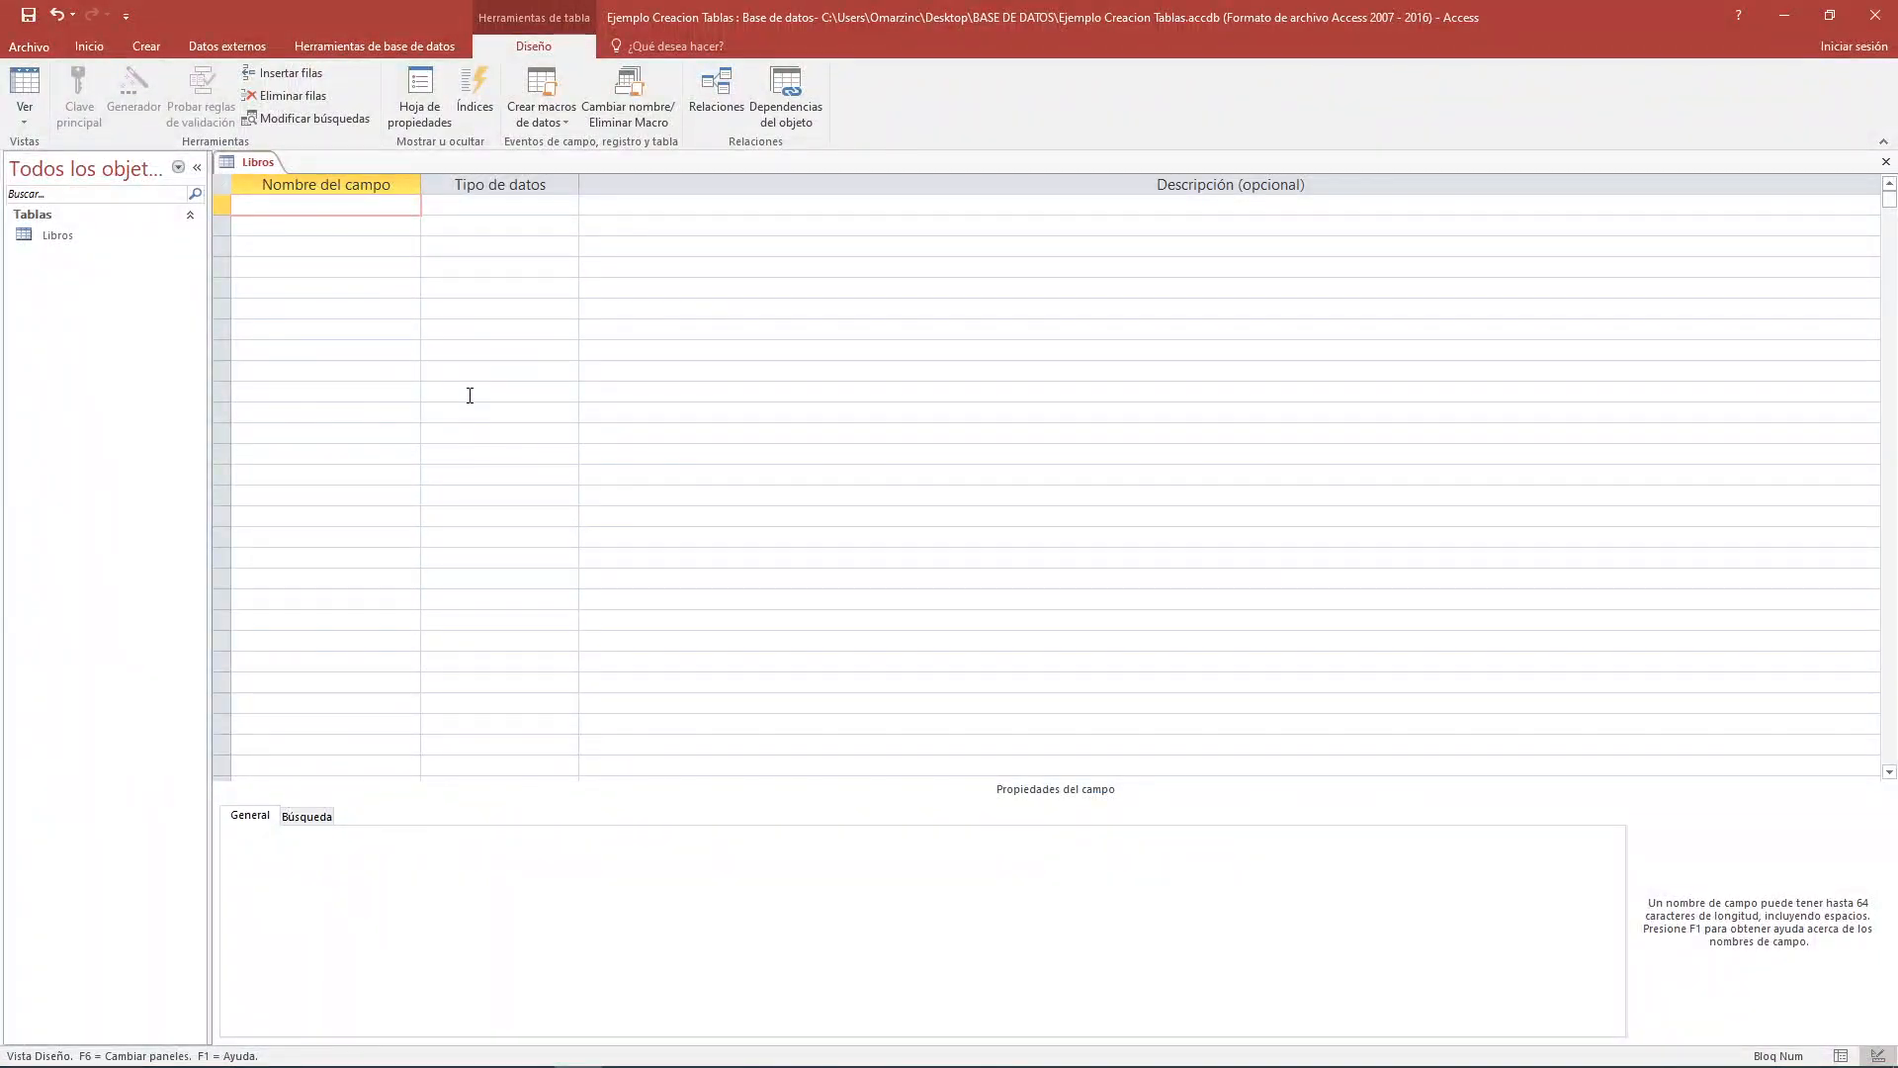
Add the first field of the Libros table as ISBN, data type Texto corto, with a field size of 25
key("Caps_Lock")
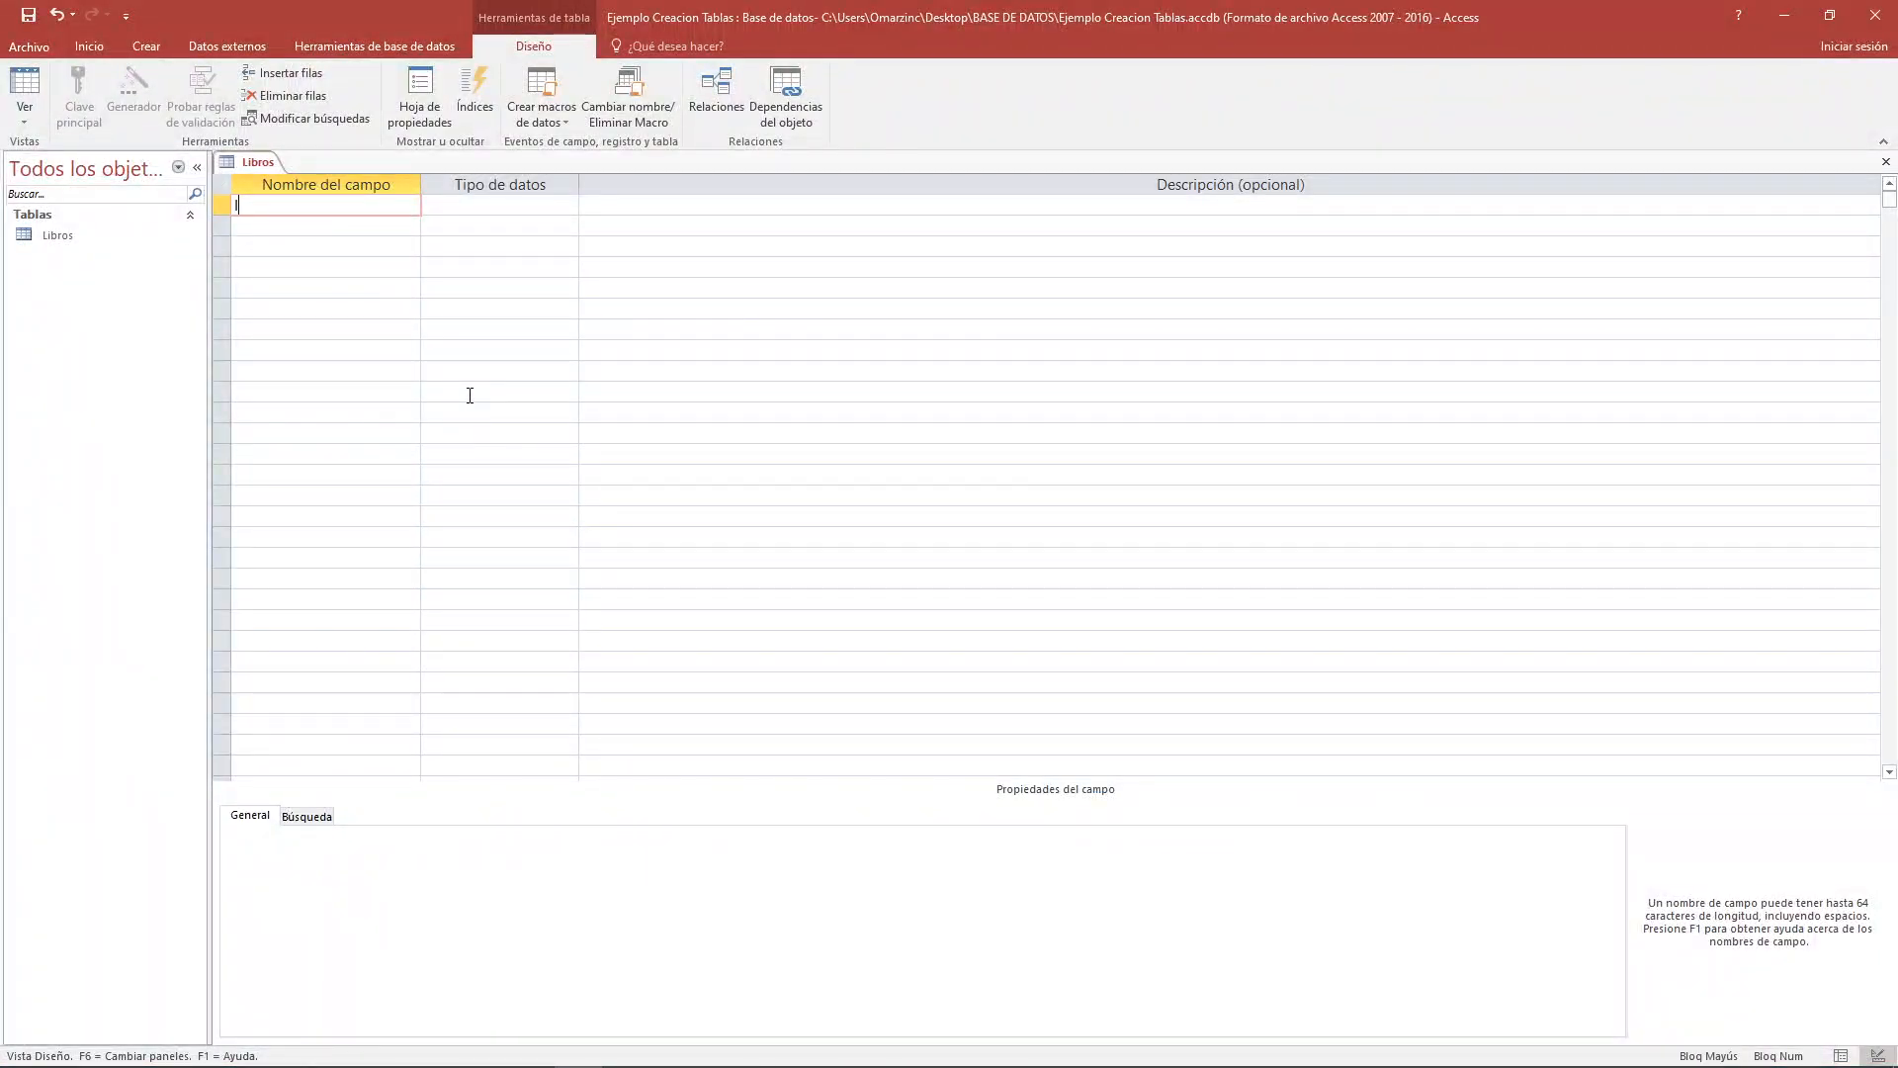
type("SBN")
left_click(465, 211)
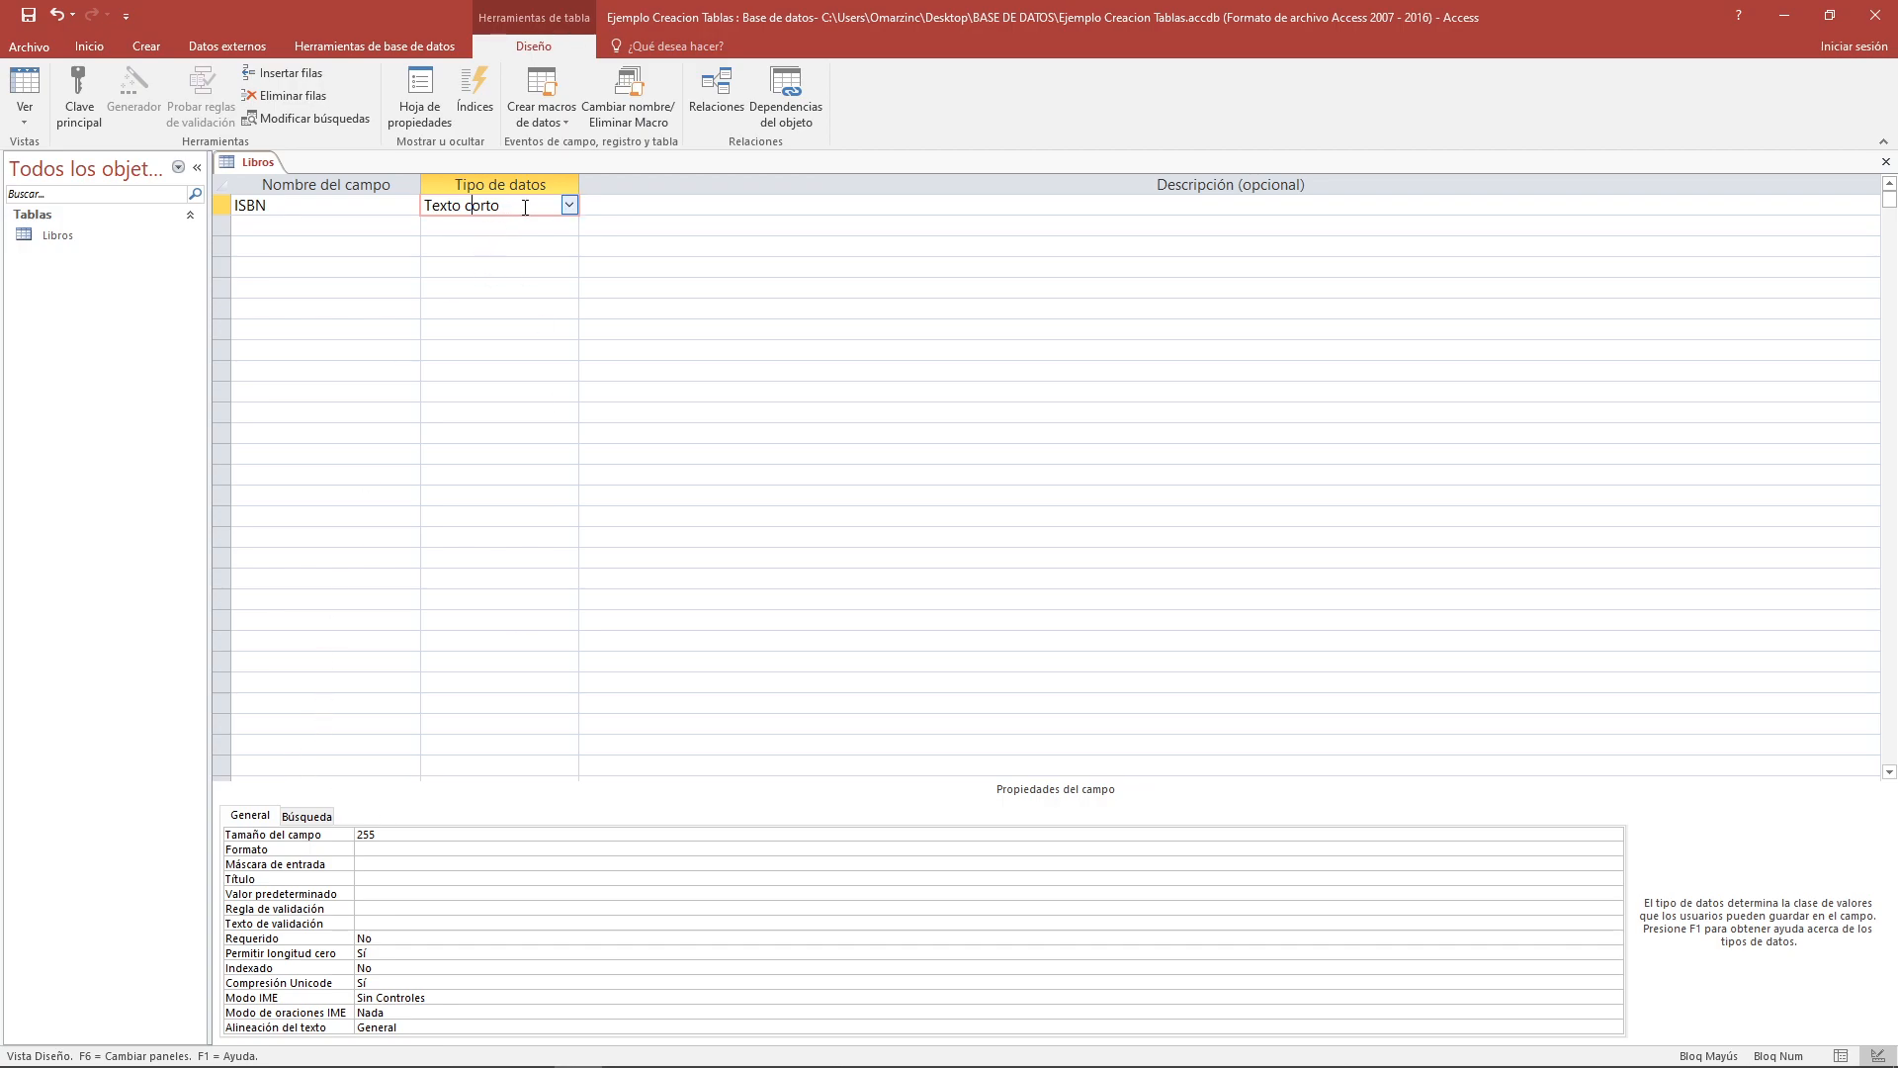
left_click(391, 836)
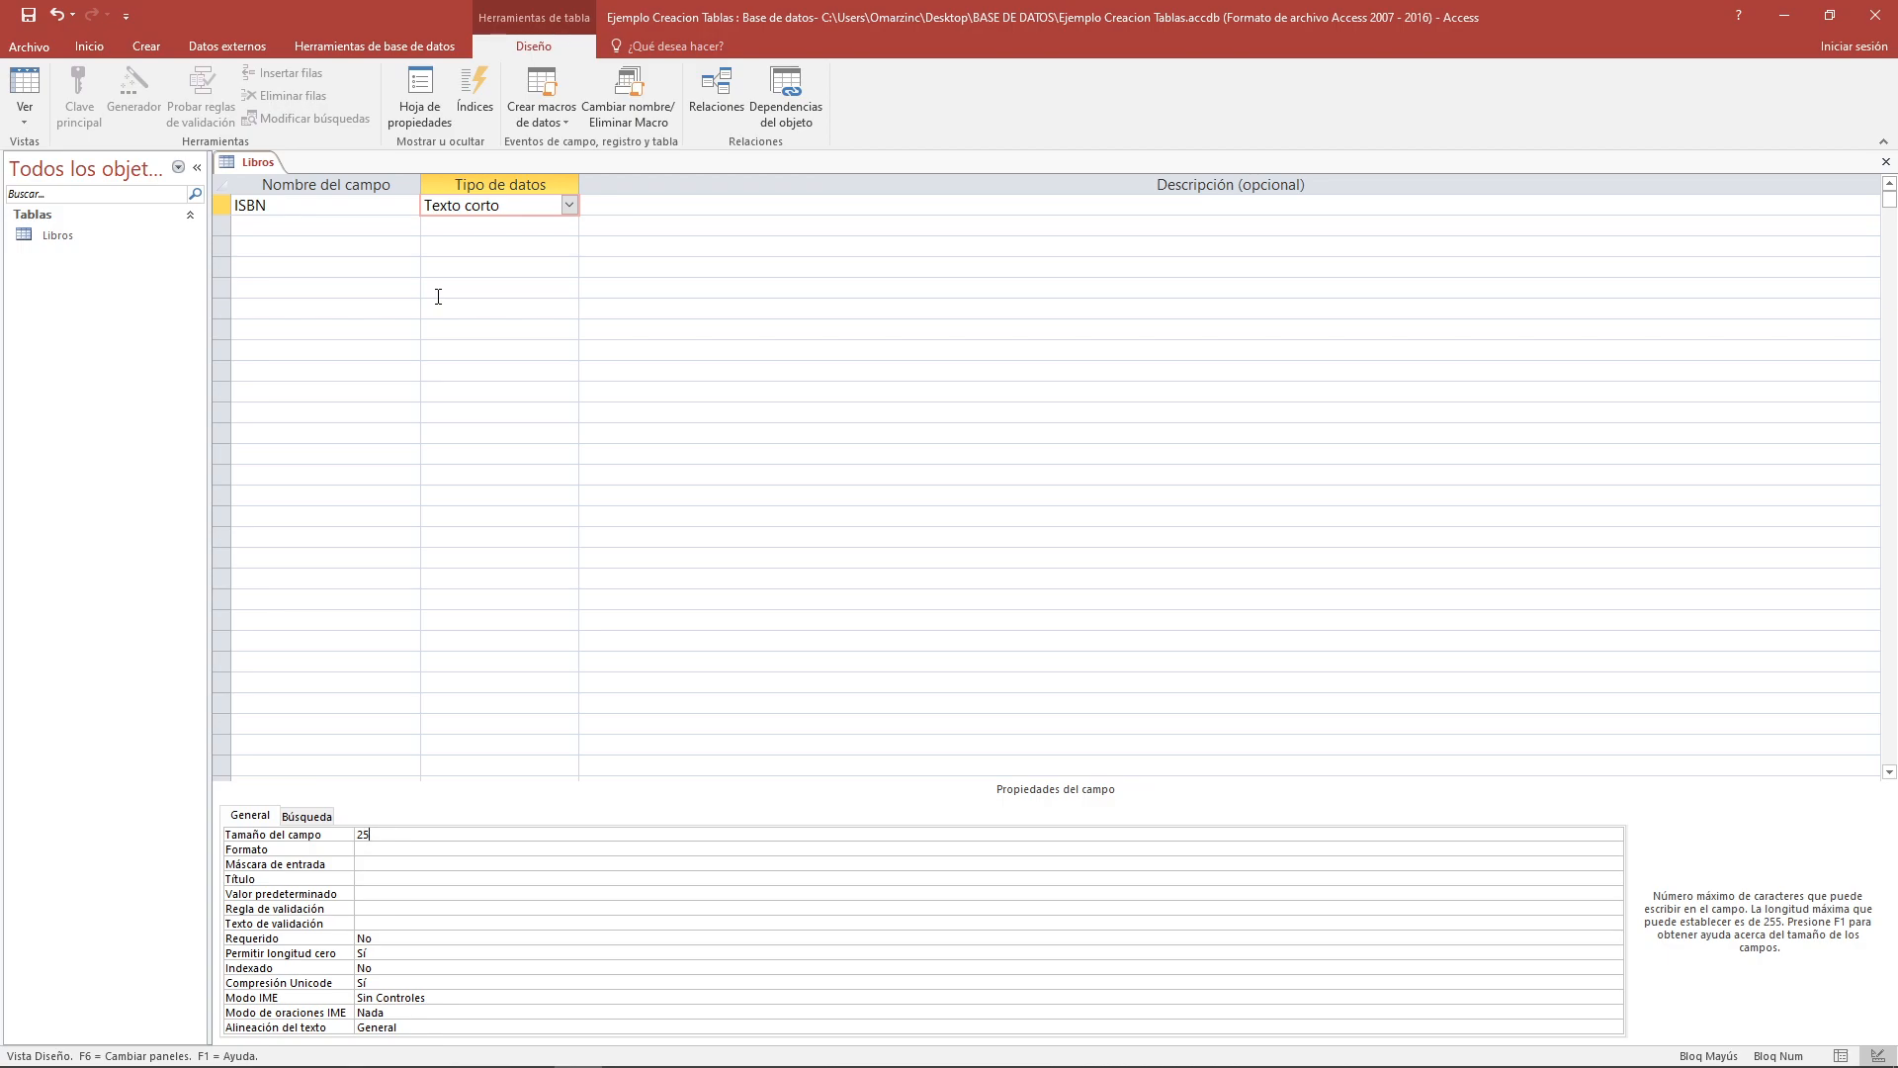
Add a field named Titulo below ISBN, with data type Texto corto and a field size of 25
left_click(376, 234)
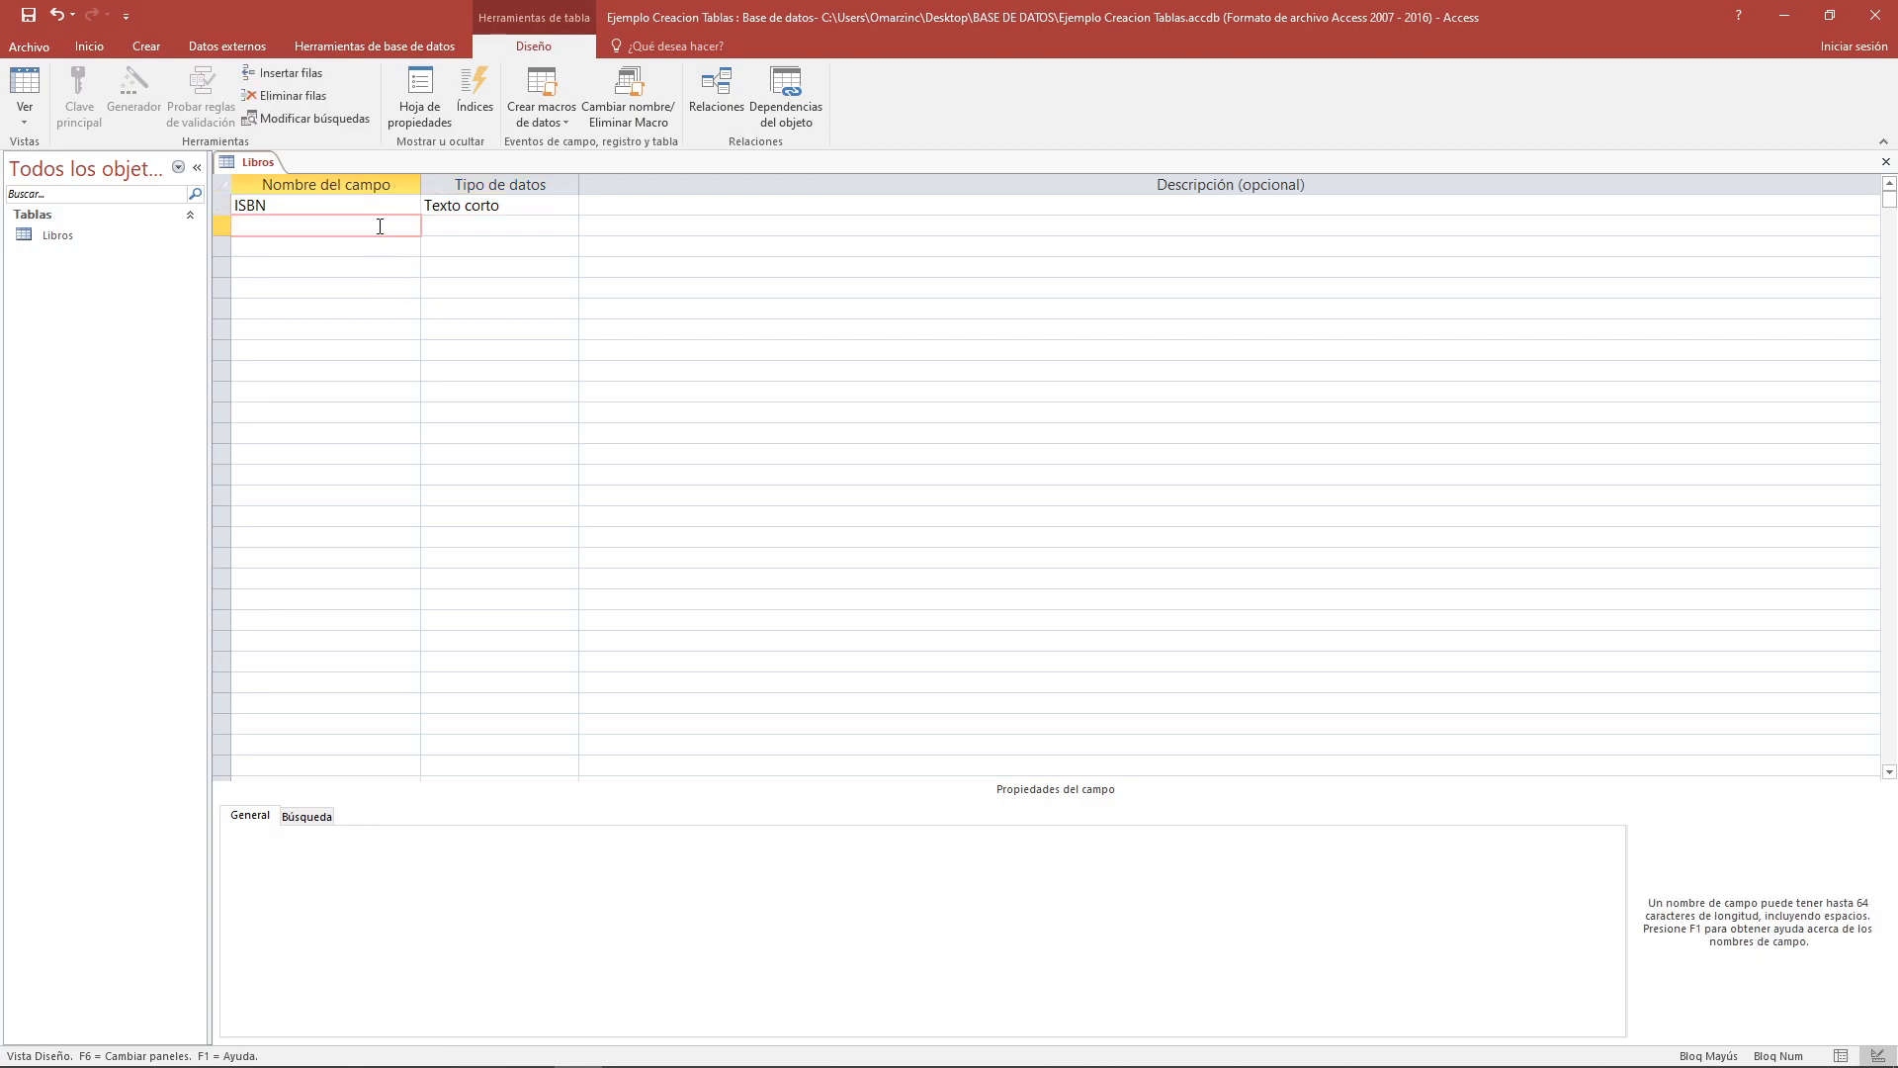
key("alt+Tab")
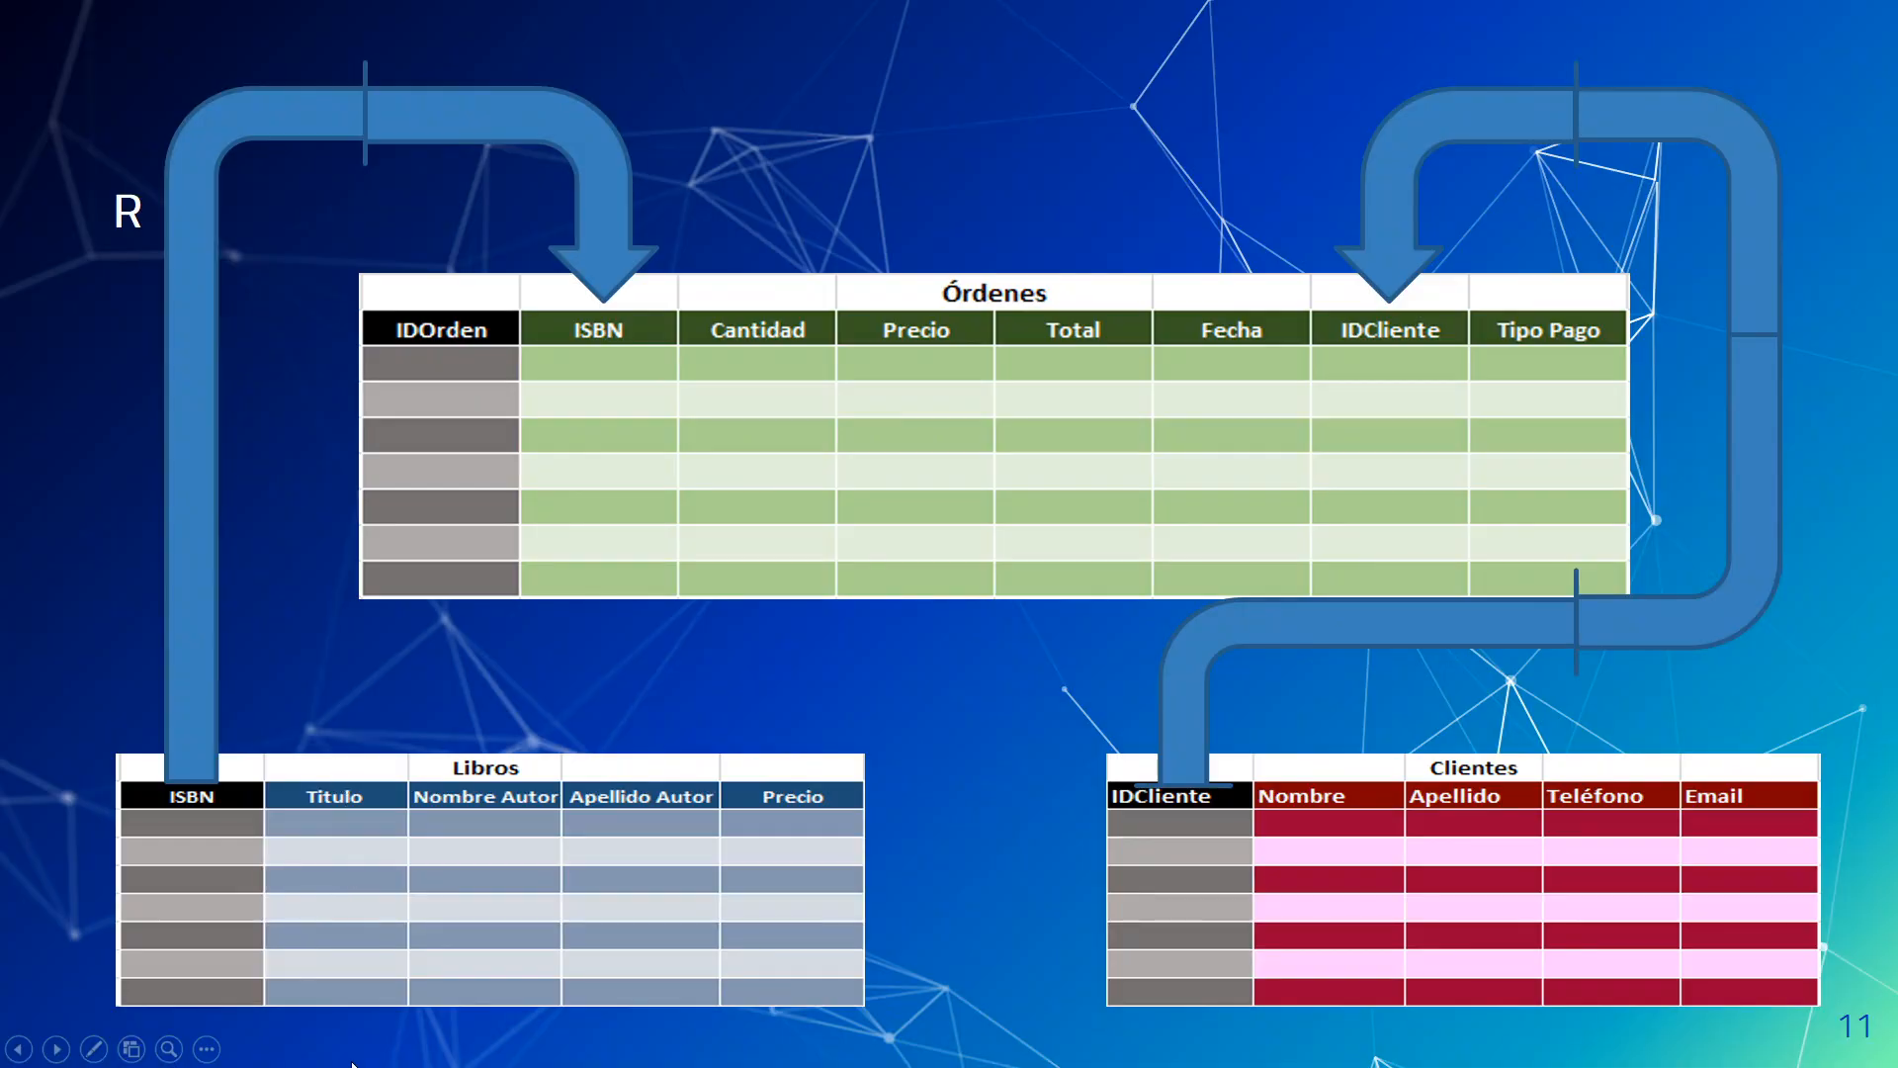
key("alt+Tab")
type("tITU")
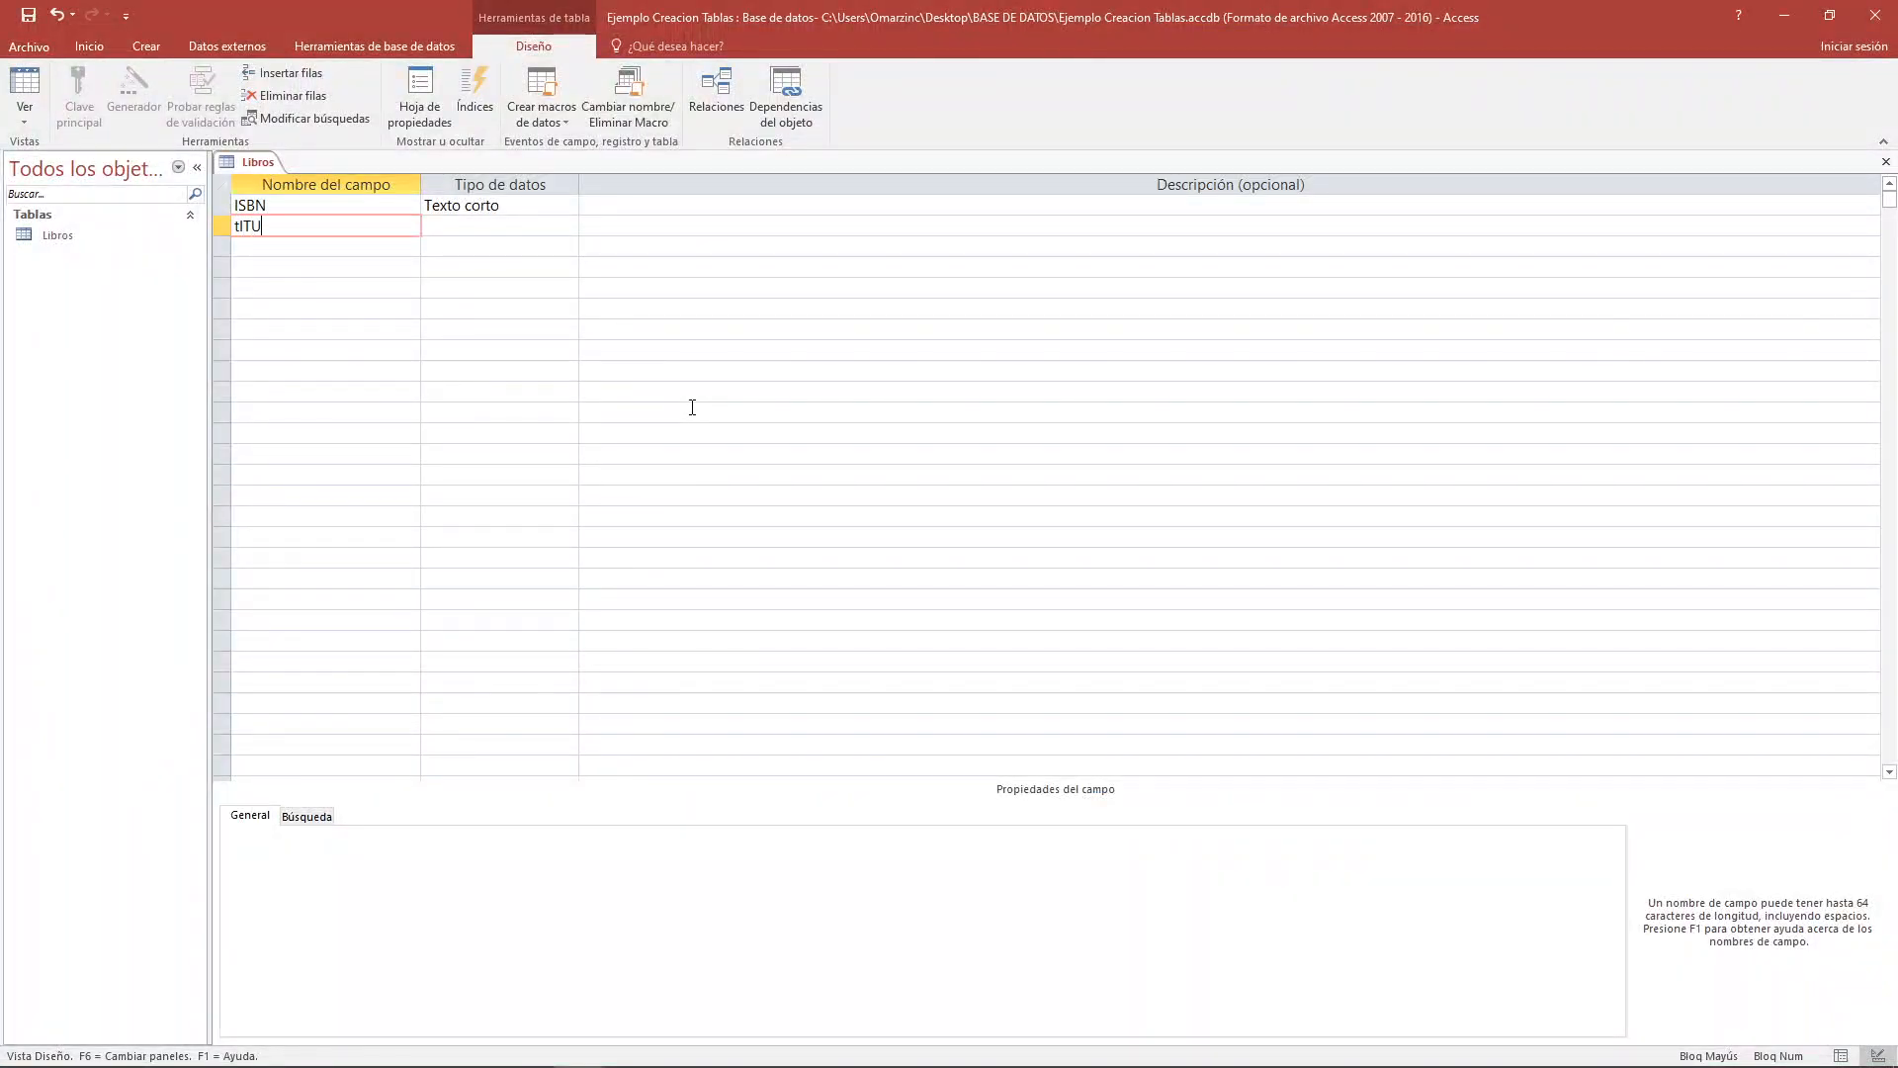
key("BackSpace")
key("BackSpace")
key("BackSpace")
key("BackSpace")
key("Caps_Lock")
type("Titulo")
left_click(510, 226)
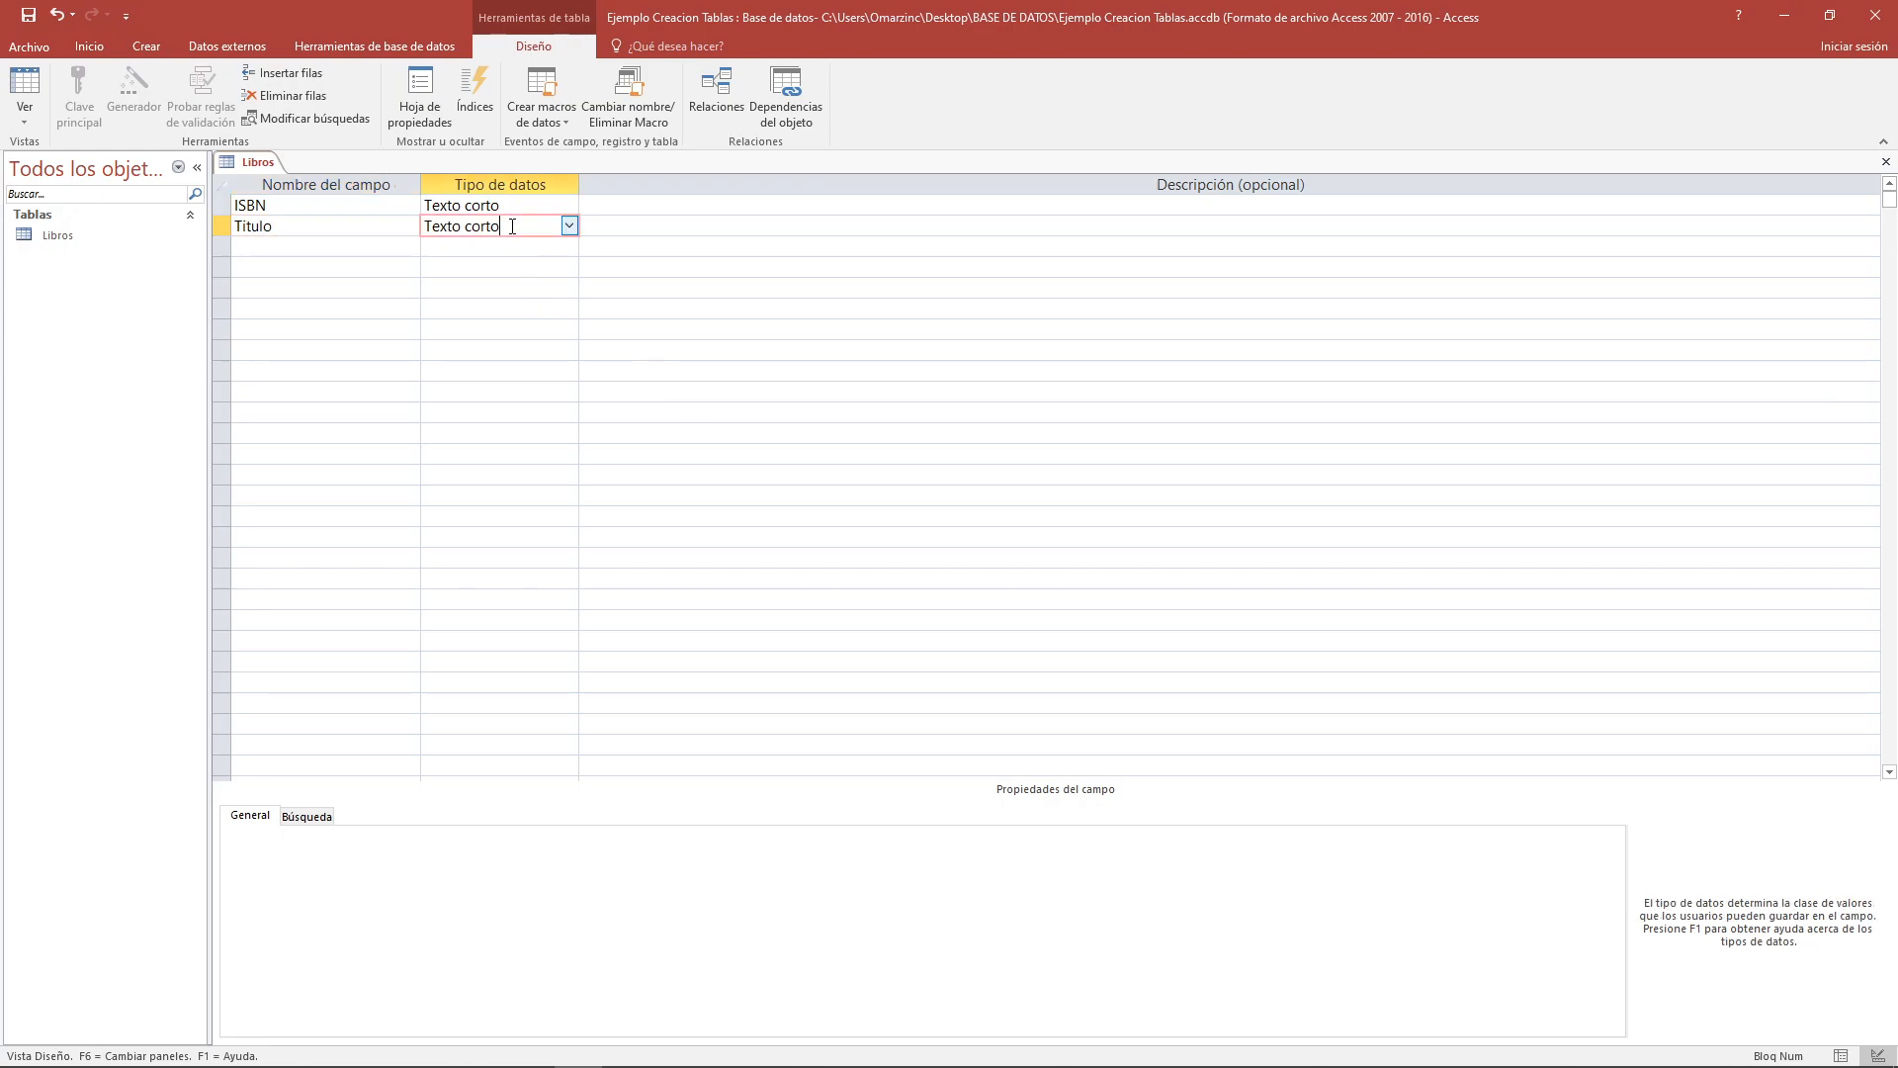
left_click(571, 227)
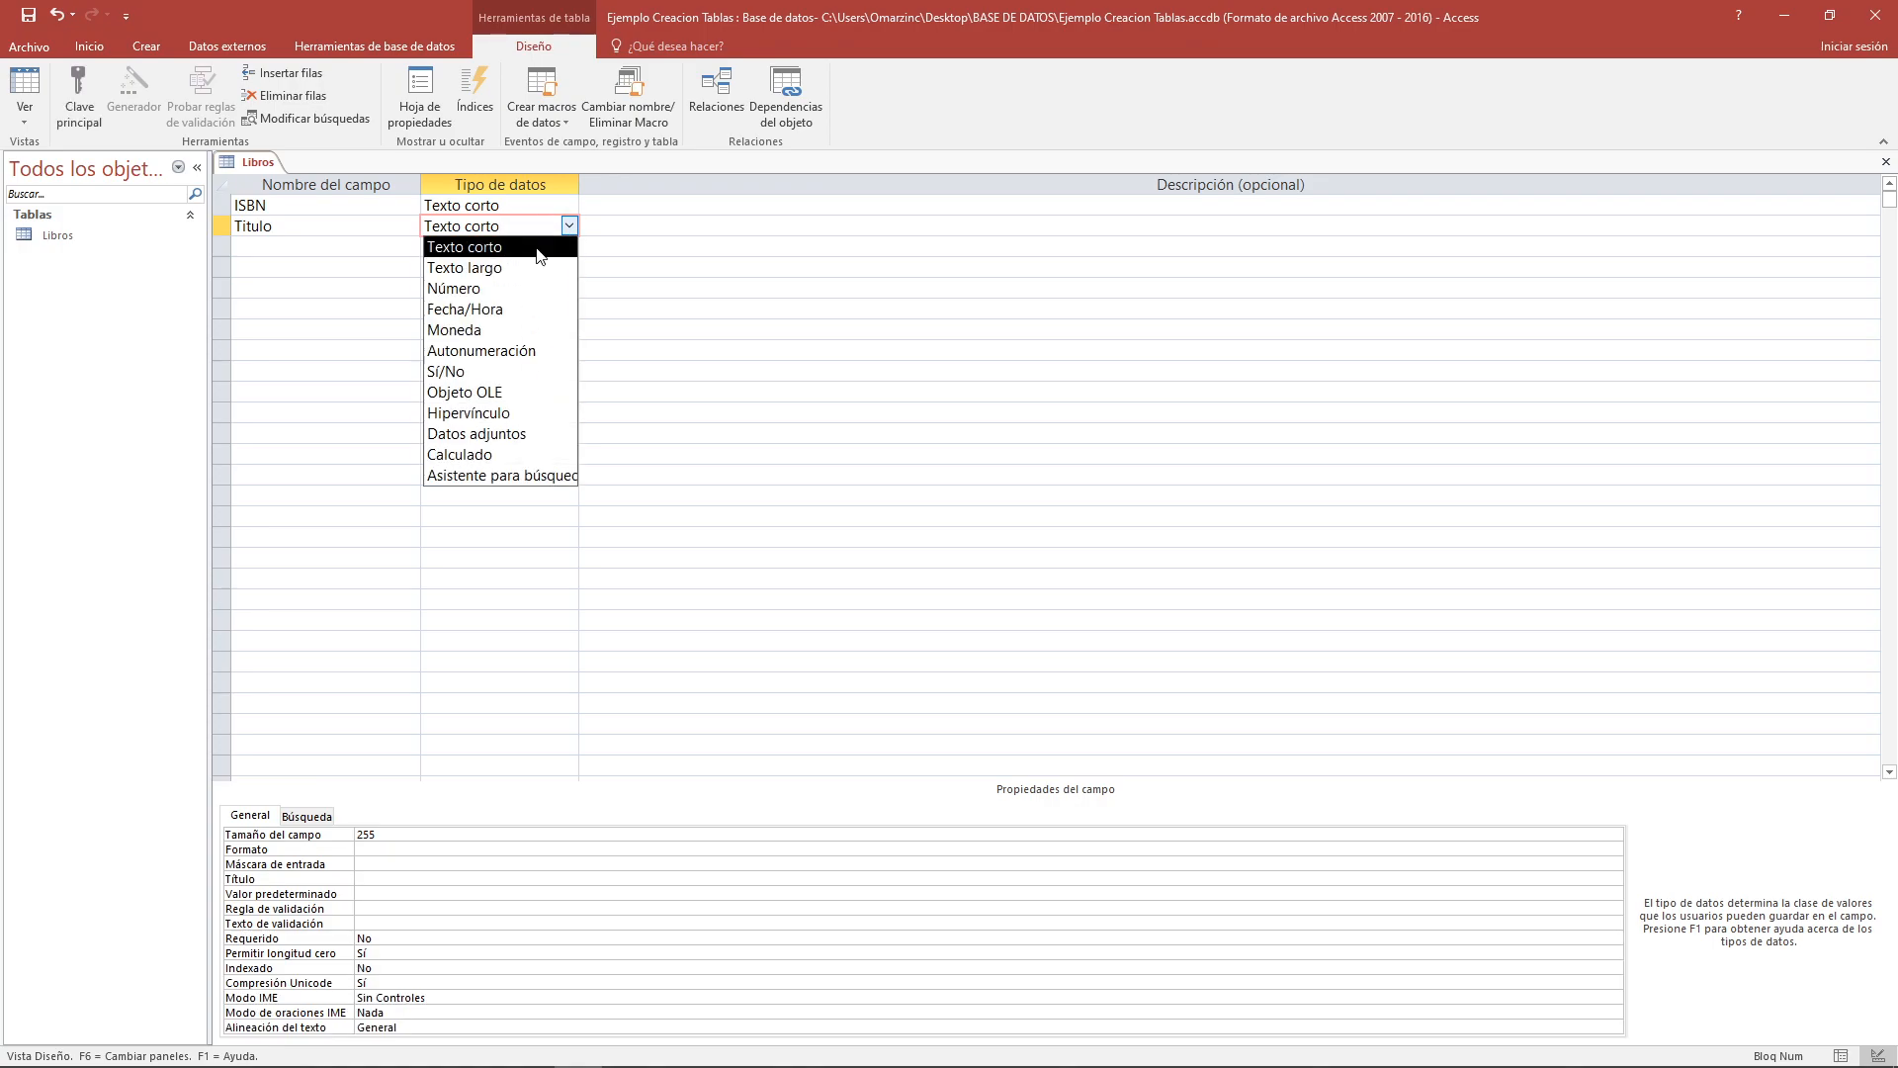
left_click(541, 256)
left_click(462, 832)
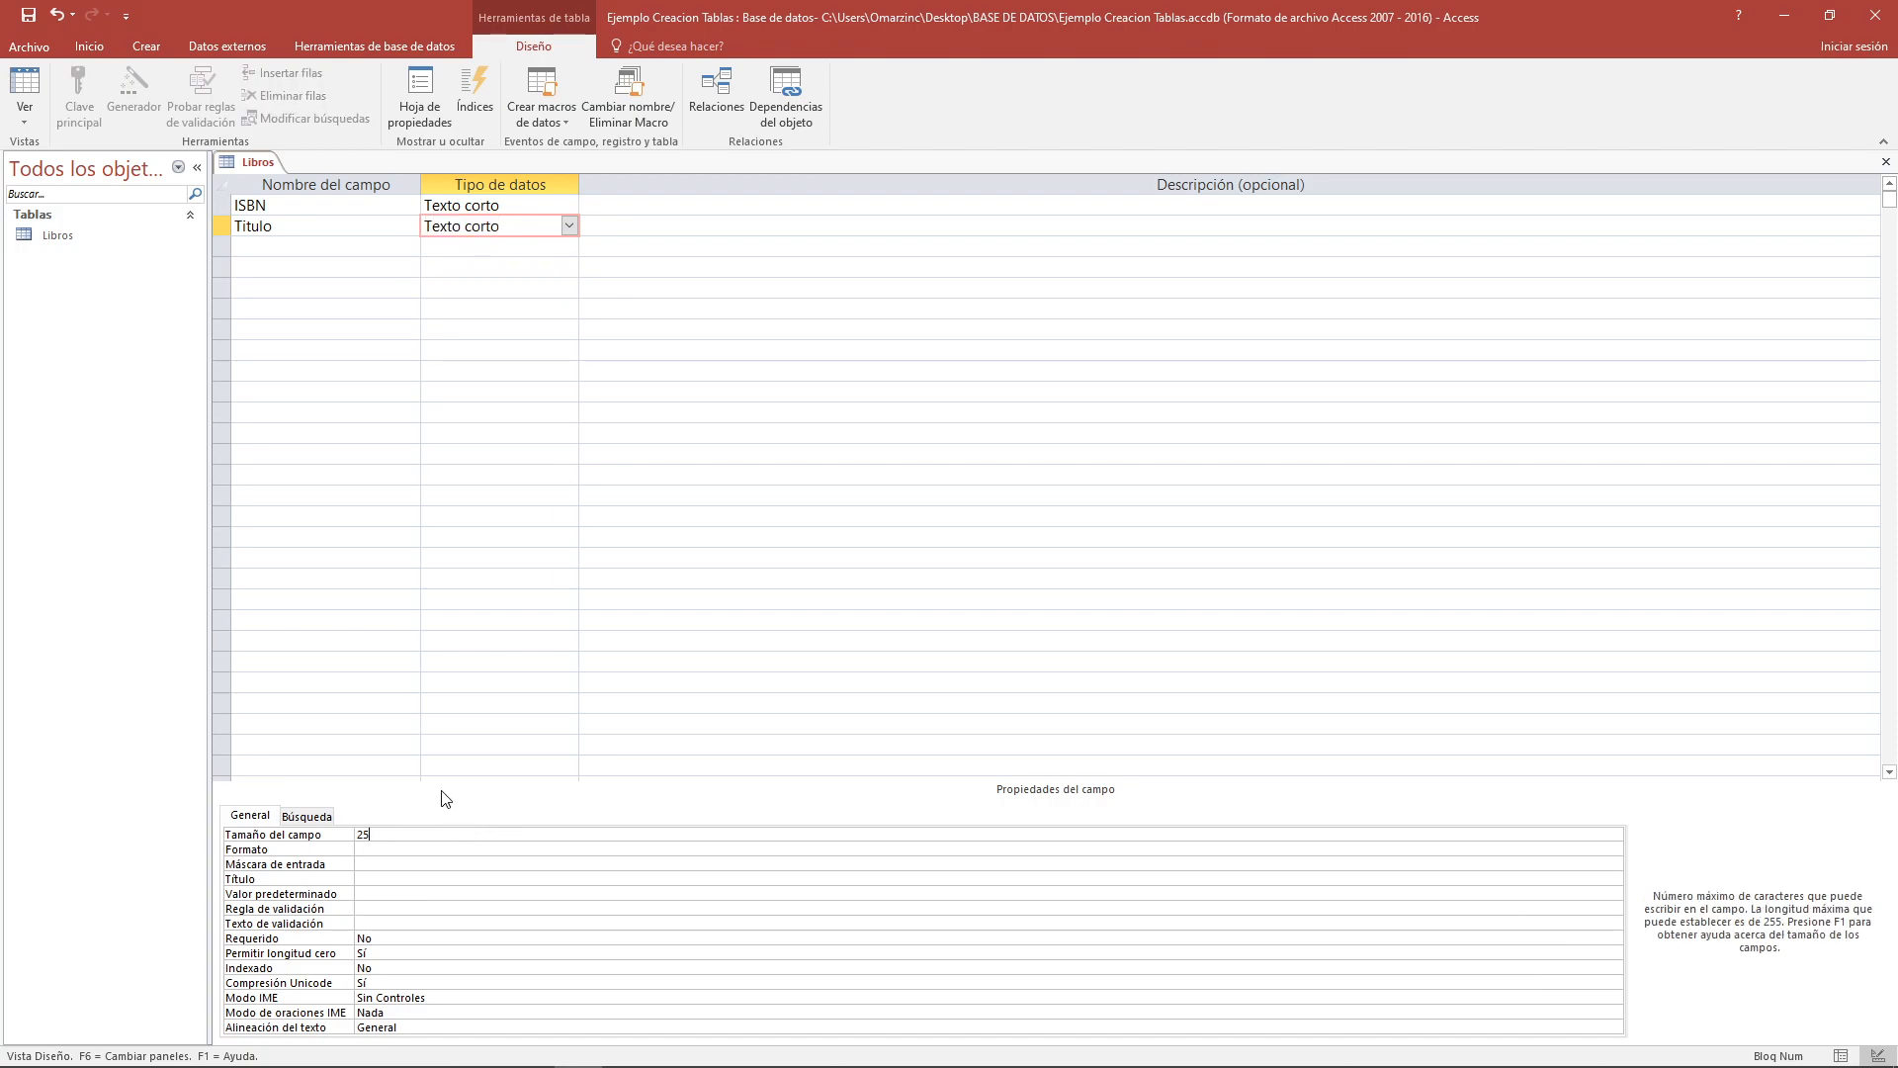
Add a field named Nombre_Autor below Titulo, with data type Texto corto and a field size of 25
left_click(394, 246)
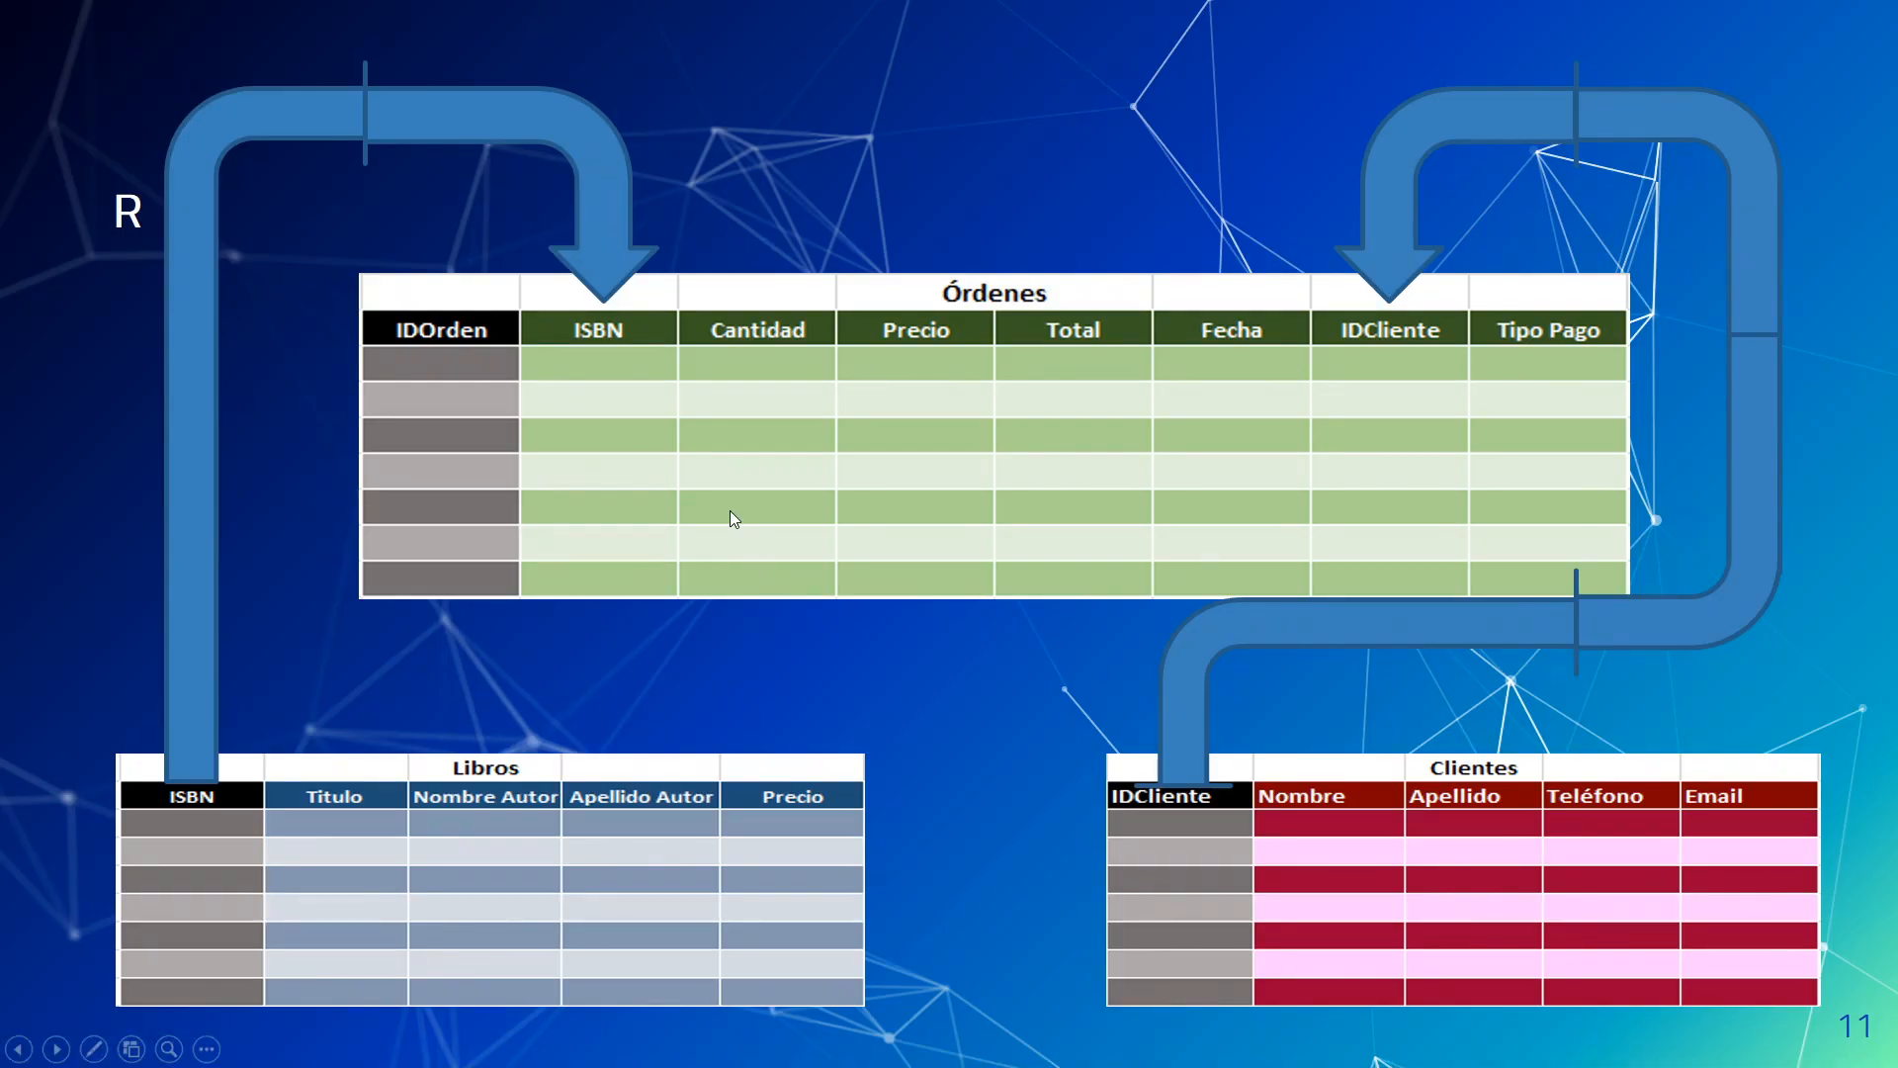
key("alt+Tab")
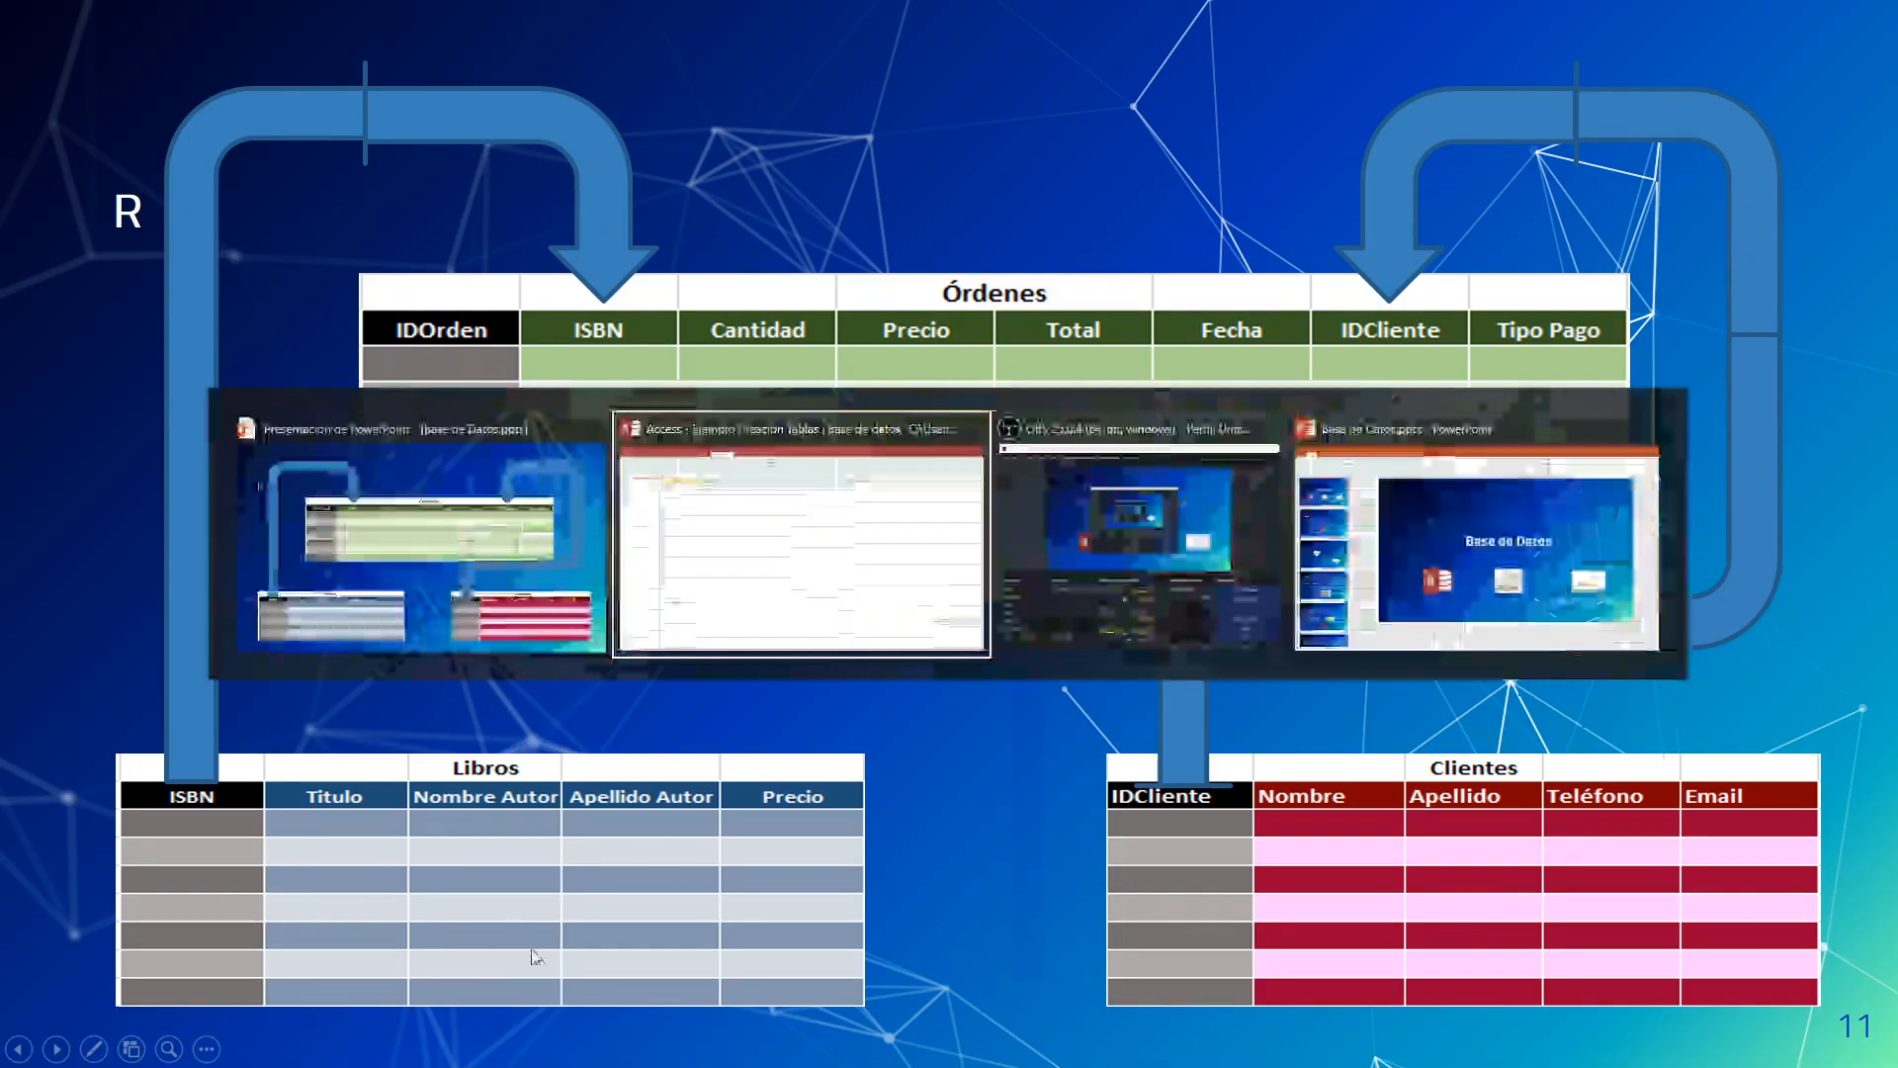
type("Nom")
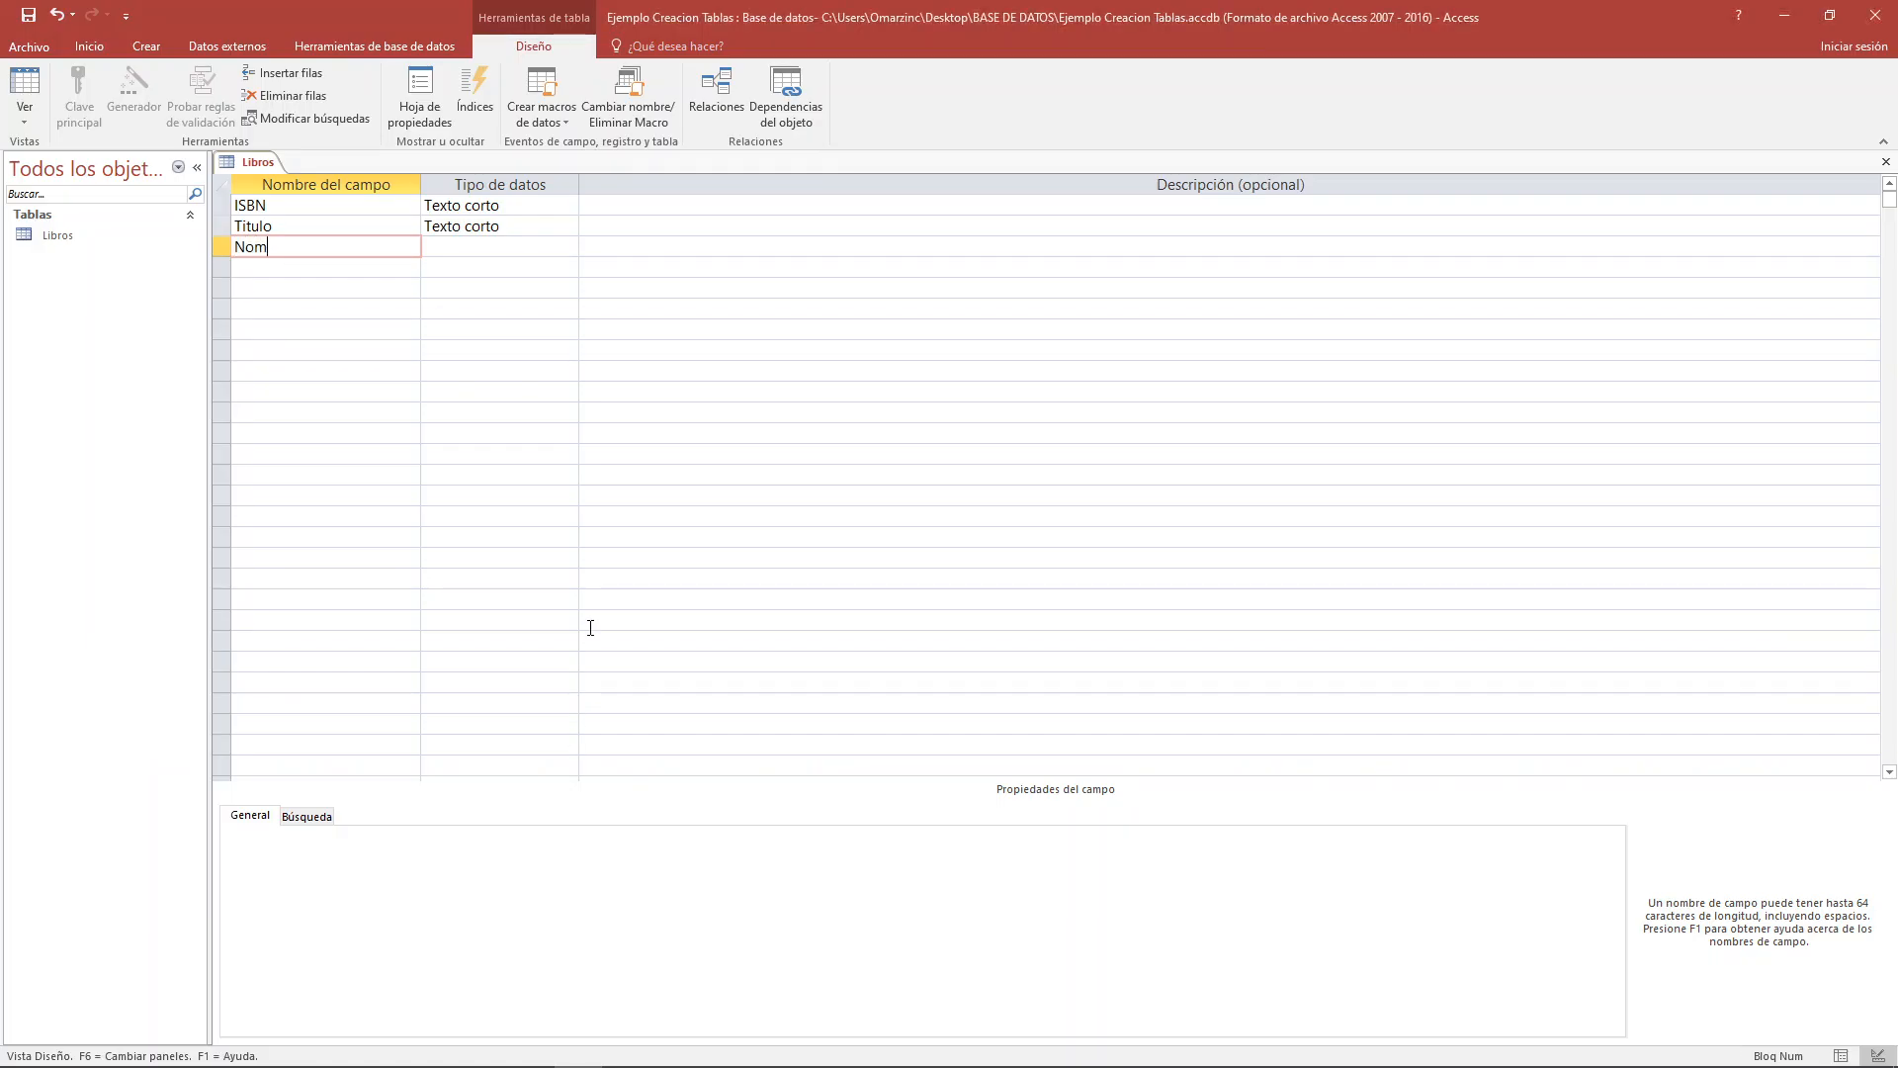
type("bre_Autor")
left_click(495, 244)
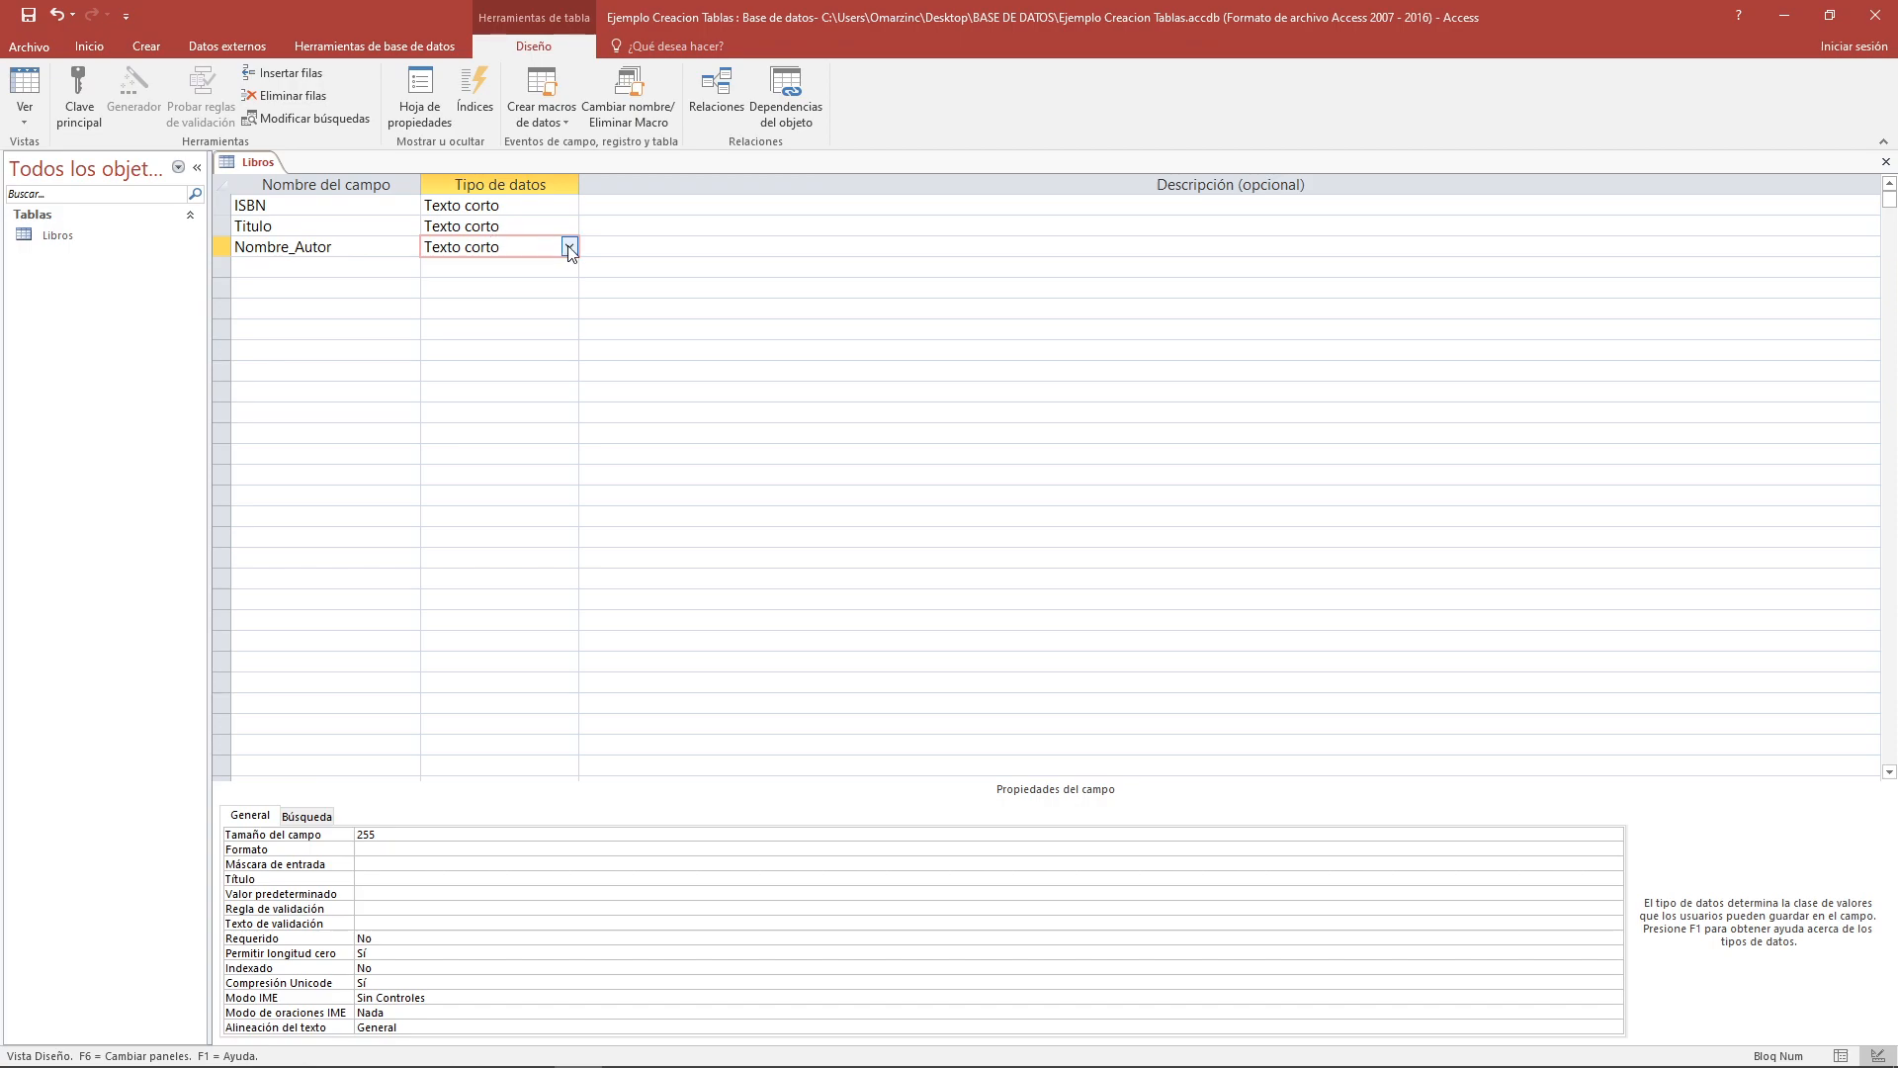
left_click(422, 835)
key("BackSpace")
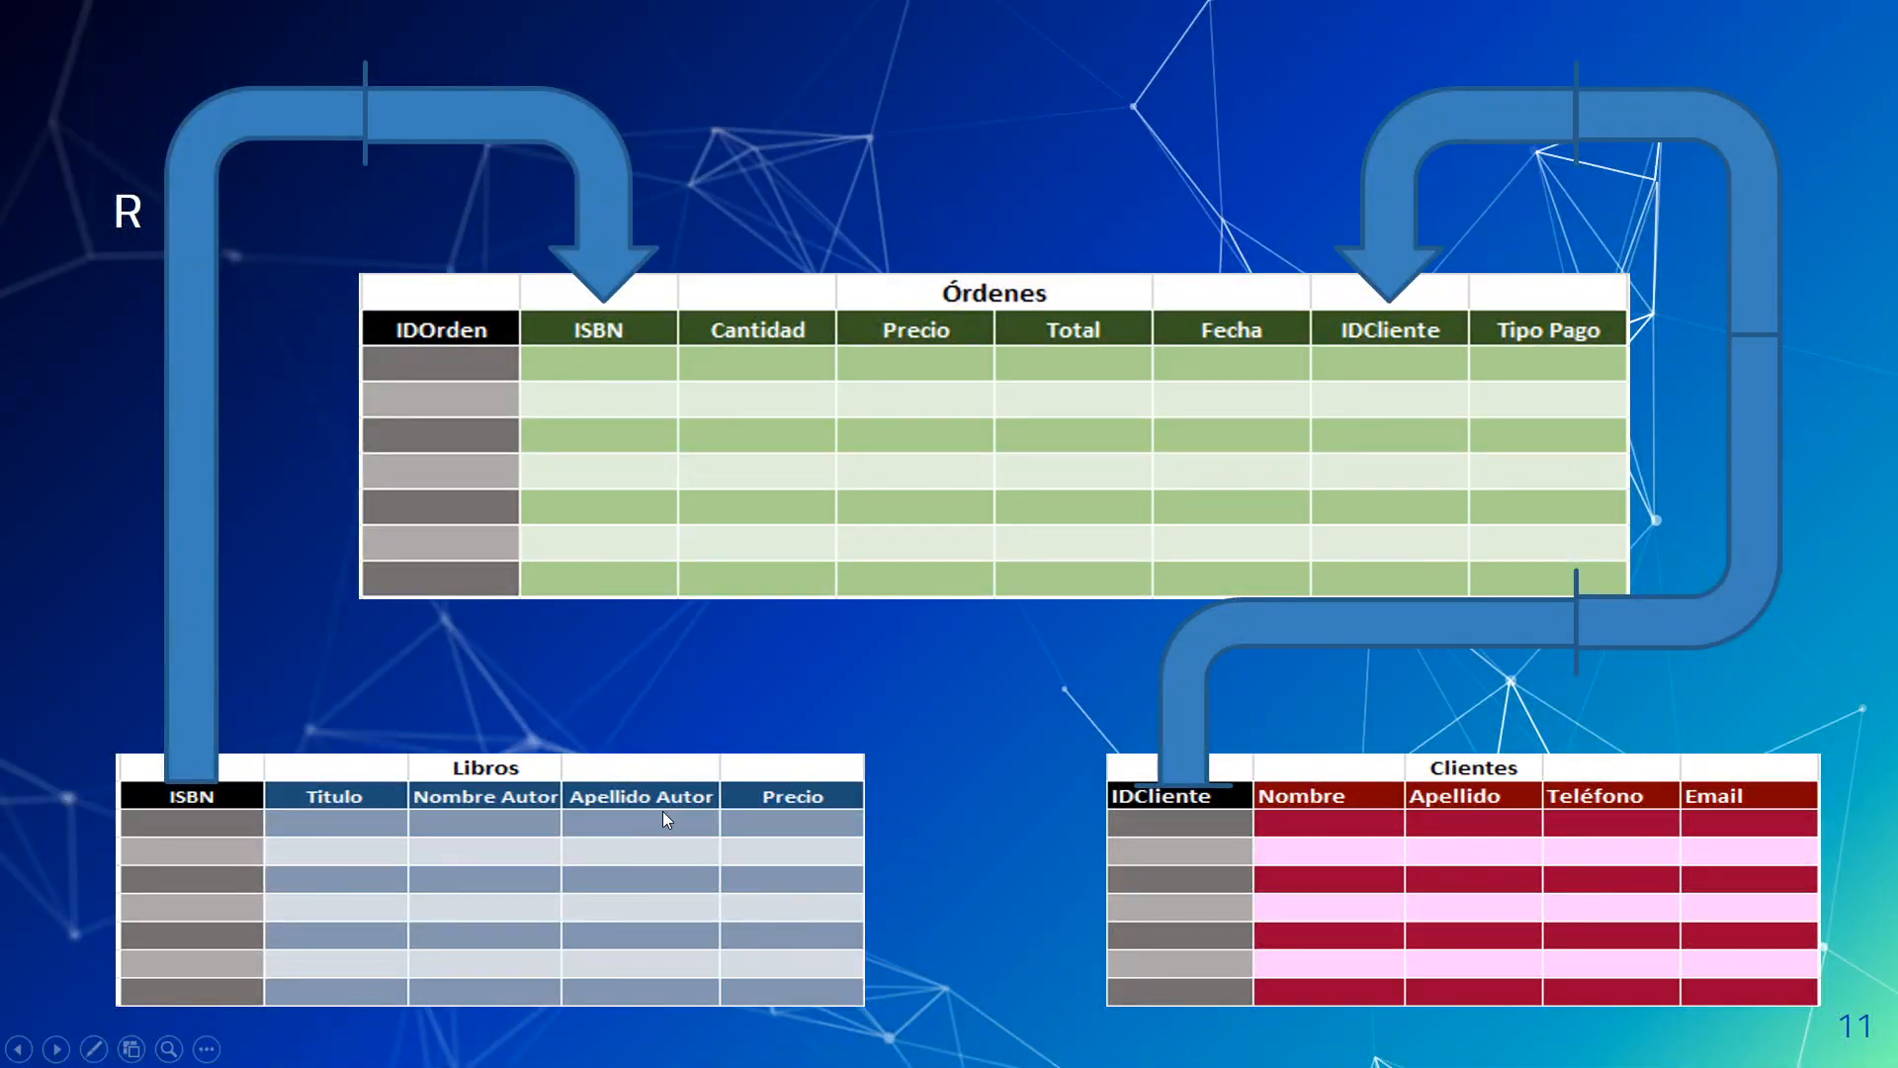
Add a field named Apellido_Autor below Nombre_Autor, with data type Texto corto, and edit its field size
key("alt+Tab")
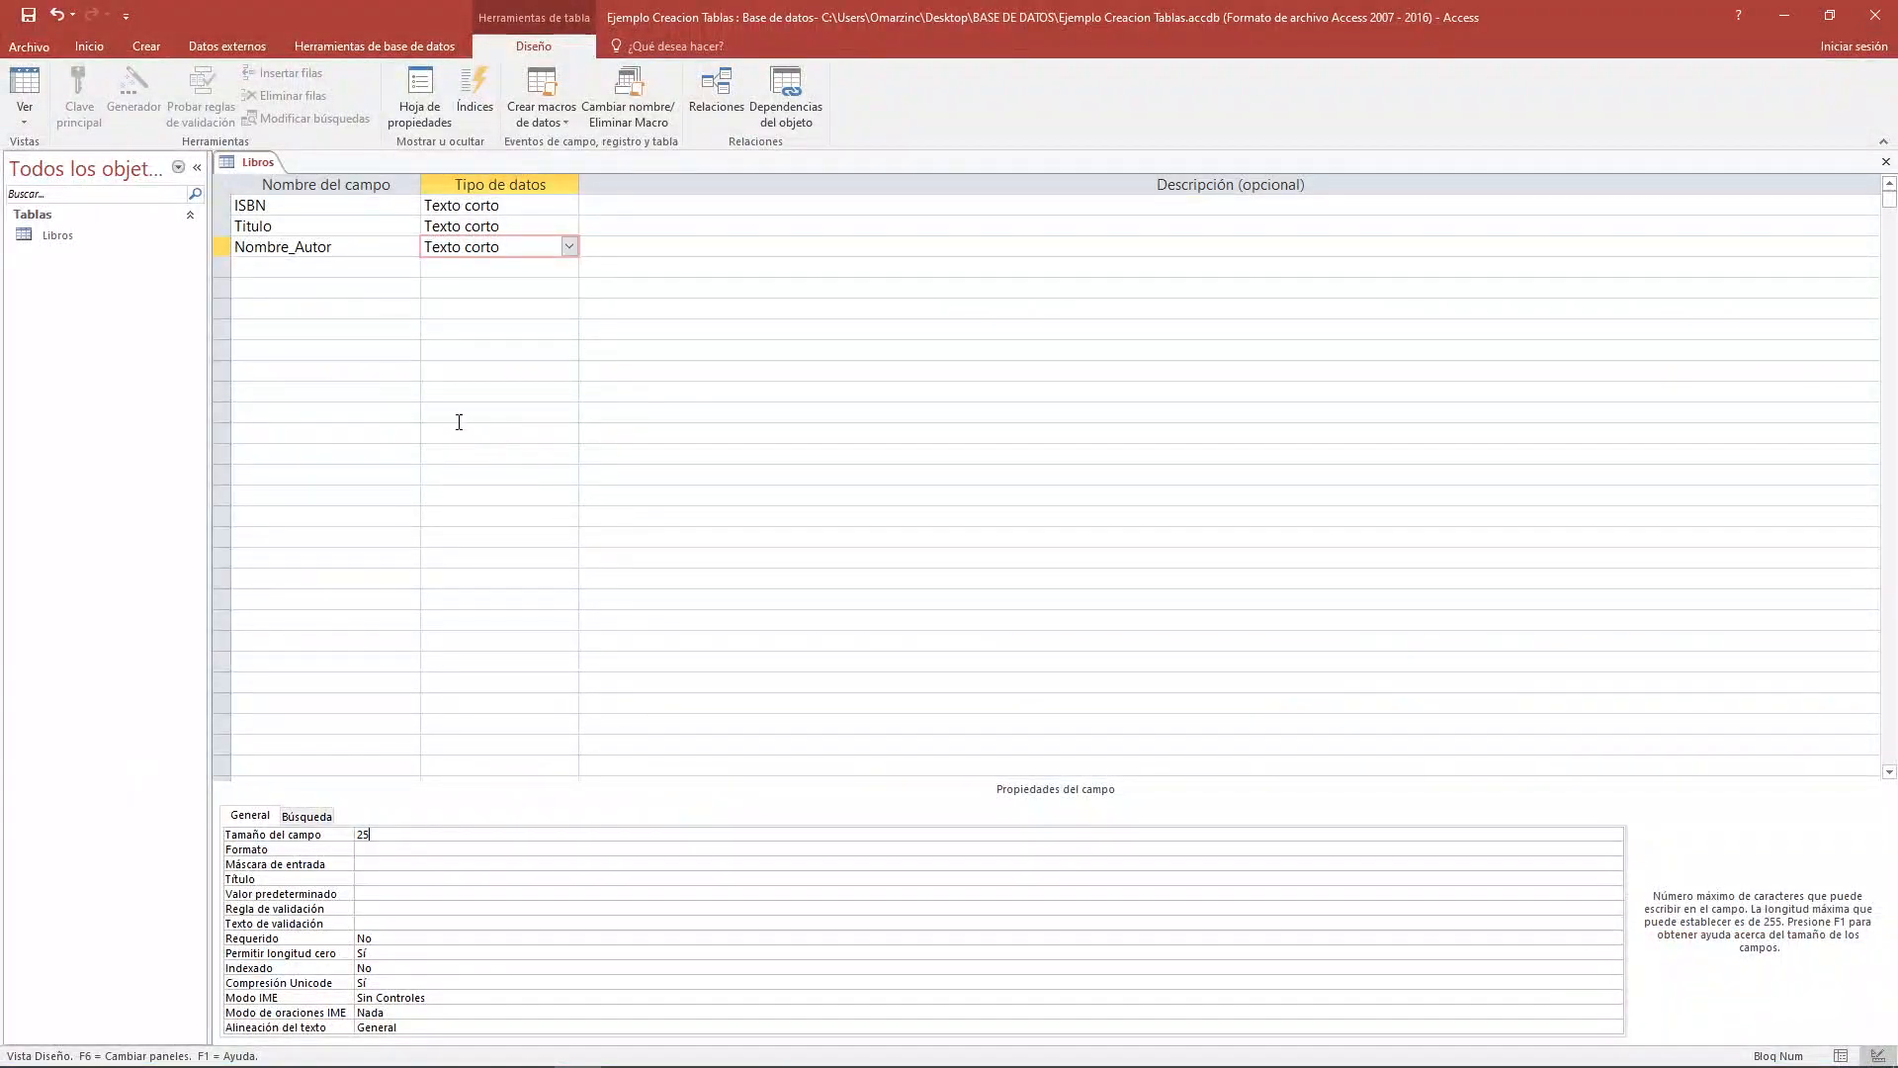
left_click(337, 263)
type("Ape")
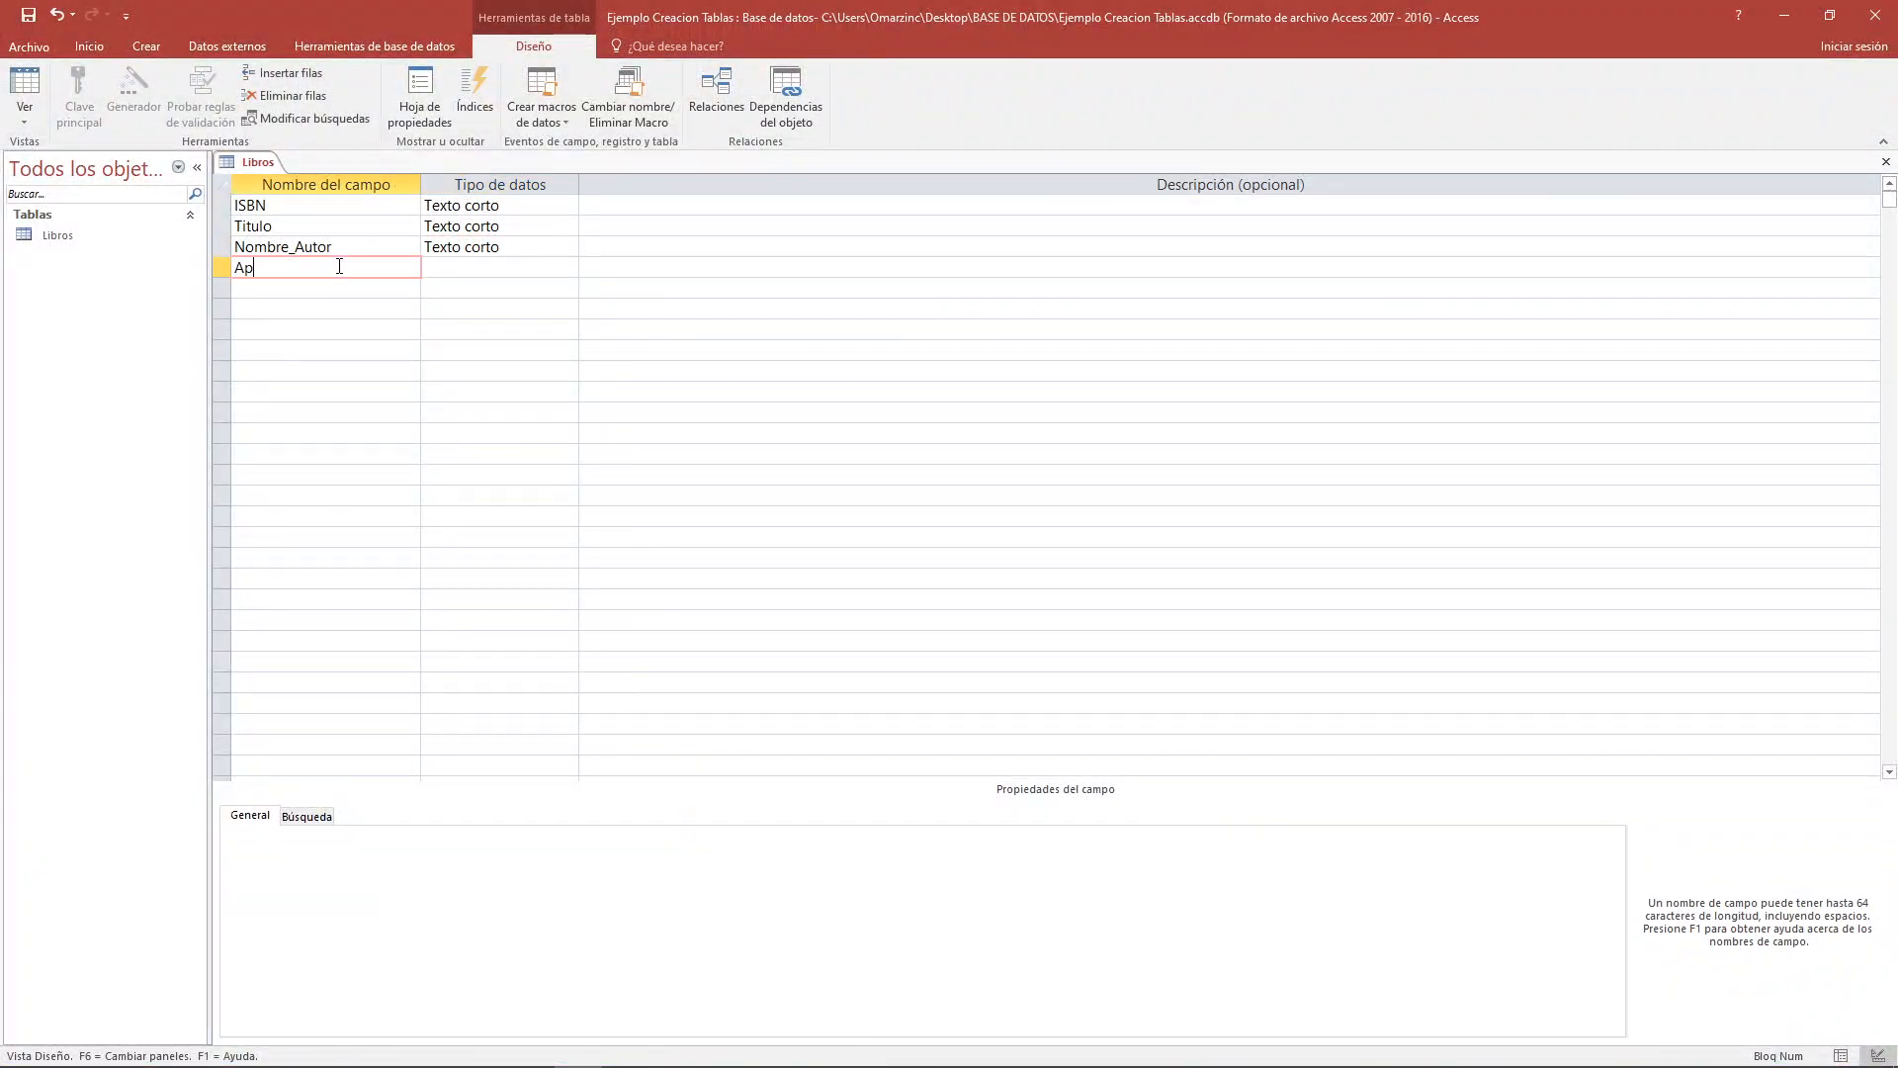
type("i")
type("llido")
type("_Autor")
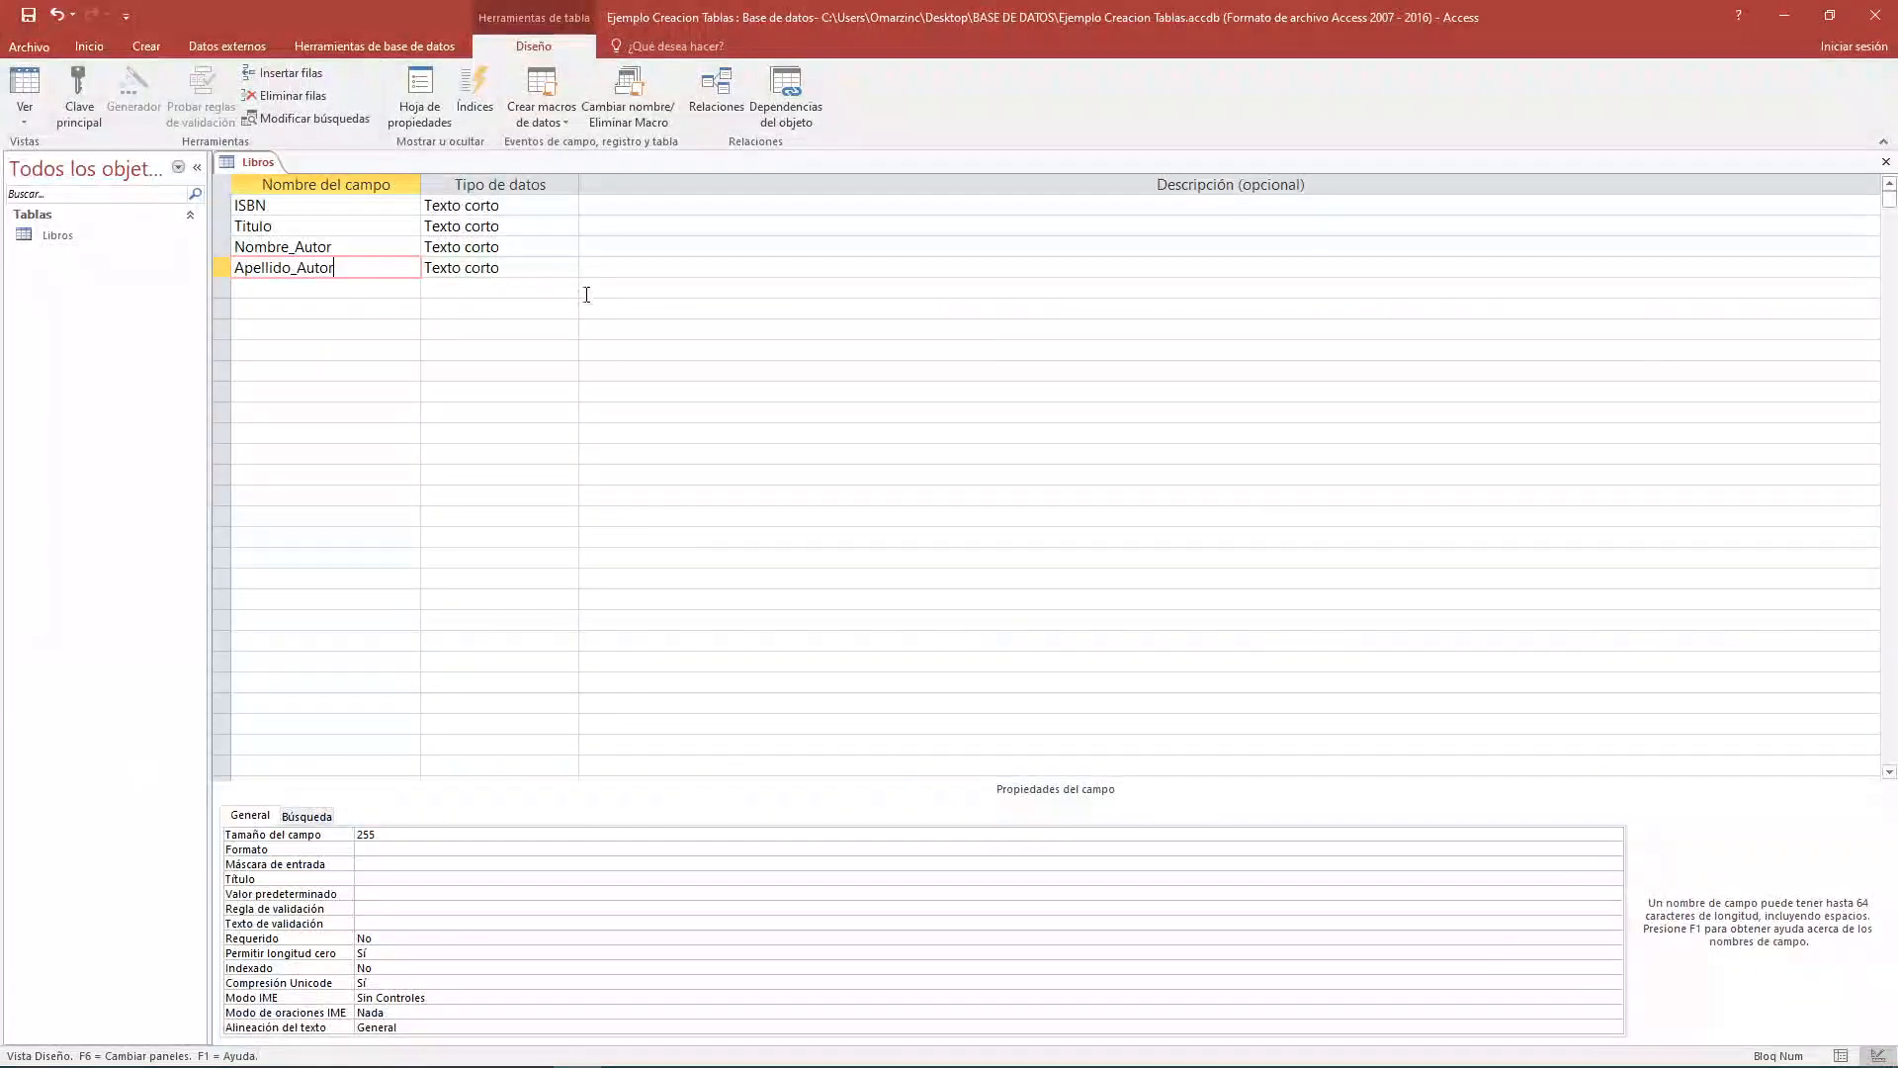
left_click(480, 832)
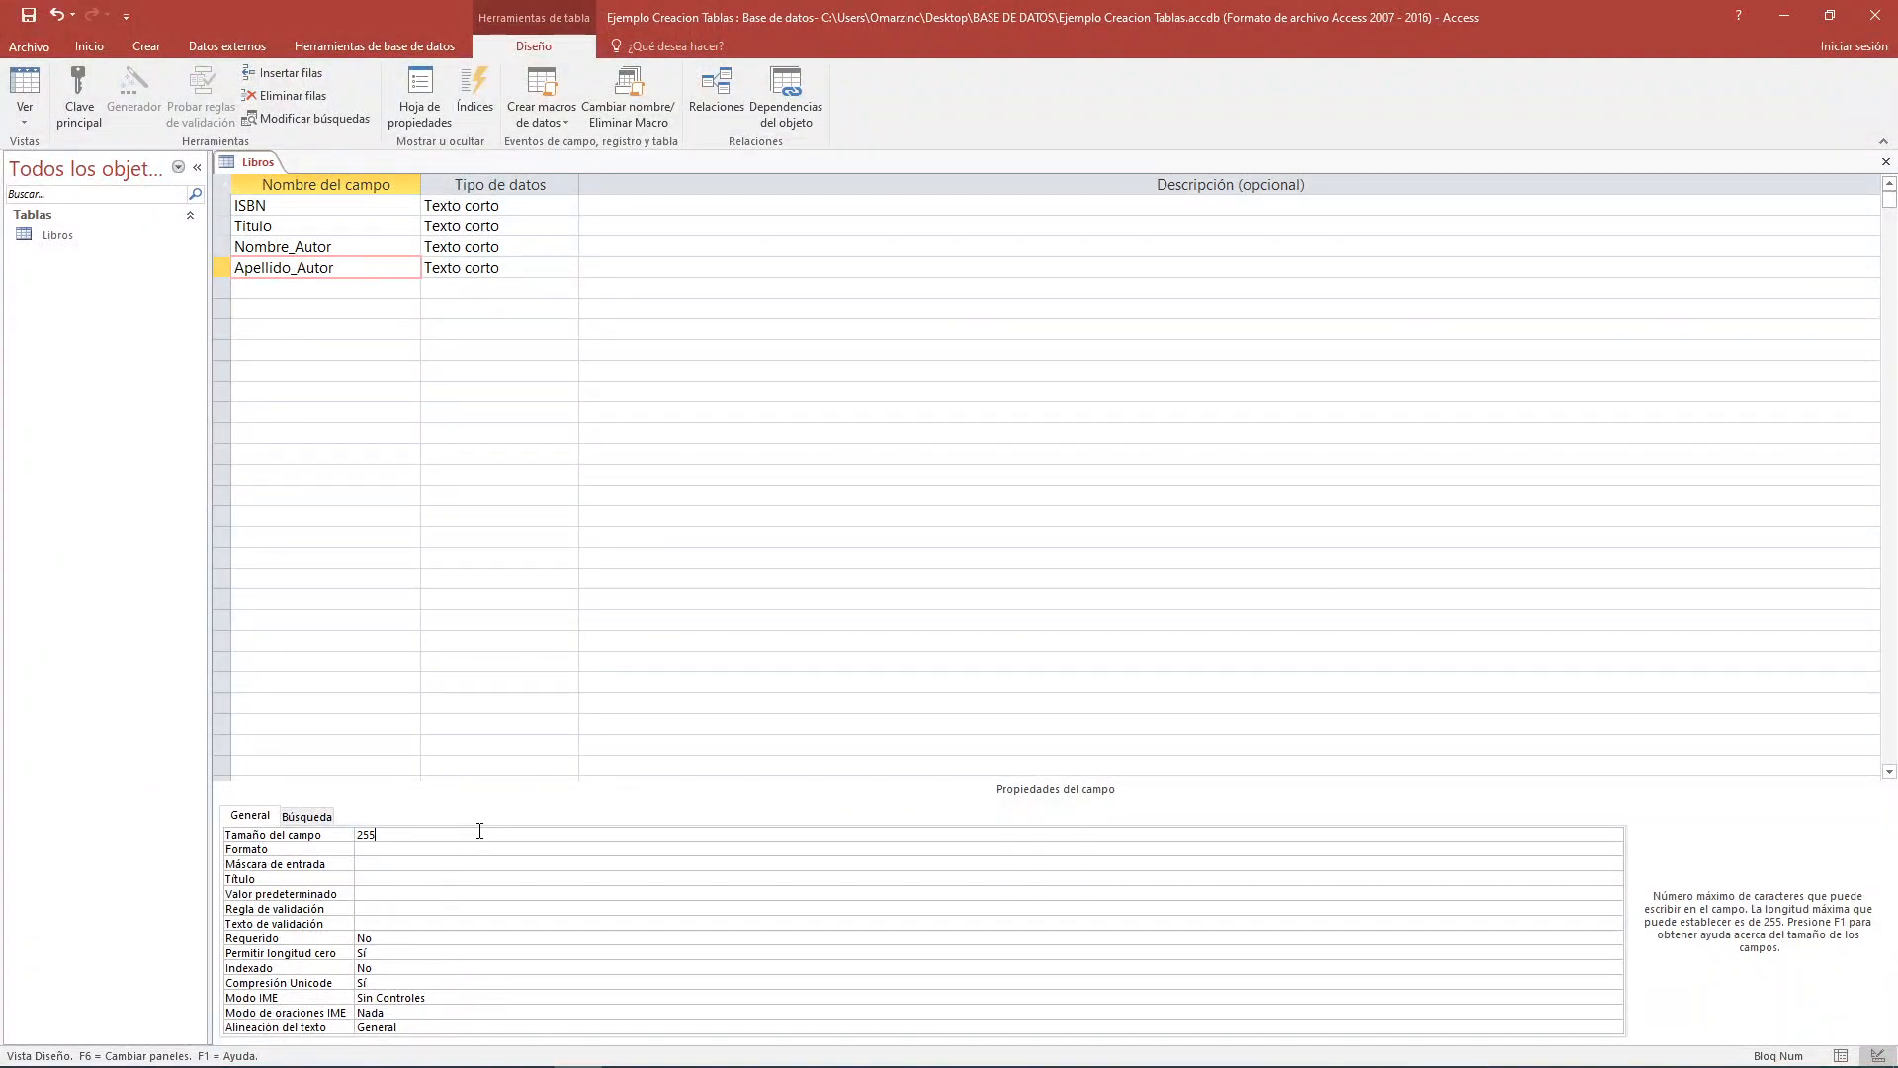
Add a field named Precio below Apellido_Autor and set its data type to Moneda
left_click(293, 294)
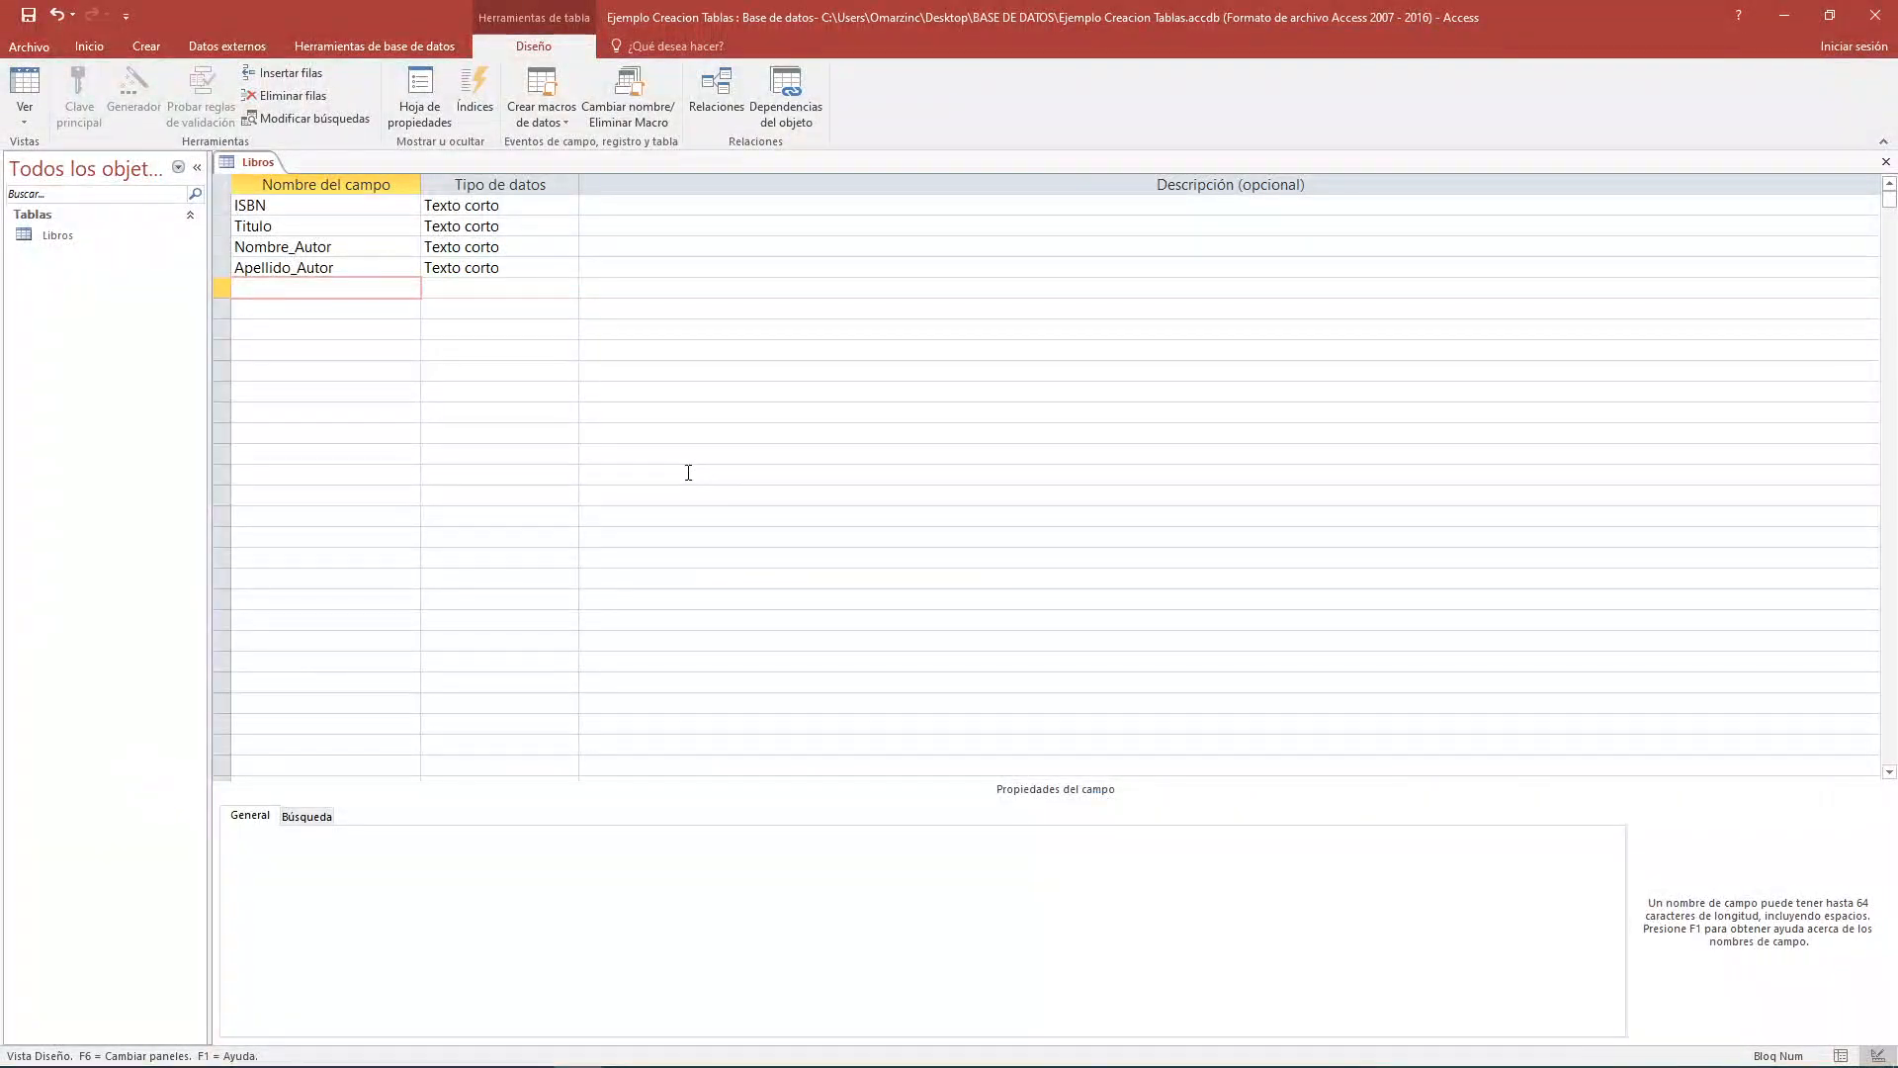
type("Precio")
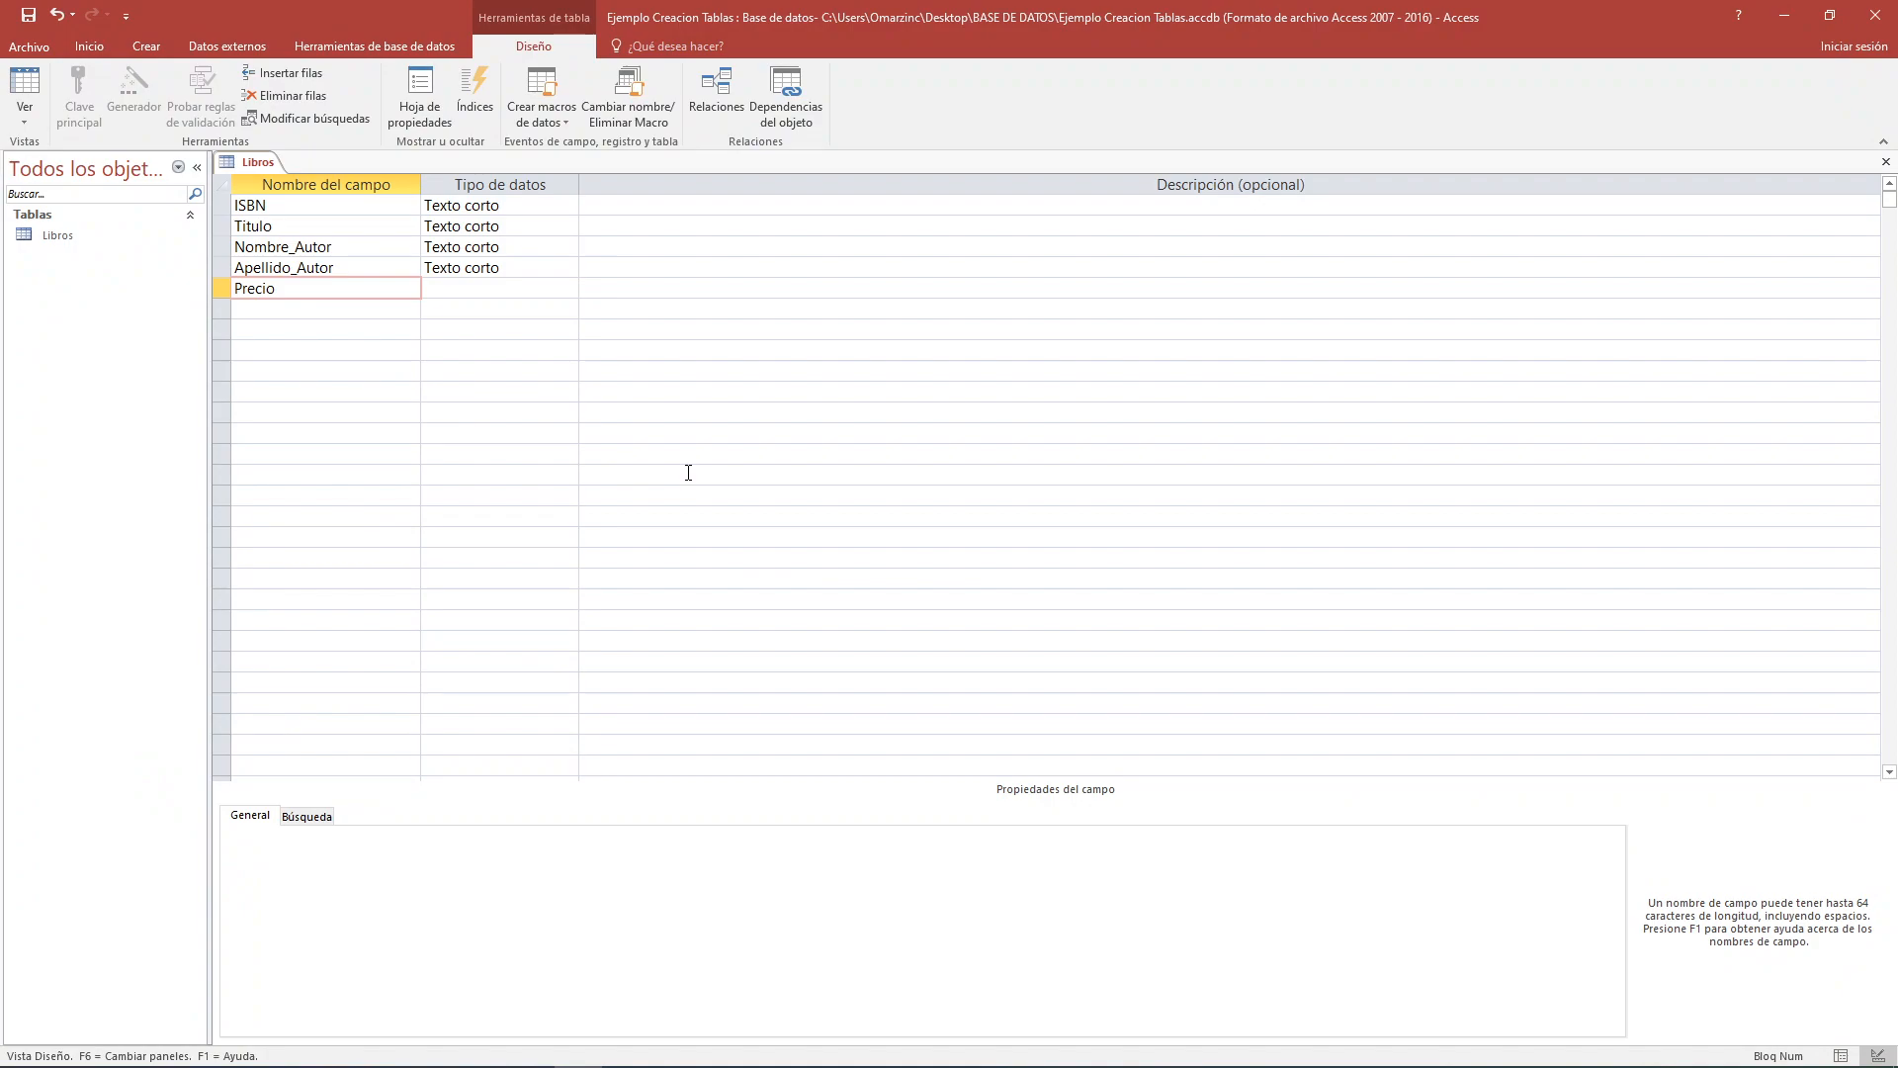
left_click(537, 287)
left_click(570, 289)
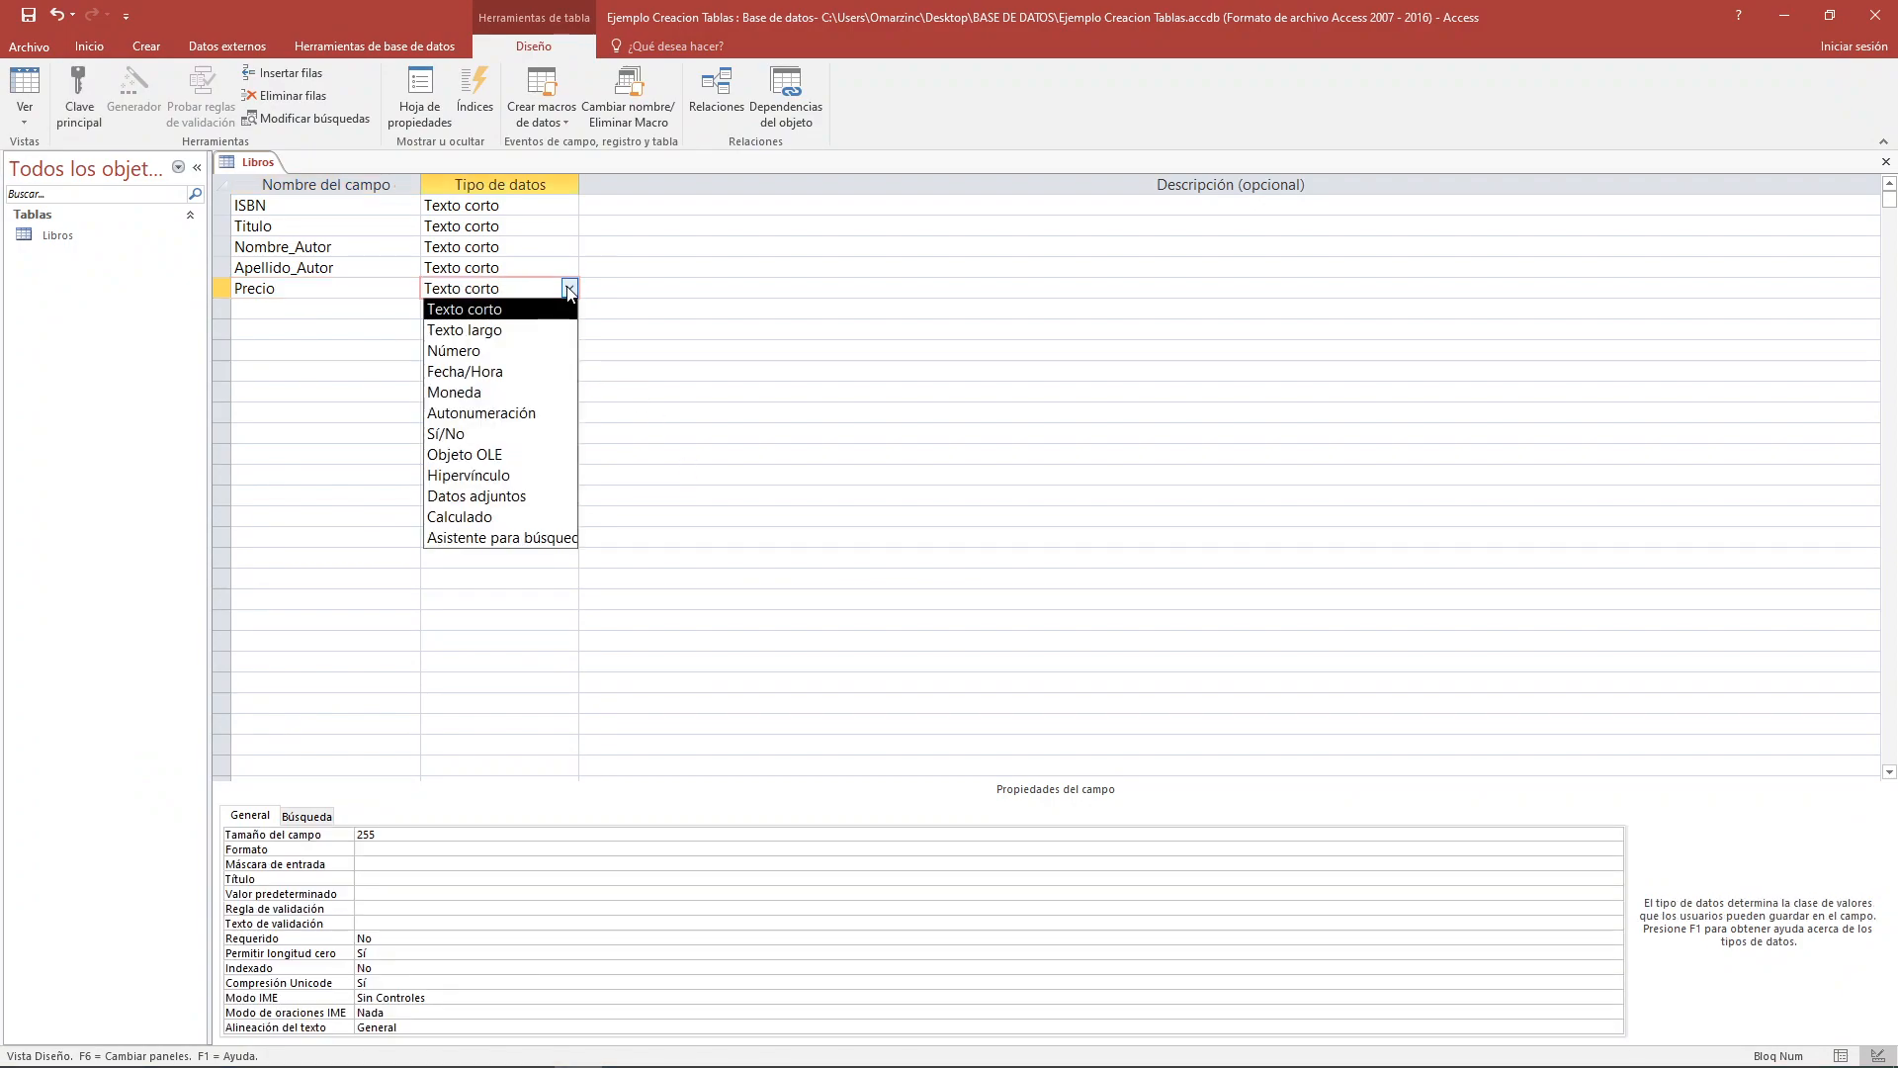
left_click(475, 392)
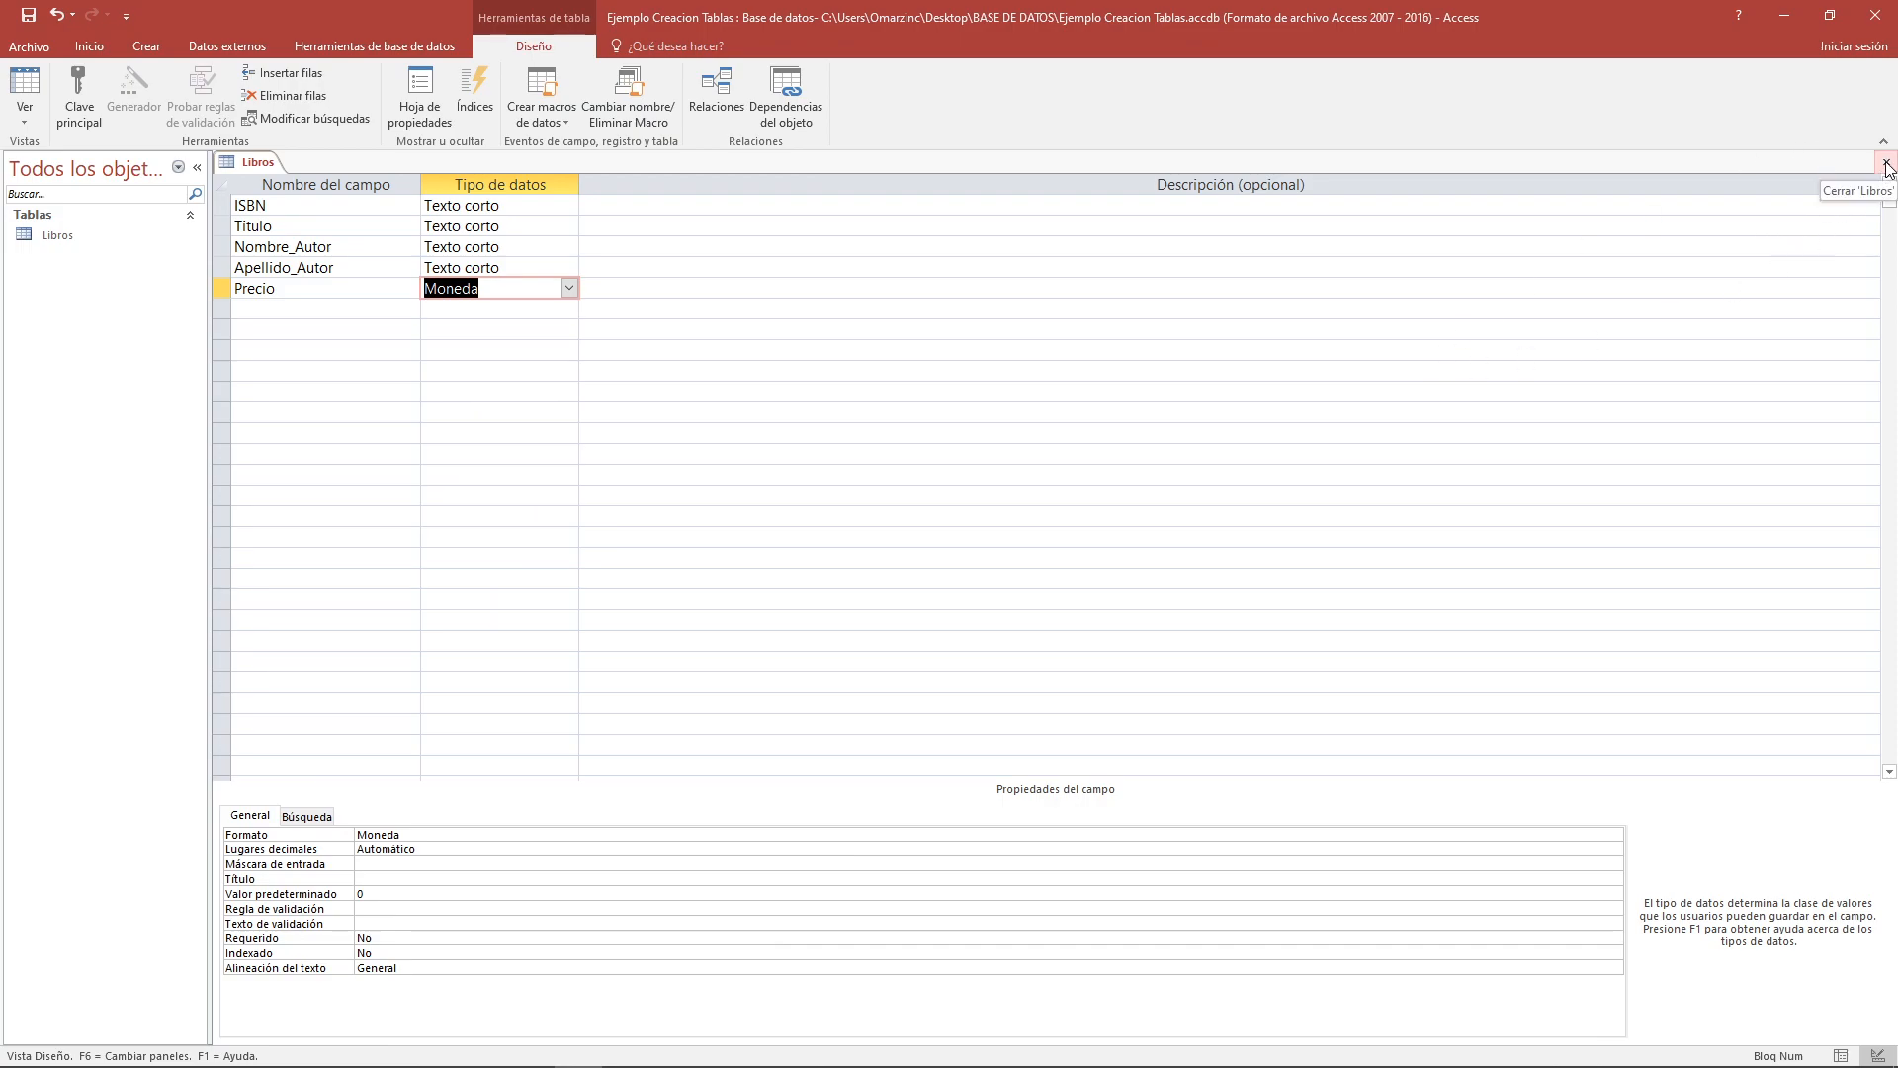
Close the Libros table and save the changes to its design
left_click(26, 47)
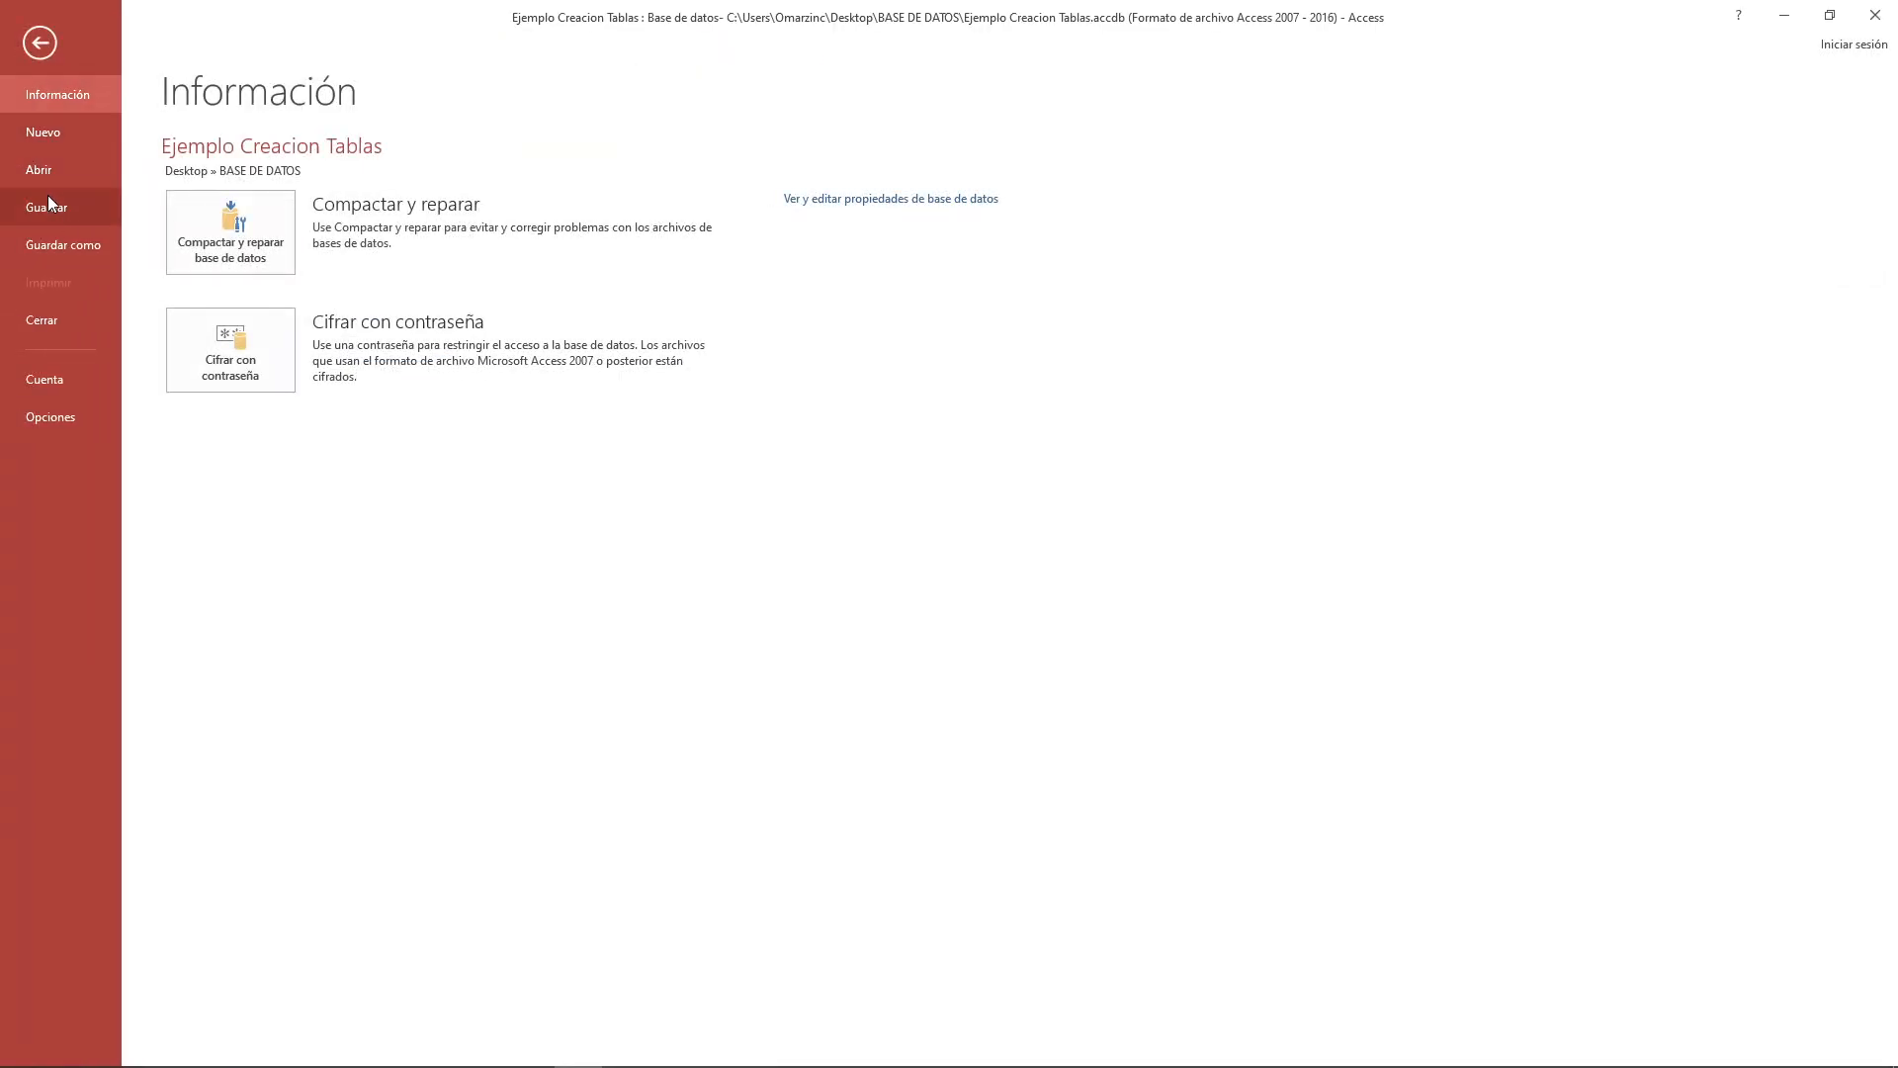
left_click(40, 42)
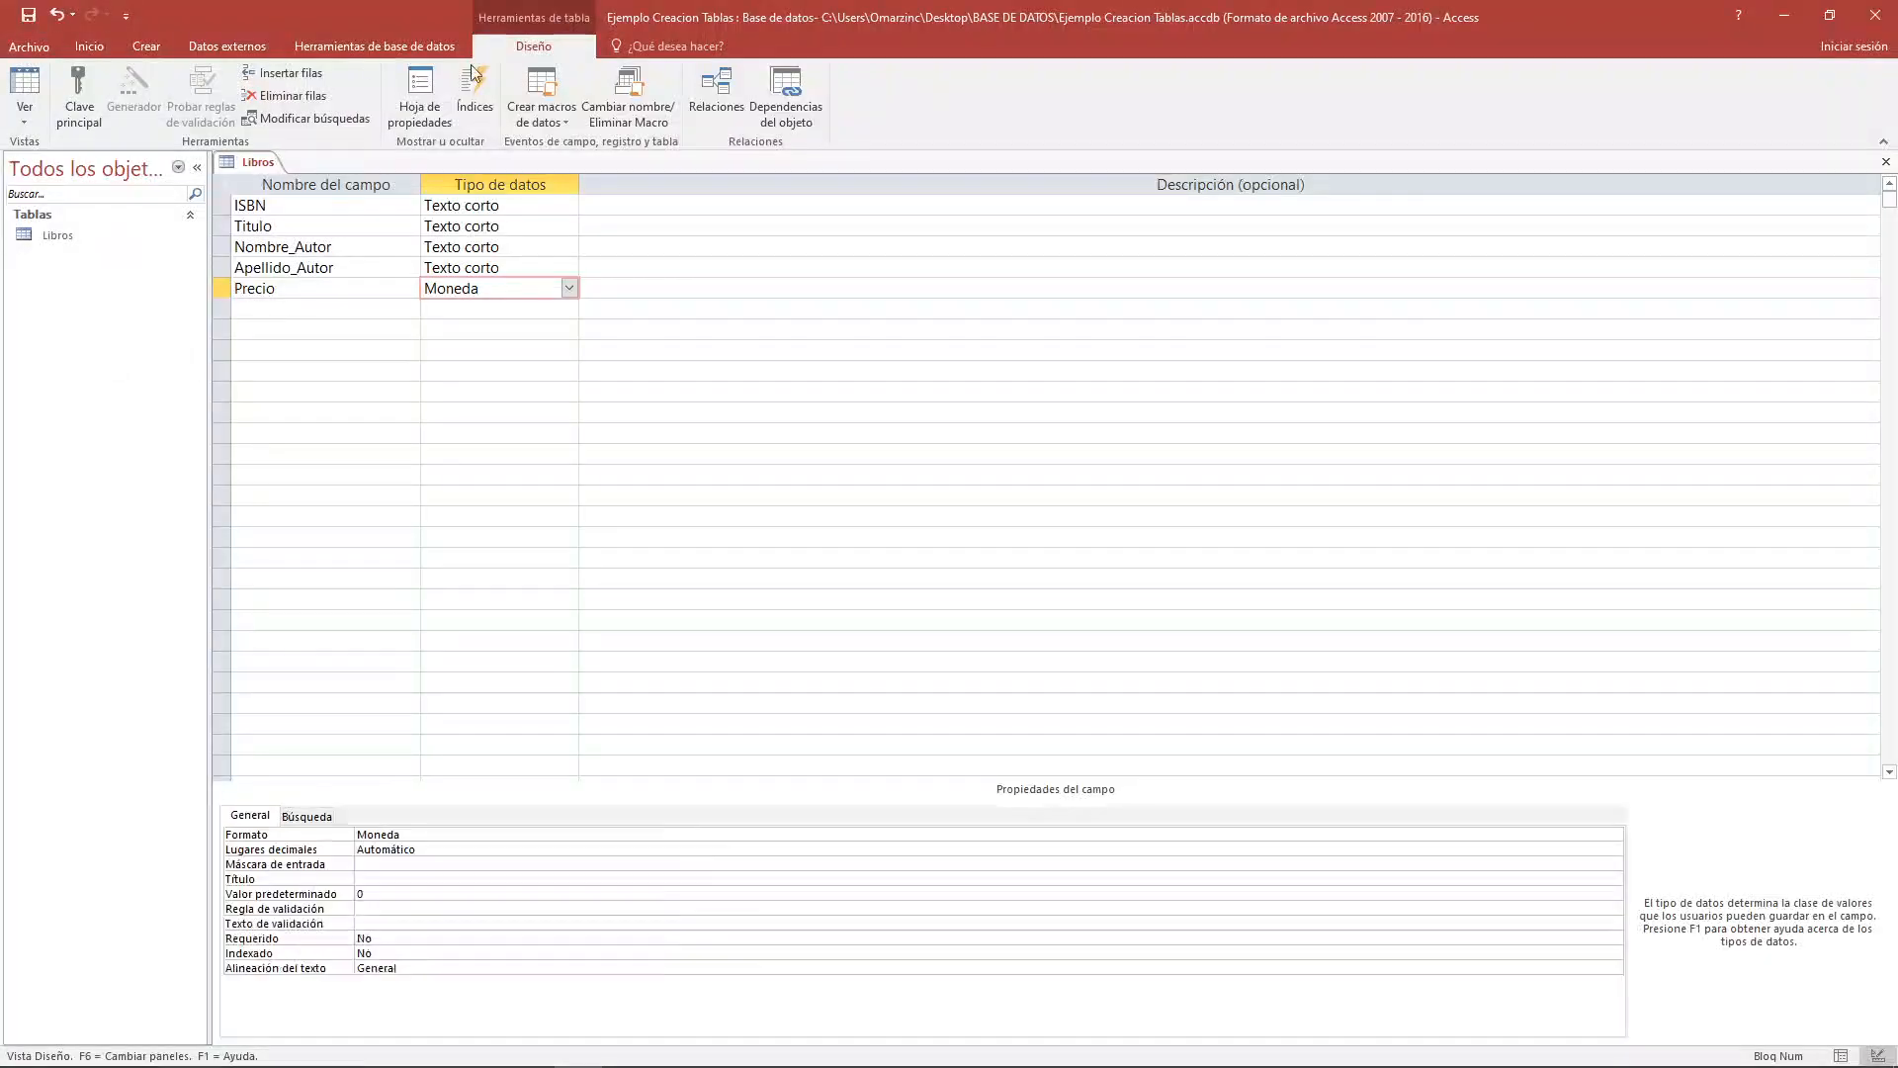
left_click(1887, 163)
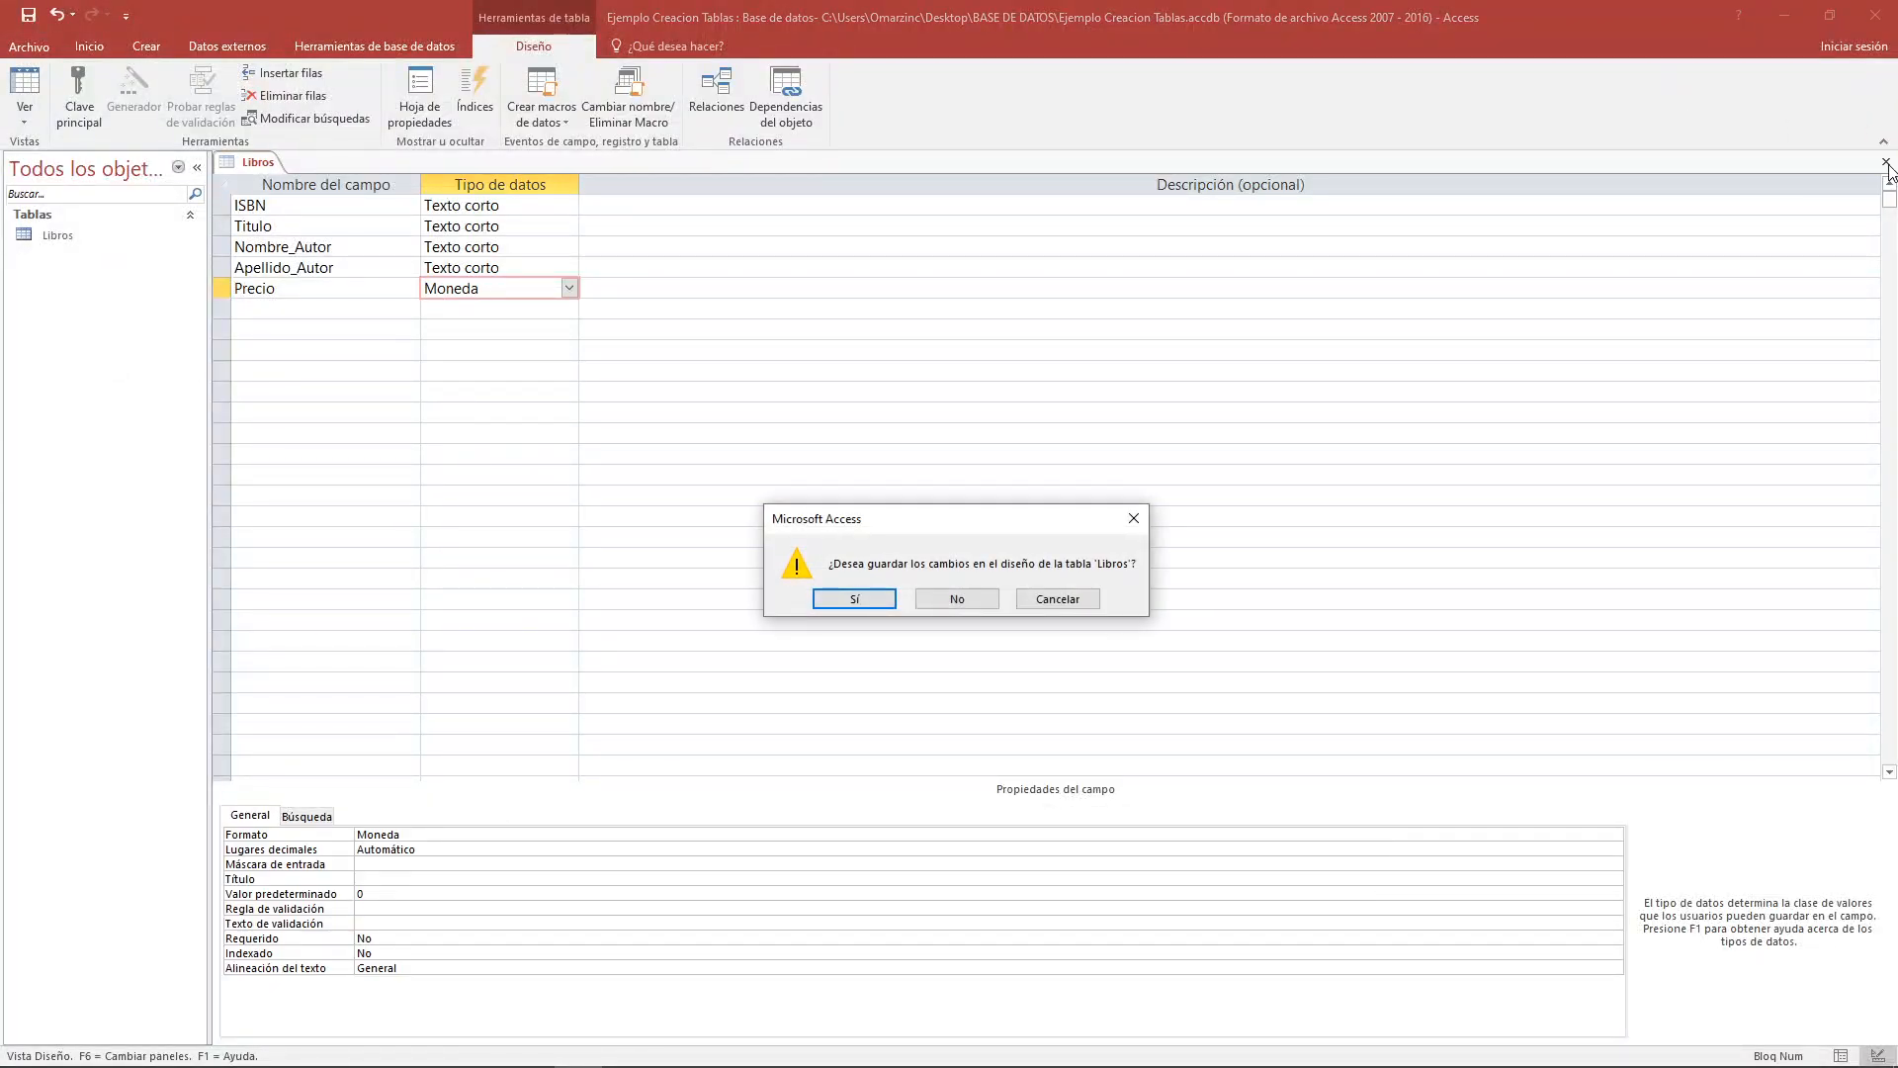
left_click(879, 602)
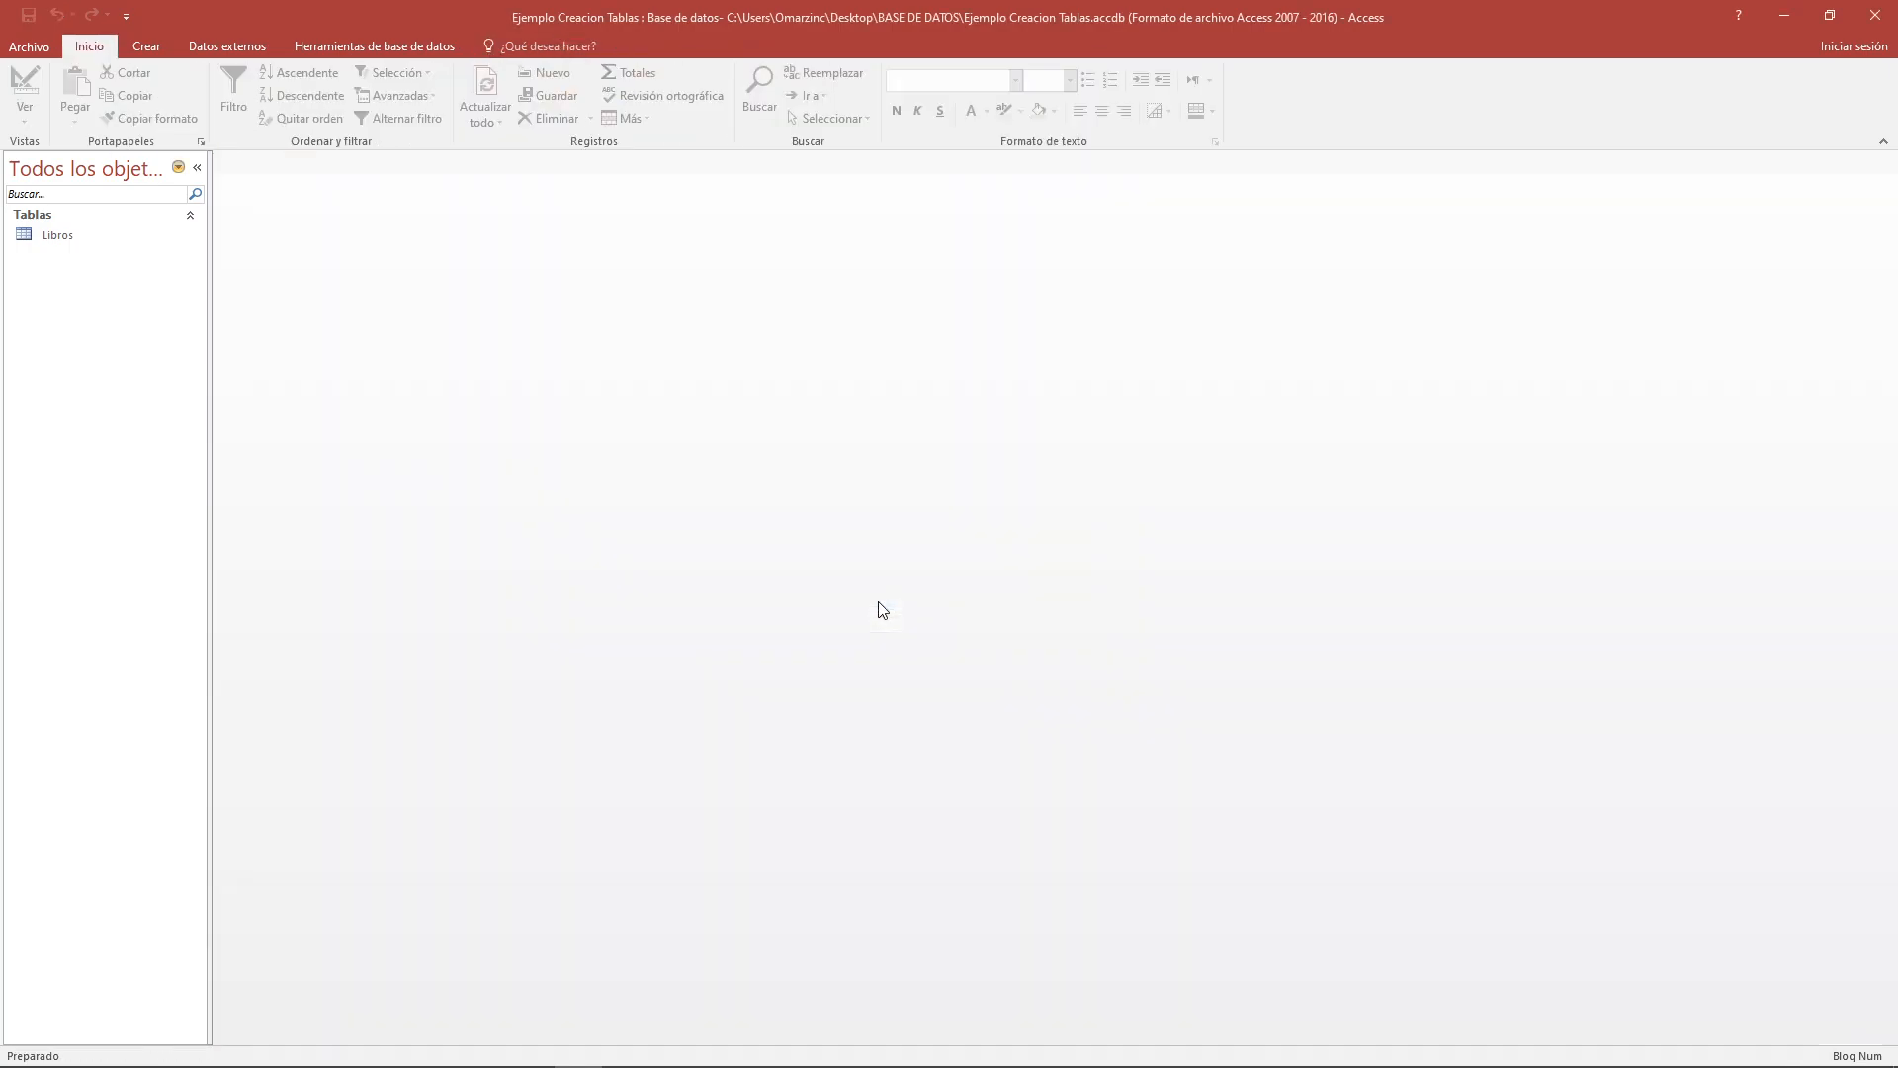
Open the Libros table in datasheet view and widen the Nombre_Autor and Apellido_Autor columns to fit their full headings
double_click(48, 233)
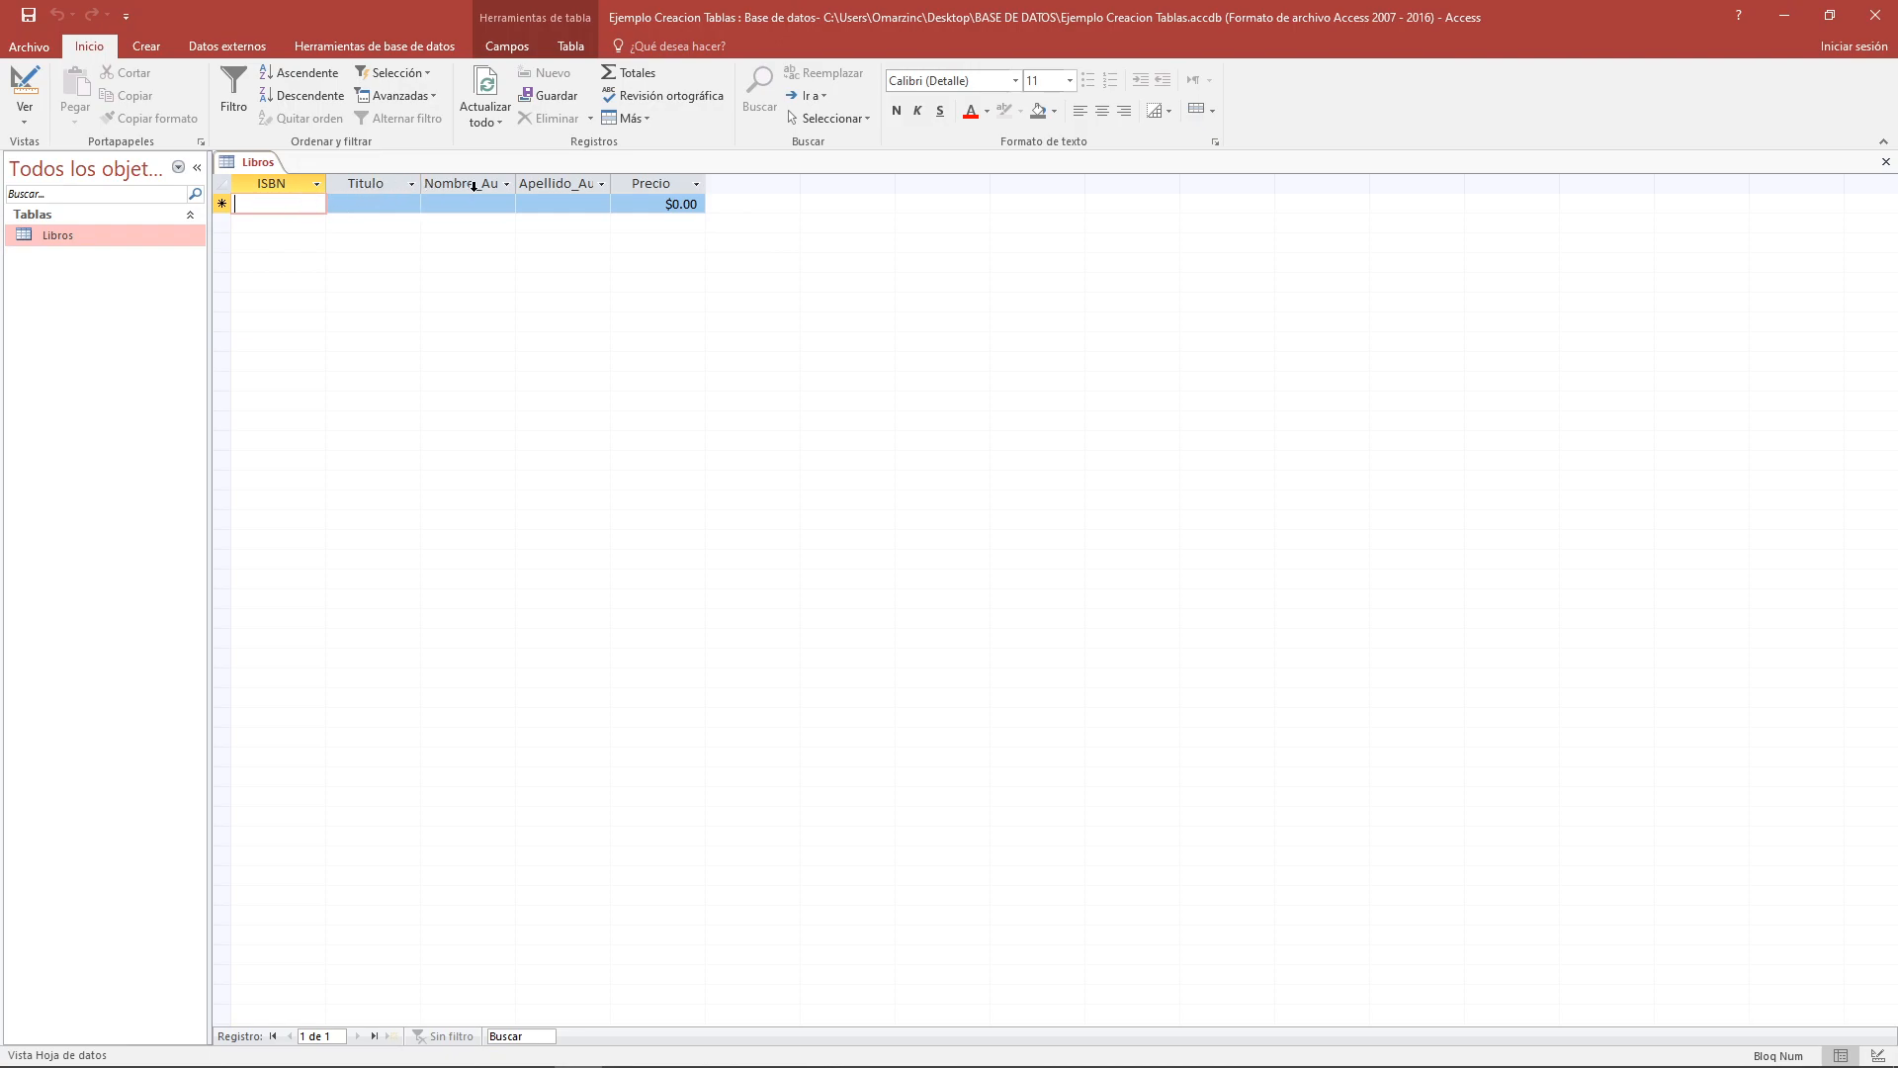
left_click_drag(517, 174, 554, 174)
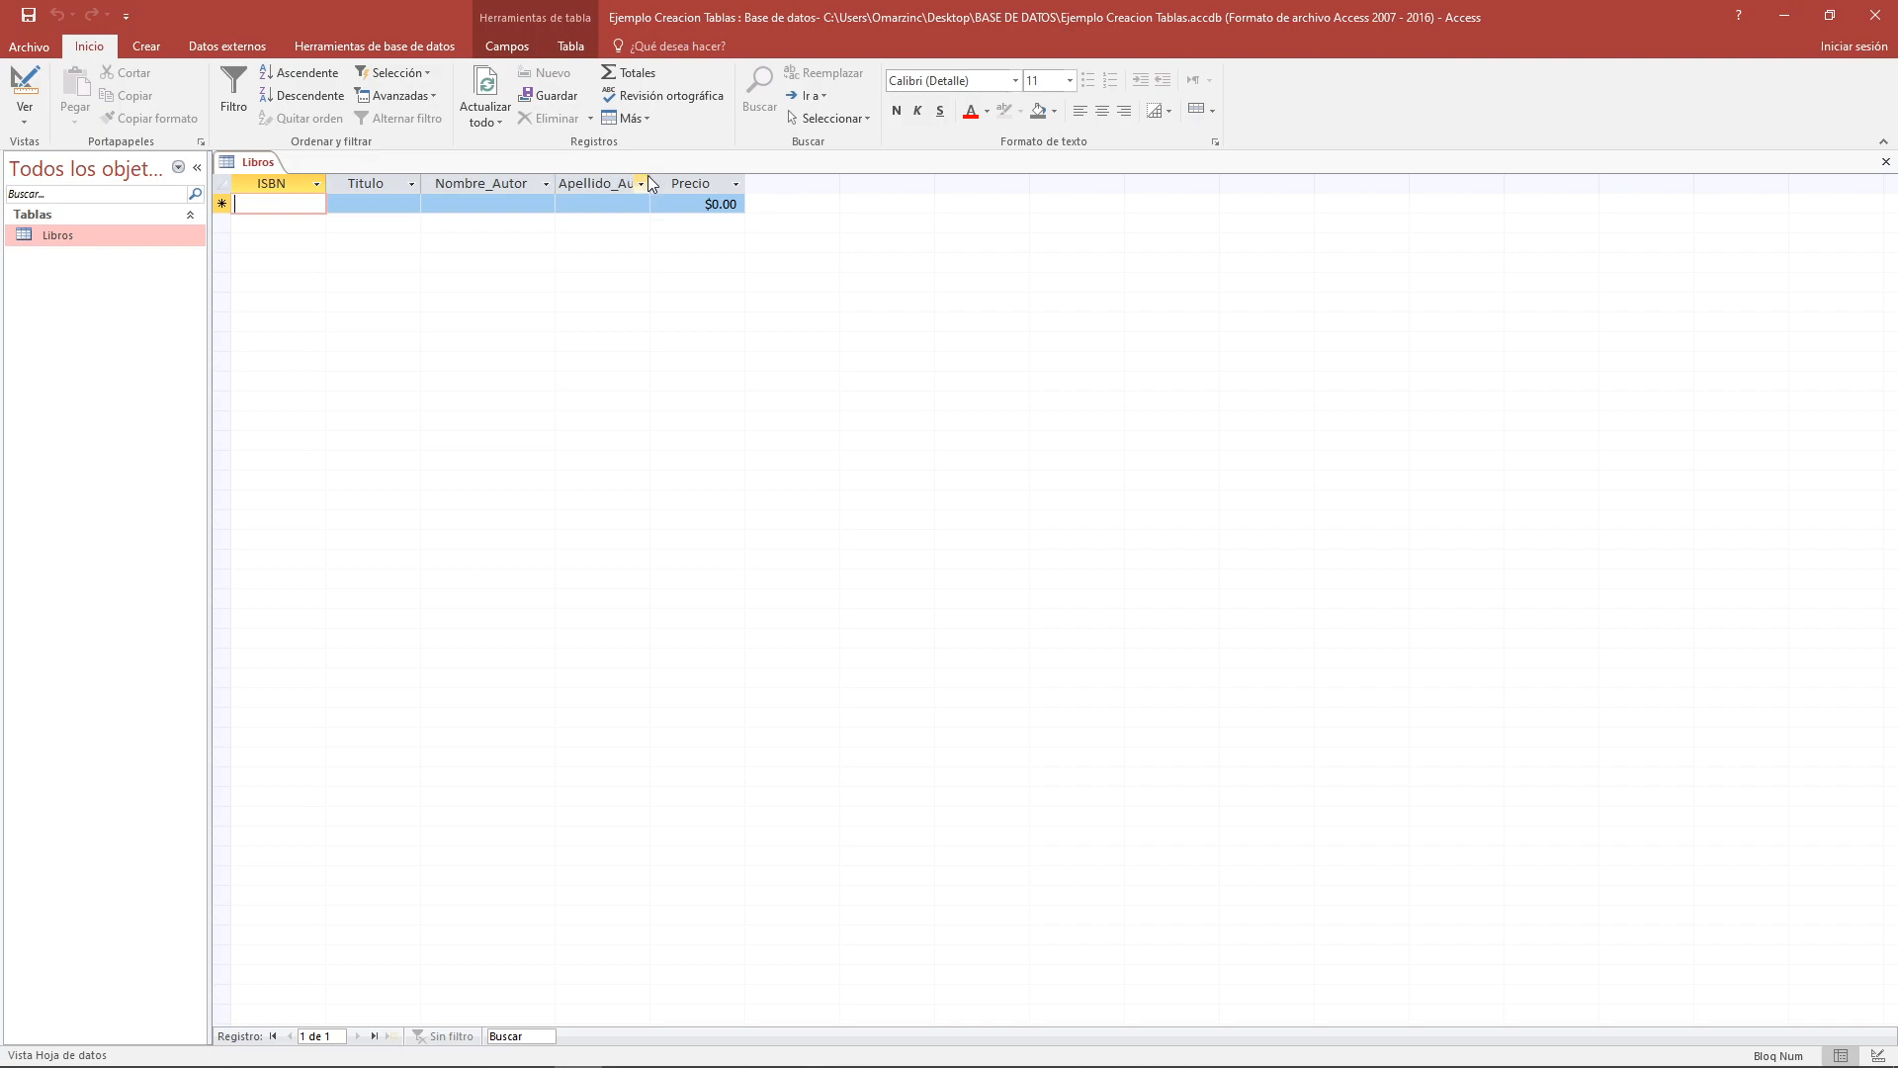
left_click_drag(650, 184, 723, 184)
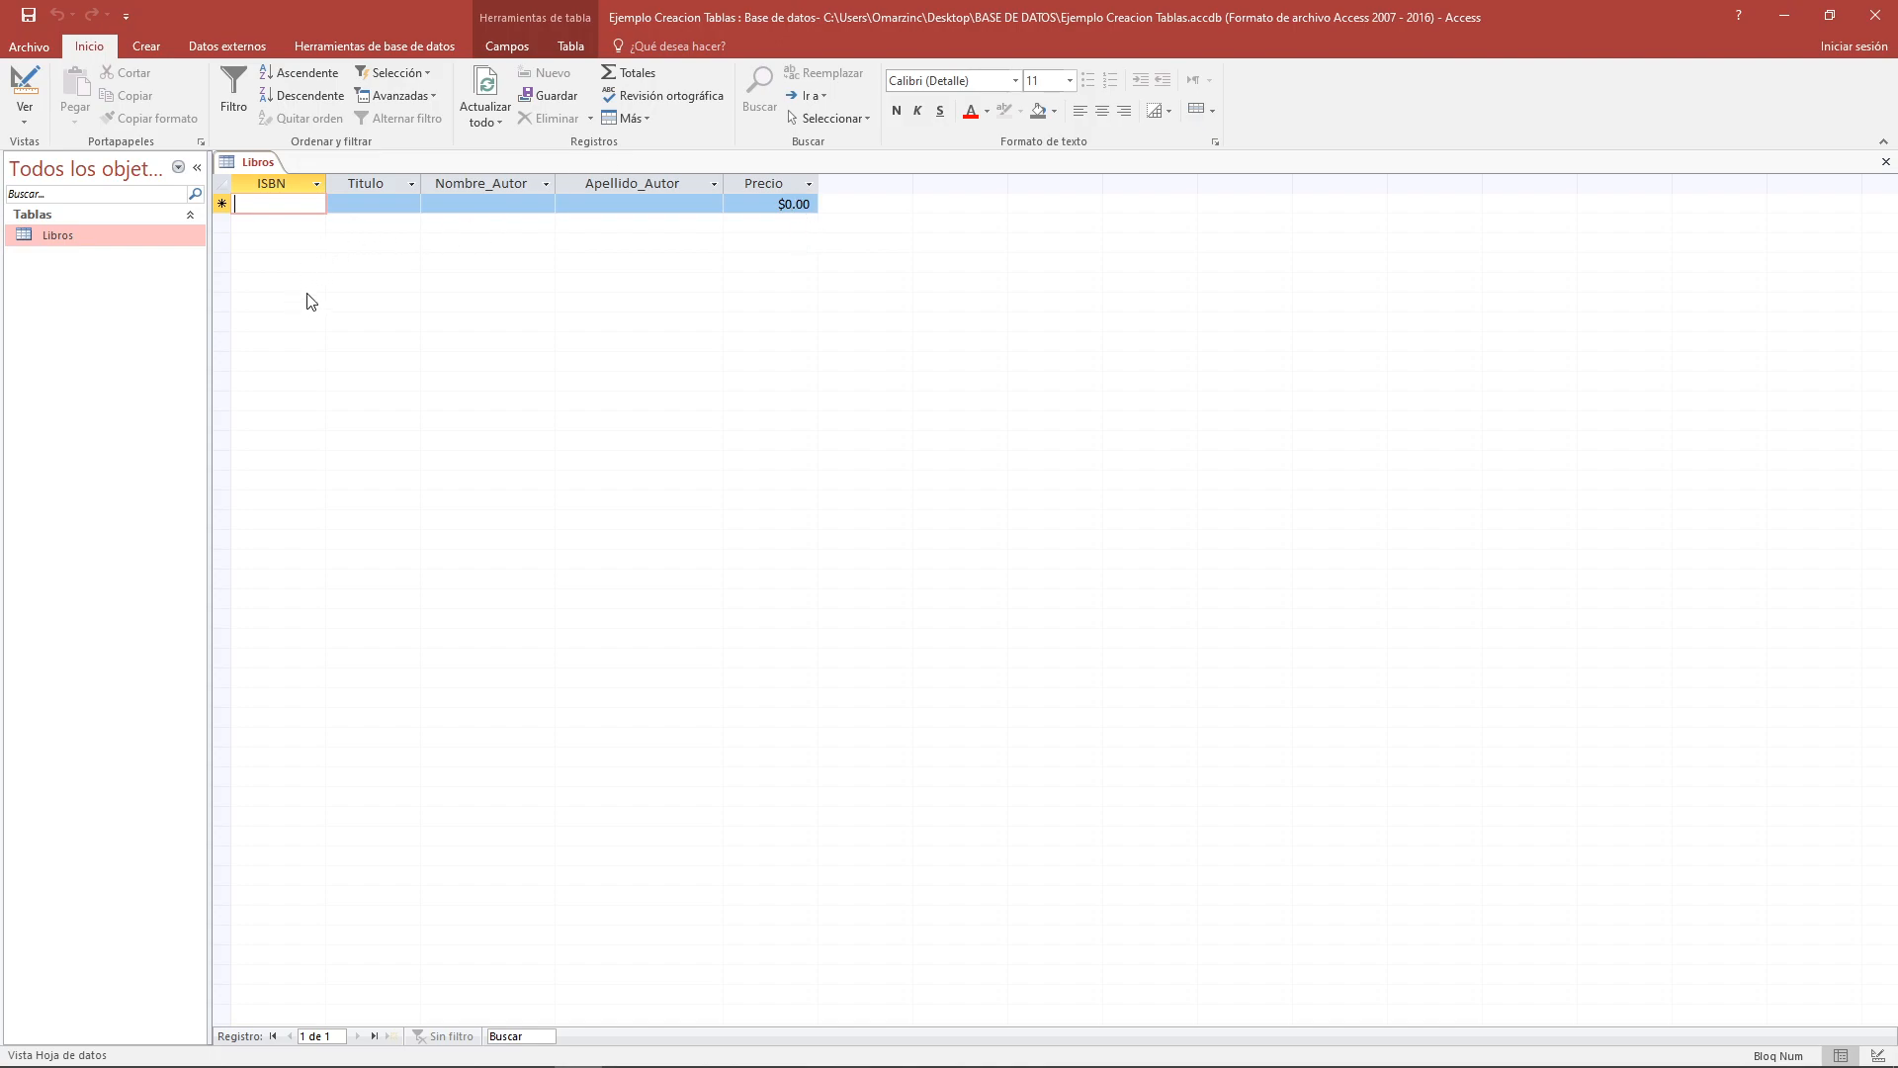
Switch the Libros table to design view and set the ISBN field as the primary key
left_click(24, 114)
left_click(34, 193)
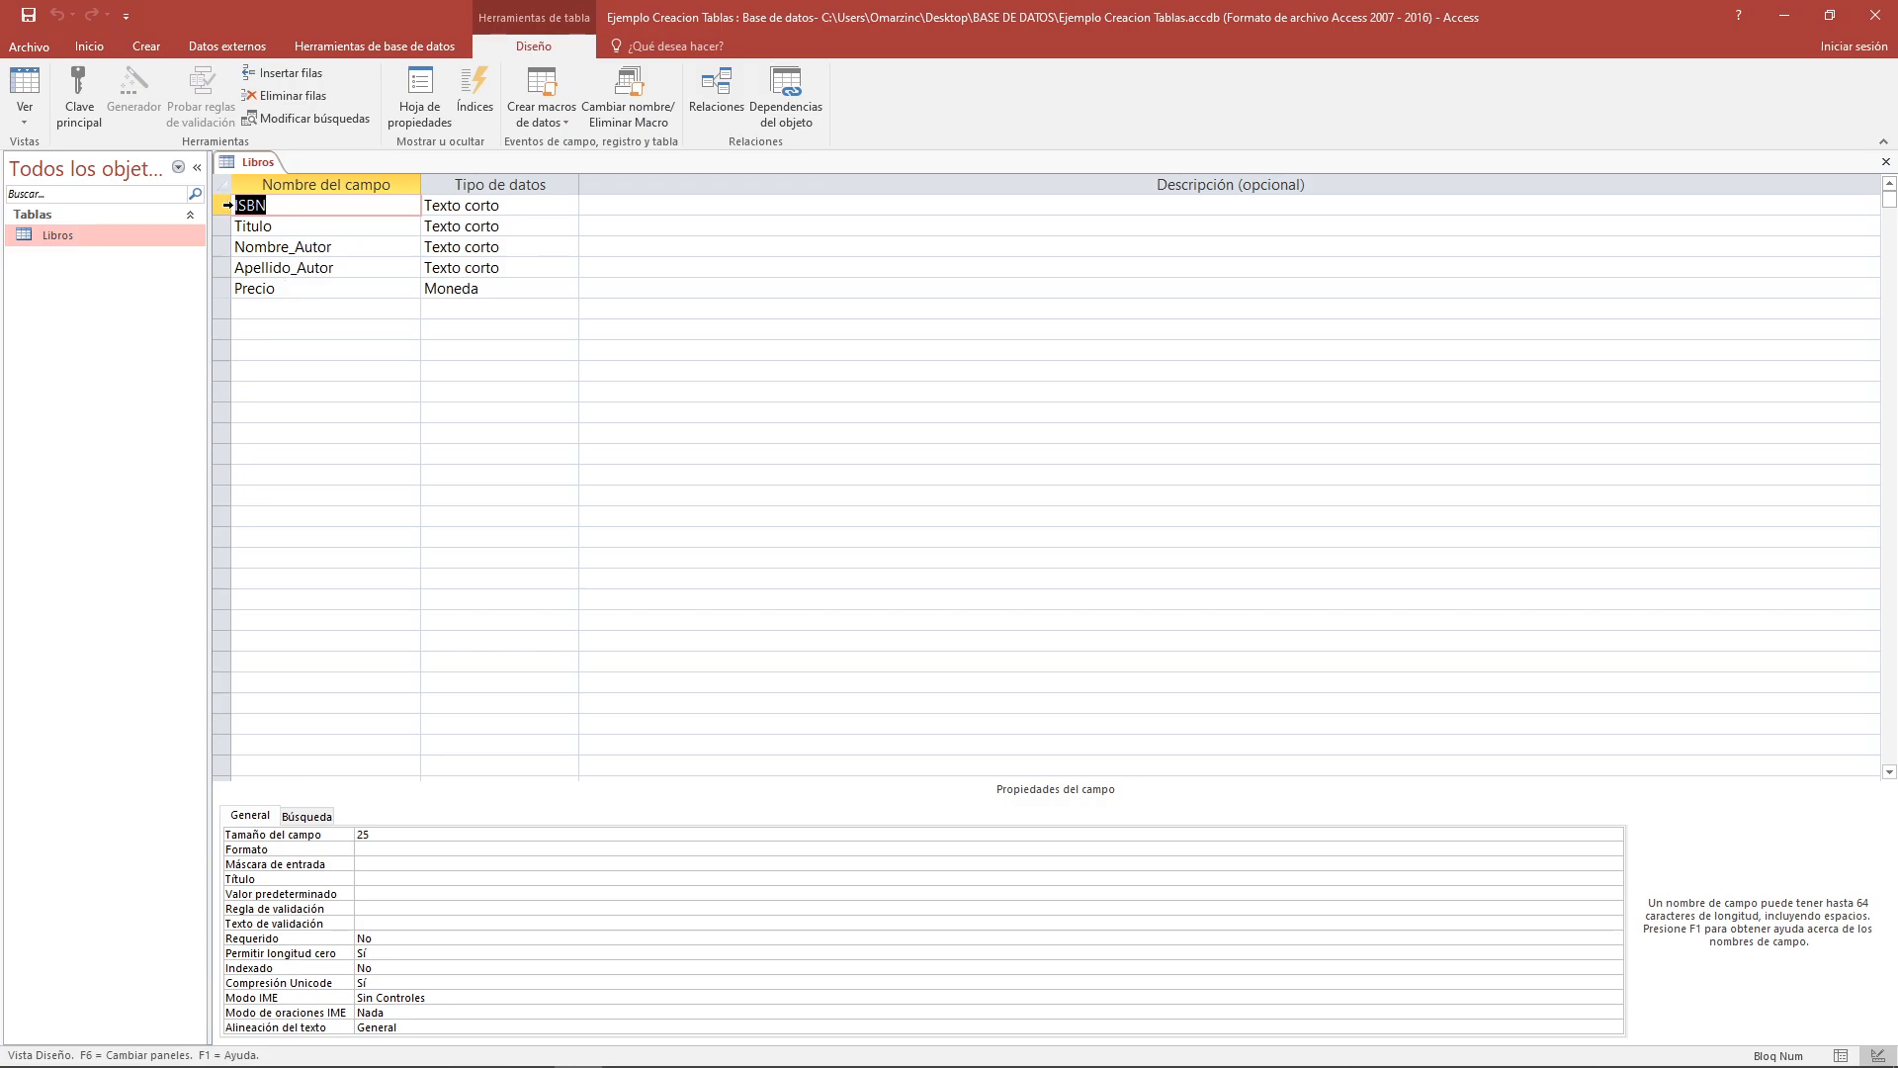
left_click(223, 205)
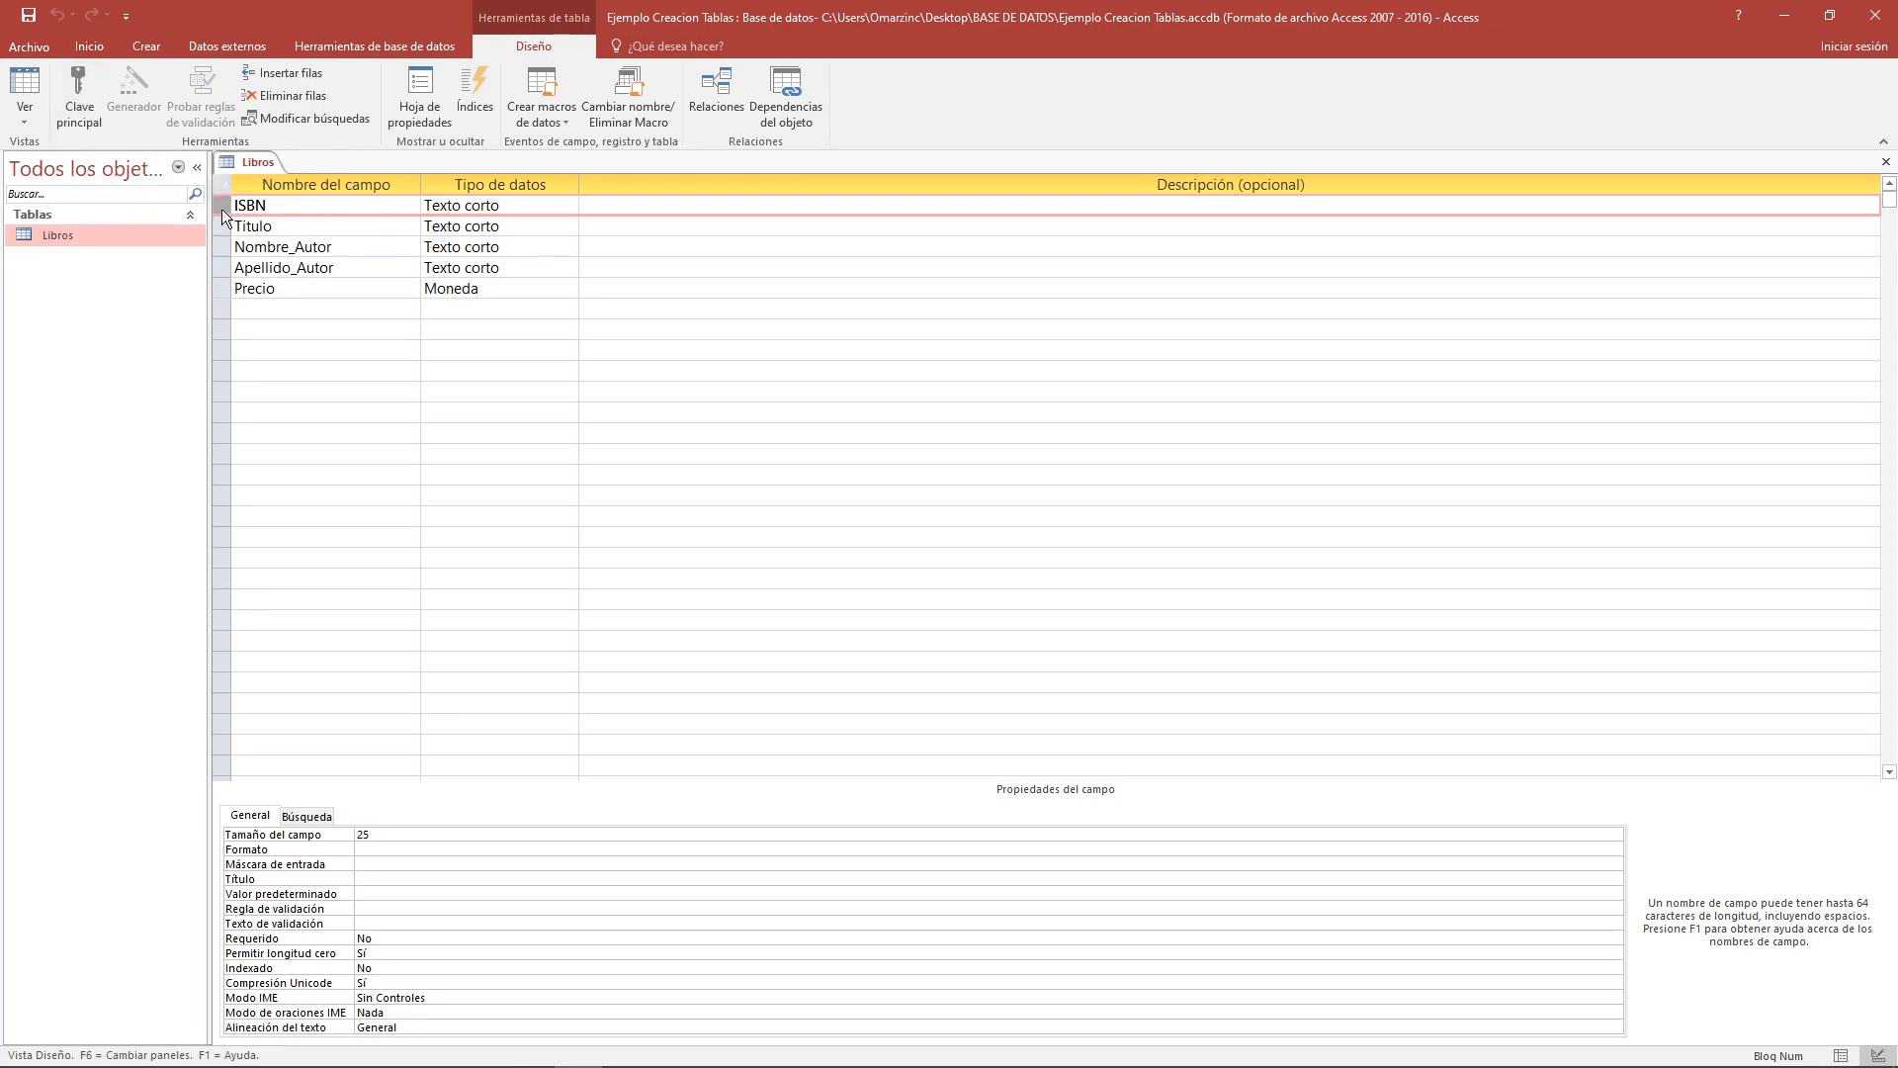
right_click(224, 215)
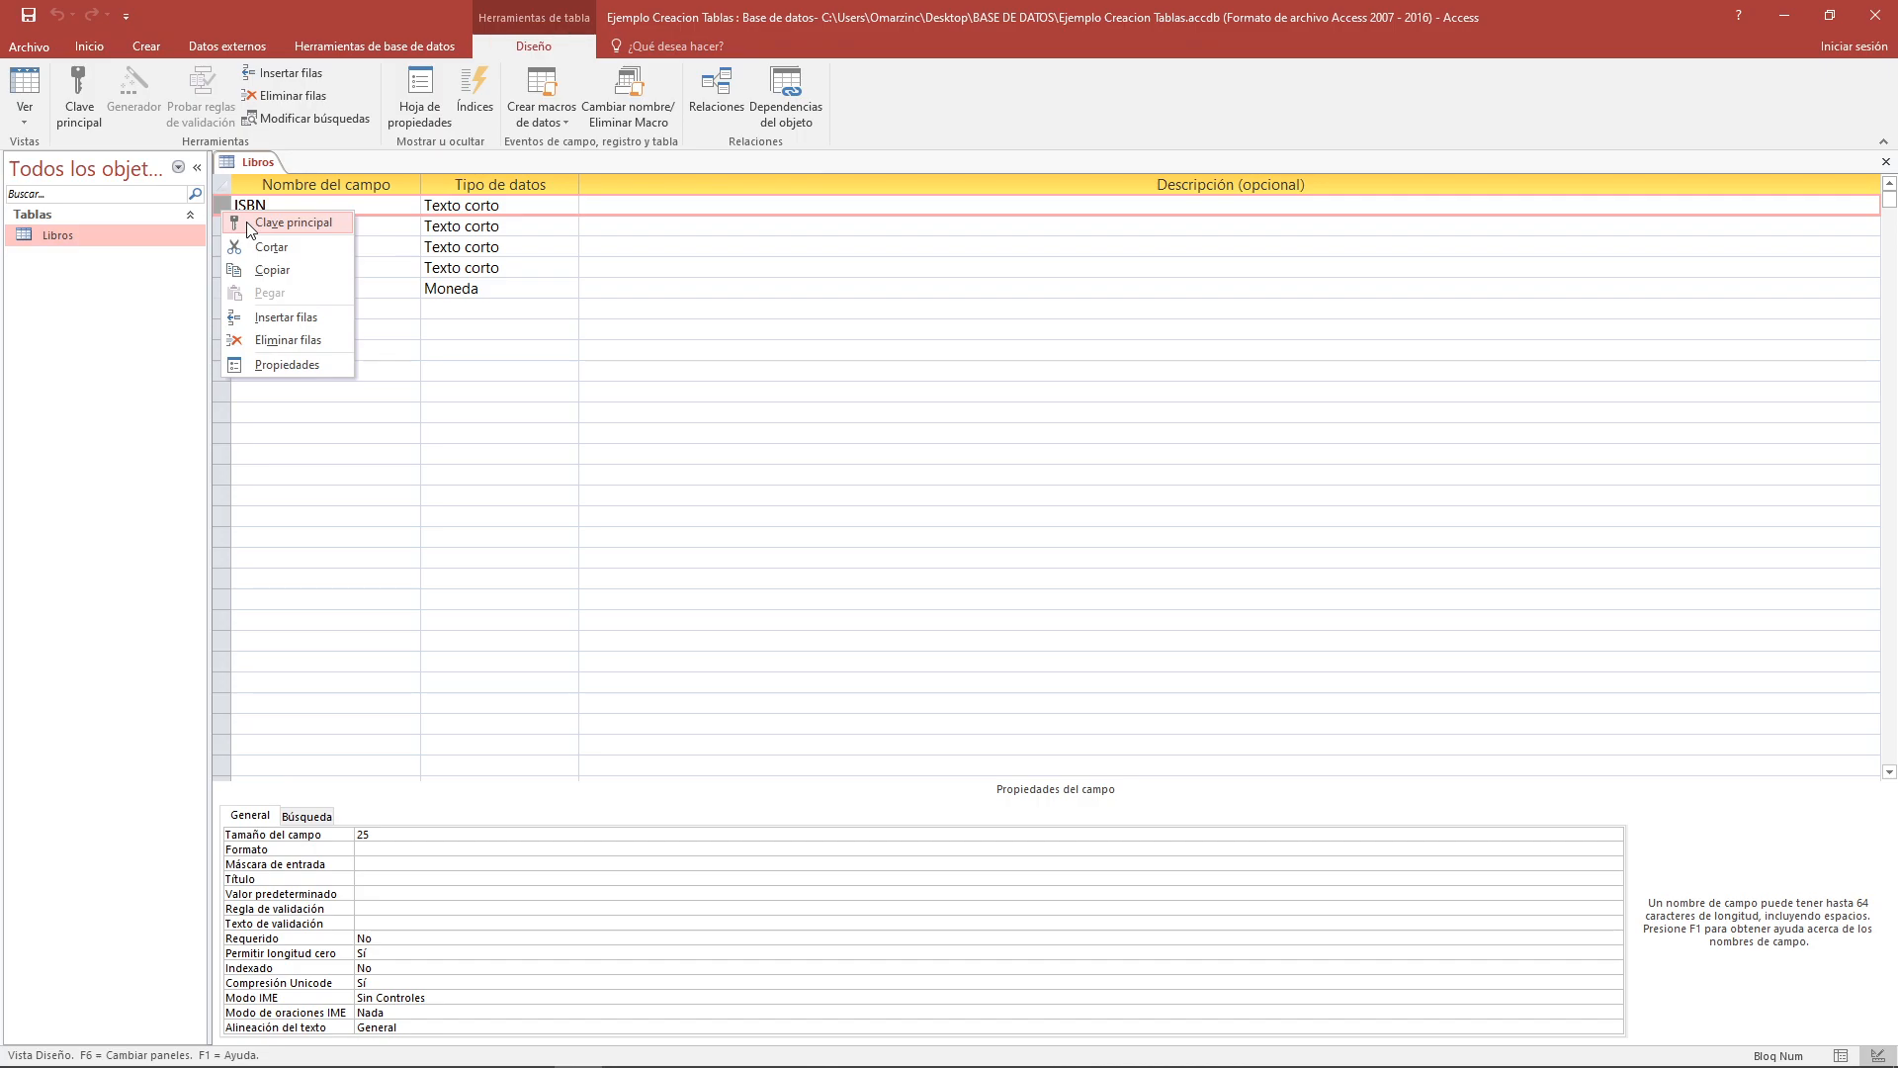
left_click(250, 224)
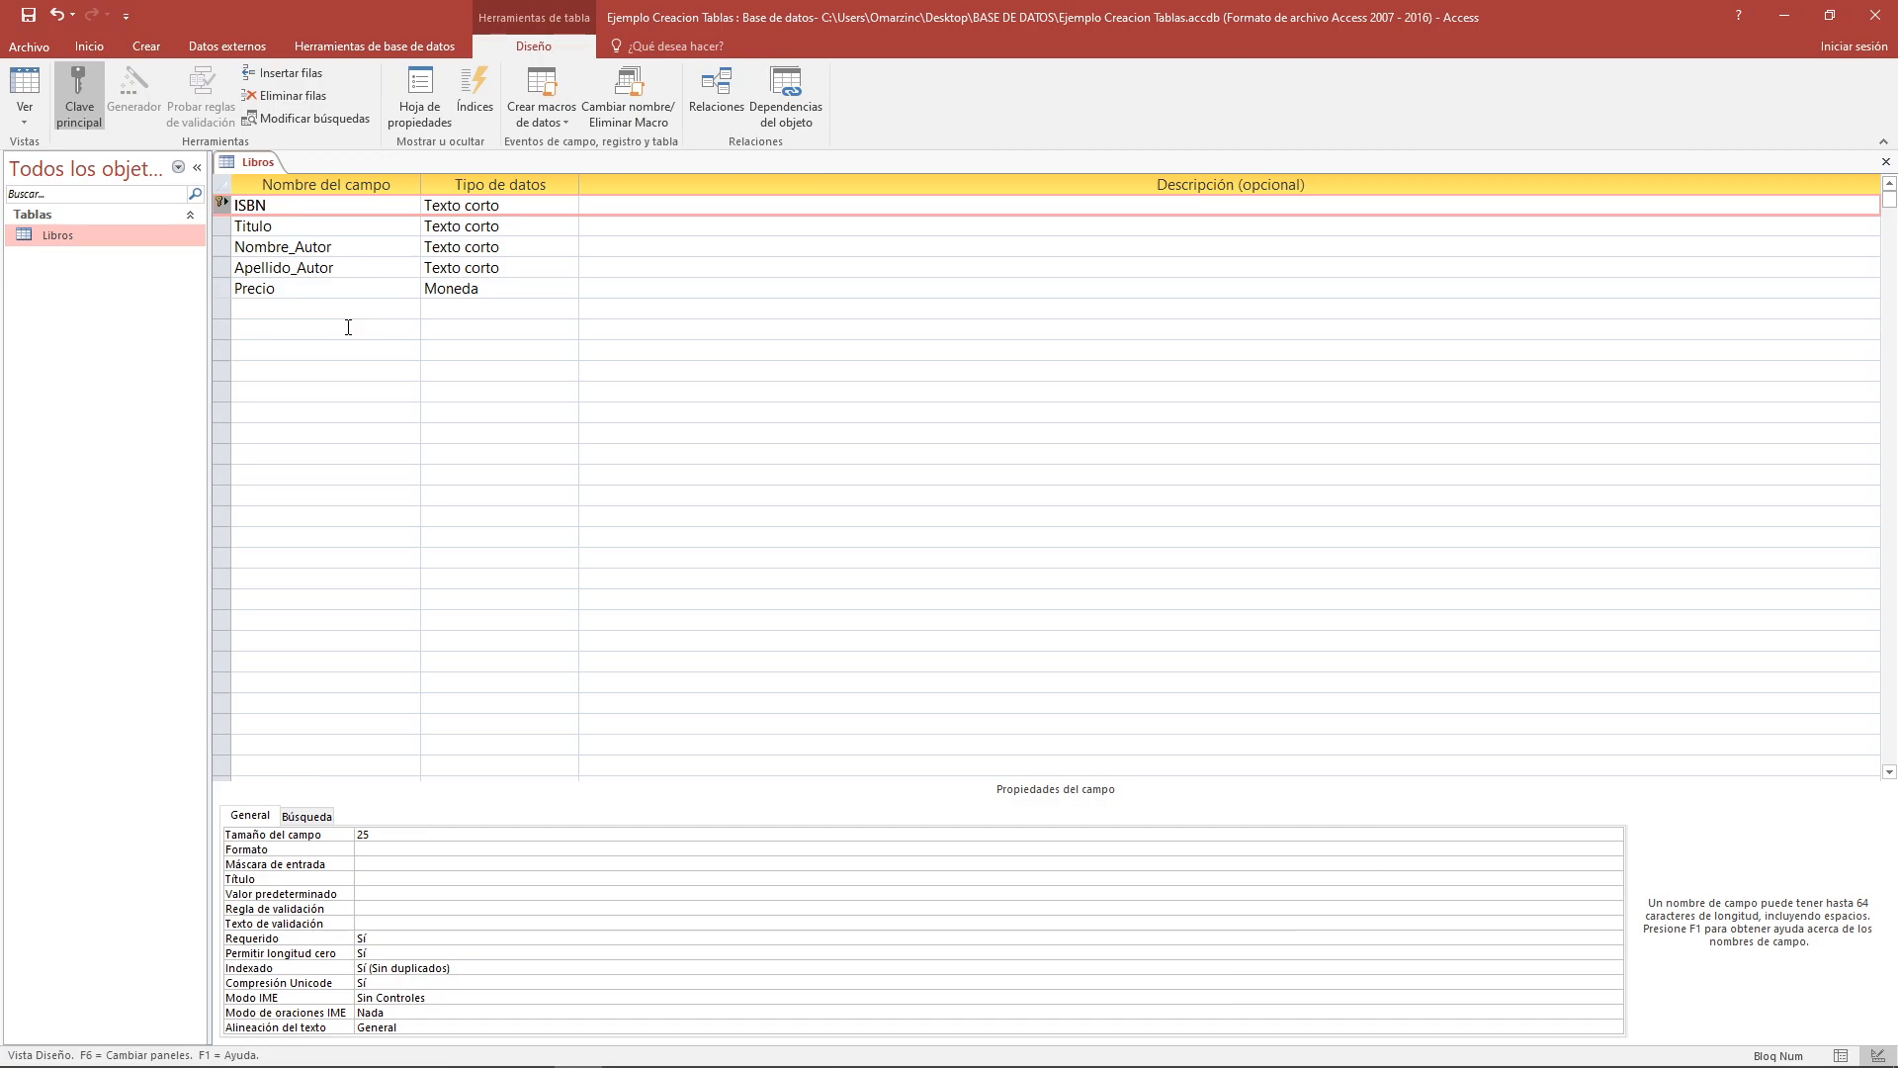
left_click(375, 229)
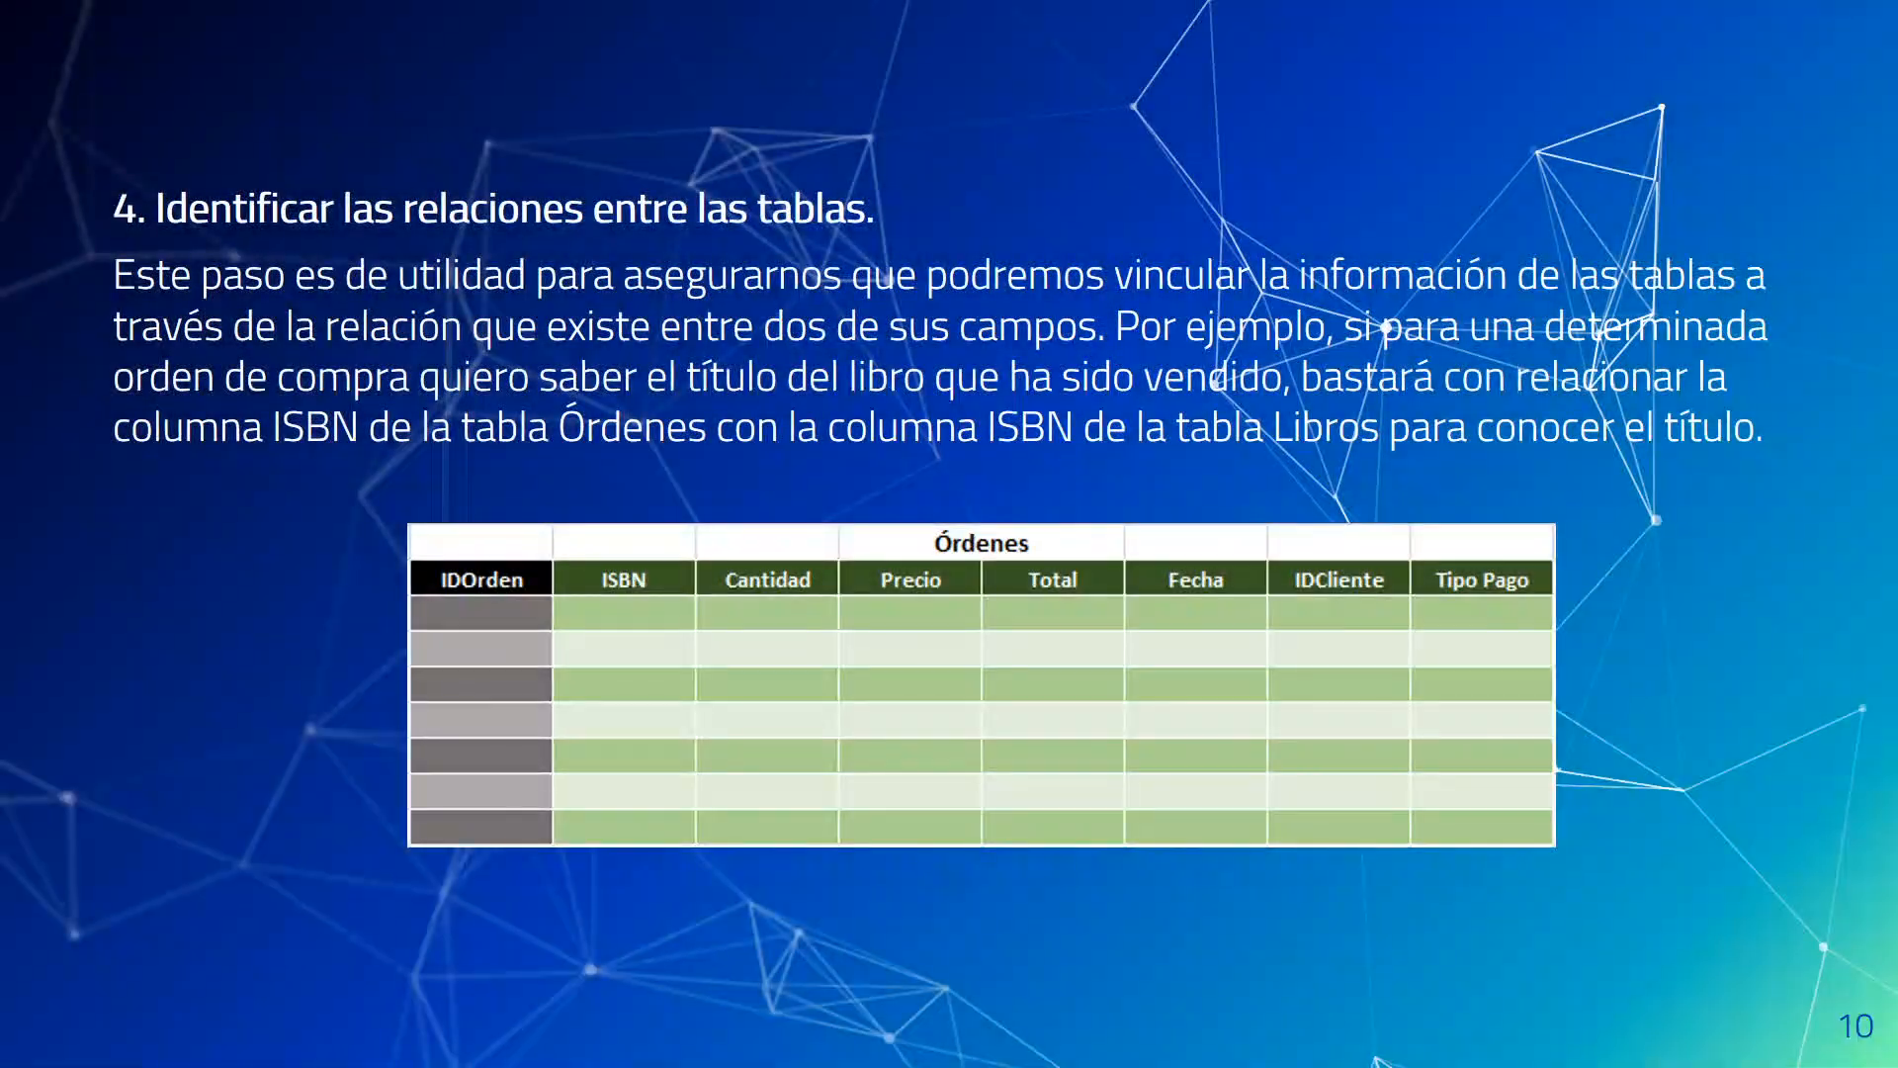
key("Left")
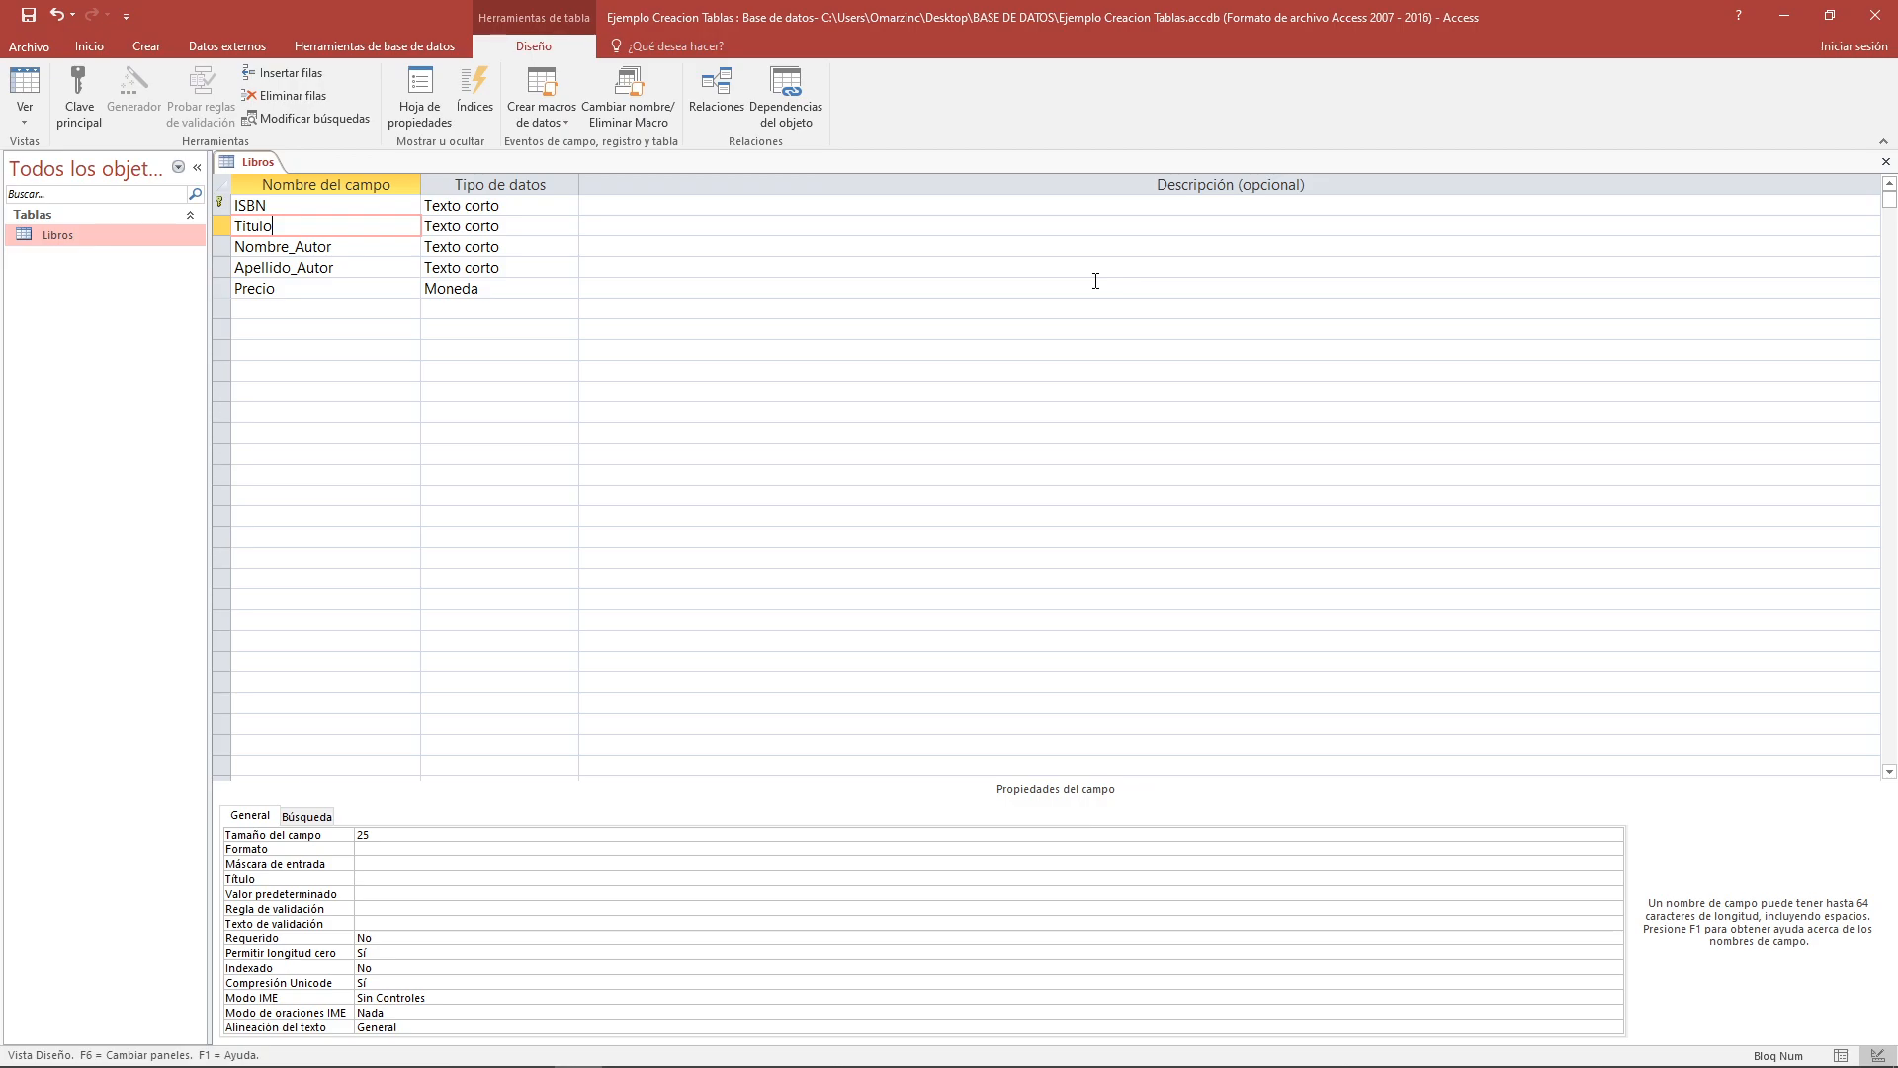
Close the Libros table and save the changes to its design
left_click(272, 205)
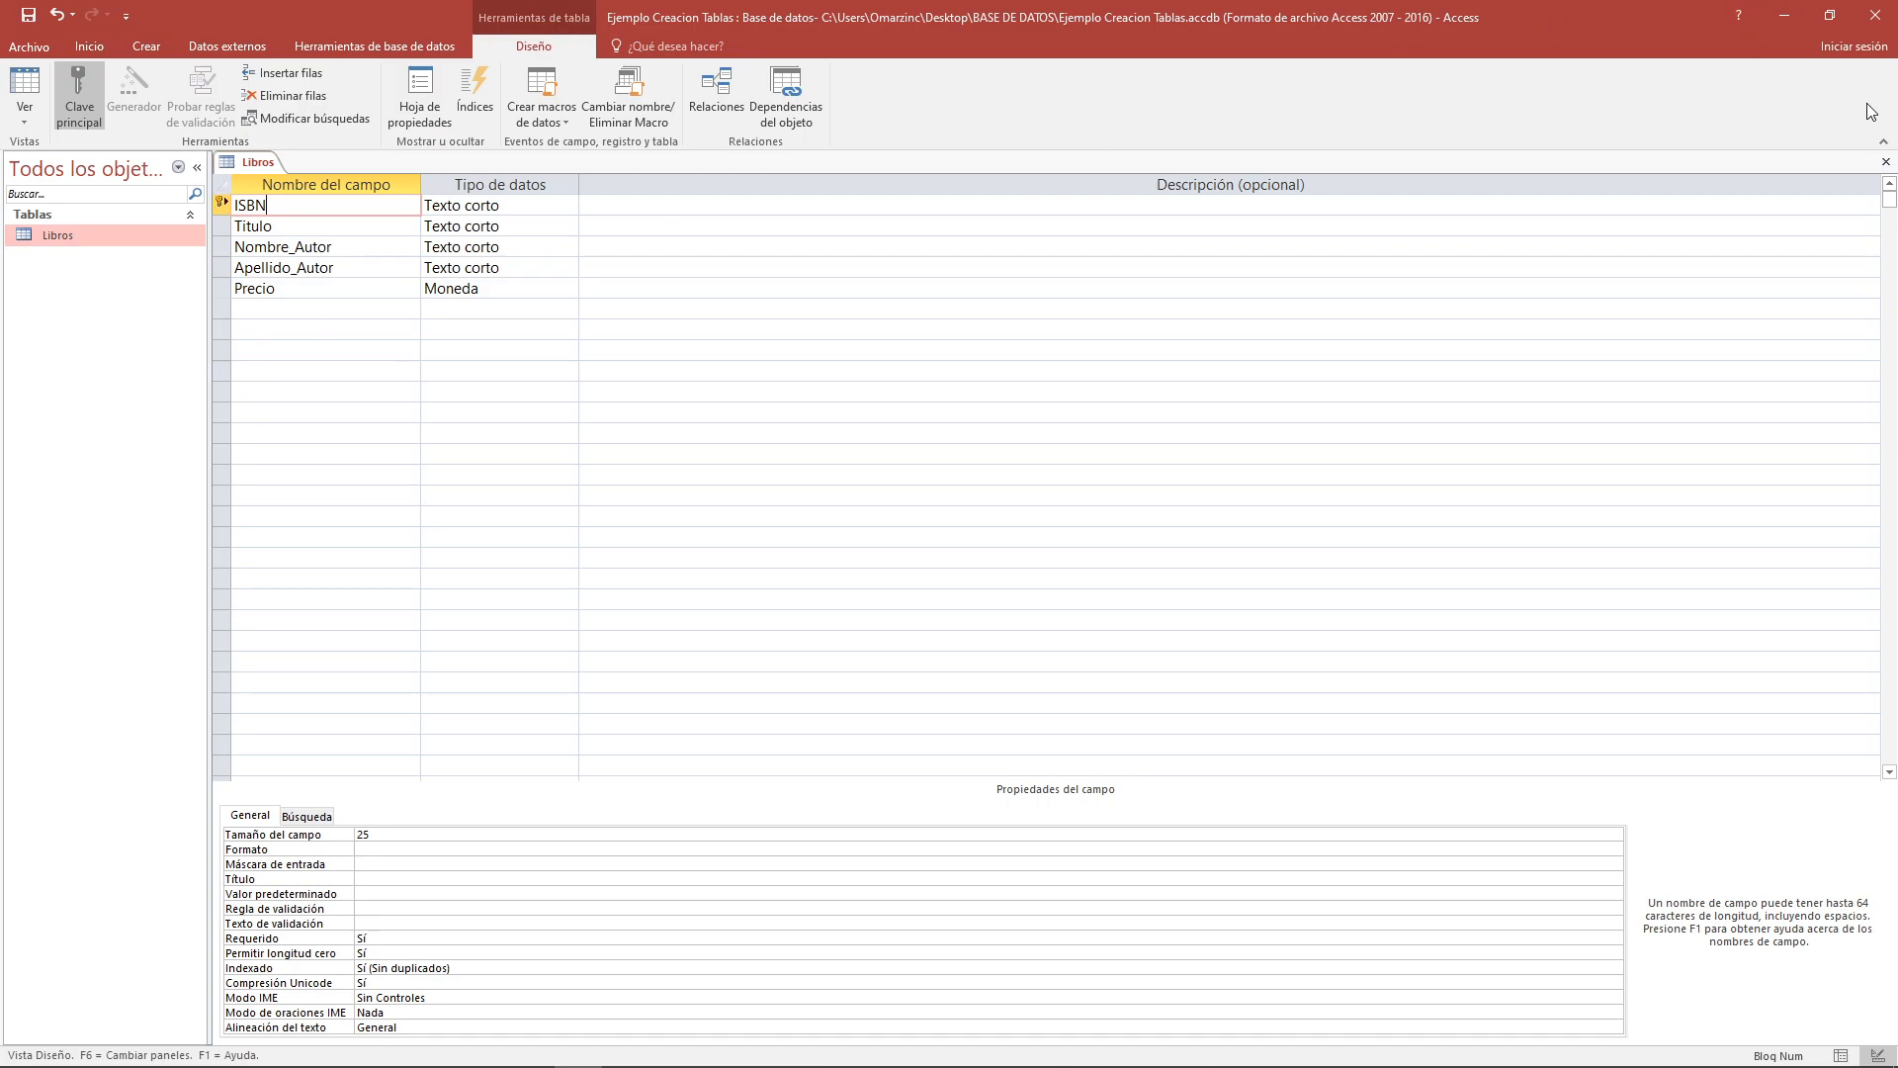
left_click(1885, 162)
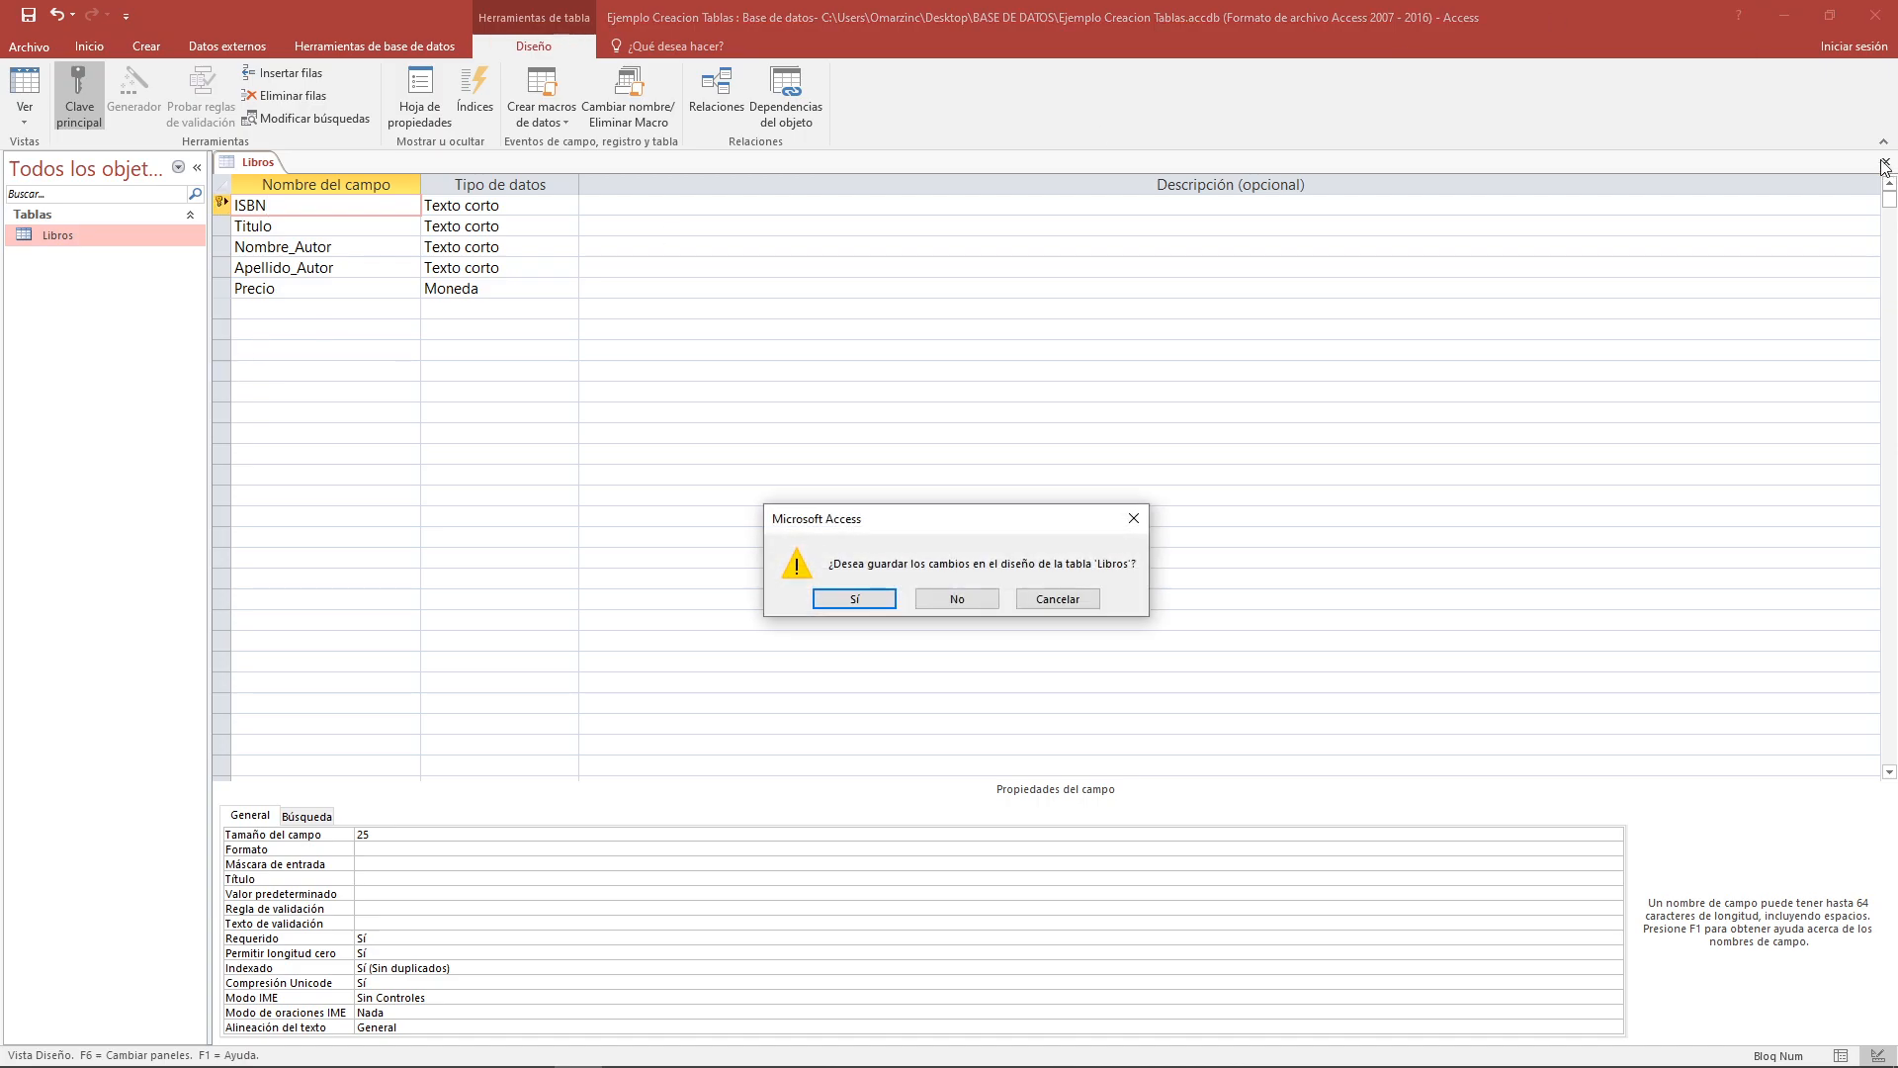
left_click(870, 599)
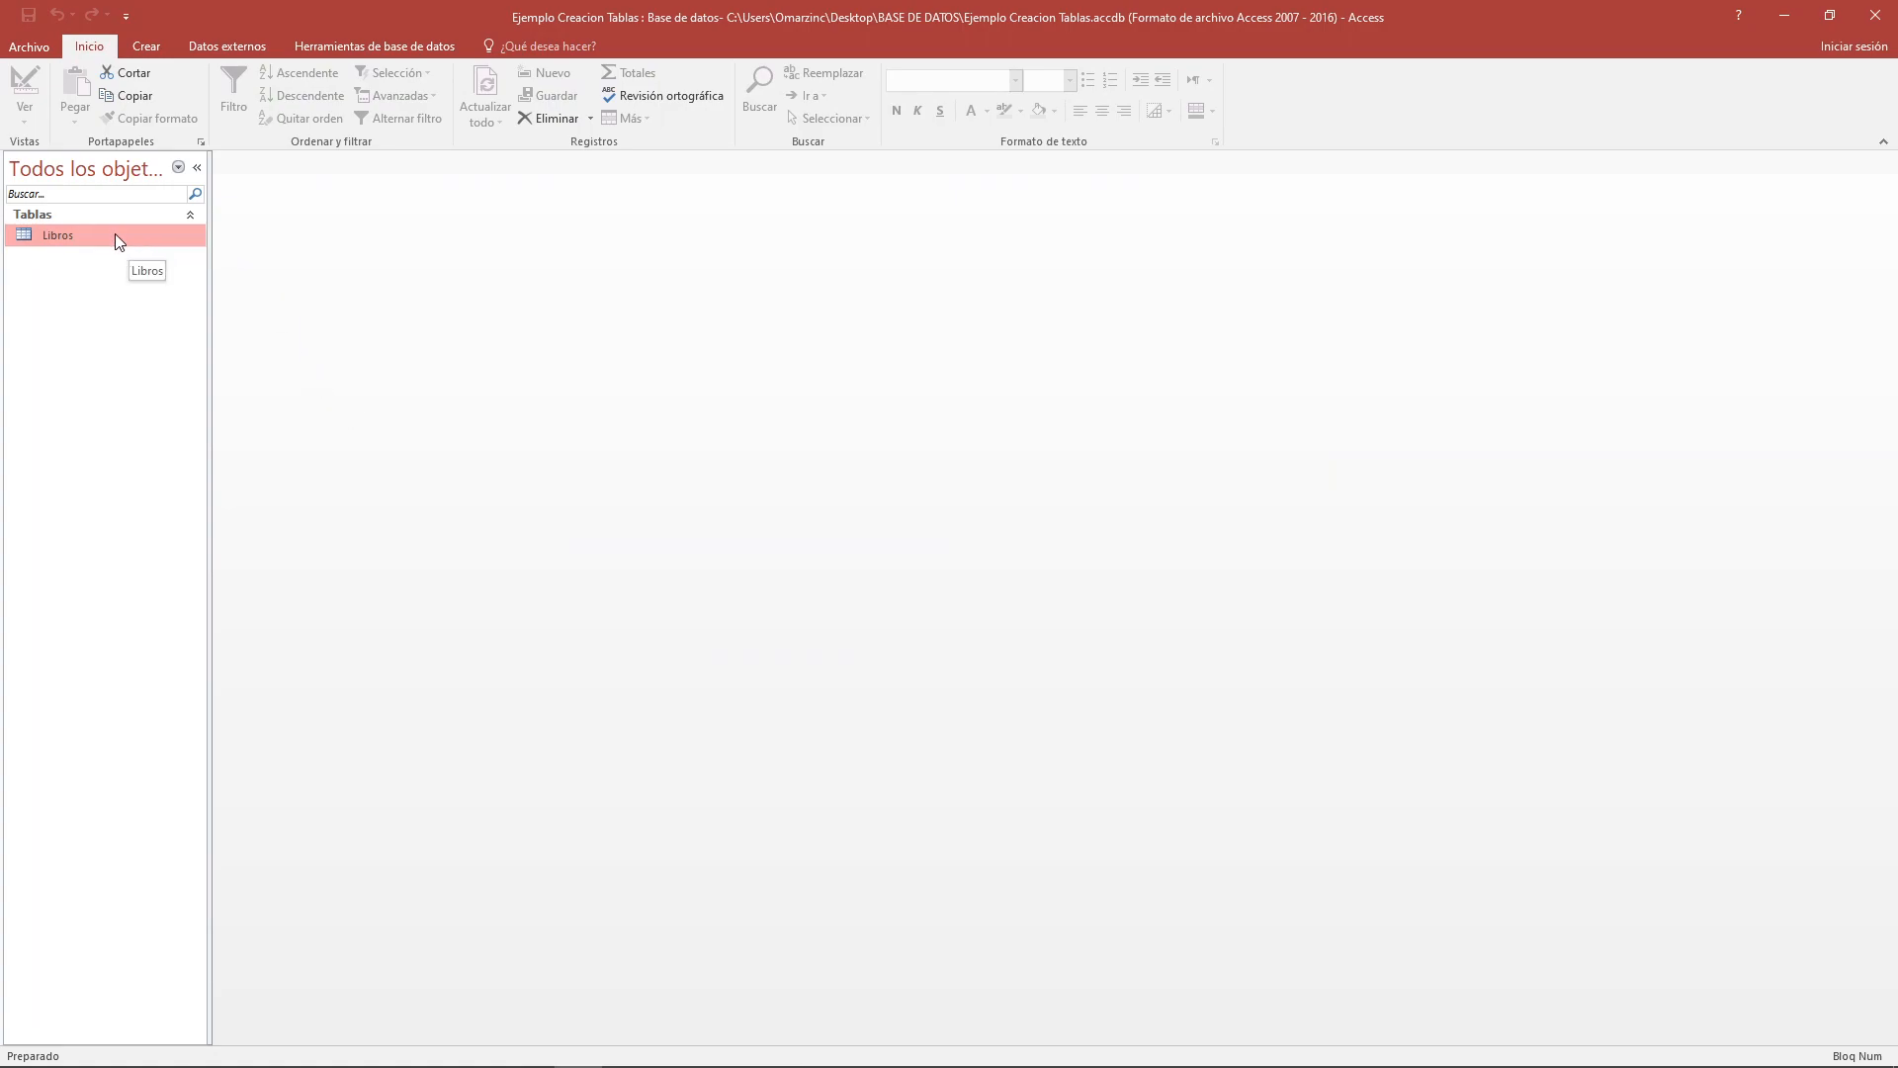
left_click(148, 47)
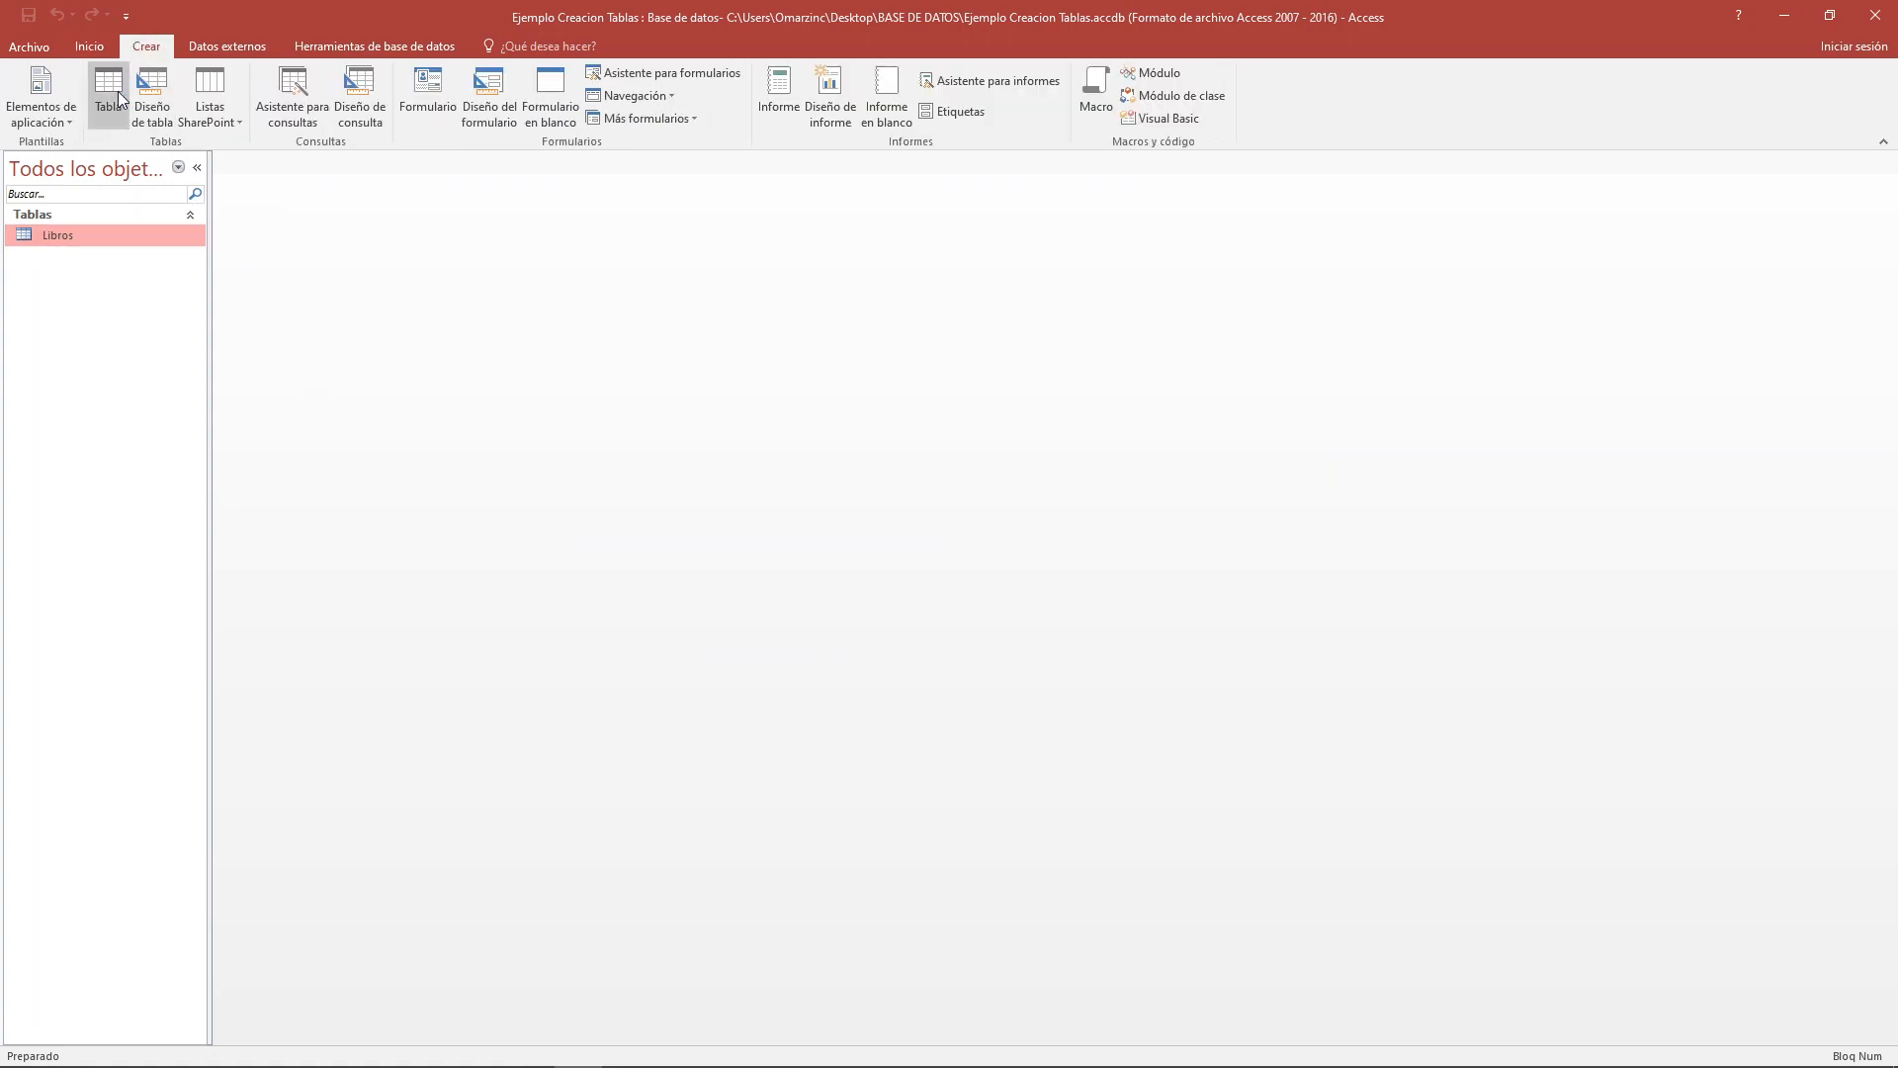
left_click(27, 49)
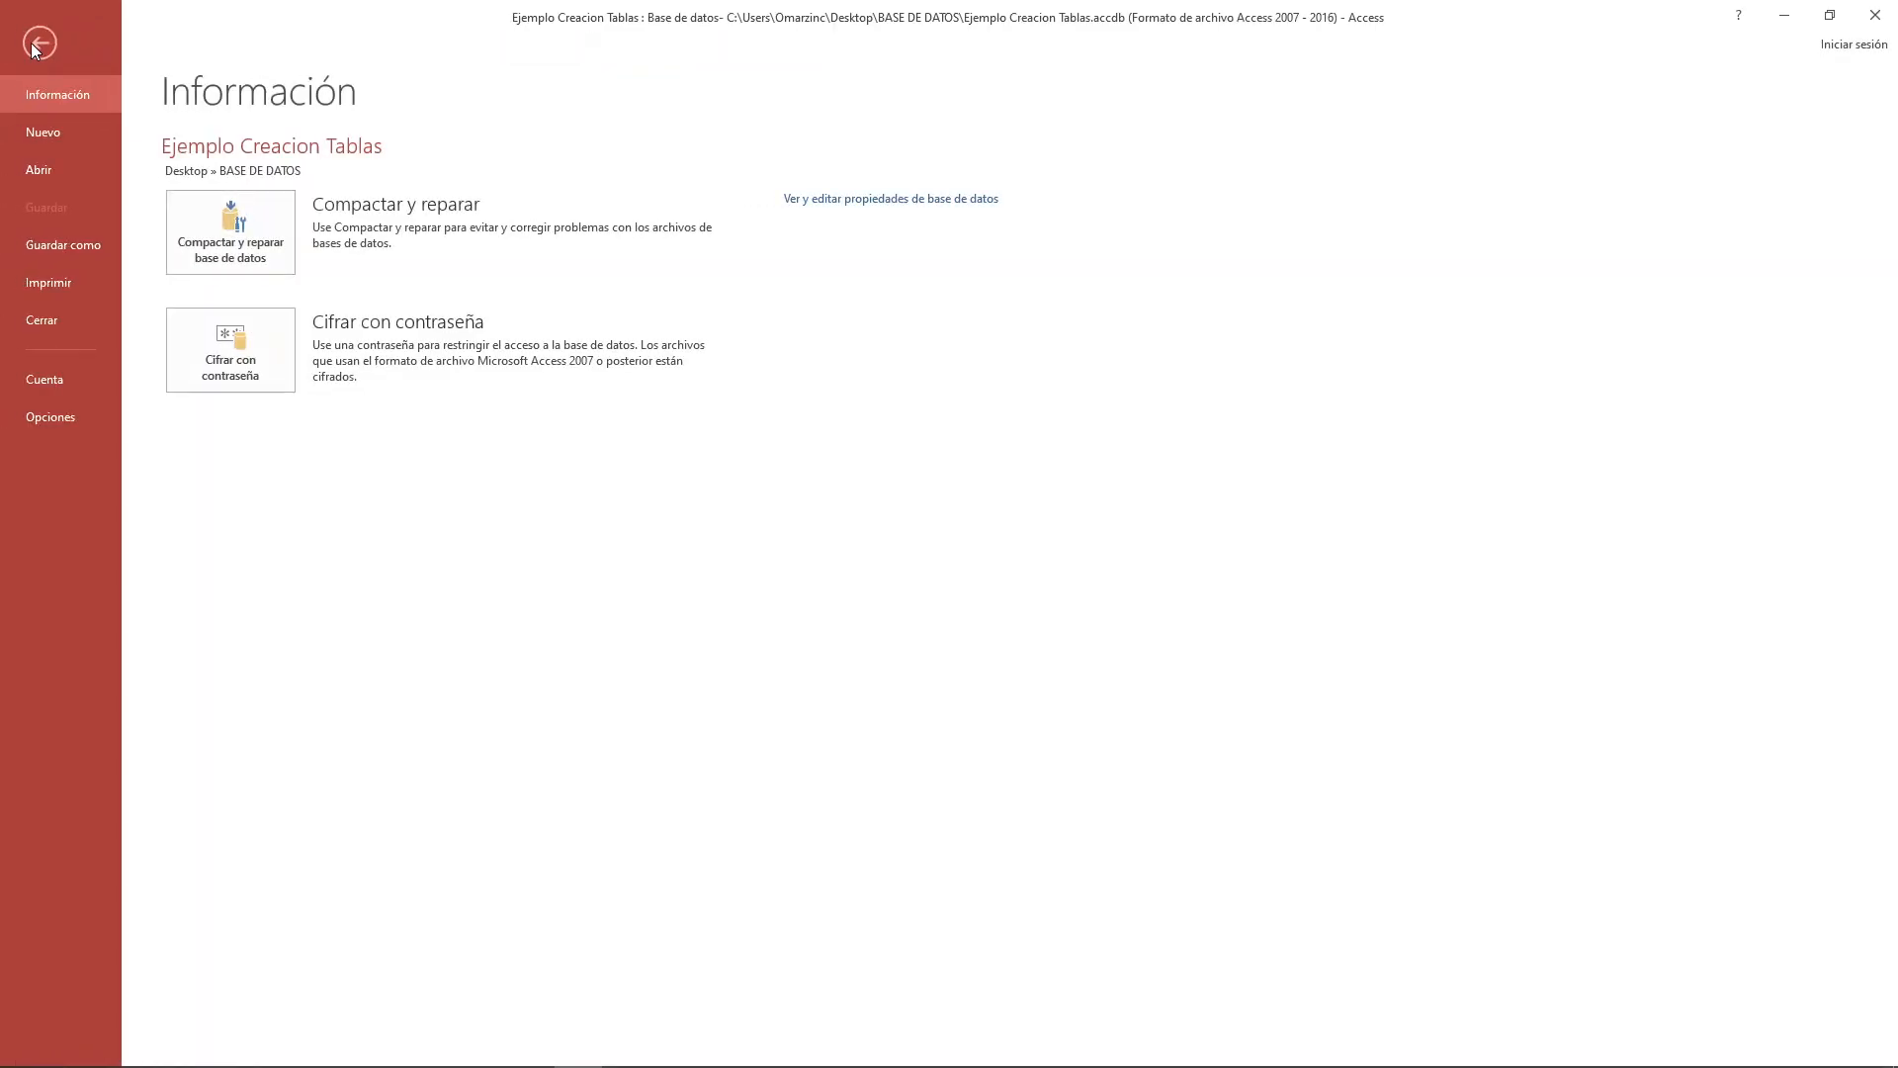
left_click(32, 46)
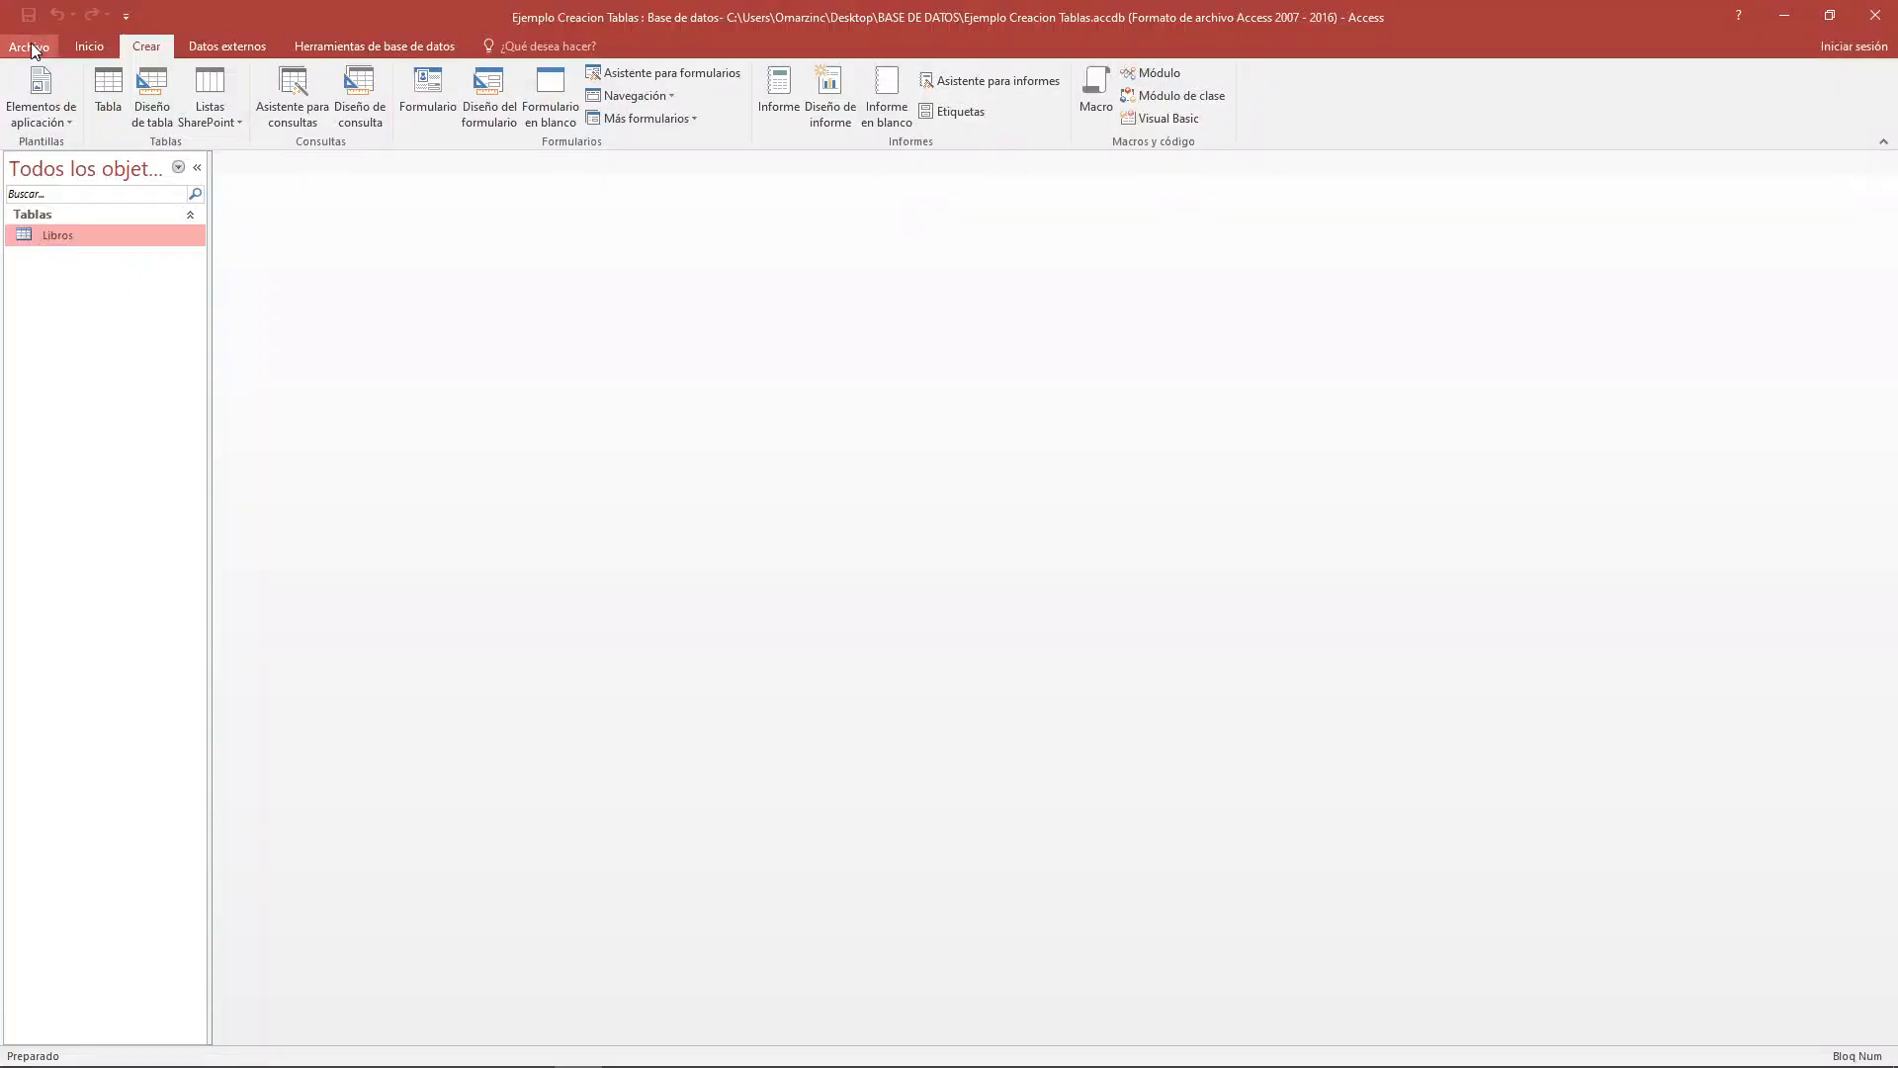
left_click(87, 46)
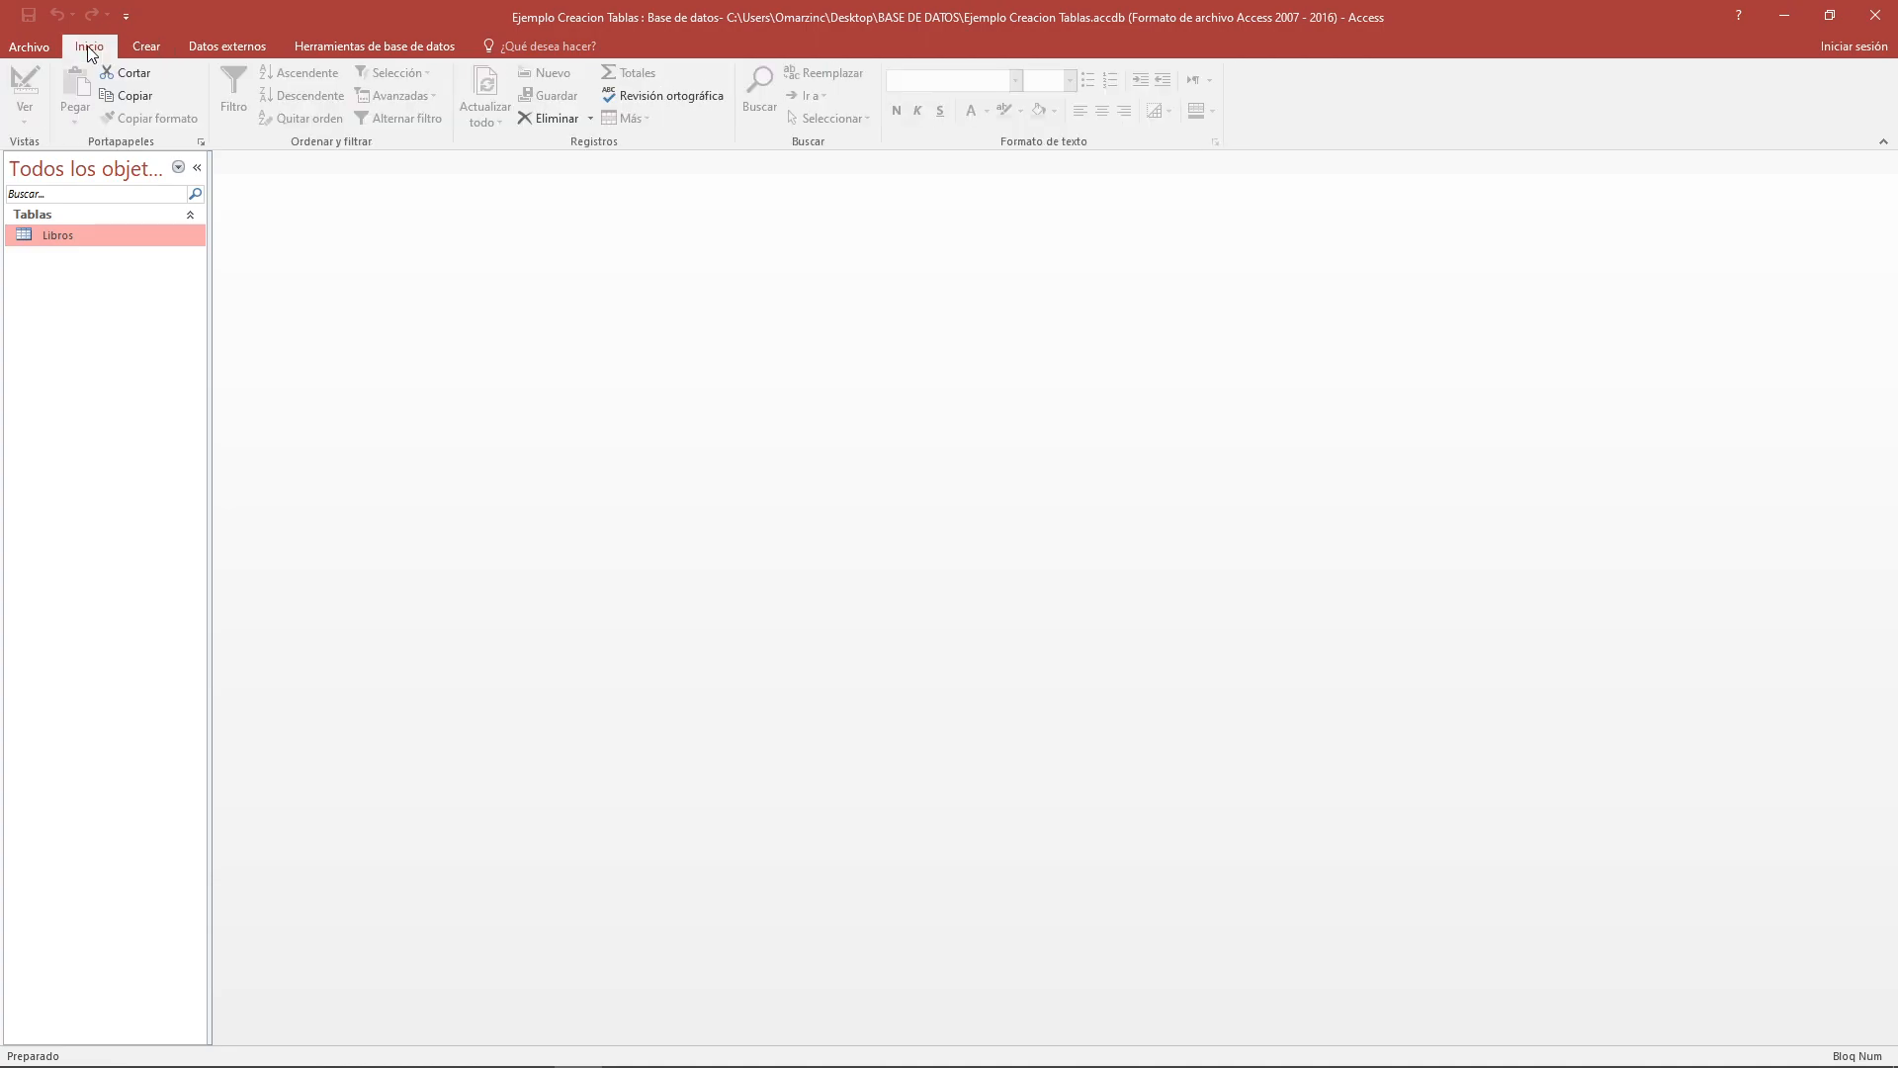
Create a new blank table and switch to the presentation to consult the slide with the planned Clientes table
left_click(143, 46)
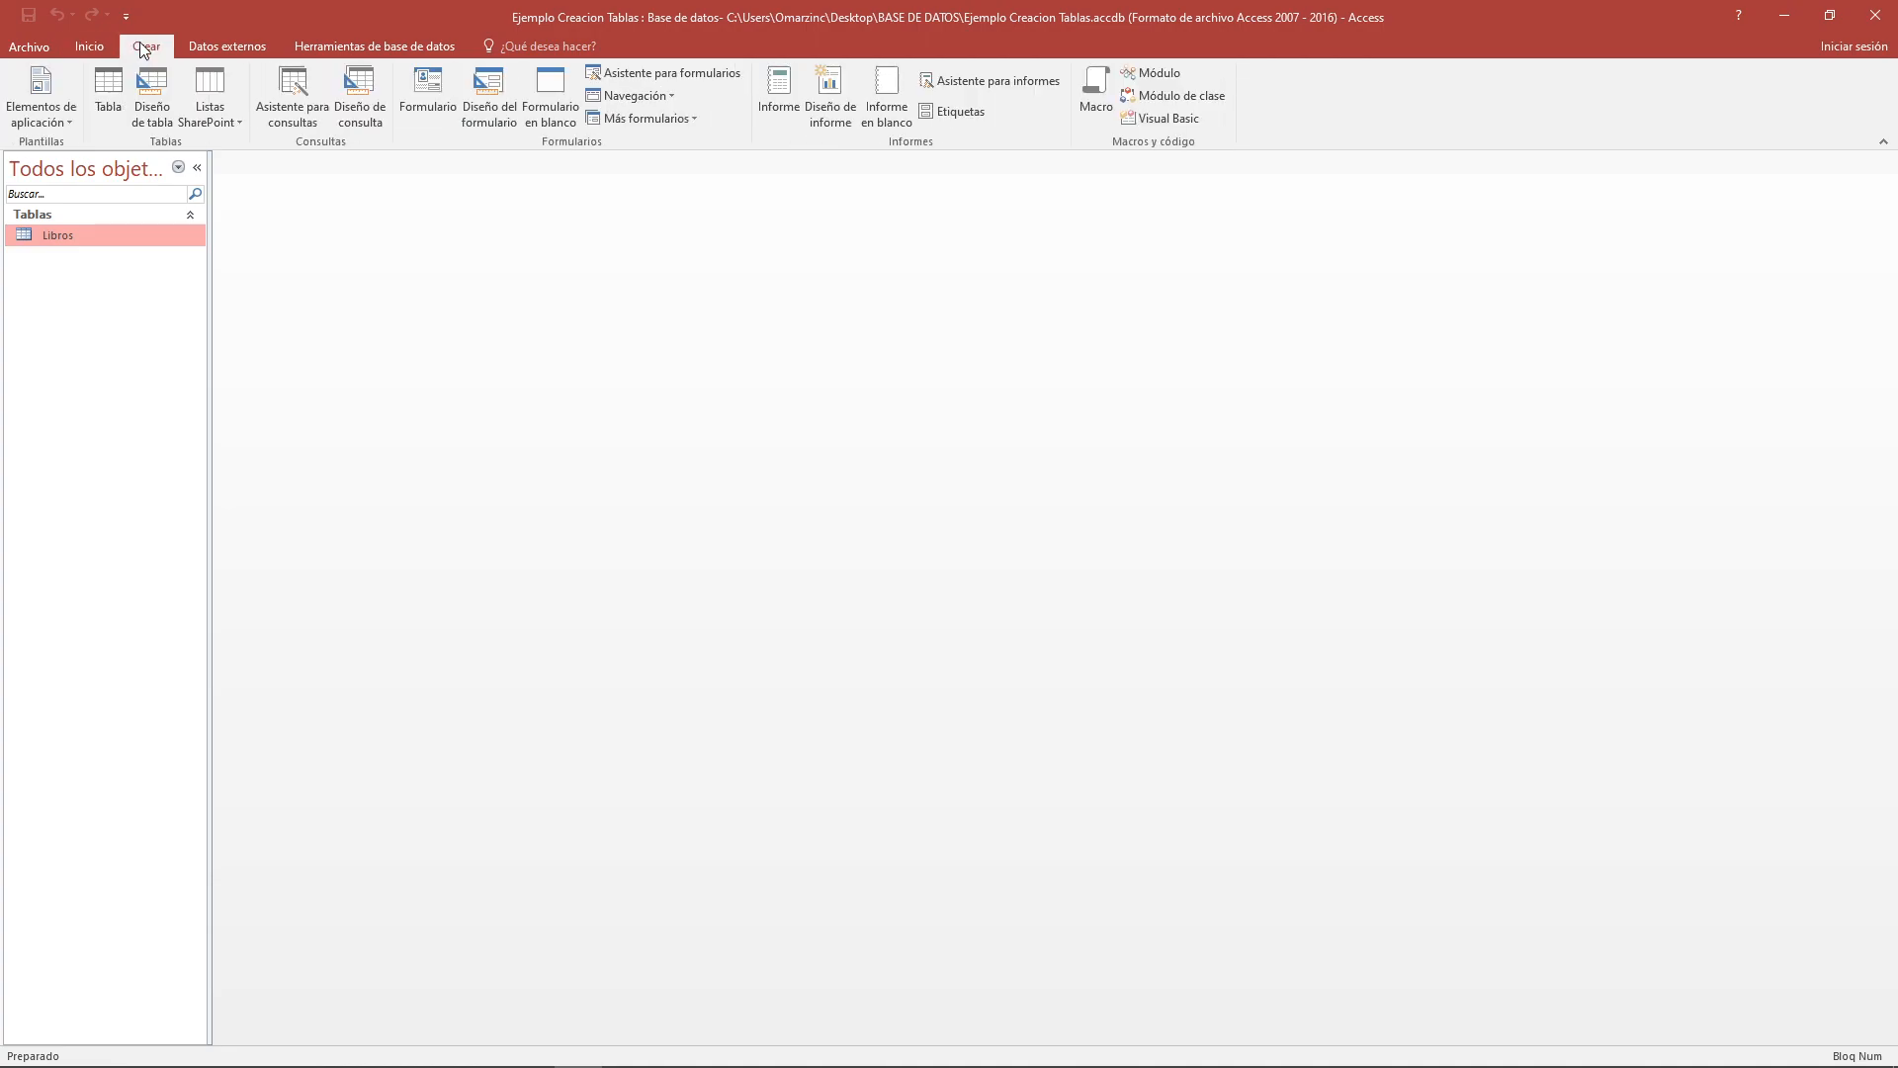
left_click(115, 87)
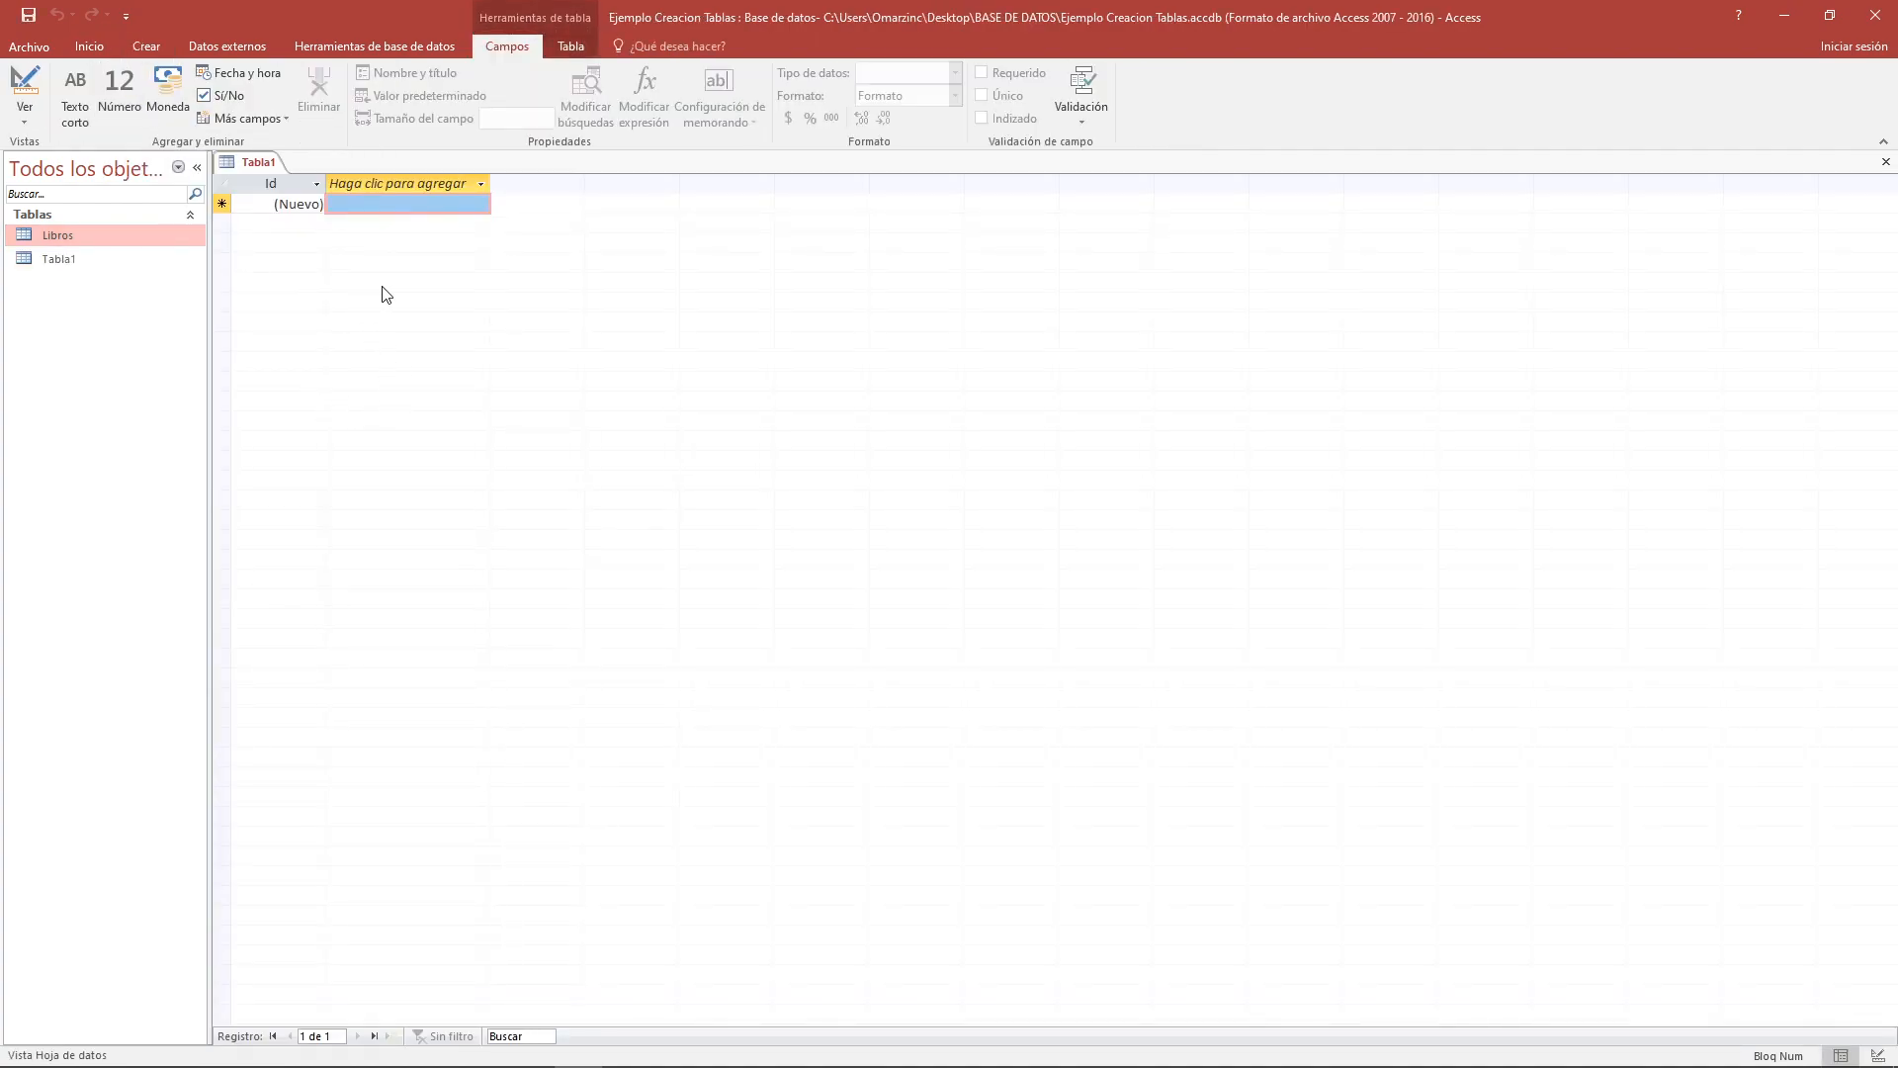
key("alt+Tab")
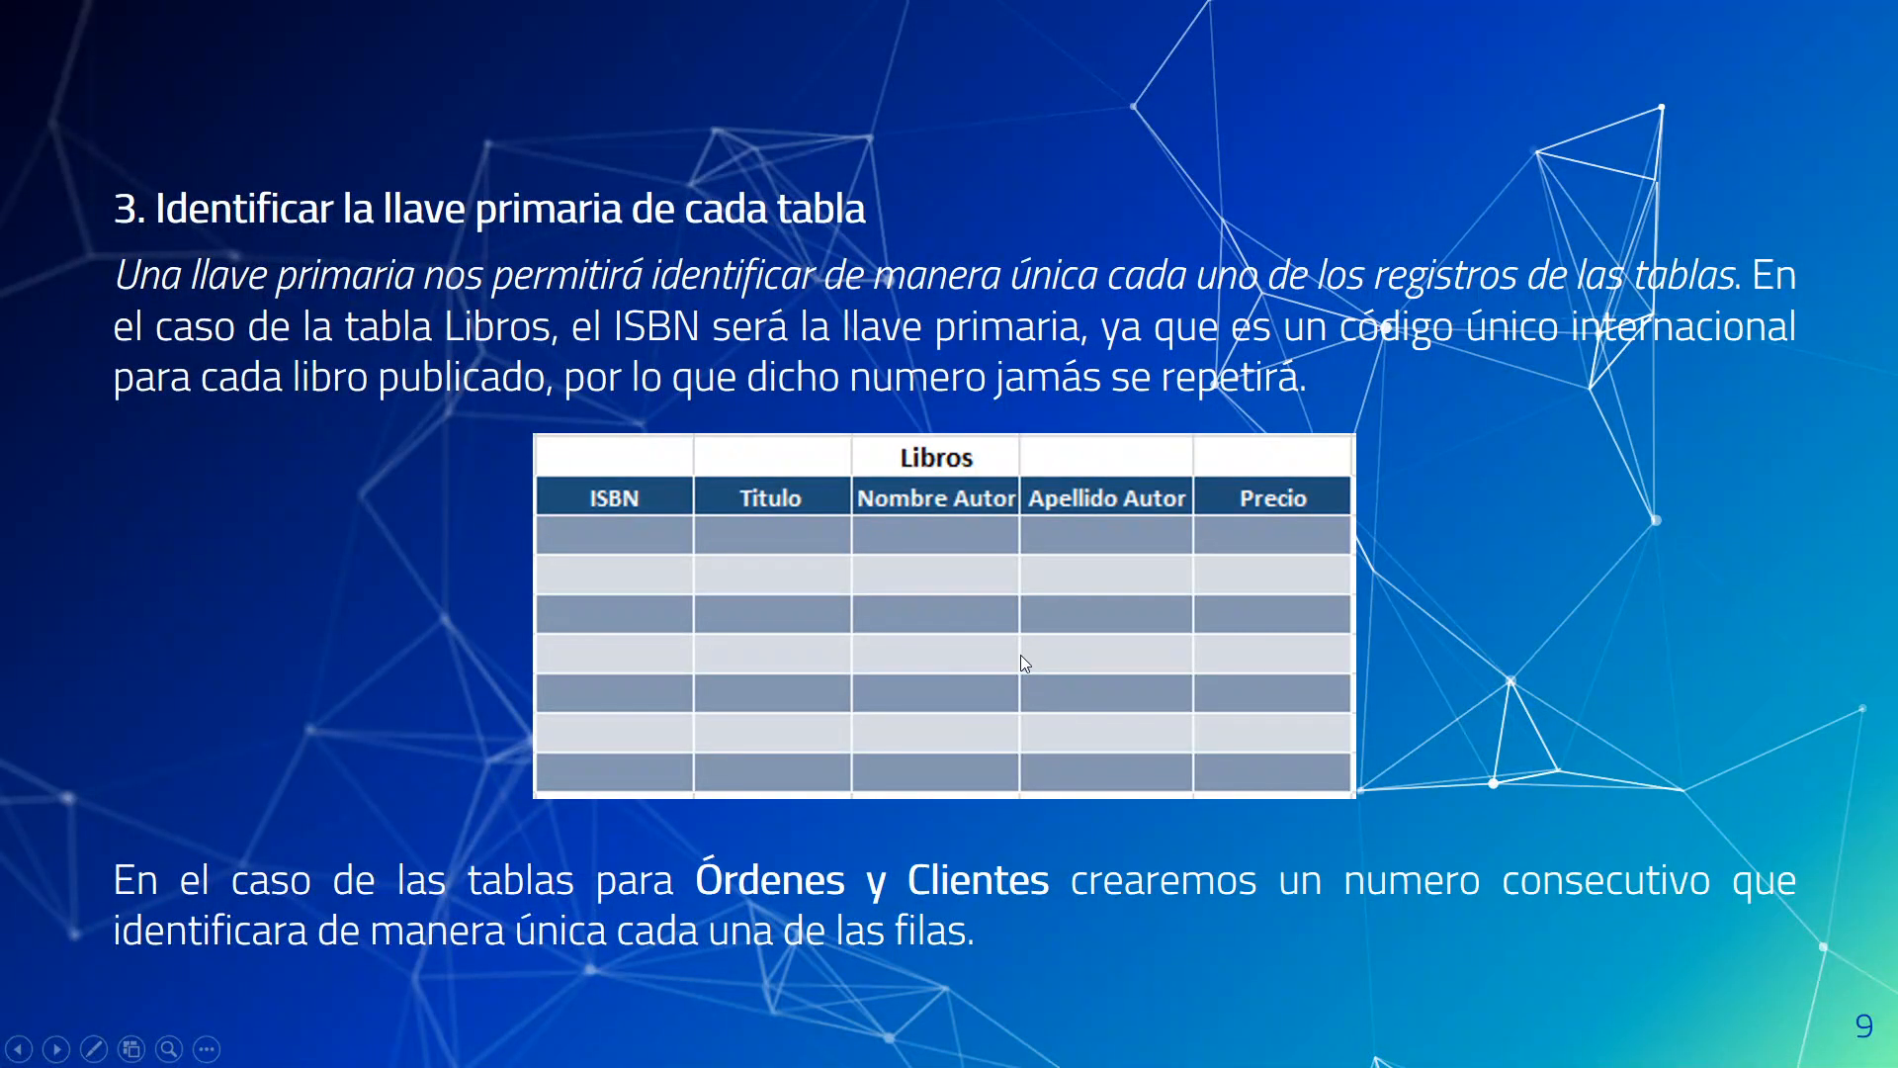
key("Right")
key("Right")
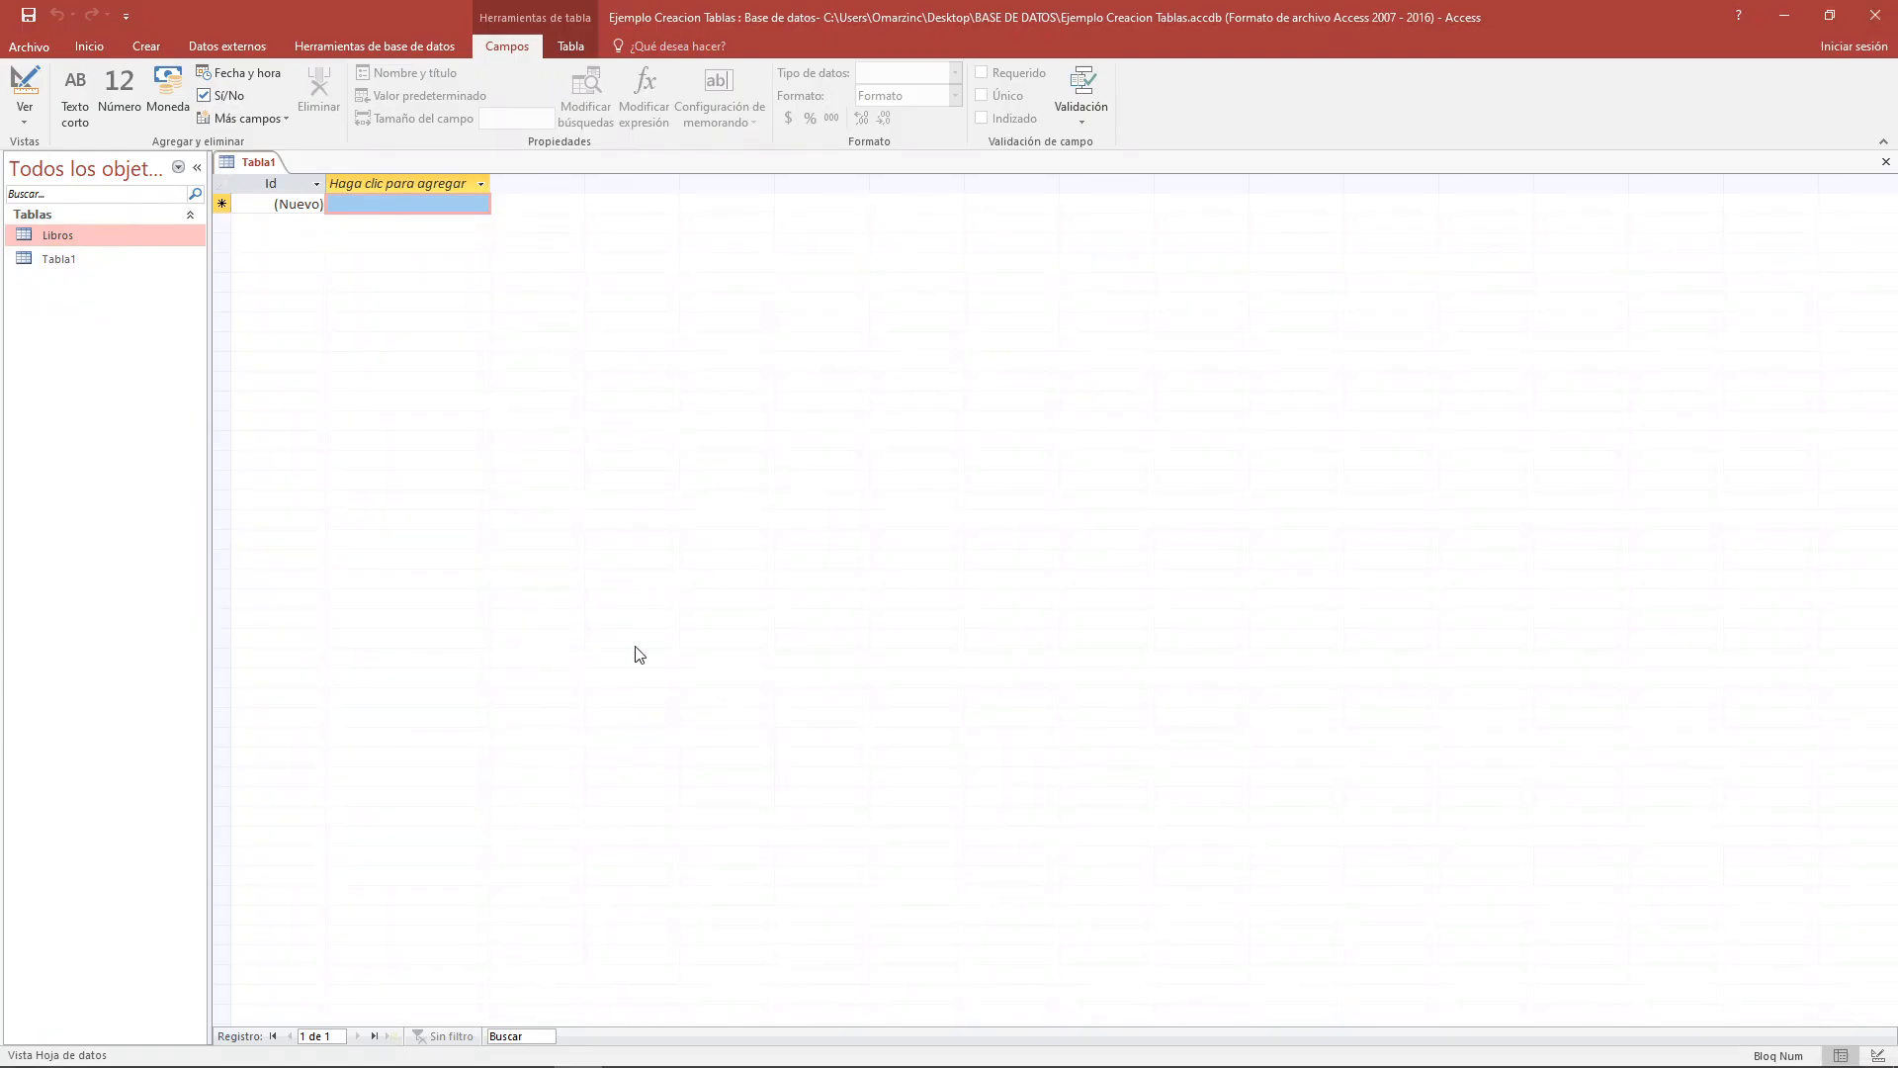
Switch the new table to design view and save it under the name Clientes
left_click(25, 103)
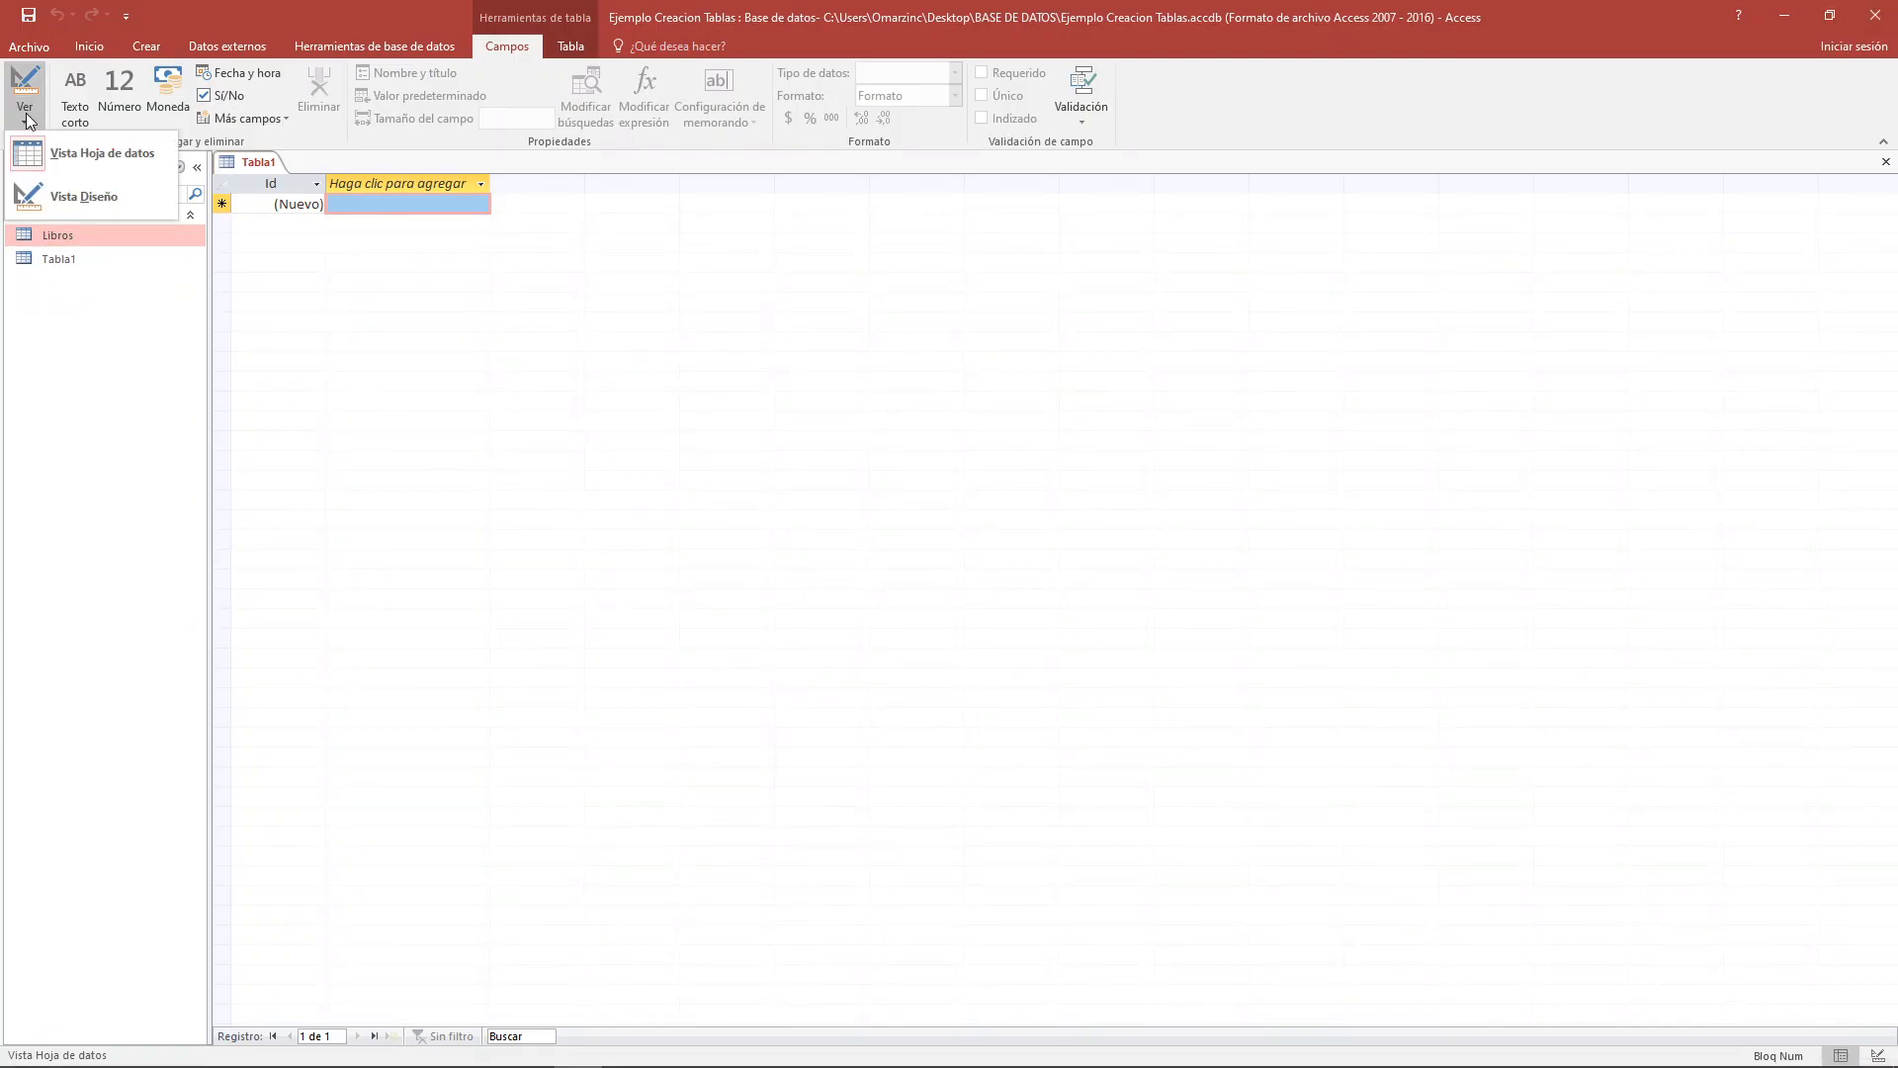
left_click(42, 185)
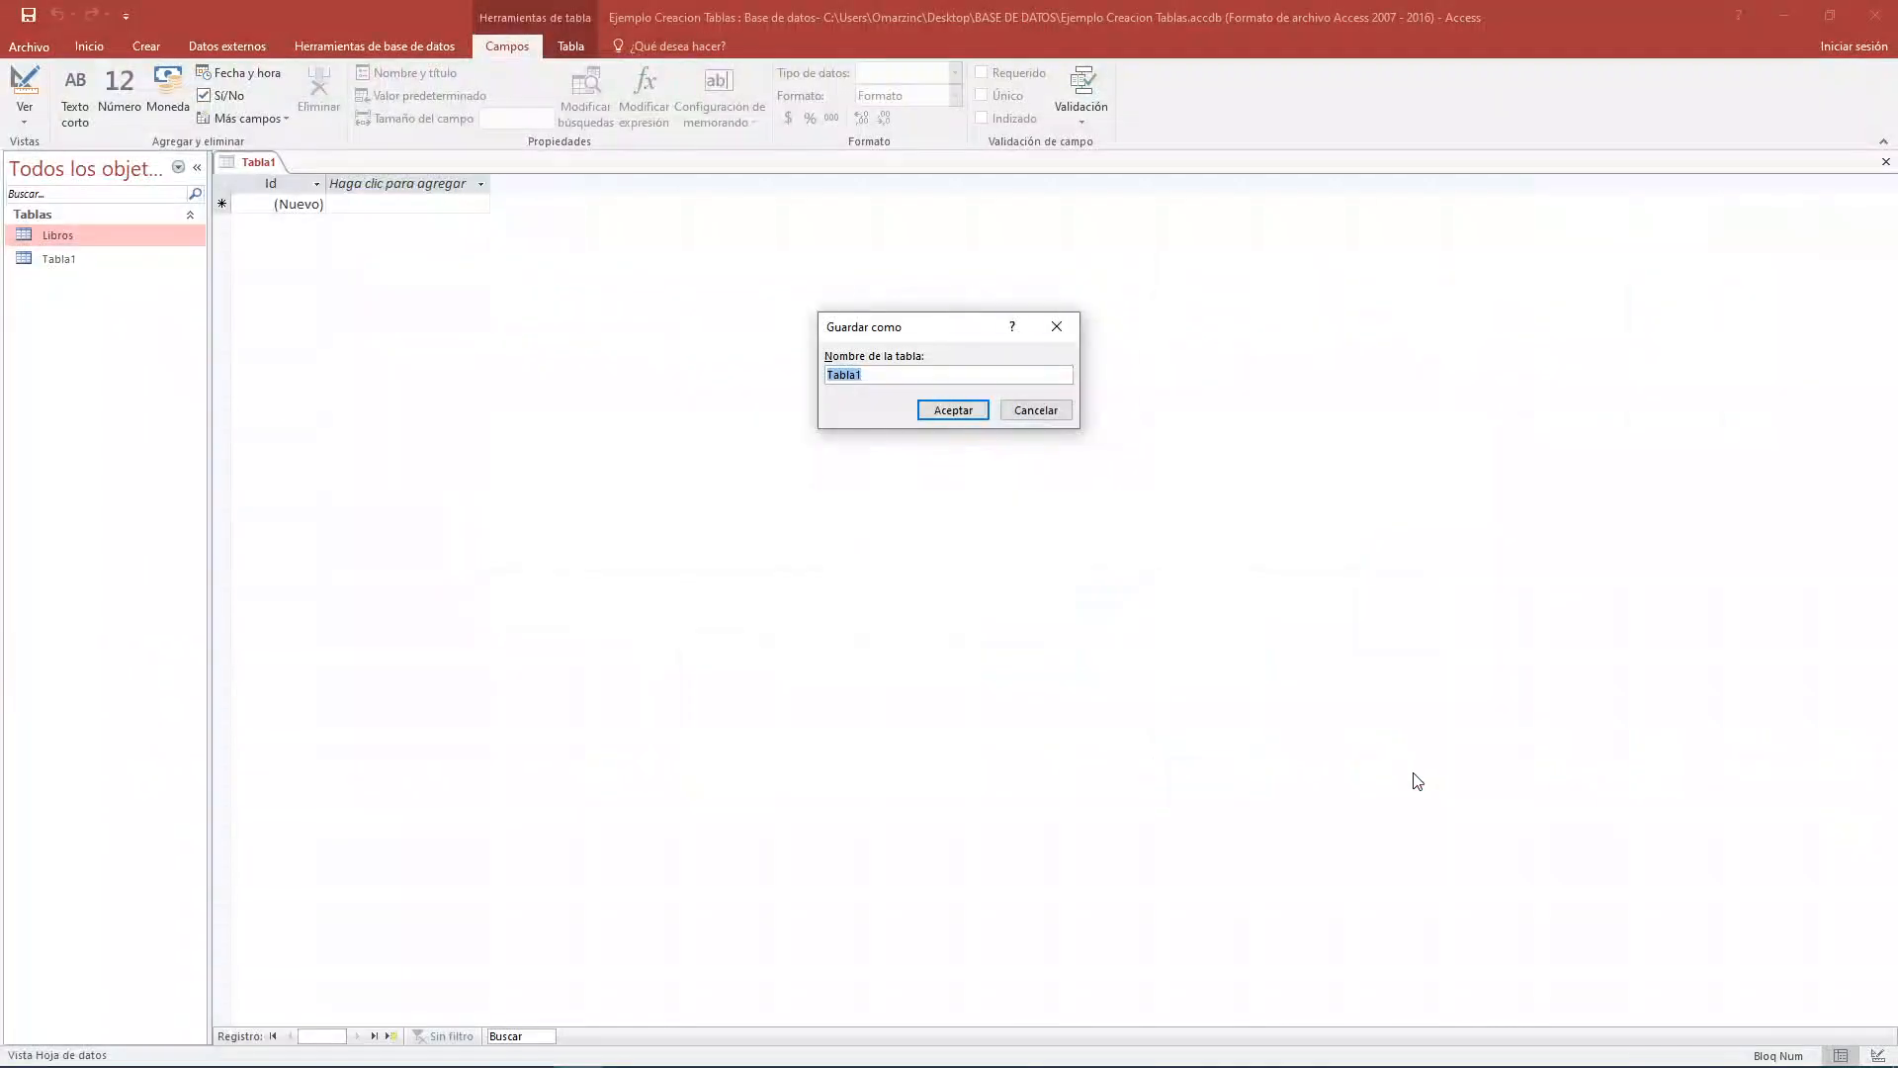
type("Clientes")
left_click(952, 411)
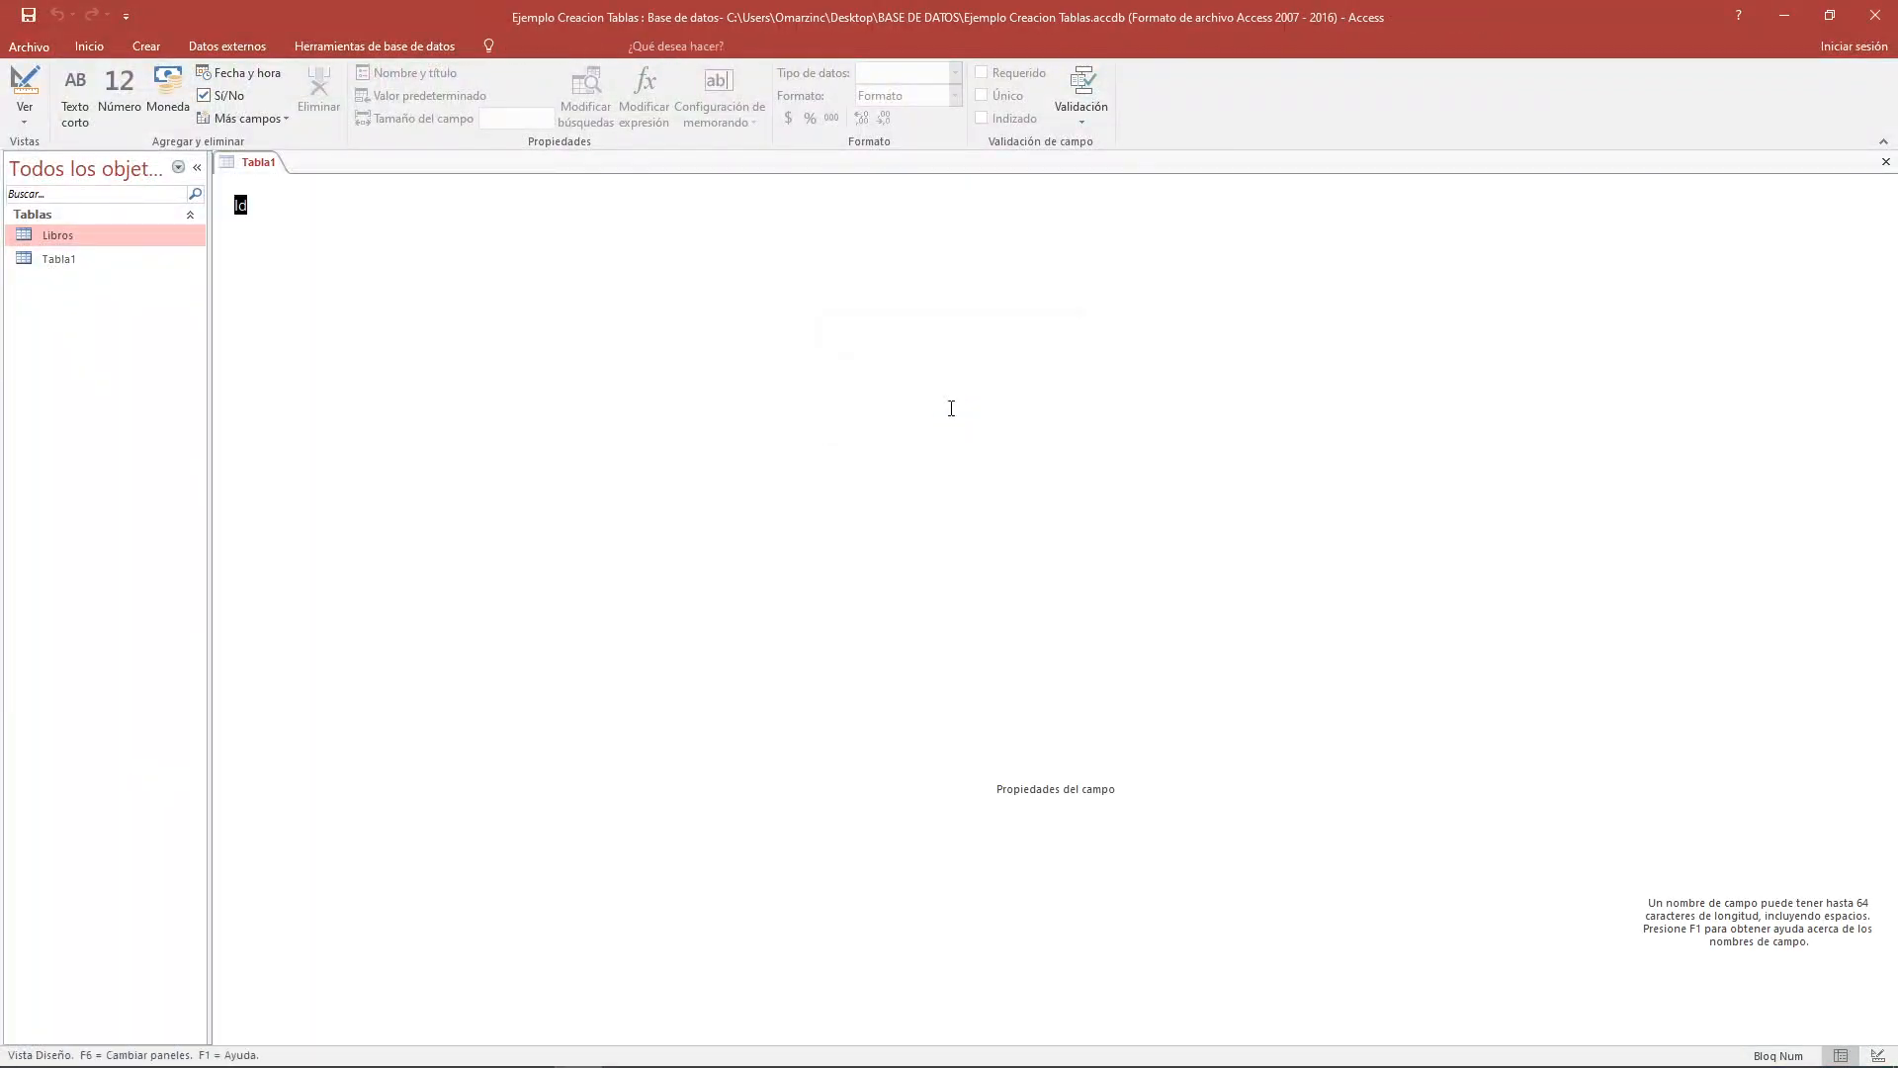
left_click(129, 233)
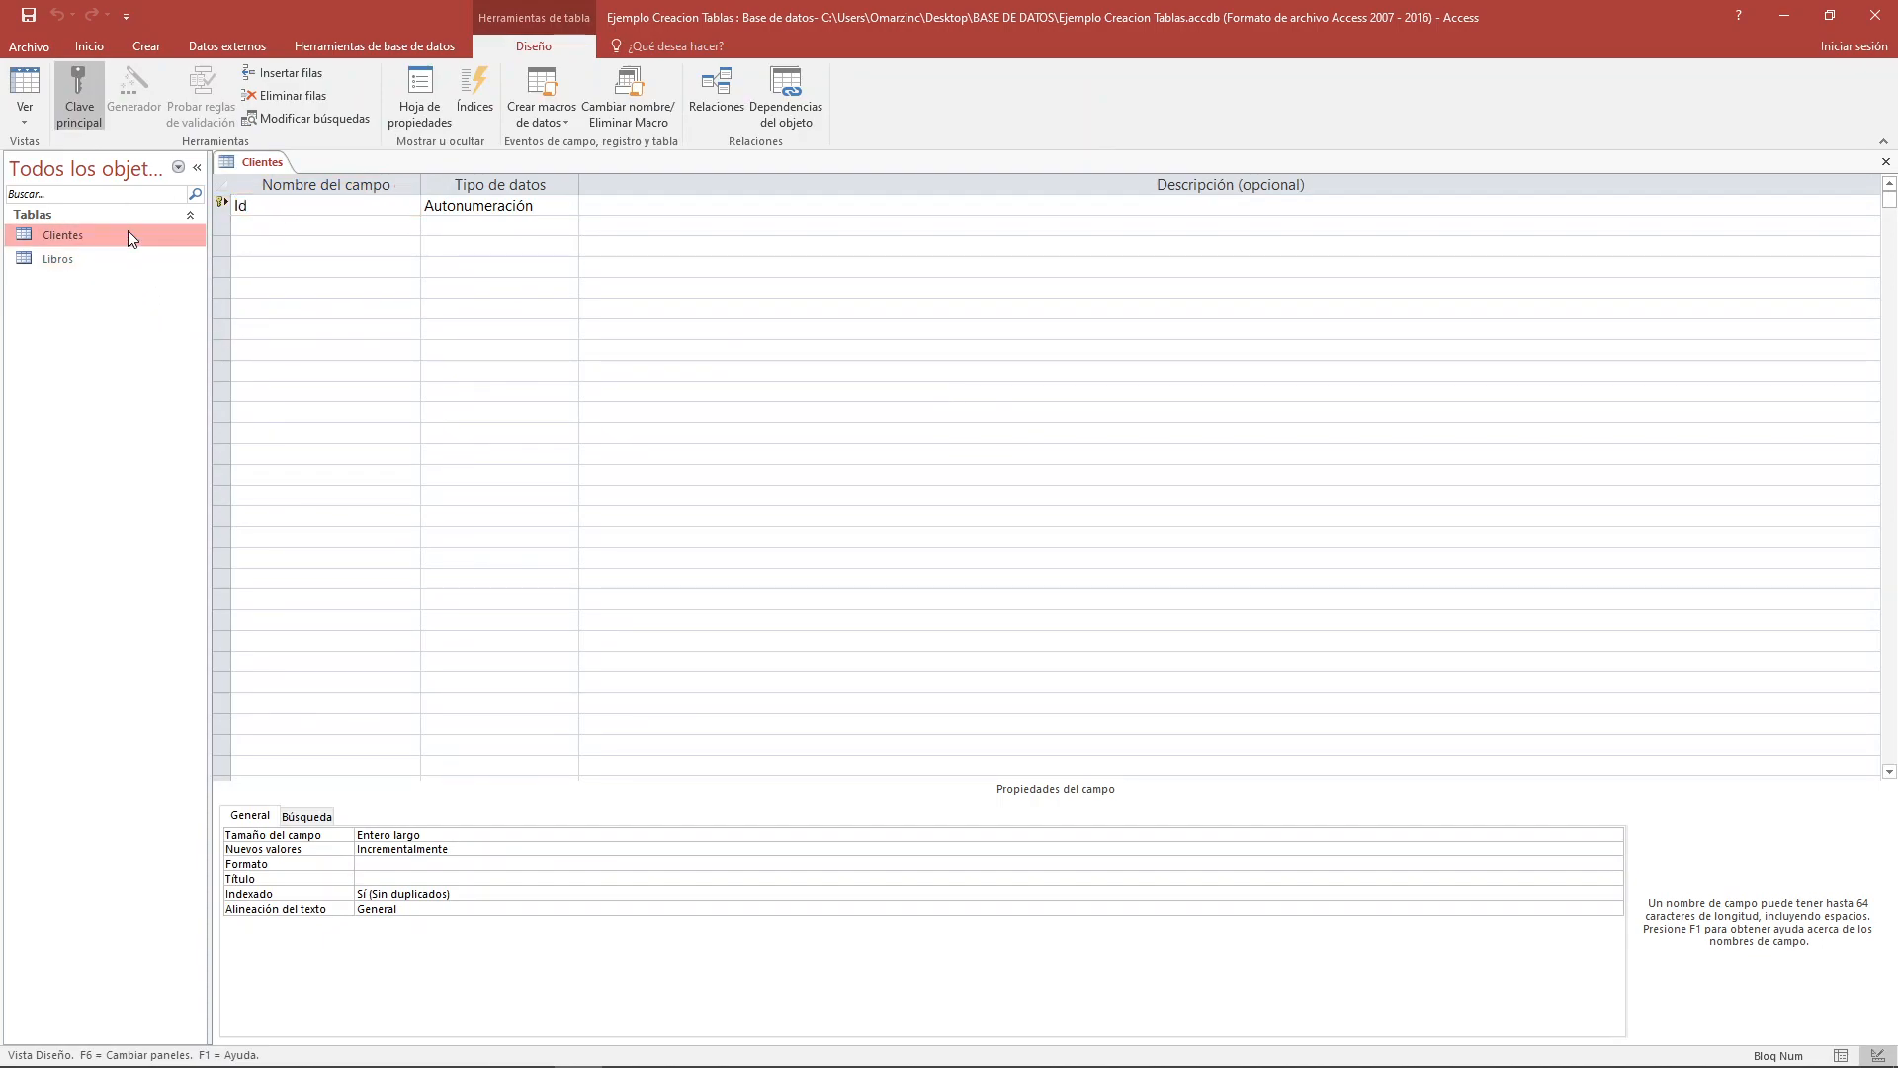
Delete the default Id field from the Clientes table together with its primary key
left_click(297, 207)
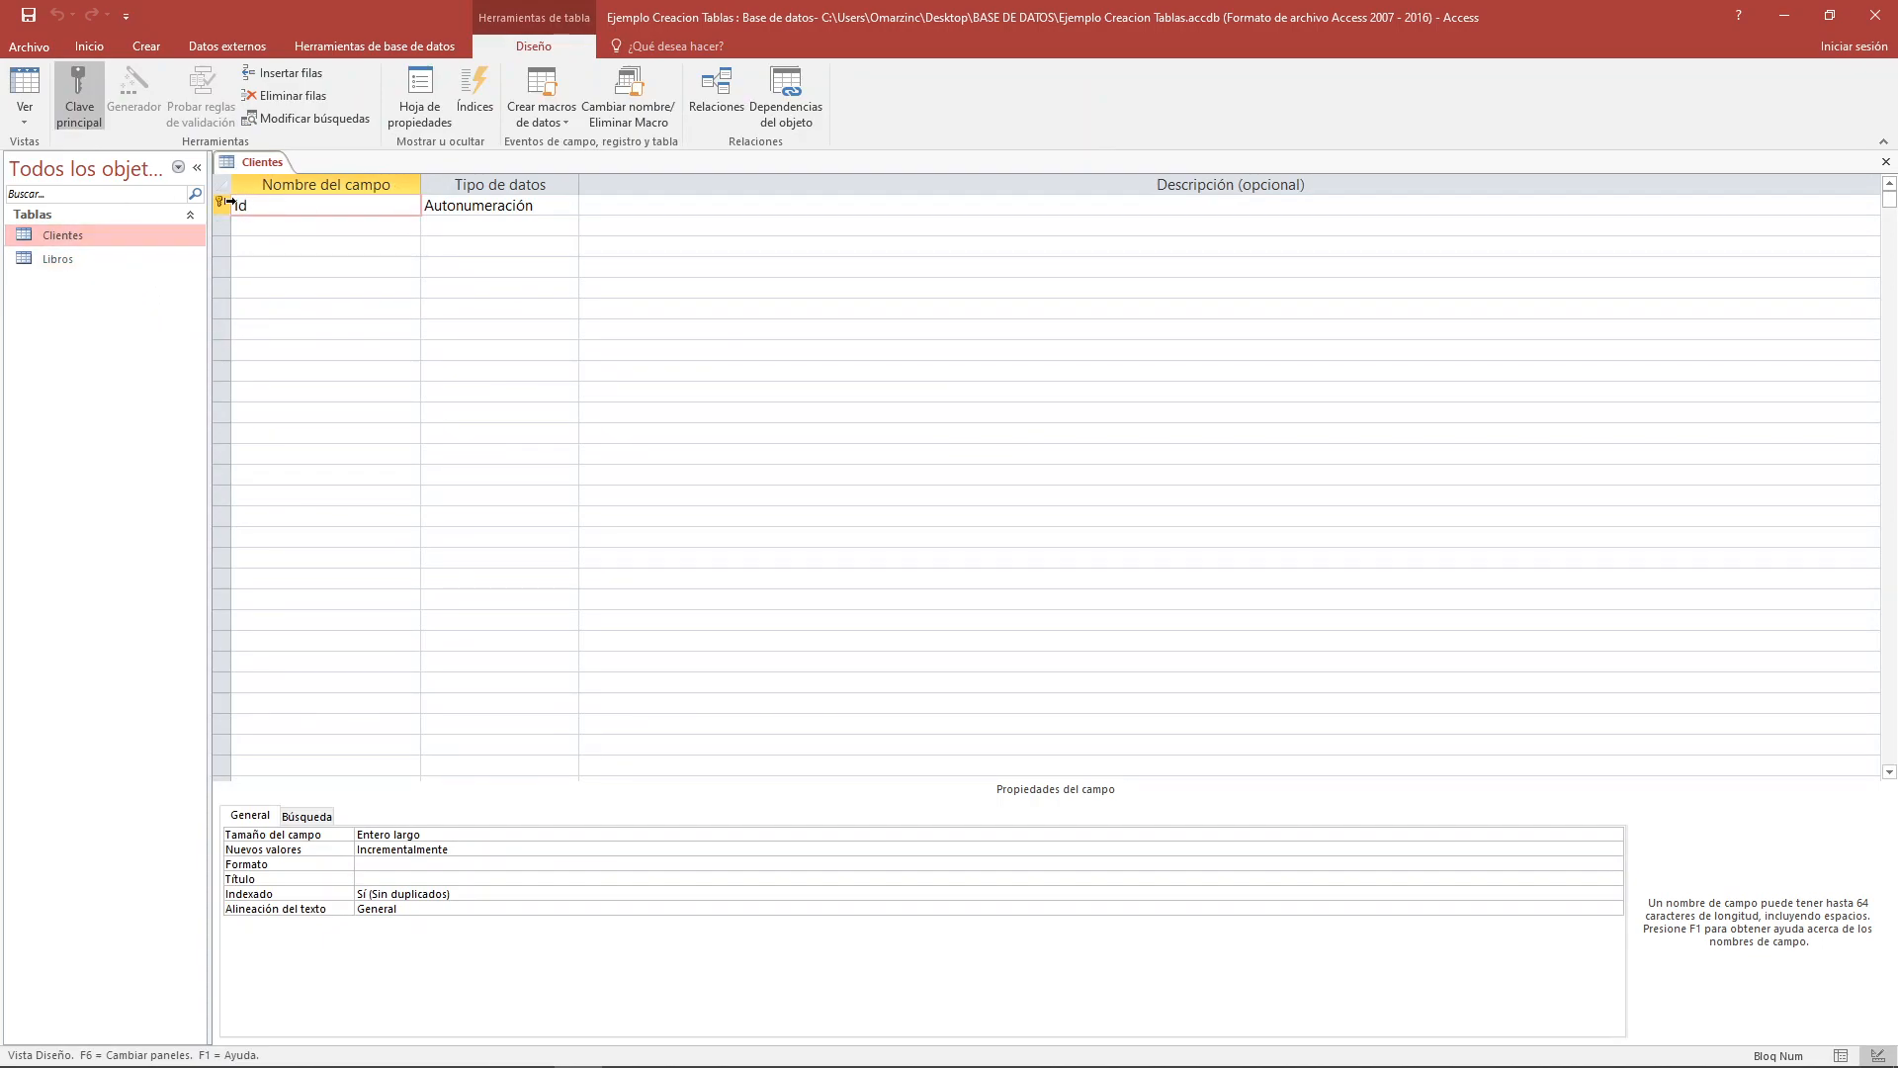
right_click(227, 203)
left_click(297, 336)
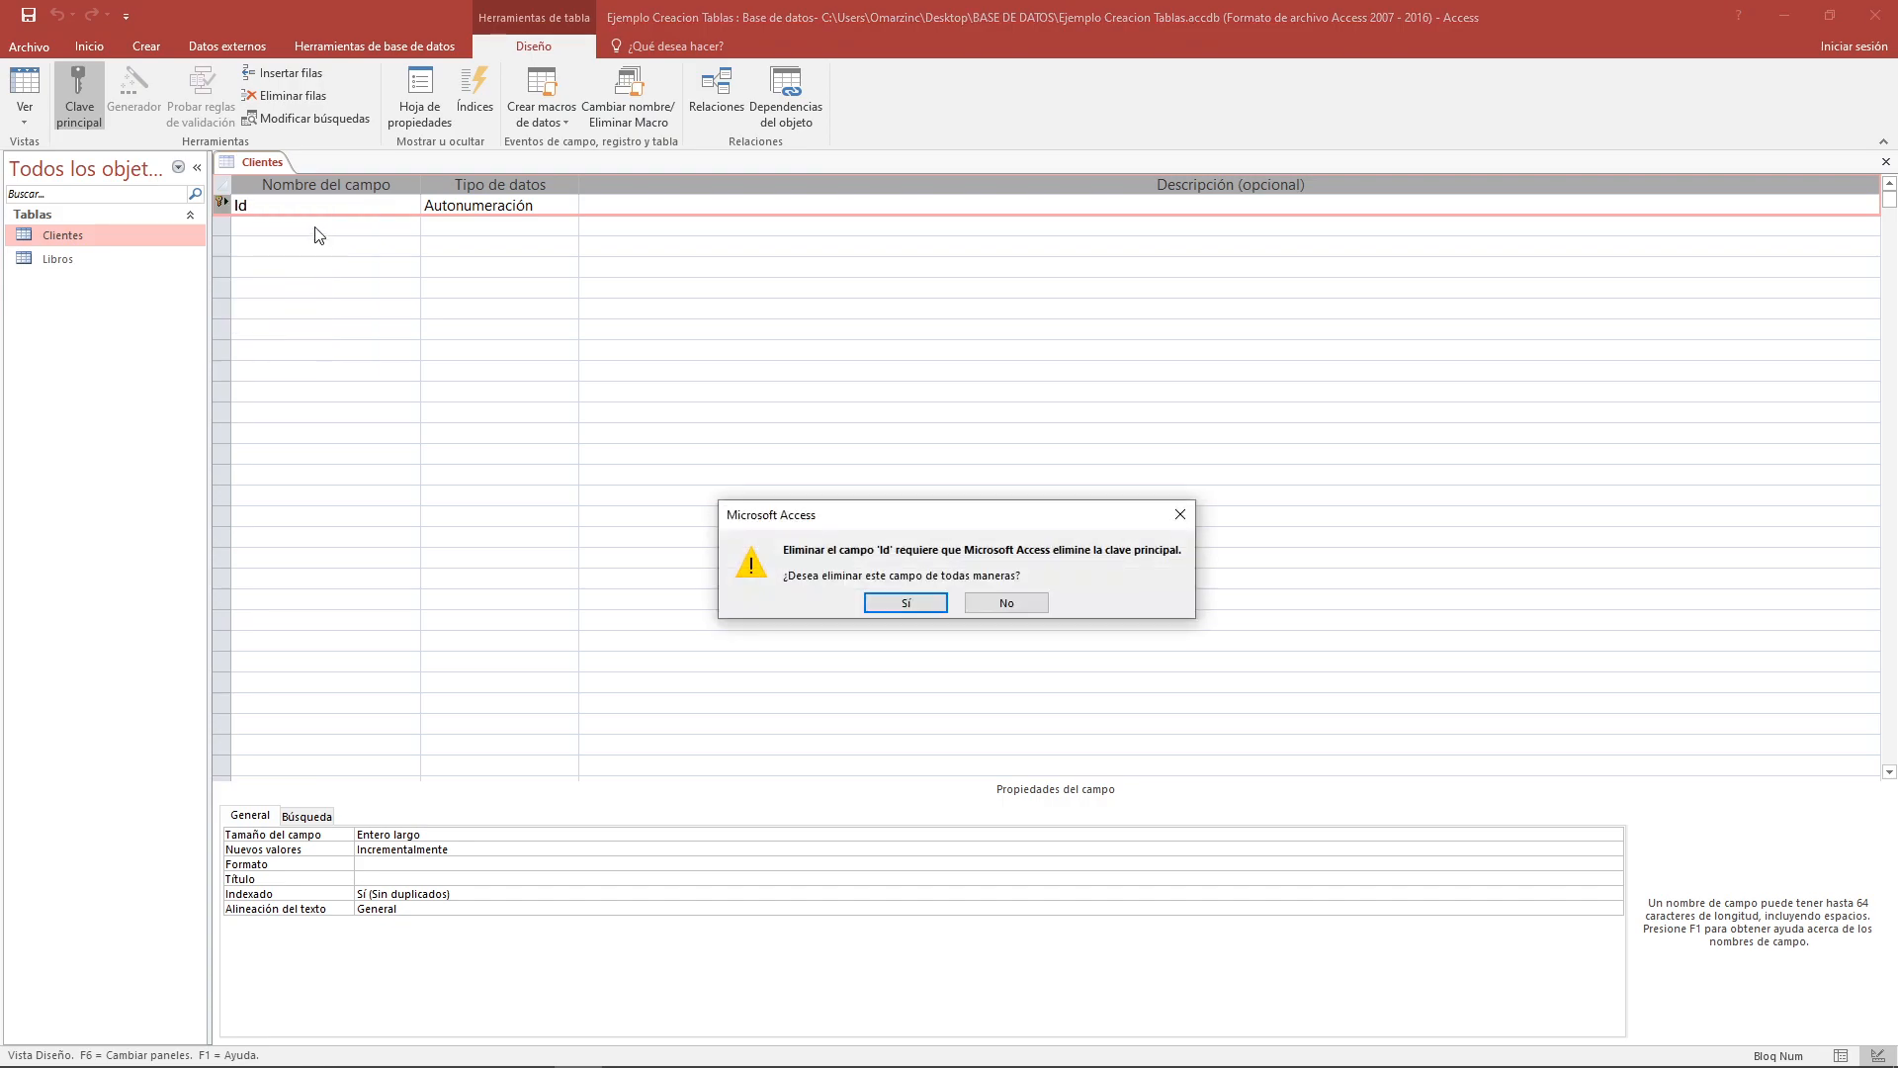
key("Return")
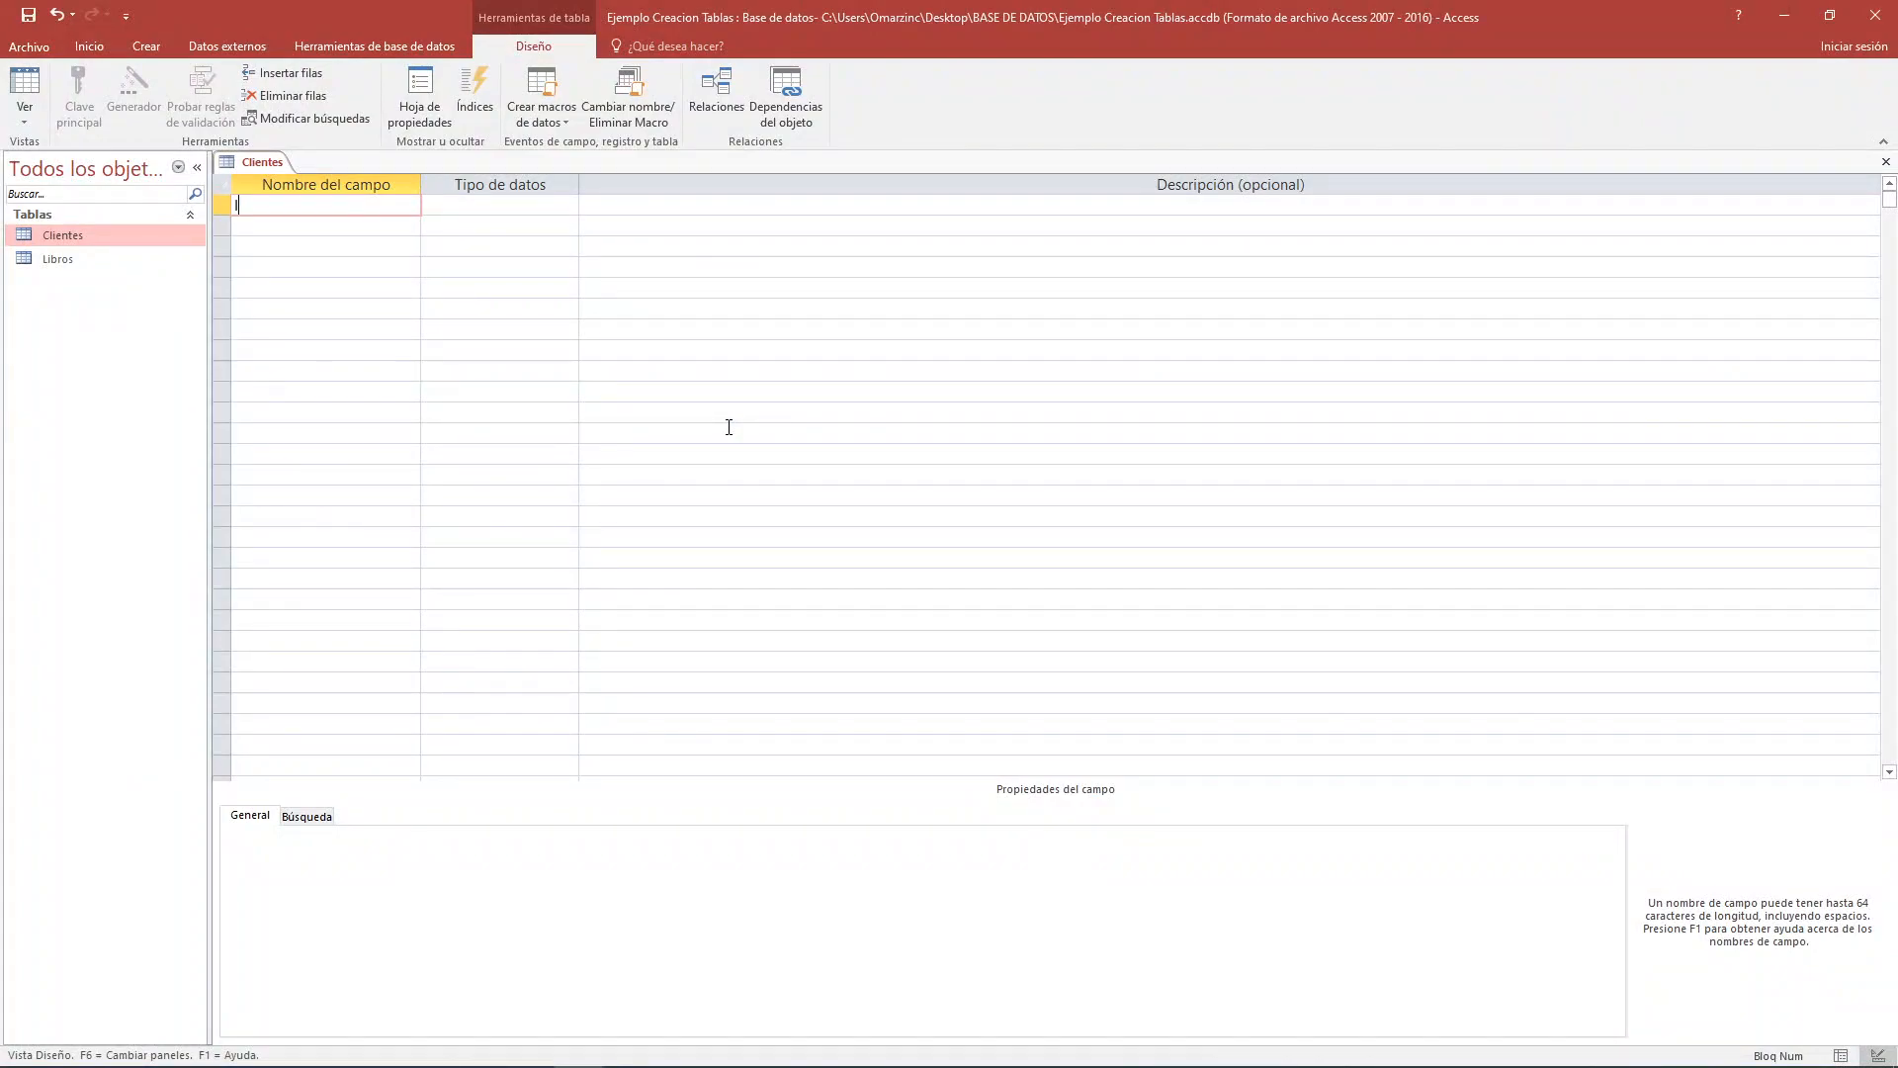
Add a field named Id_Cliente in the first row of Clientes and set its data type to Número
type("Id_Cliente")
left_click(484, 206)
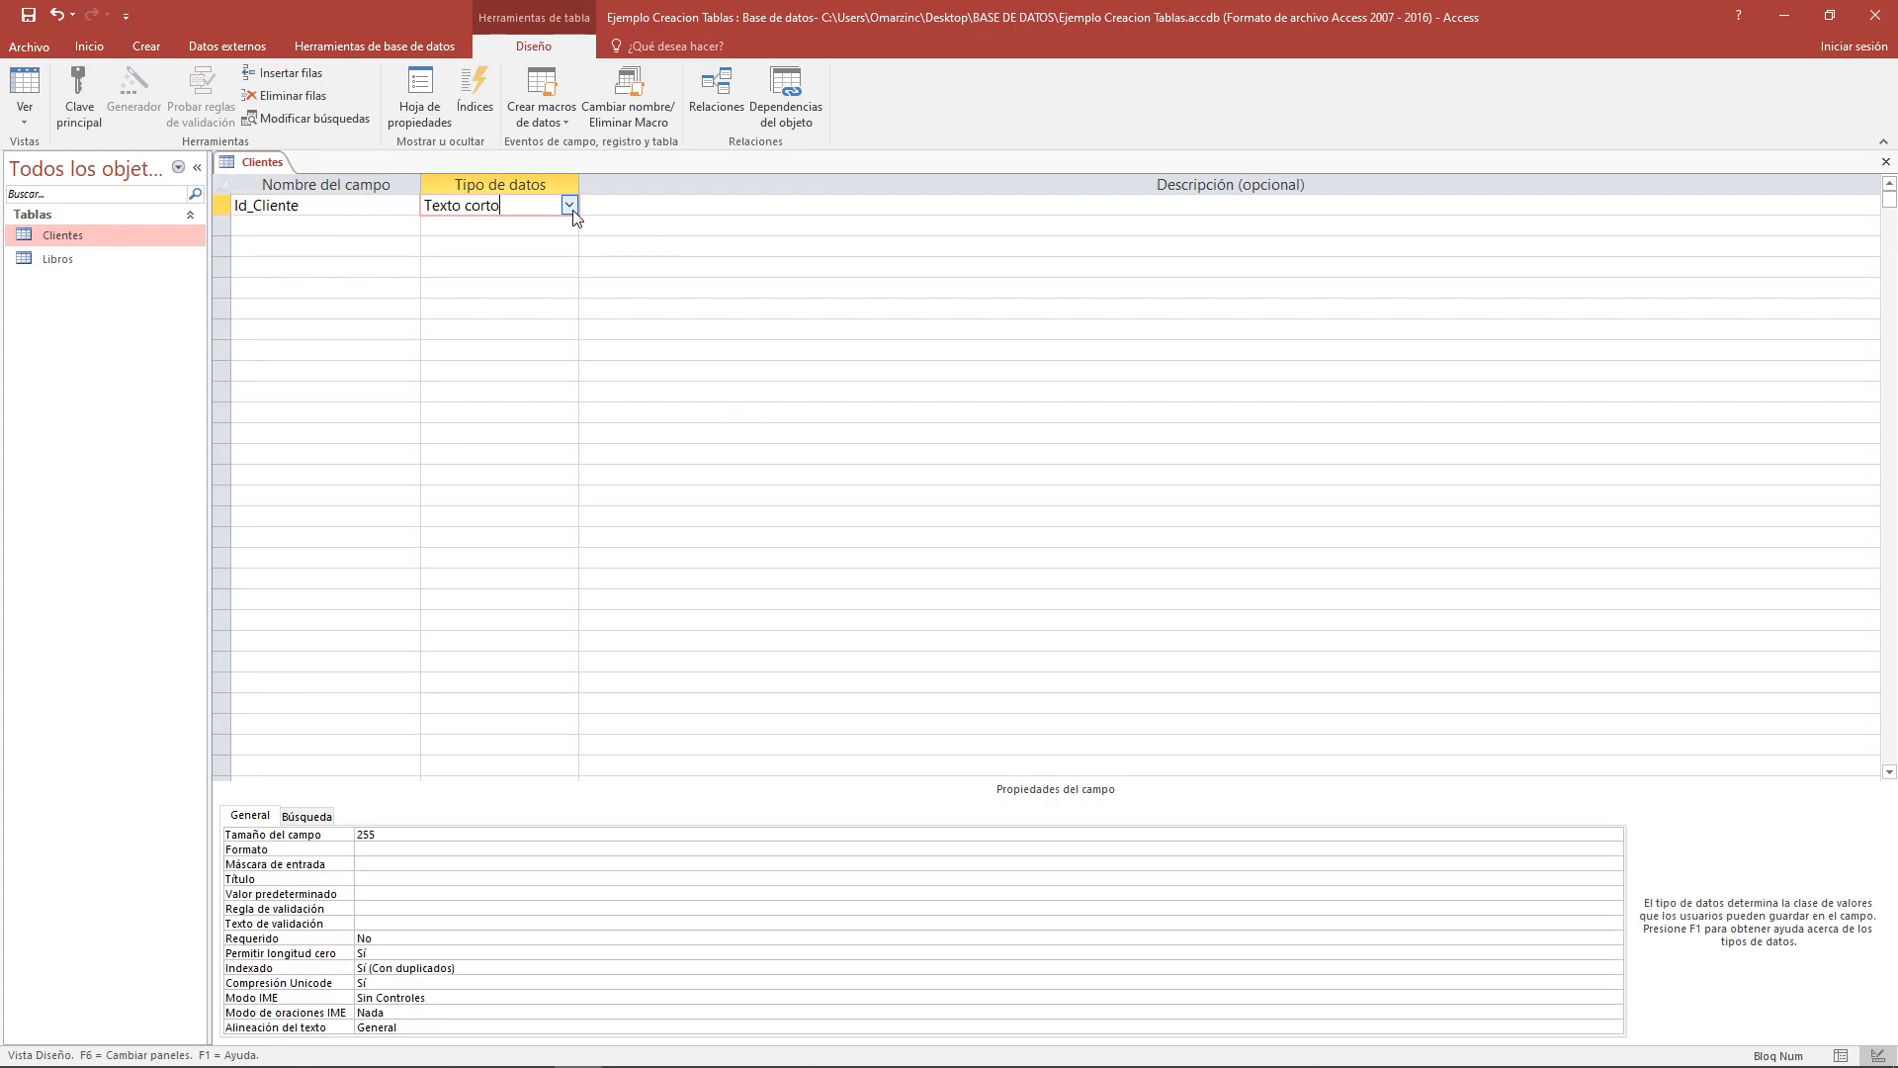
left_click(571, 208)
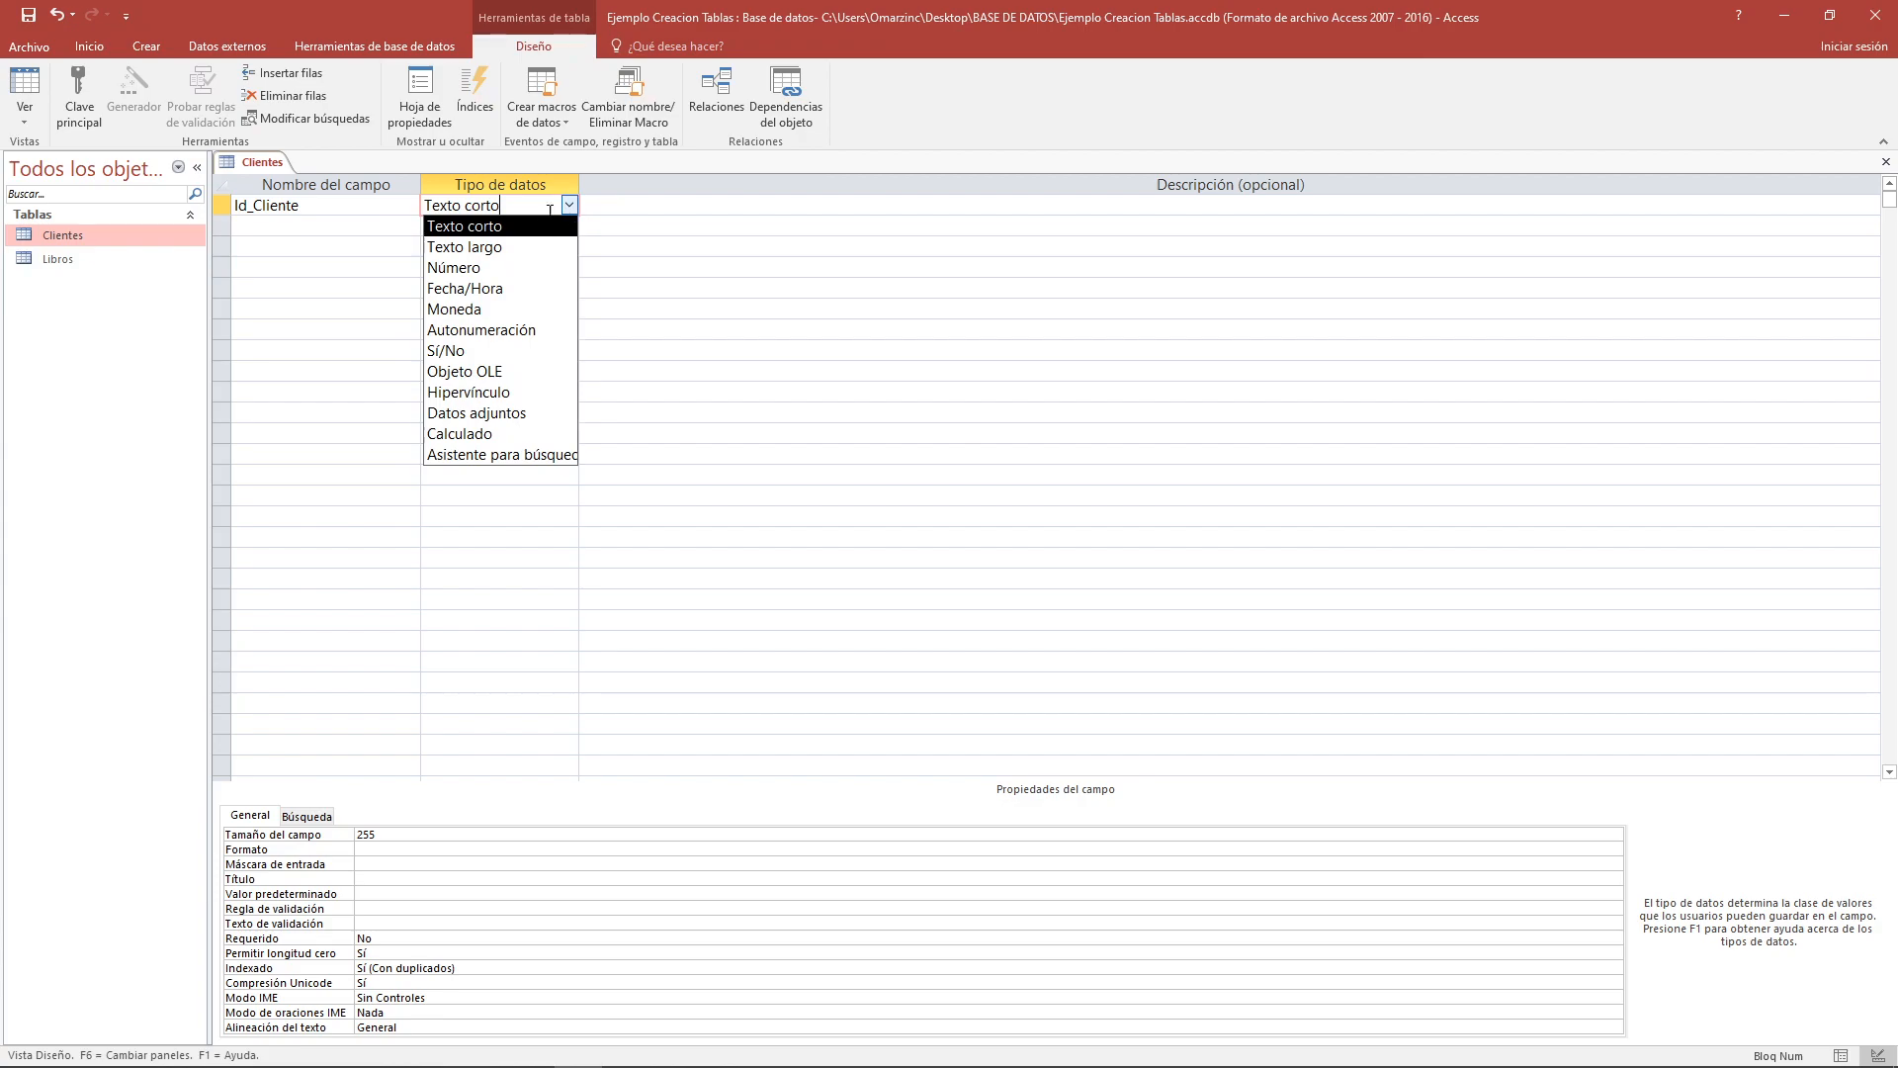
left_click(511, 267)
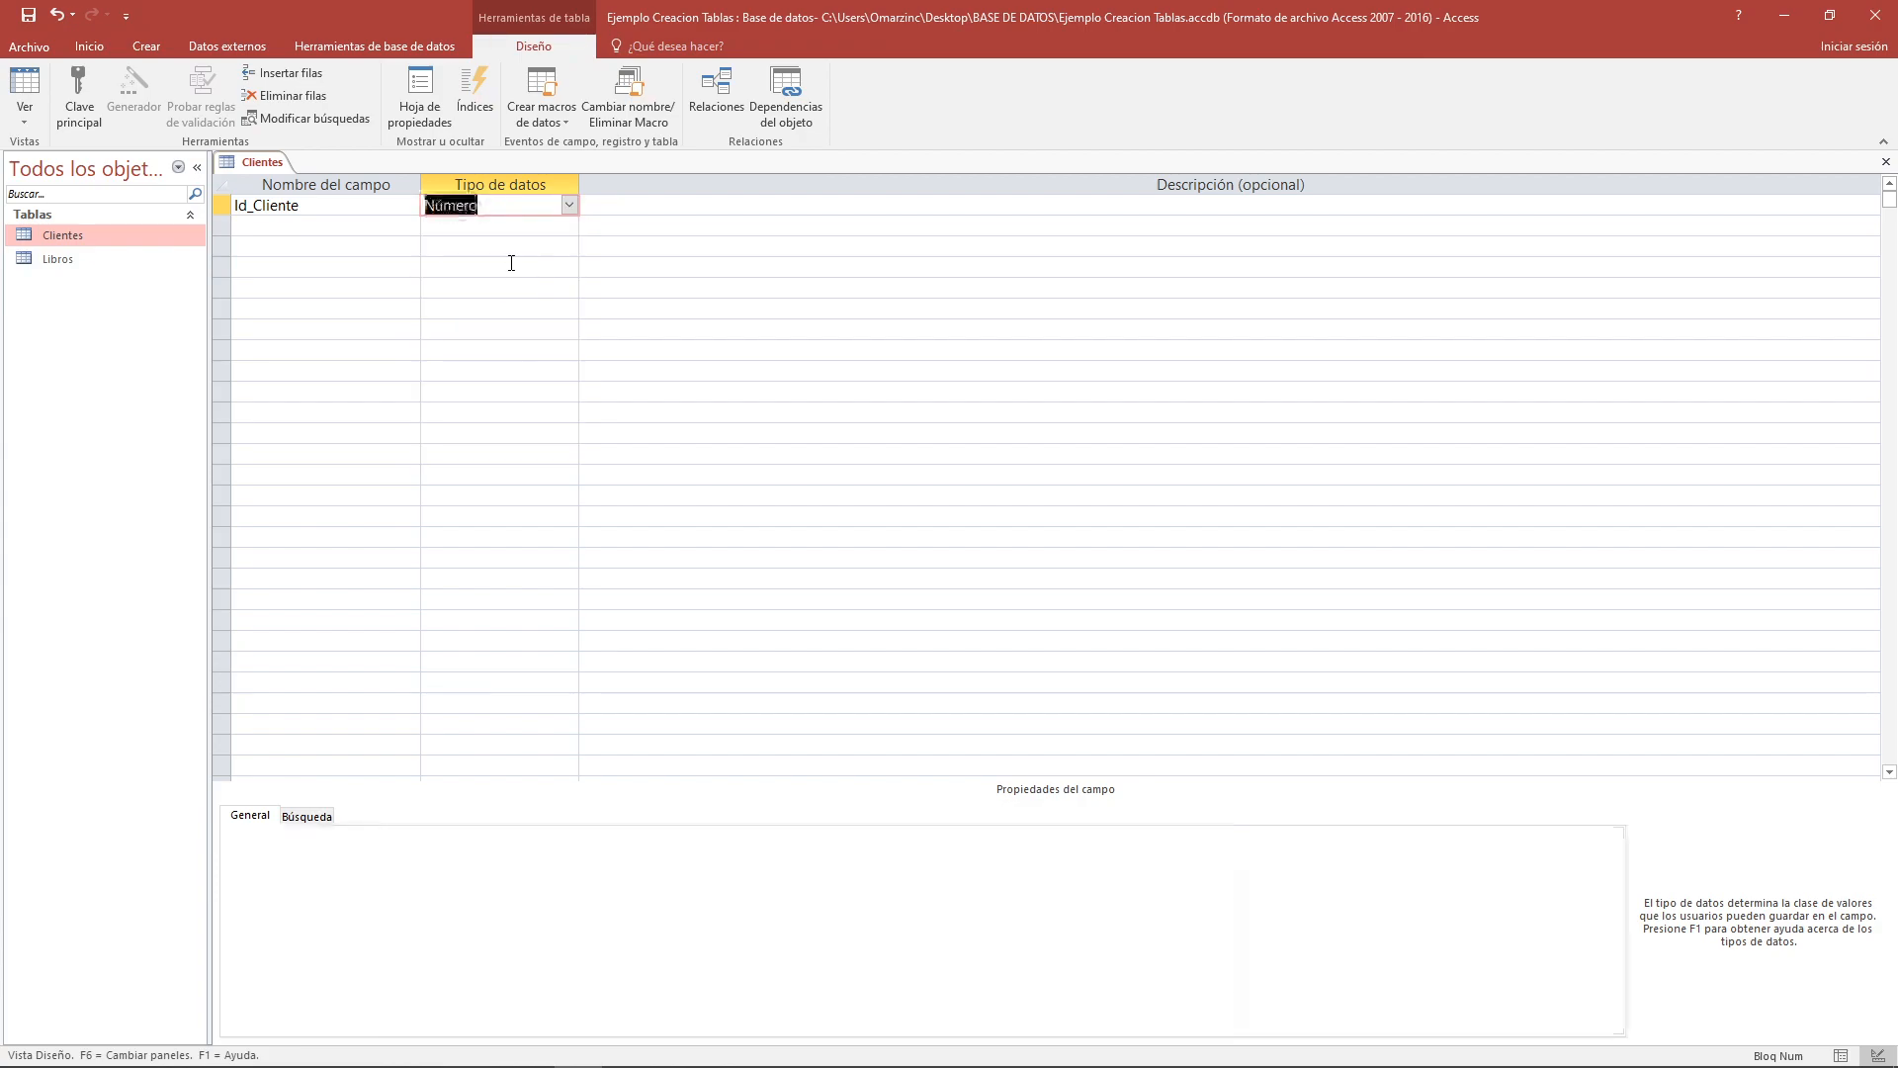
Add a field named Nombre below Id_Cliente with data type Texto corto and set its field size to 25
left_click(382, 226)
key("Caps_Lock")
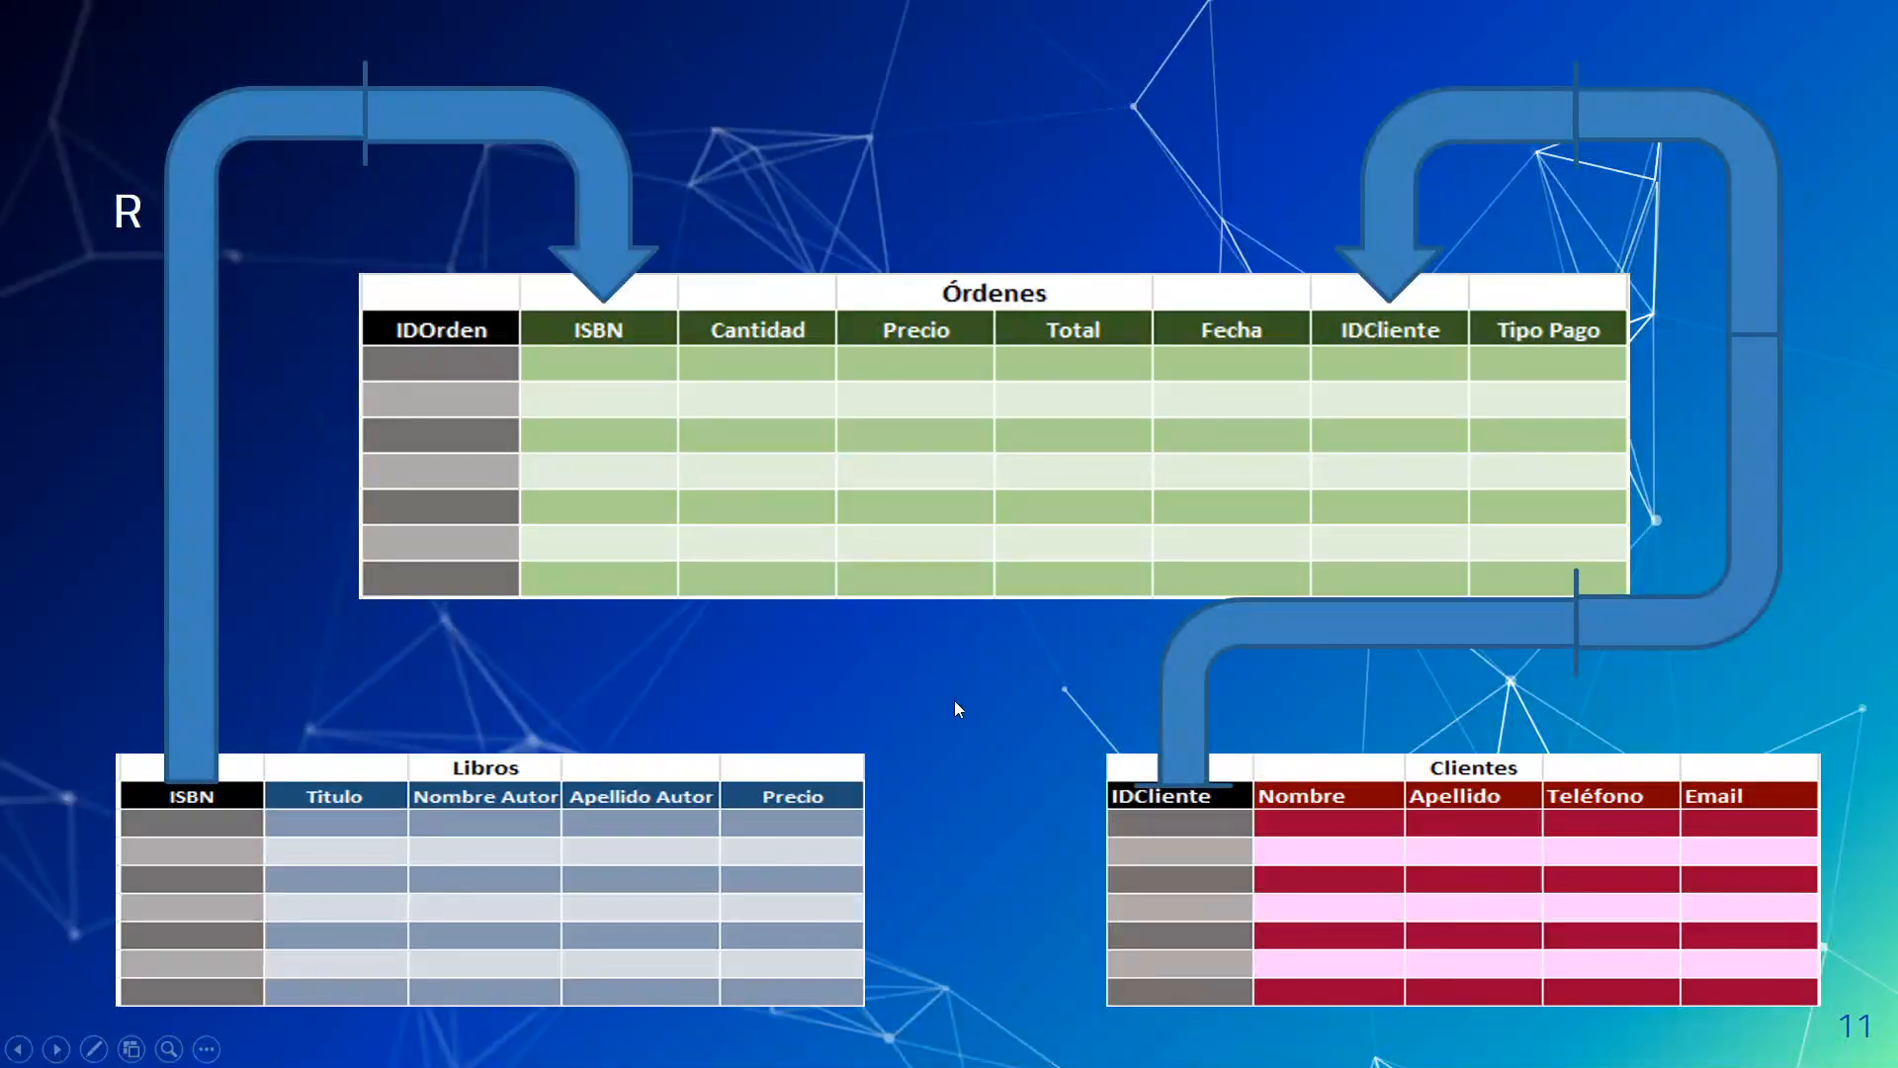
key("alt+Tab")
type("nOMBRE")
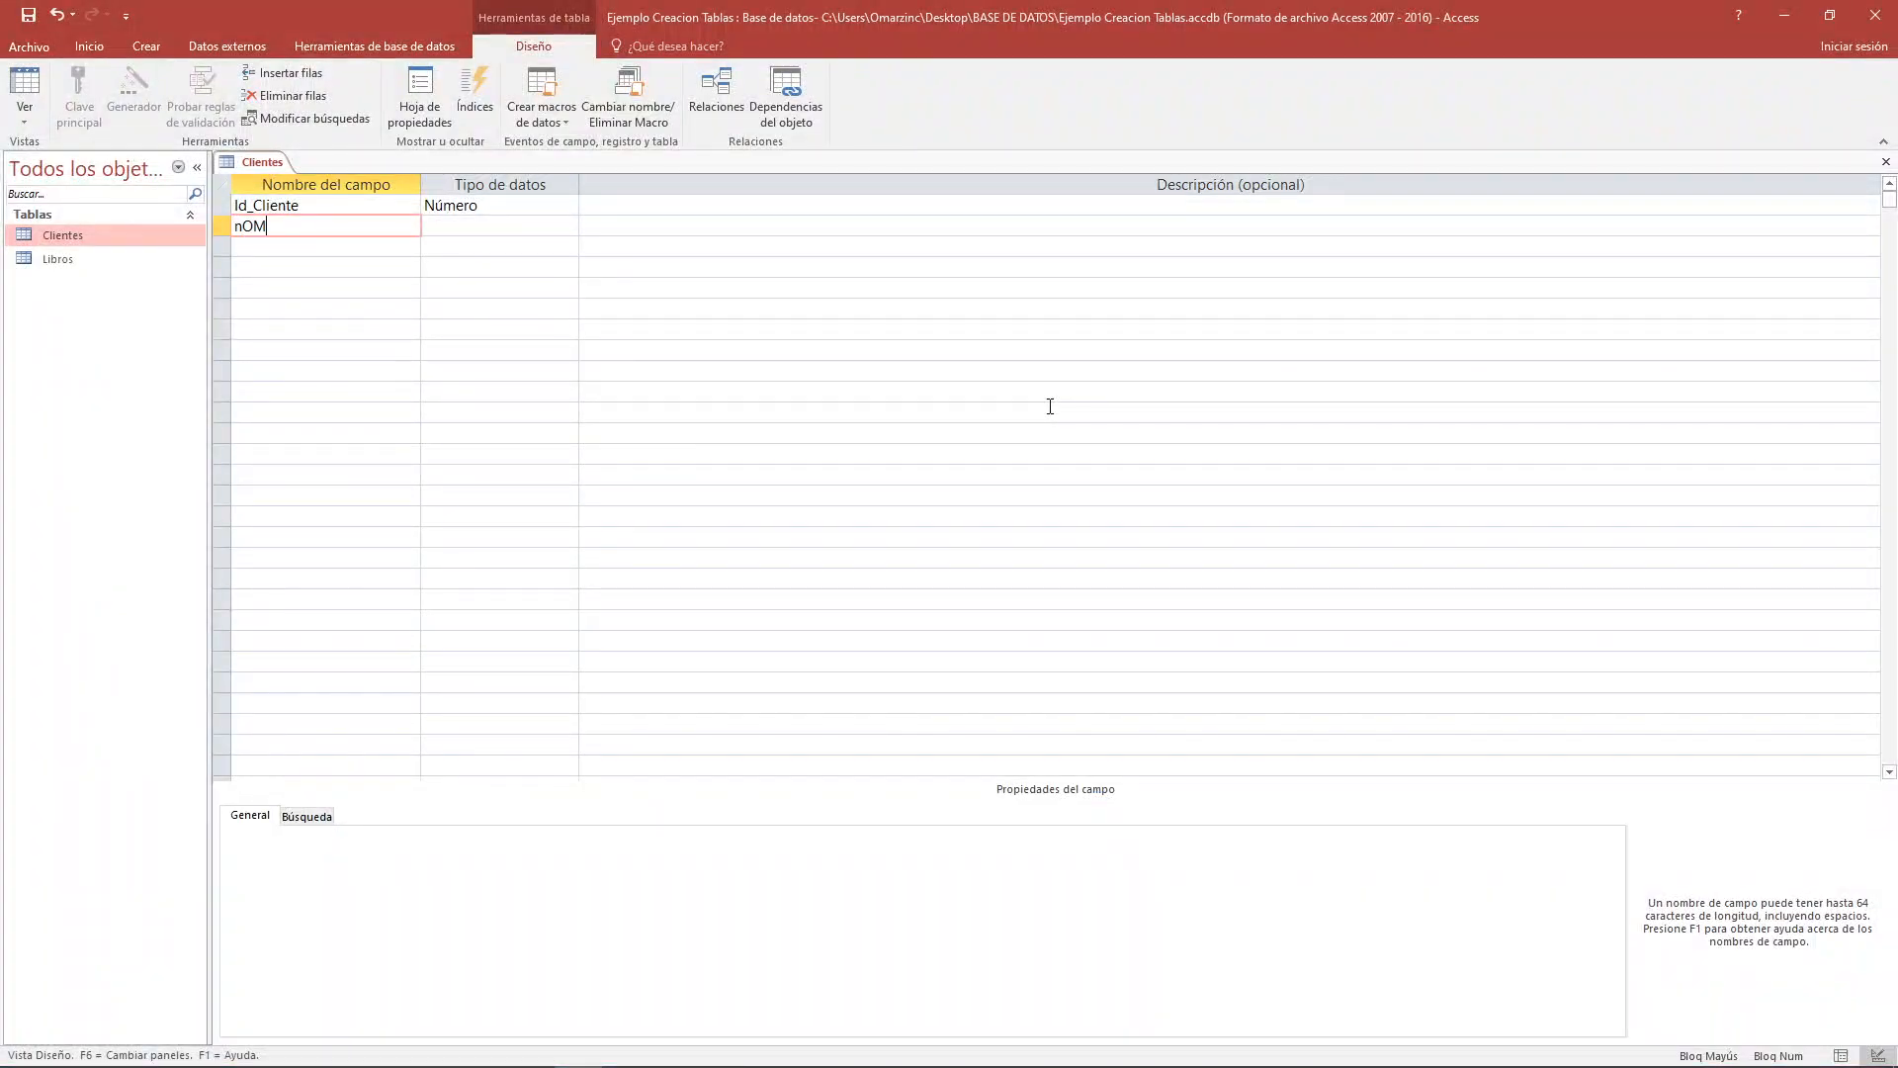
key("BackSpace")
key("BackSpace")
key("BackSpace")
key("BackSpace")
key("BackSpace")
key("BackSpace")
type("N")
key("Caps_Lock")
type("ombre")
left_click(546, 228)
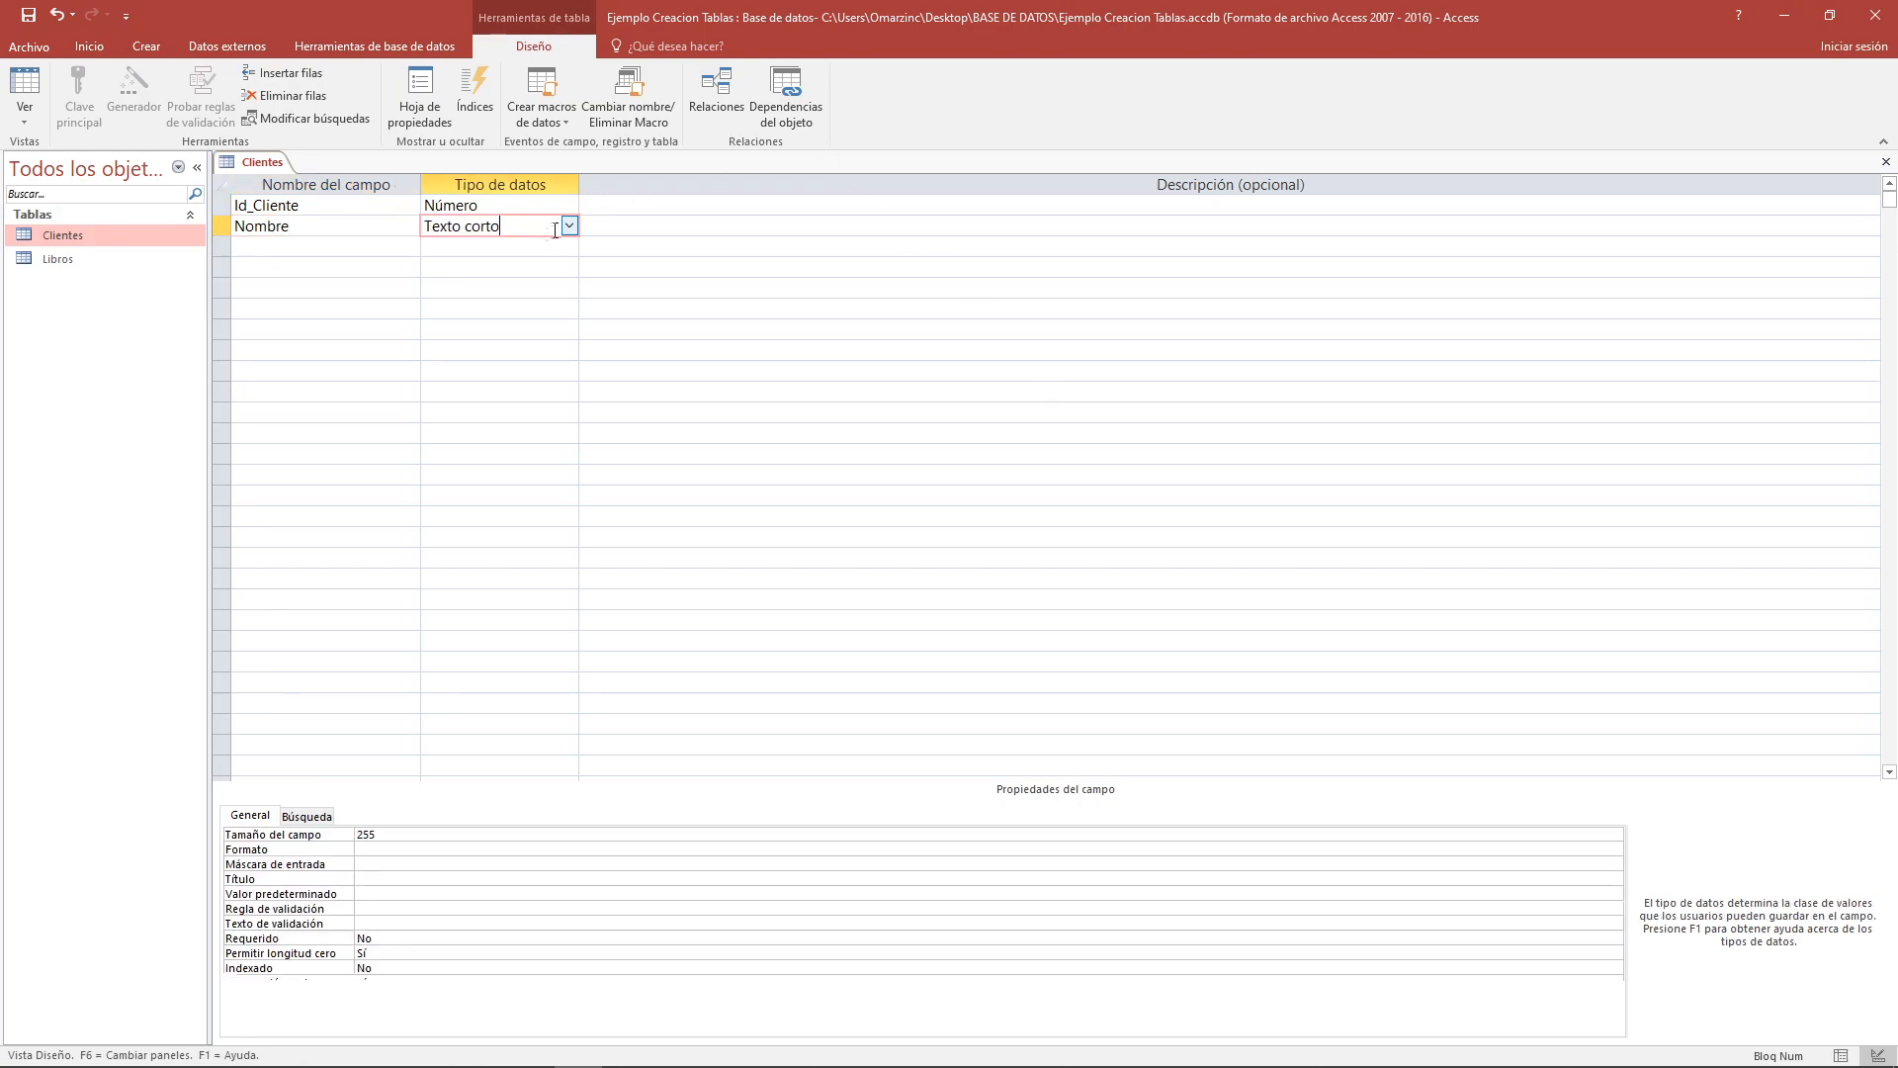
left_click(389, 834)
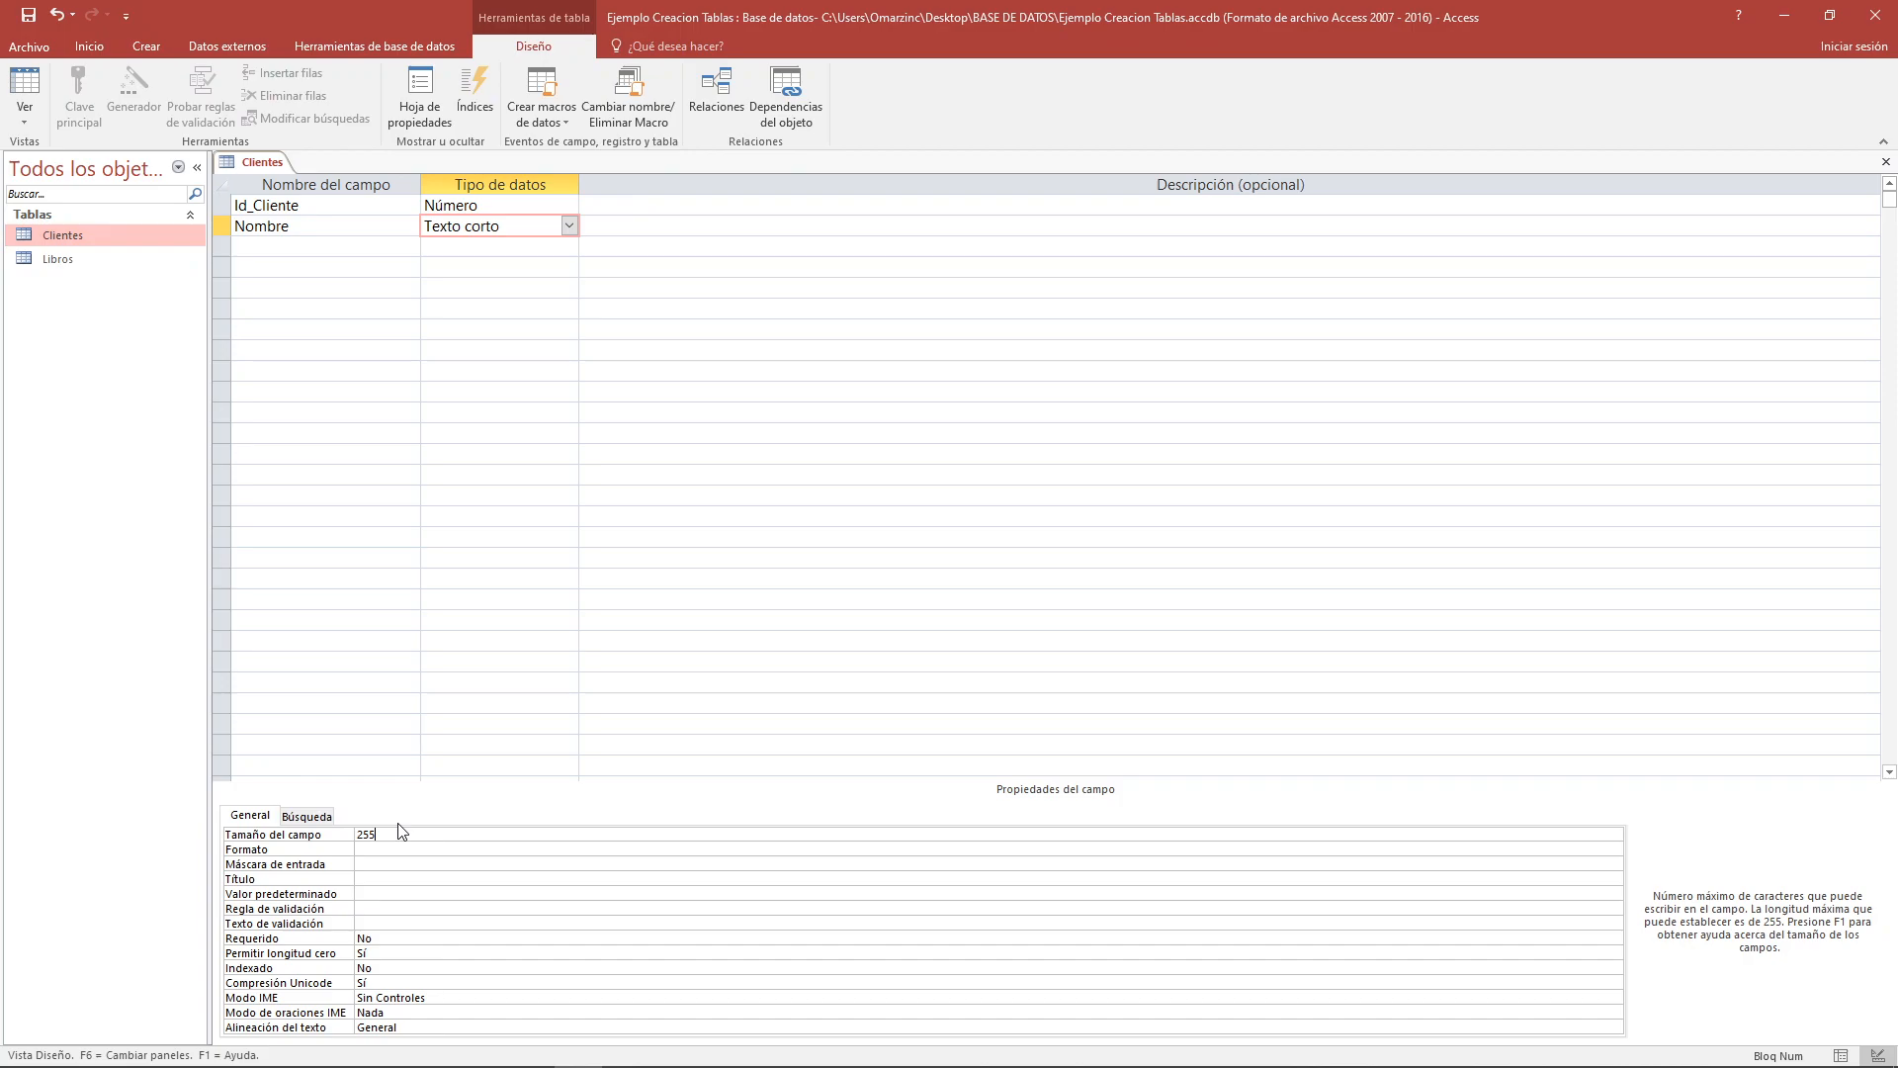
key("BackSpace")
Add a field named Apellido below Nombre with data type Texto corto and set its field size to 25
left_click(326, 248)
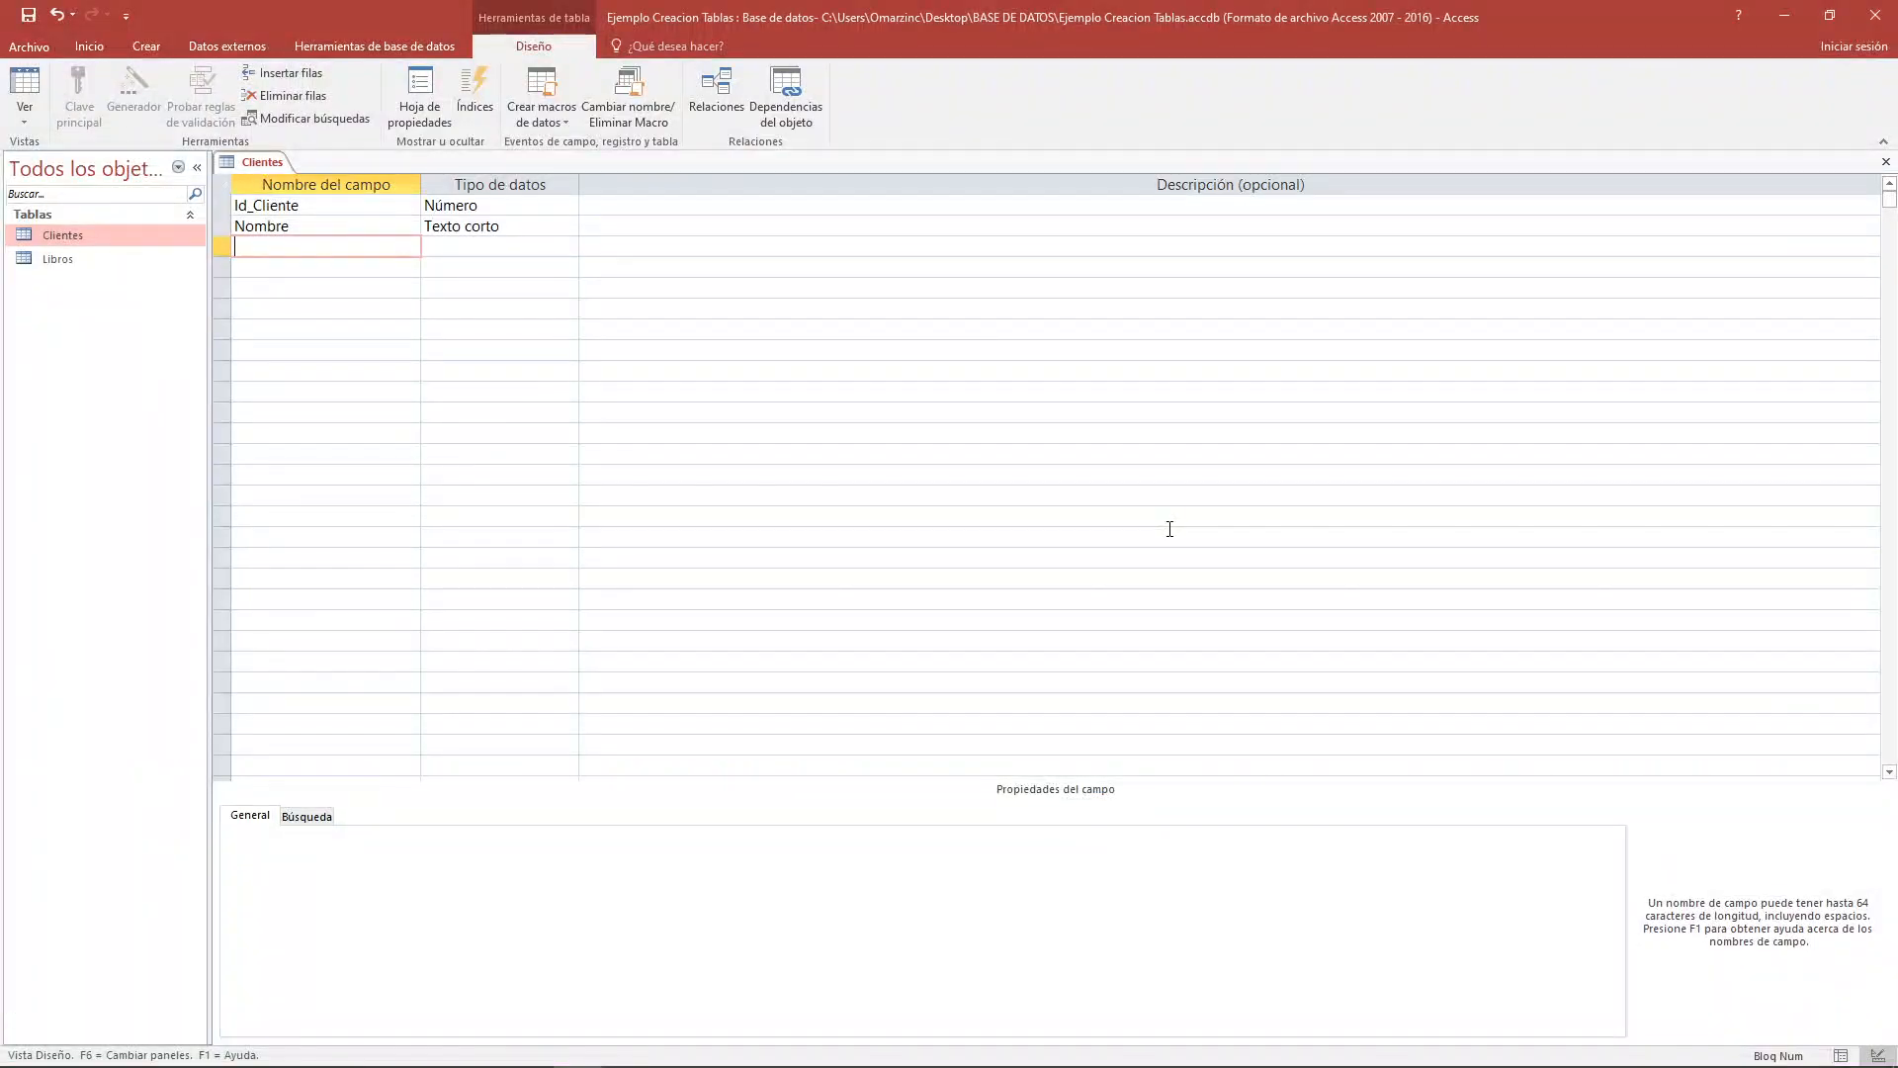
type("Apellido")
key("Tab")
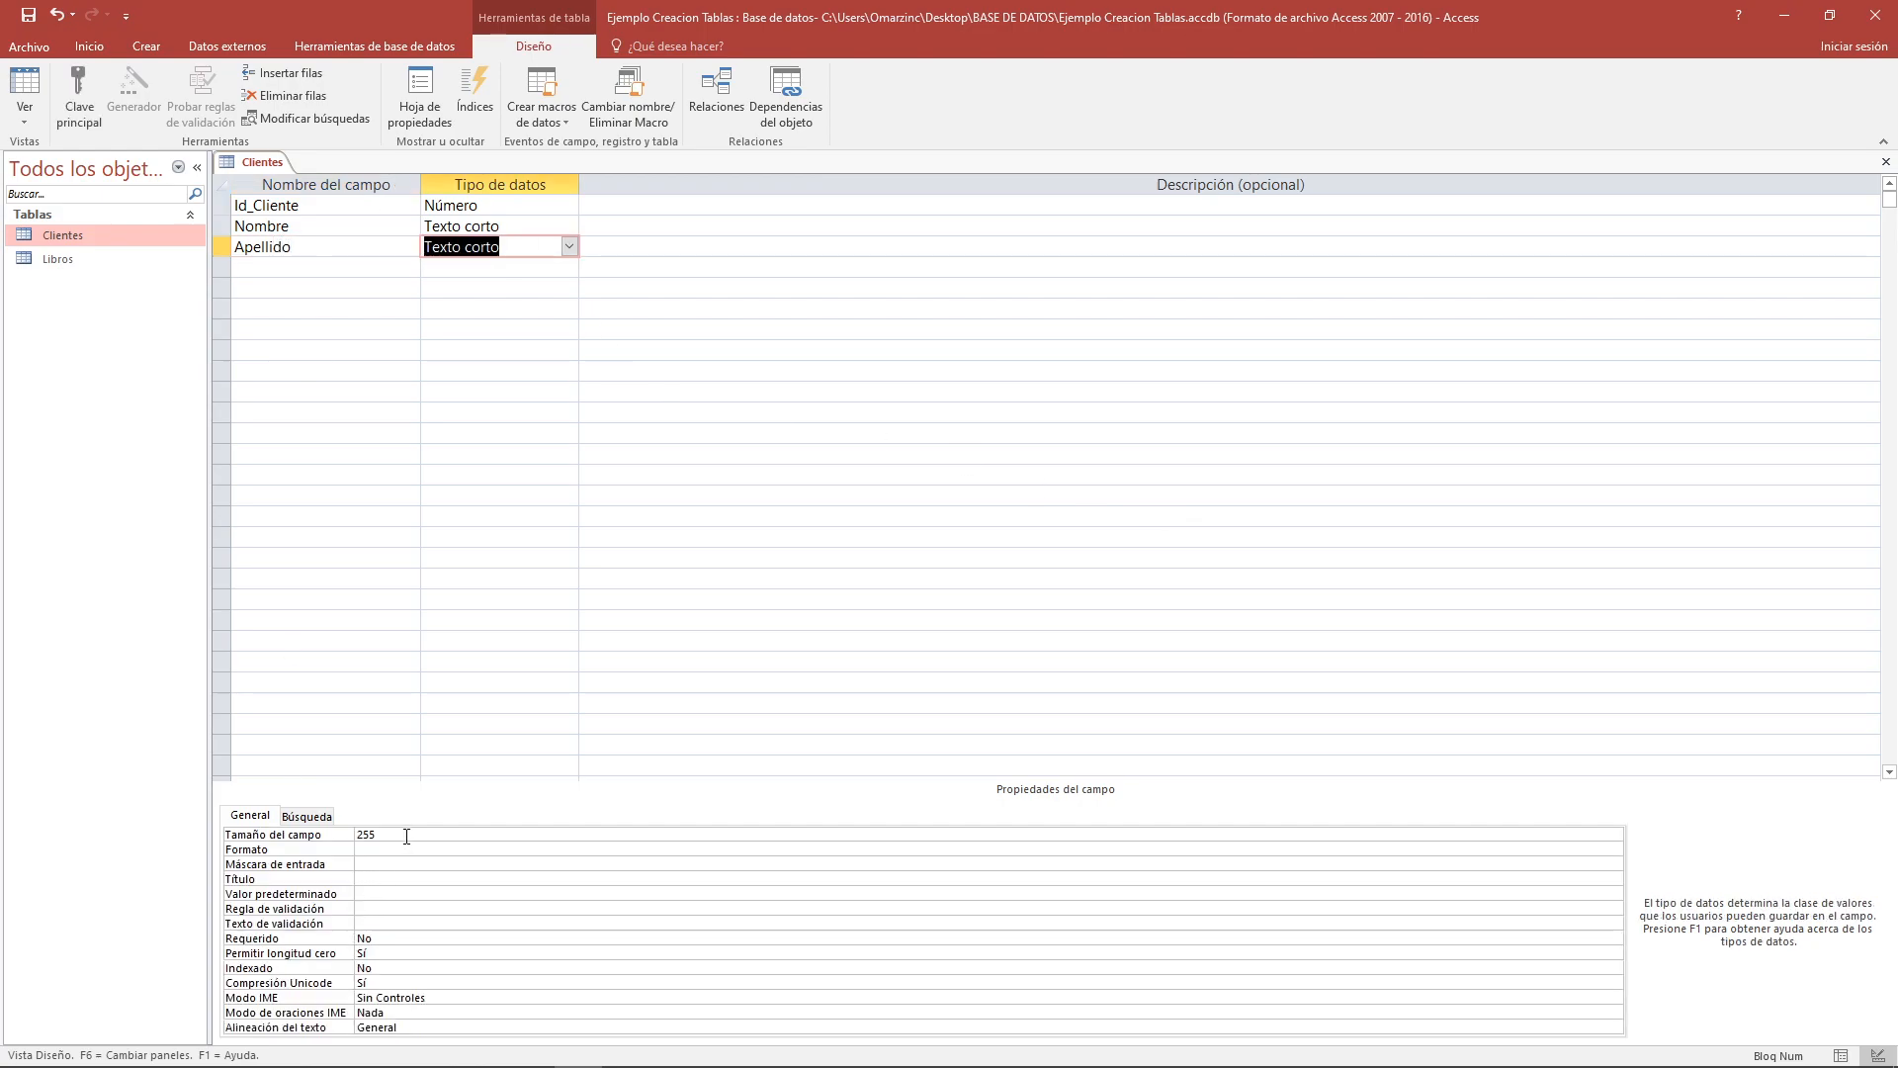
left_click(406, 837)
key("BackSpace")
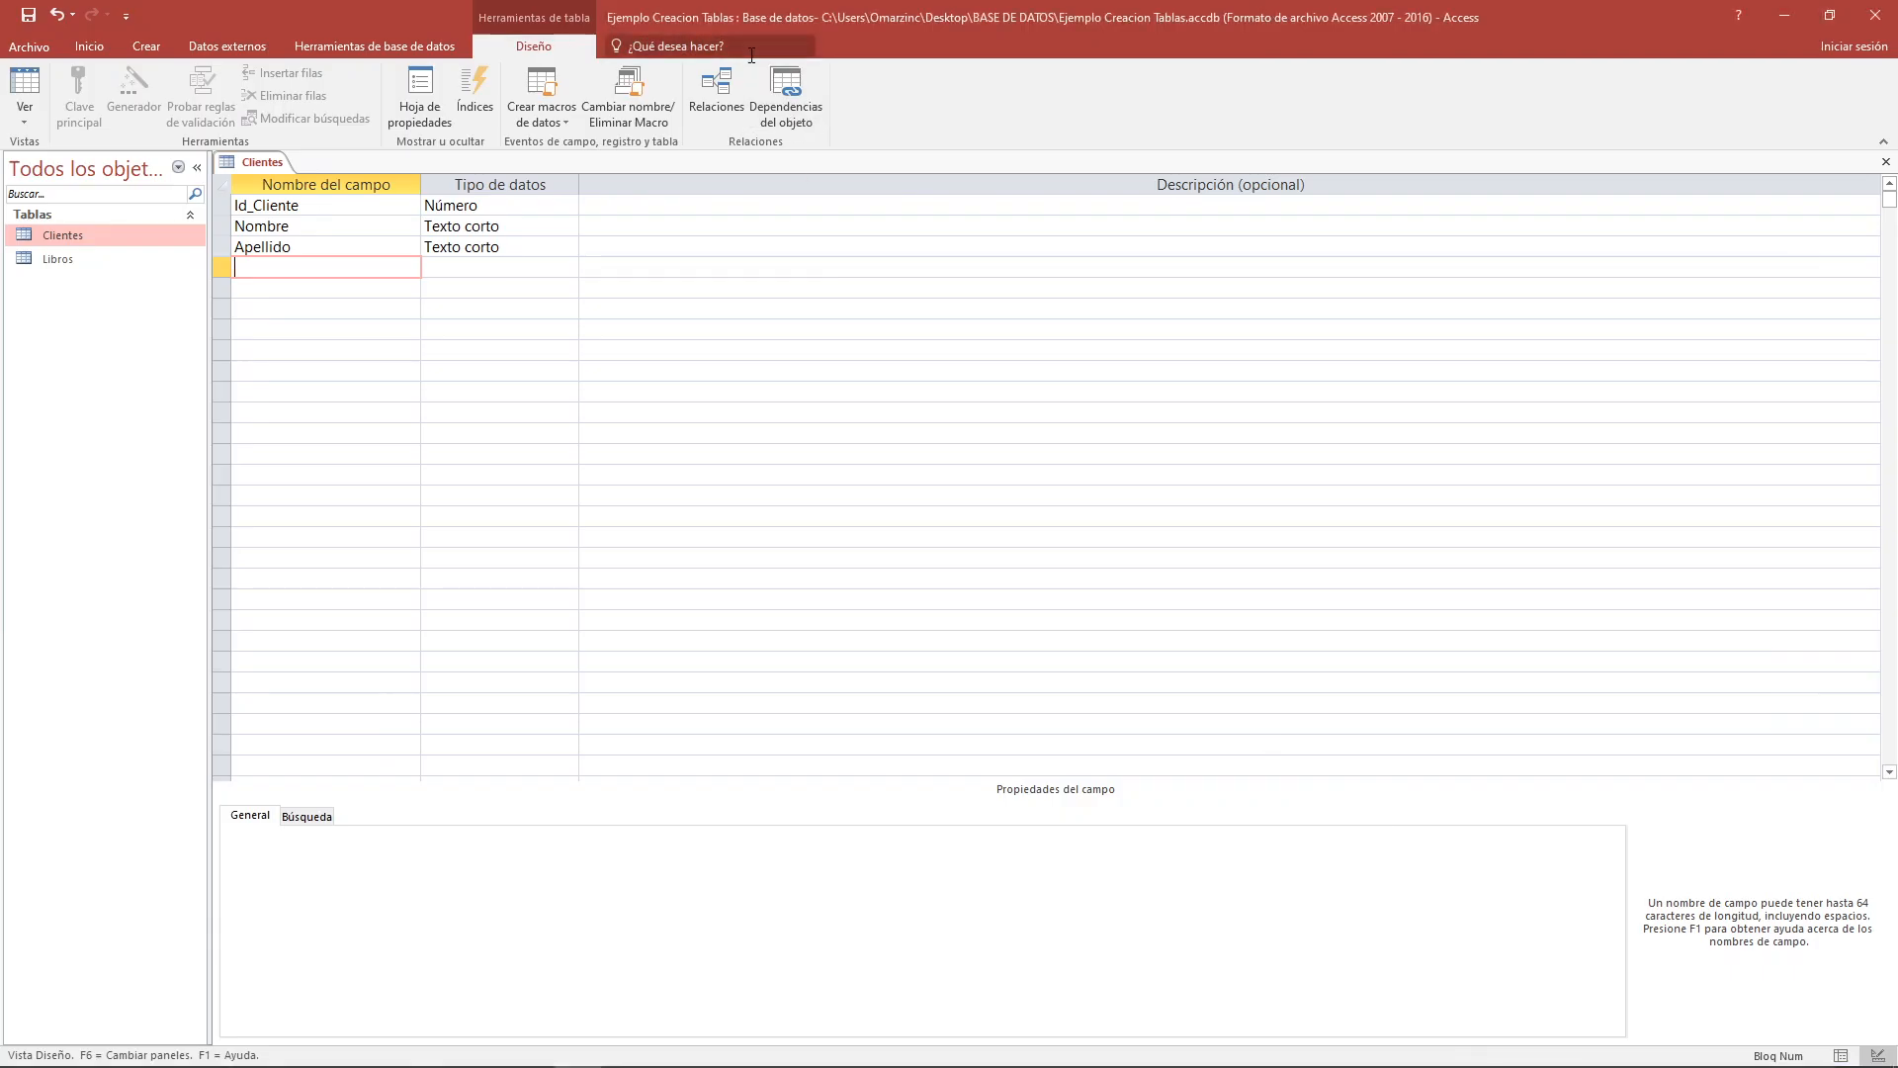
Add a field named Teléfono, spelled with the accent, below Apellido
type("Tele")
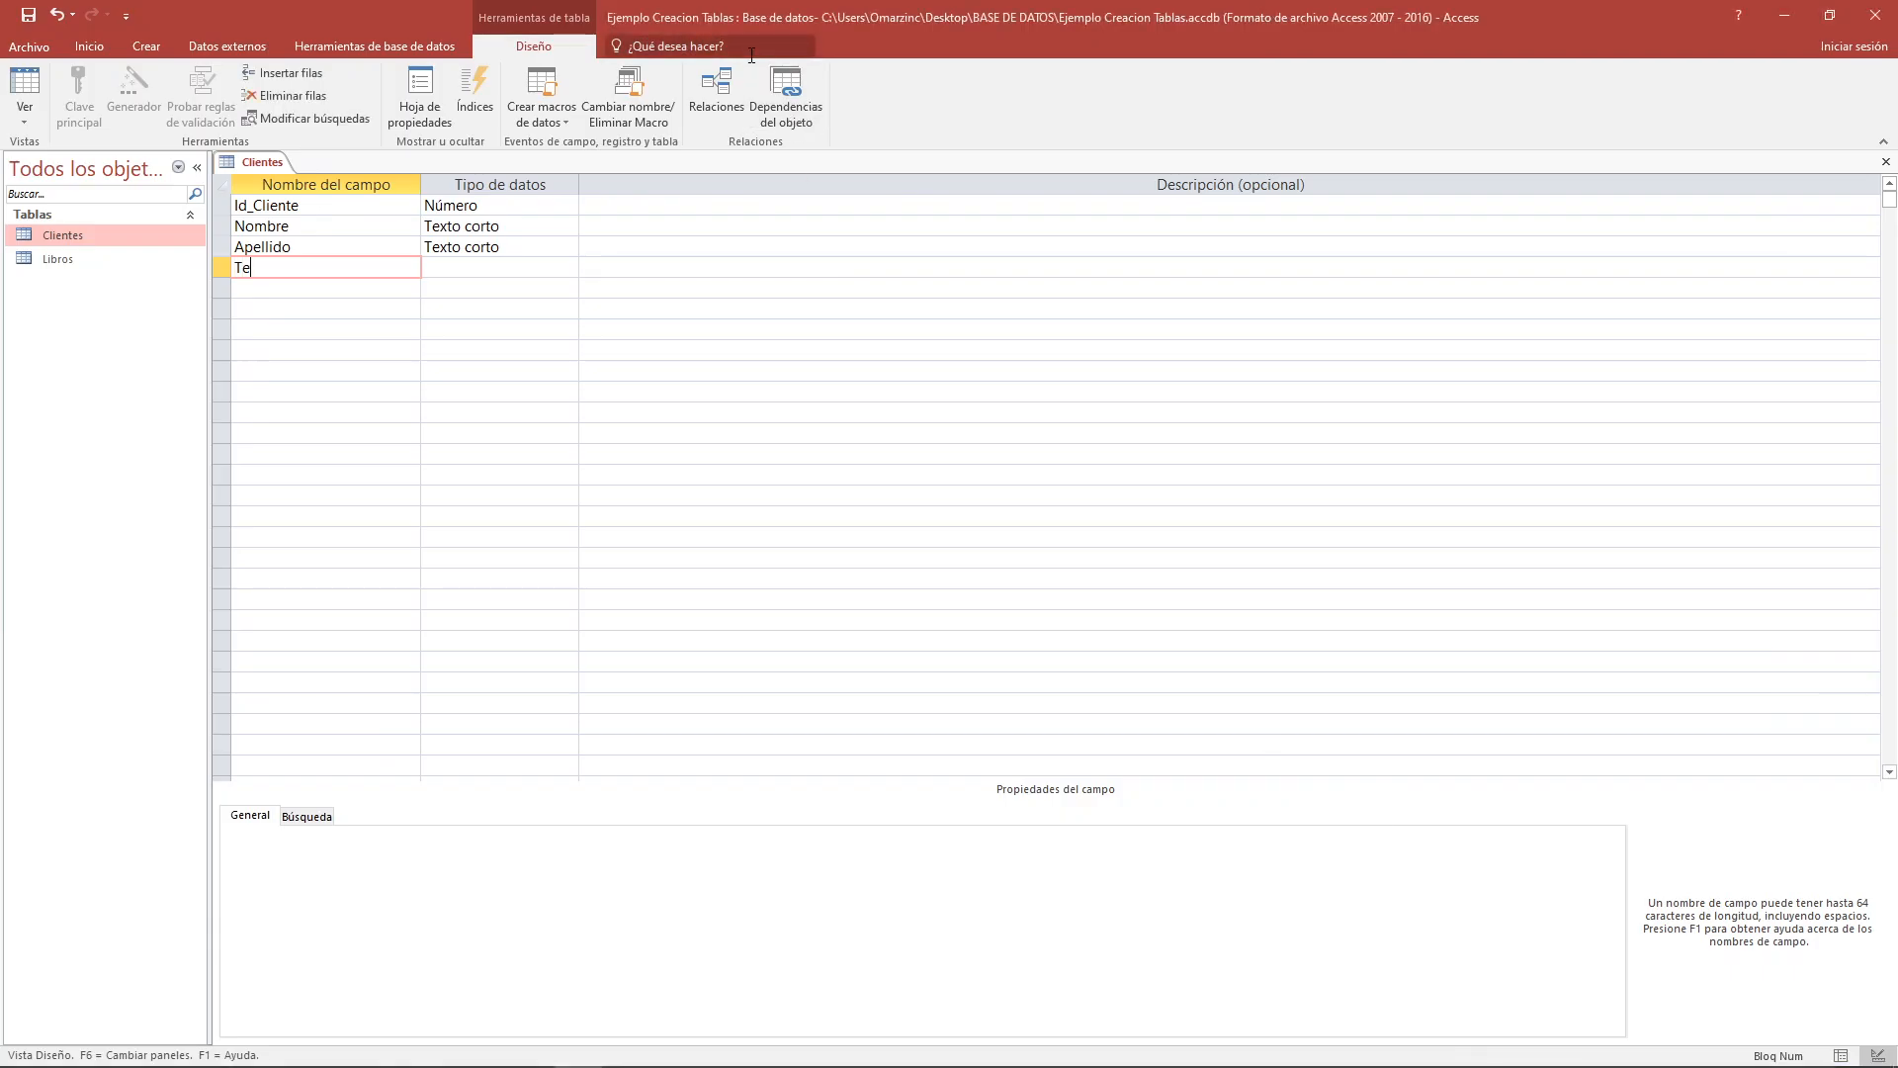
type("fono")
key("Tab")
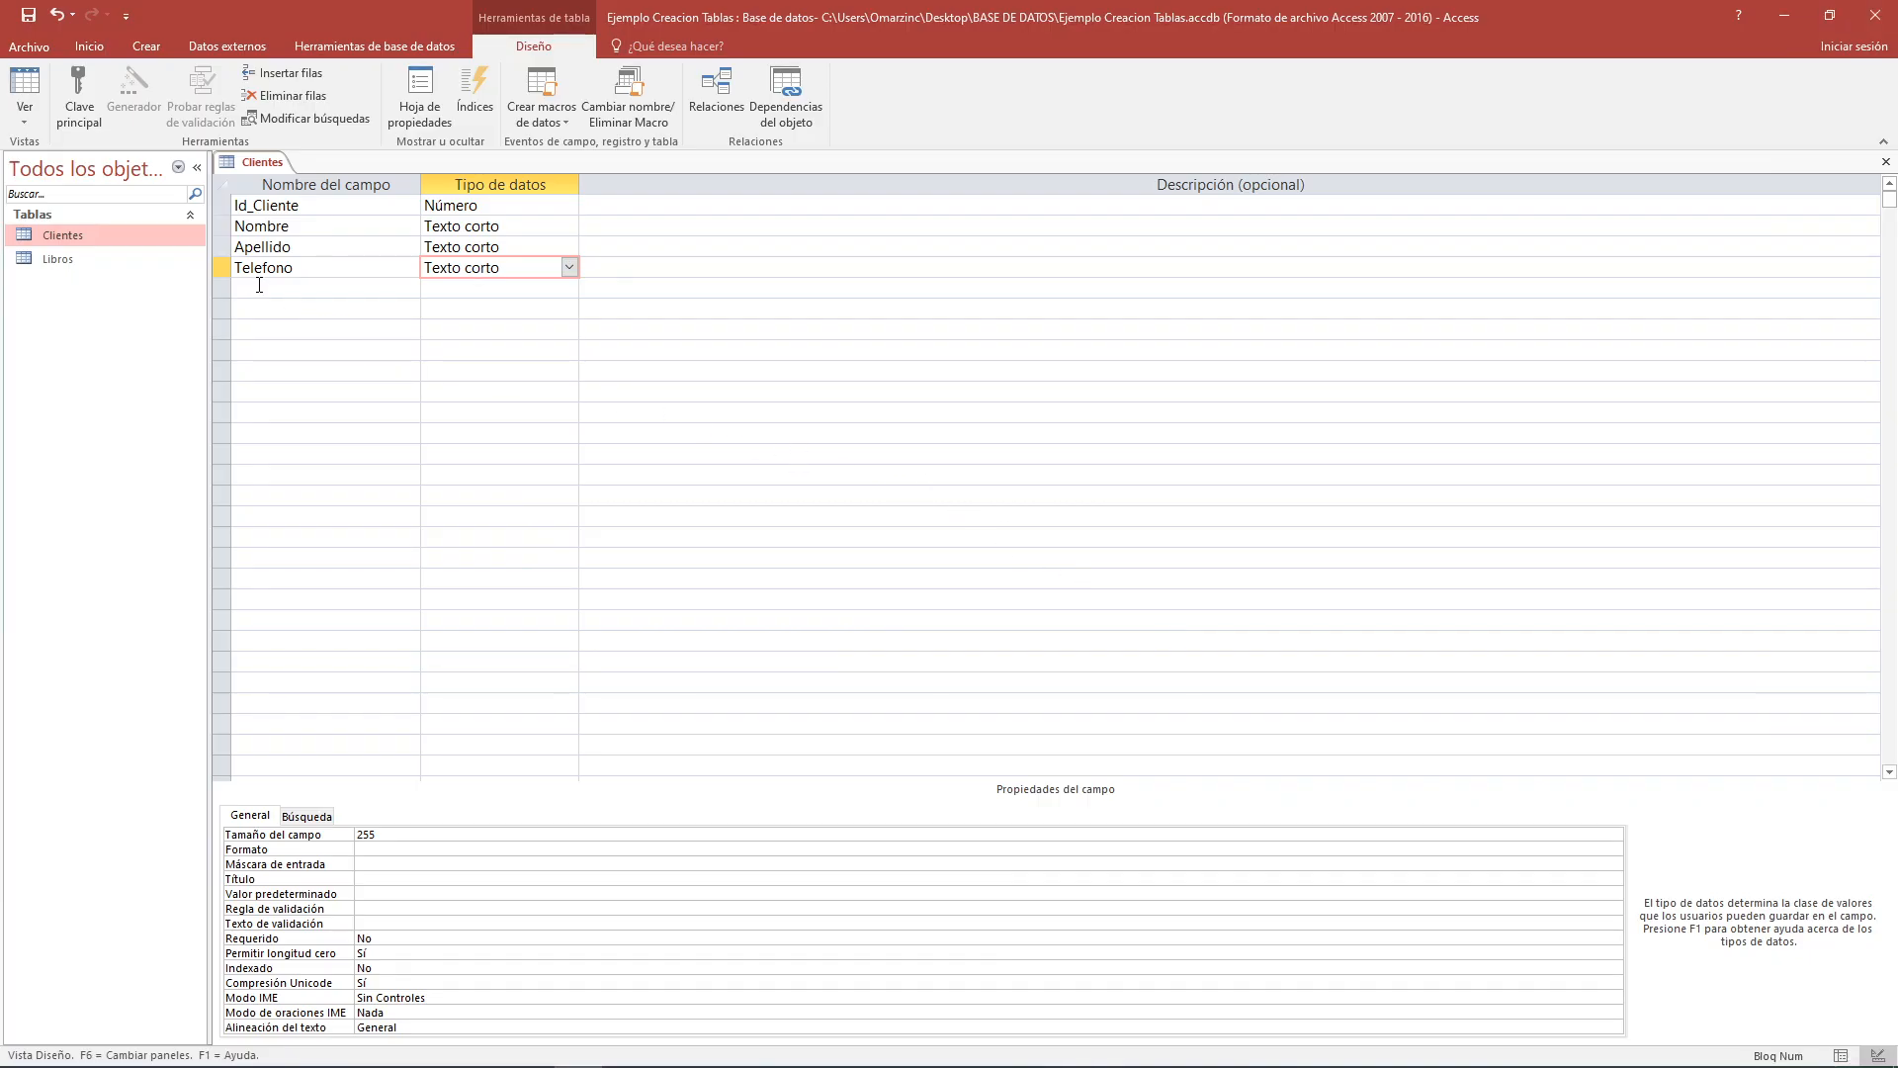
left_click(262, 268)
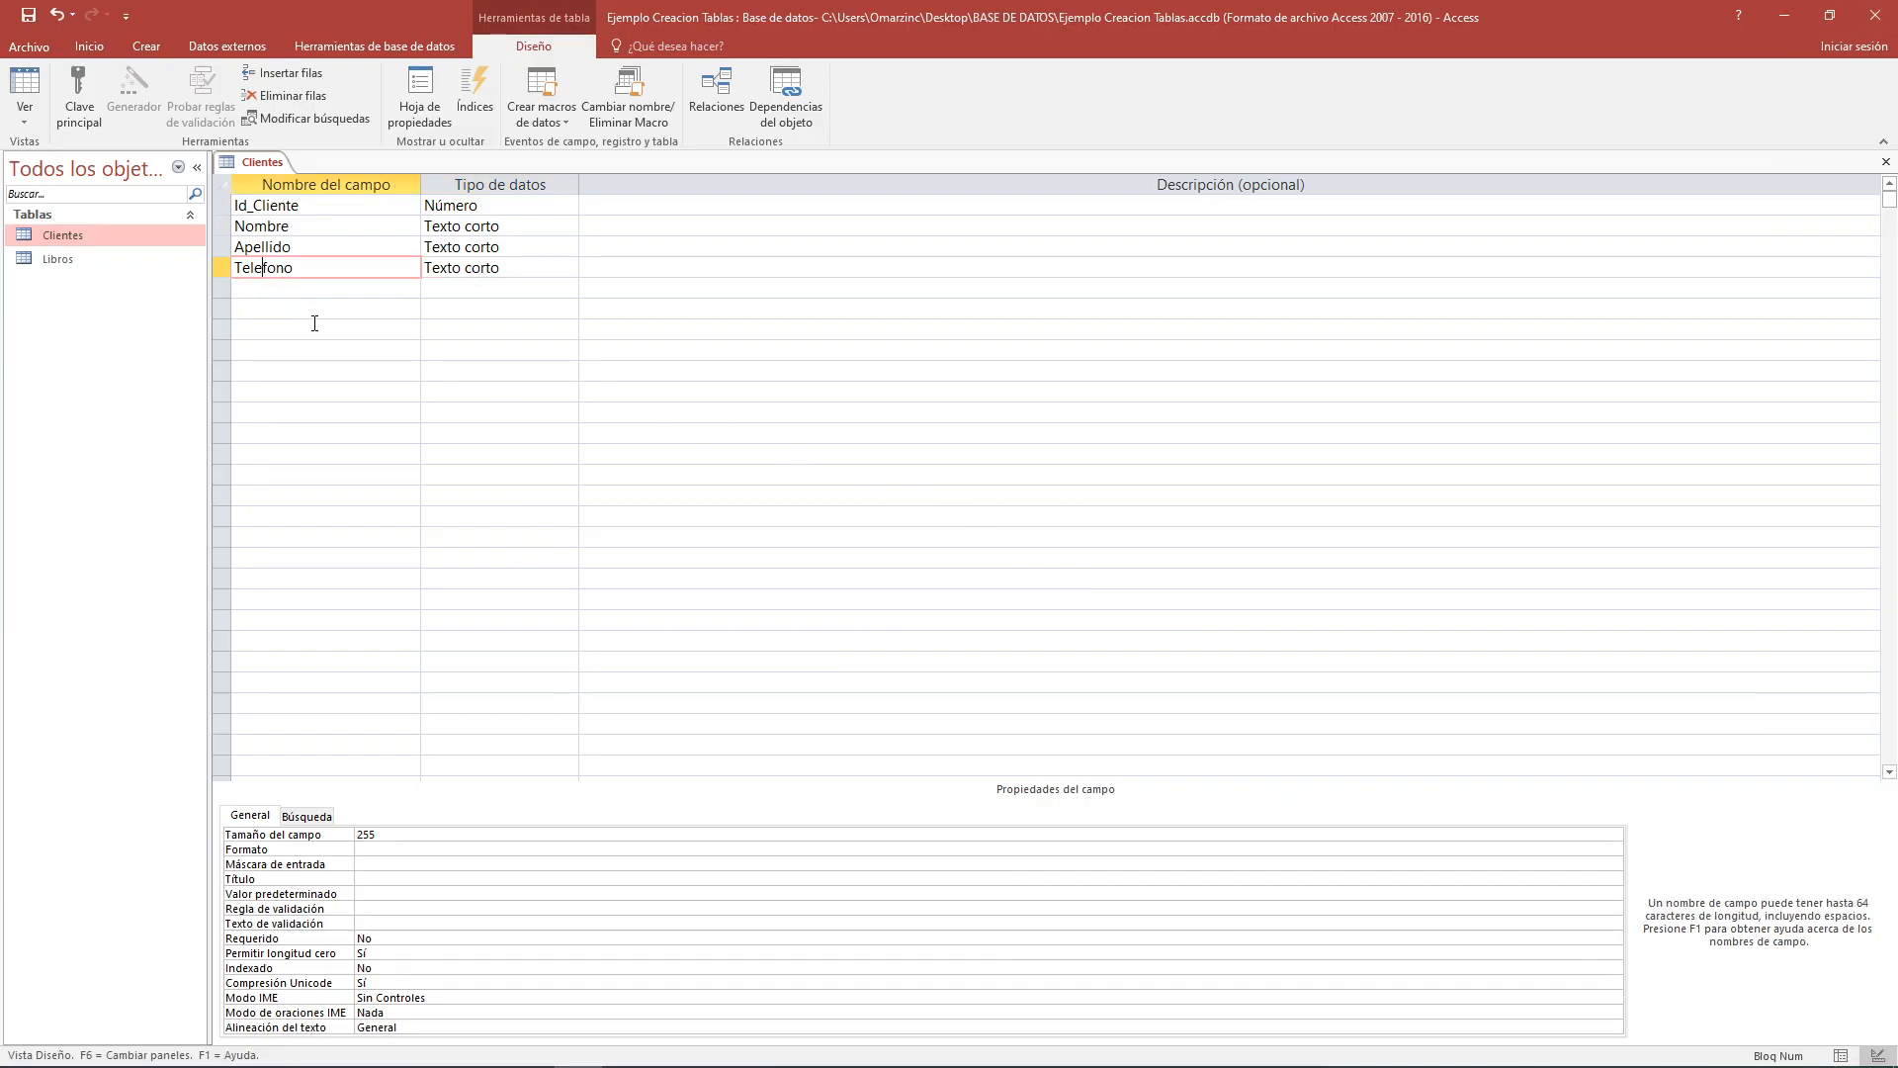
key("BackSpace")
type("é")
left_click(504, 270)
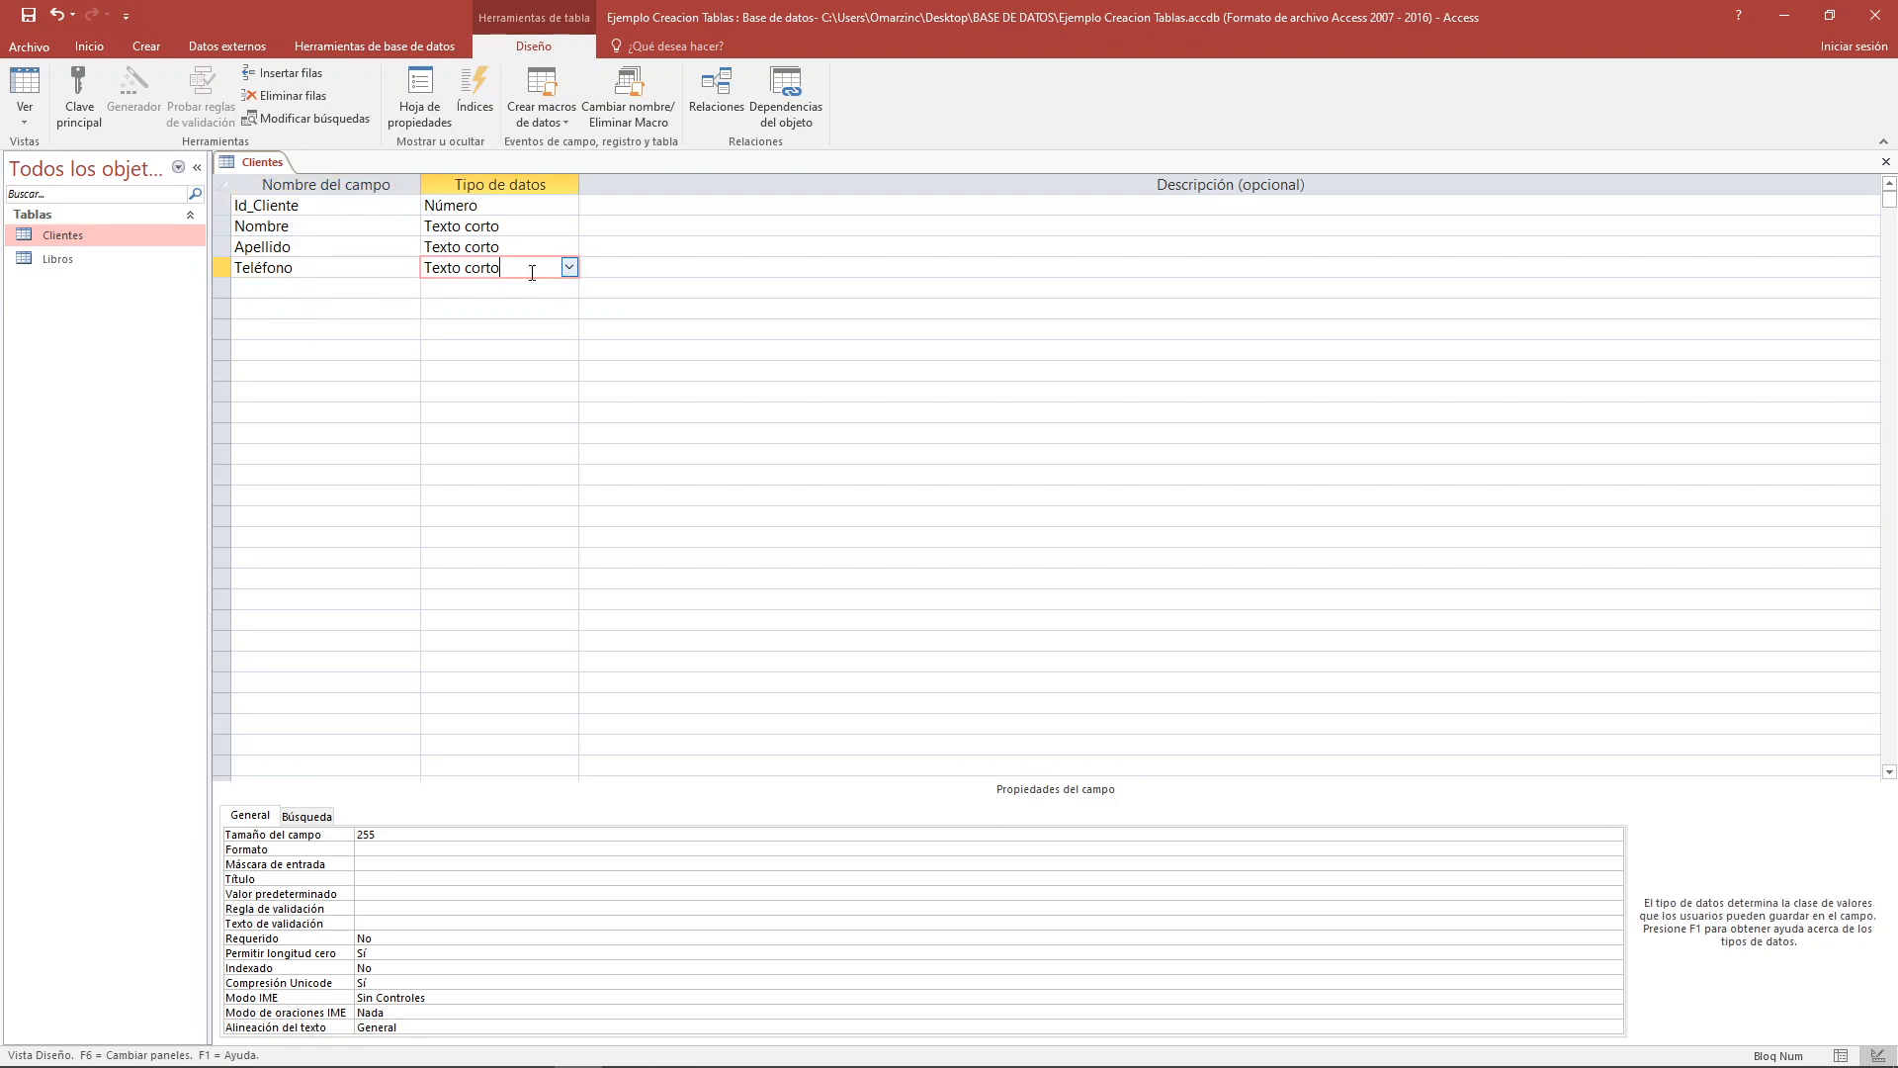
left_click(390, 287)
type("58")
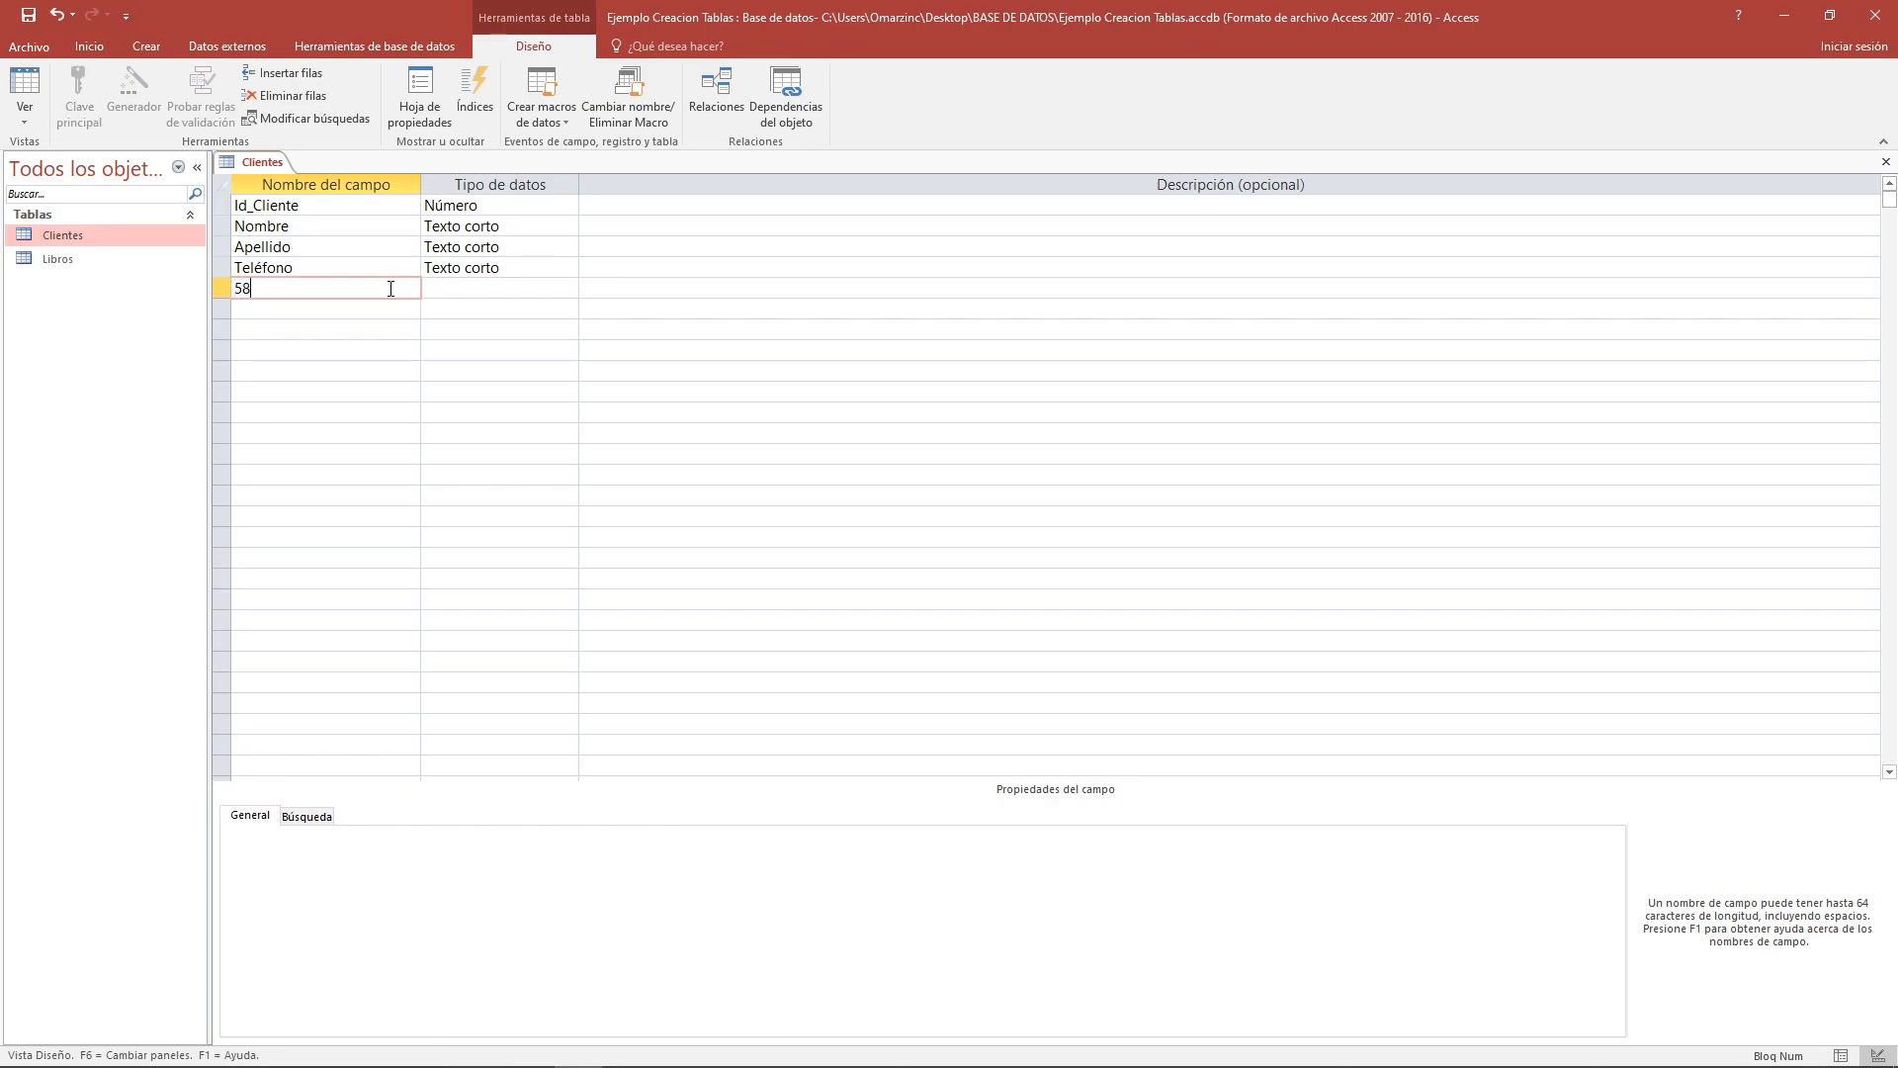
type(" 97 31 05")
key("BackSpace")
key("BackSpace")
key("BackSpace")
key("BackSpace")
key("BackSpace")
key("BackSpace")
key("BackSpace")
key("BackSpace")
key("BackSpace")
type("-97-31-05")
left_click_drag(391, 288, 230, 289)
key("Delete")
Set the data type of the Teléfono field to Texto corto
left_click(513, 265)
left_click(570, 267)
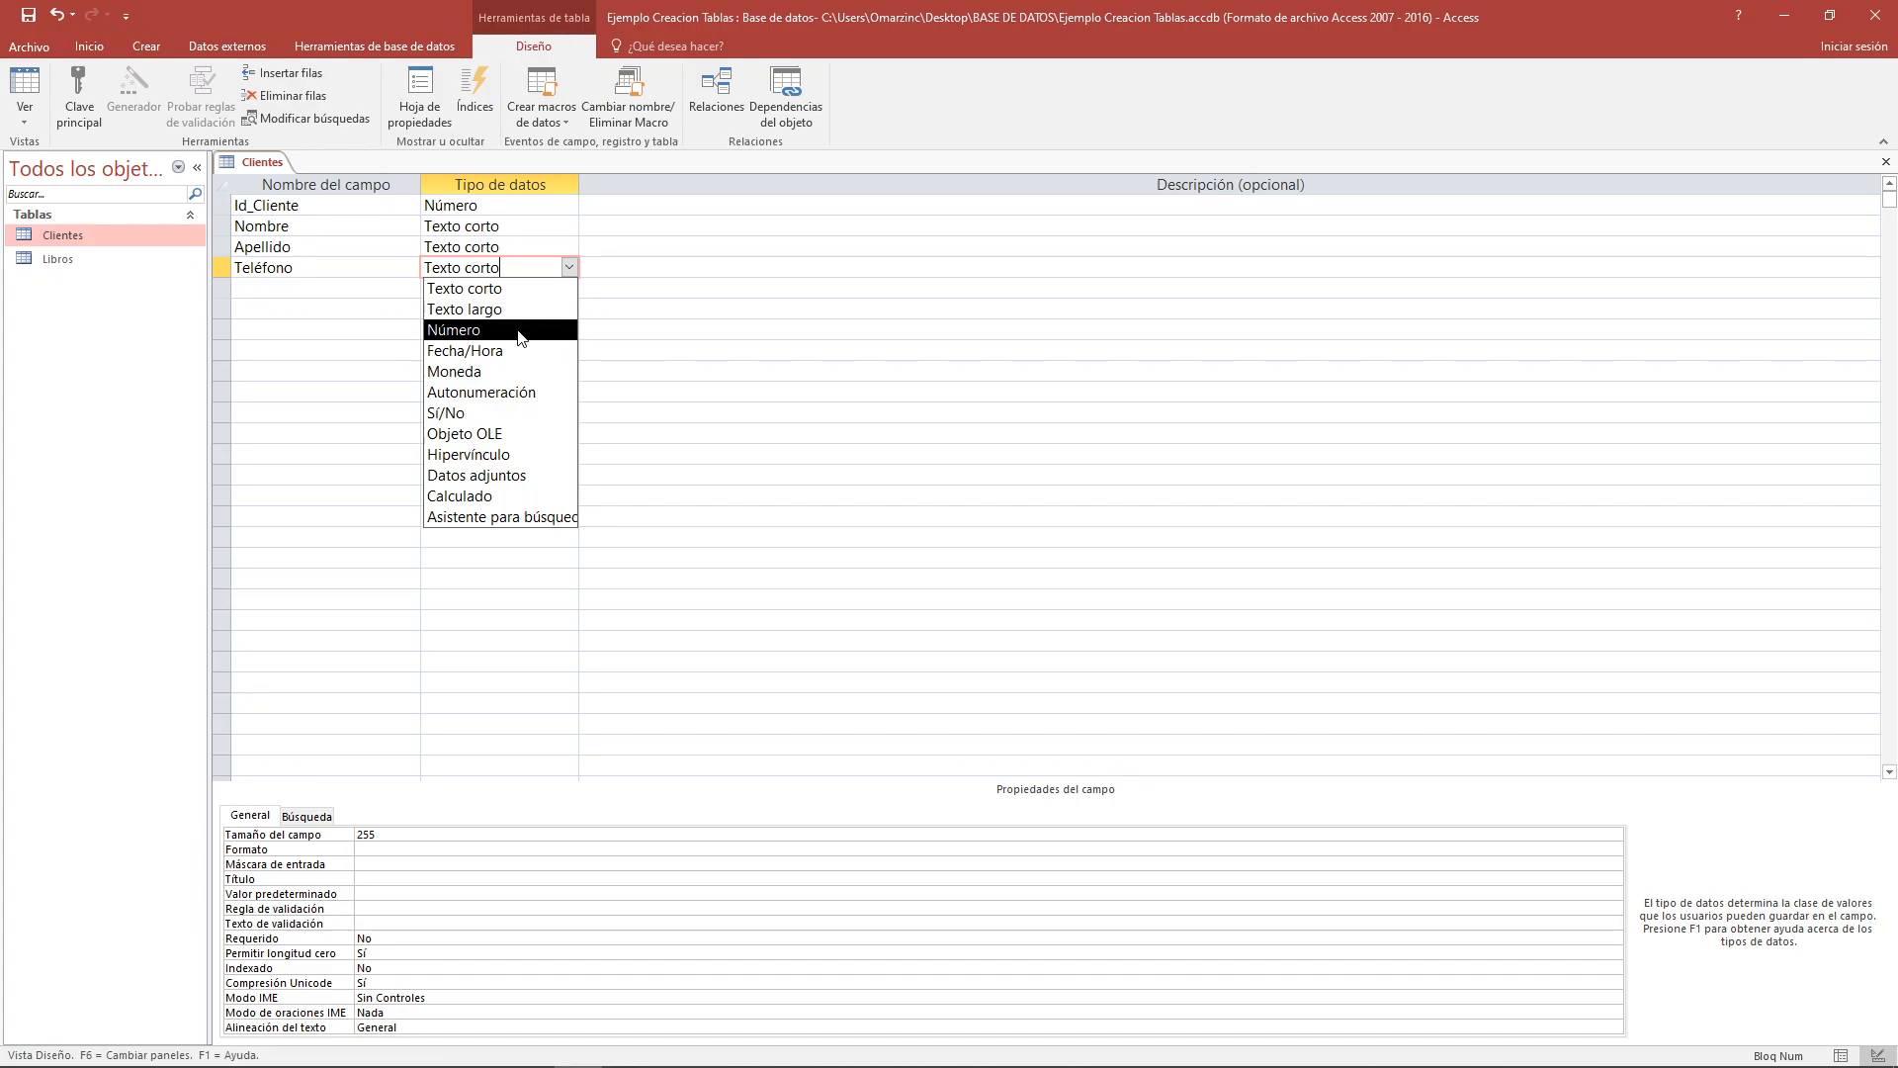
left_click(524, 288)
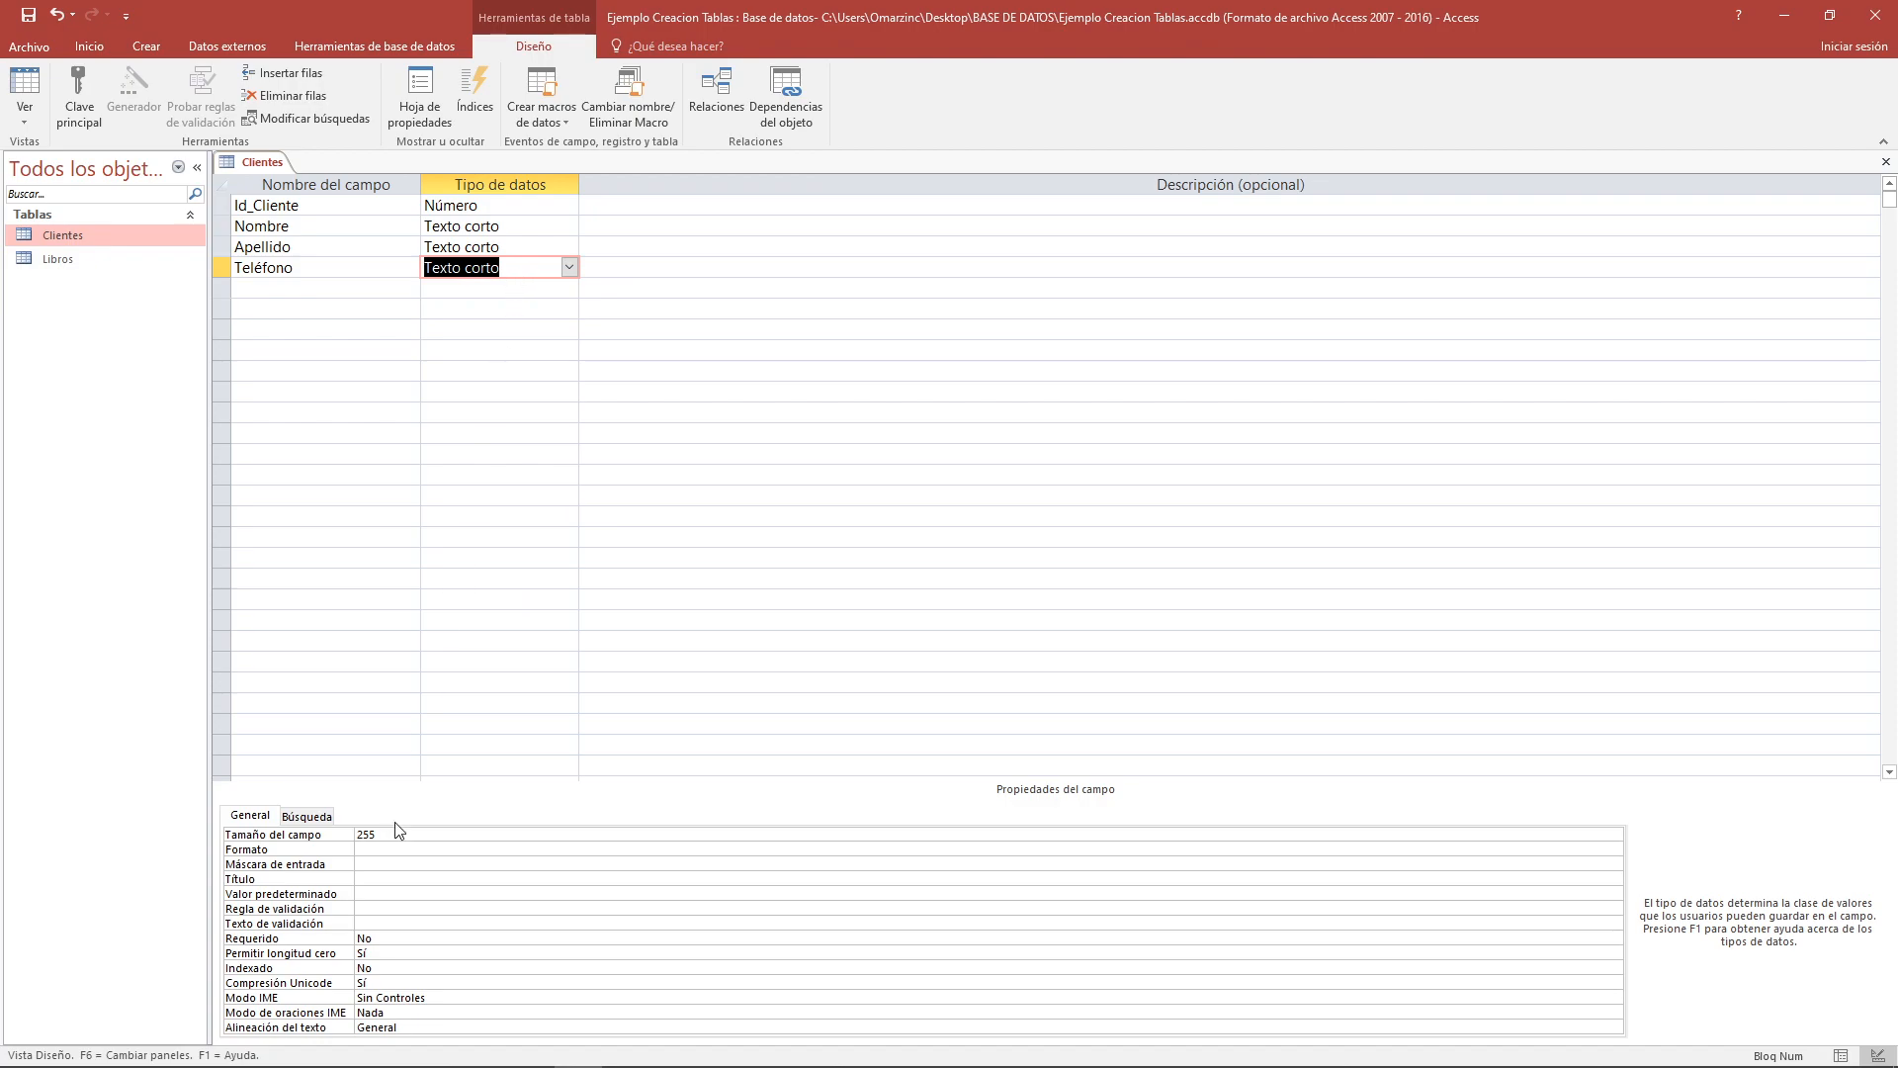
Set the field size of the Teléfono field to 25
left_click(398, 834)
key("BackSpace")
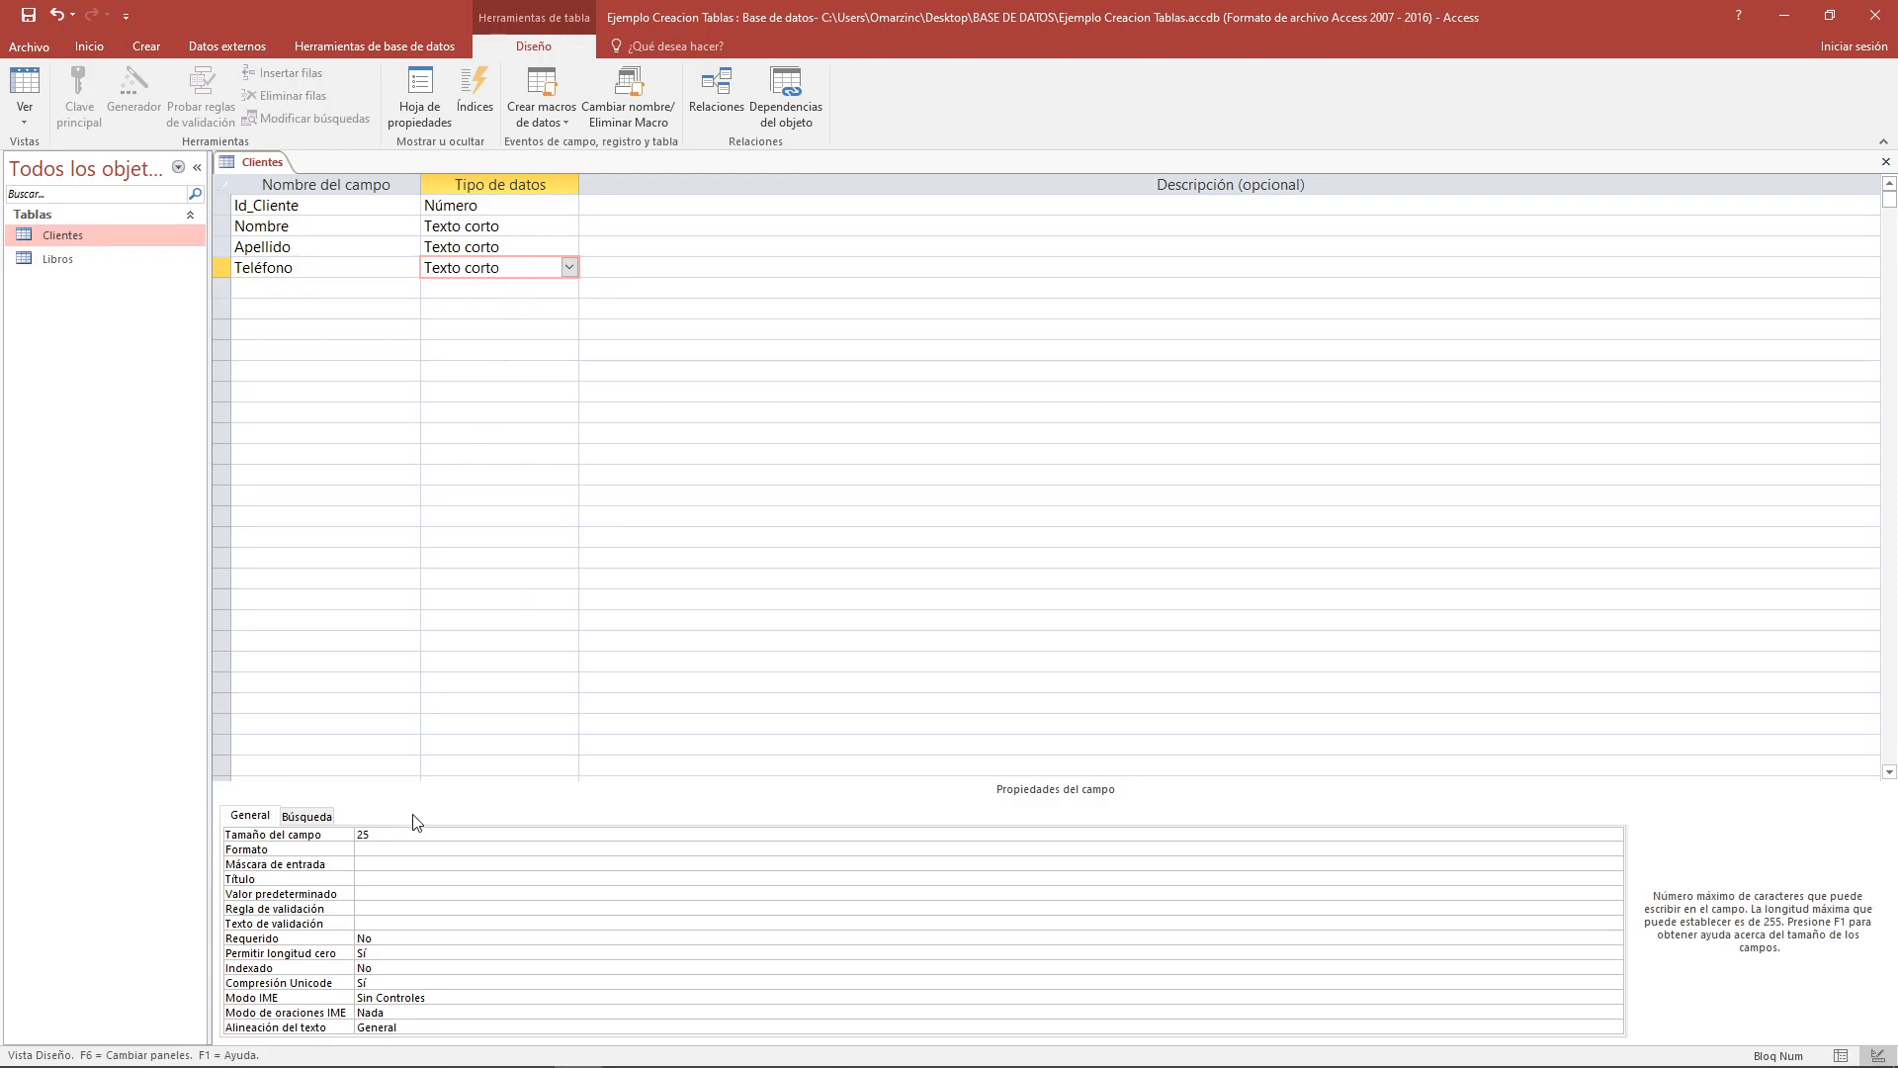
left_click(334, 288)
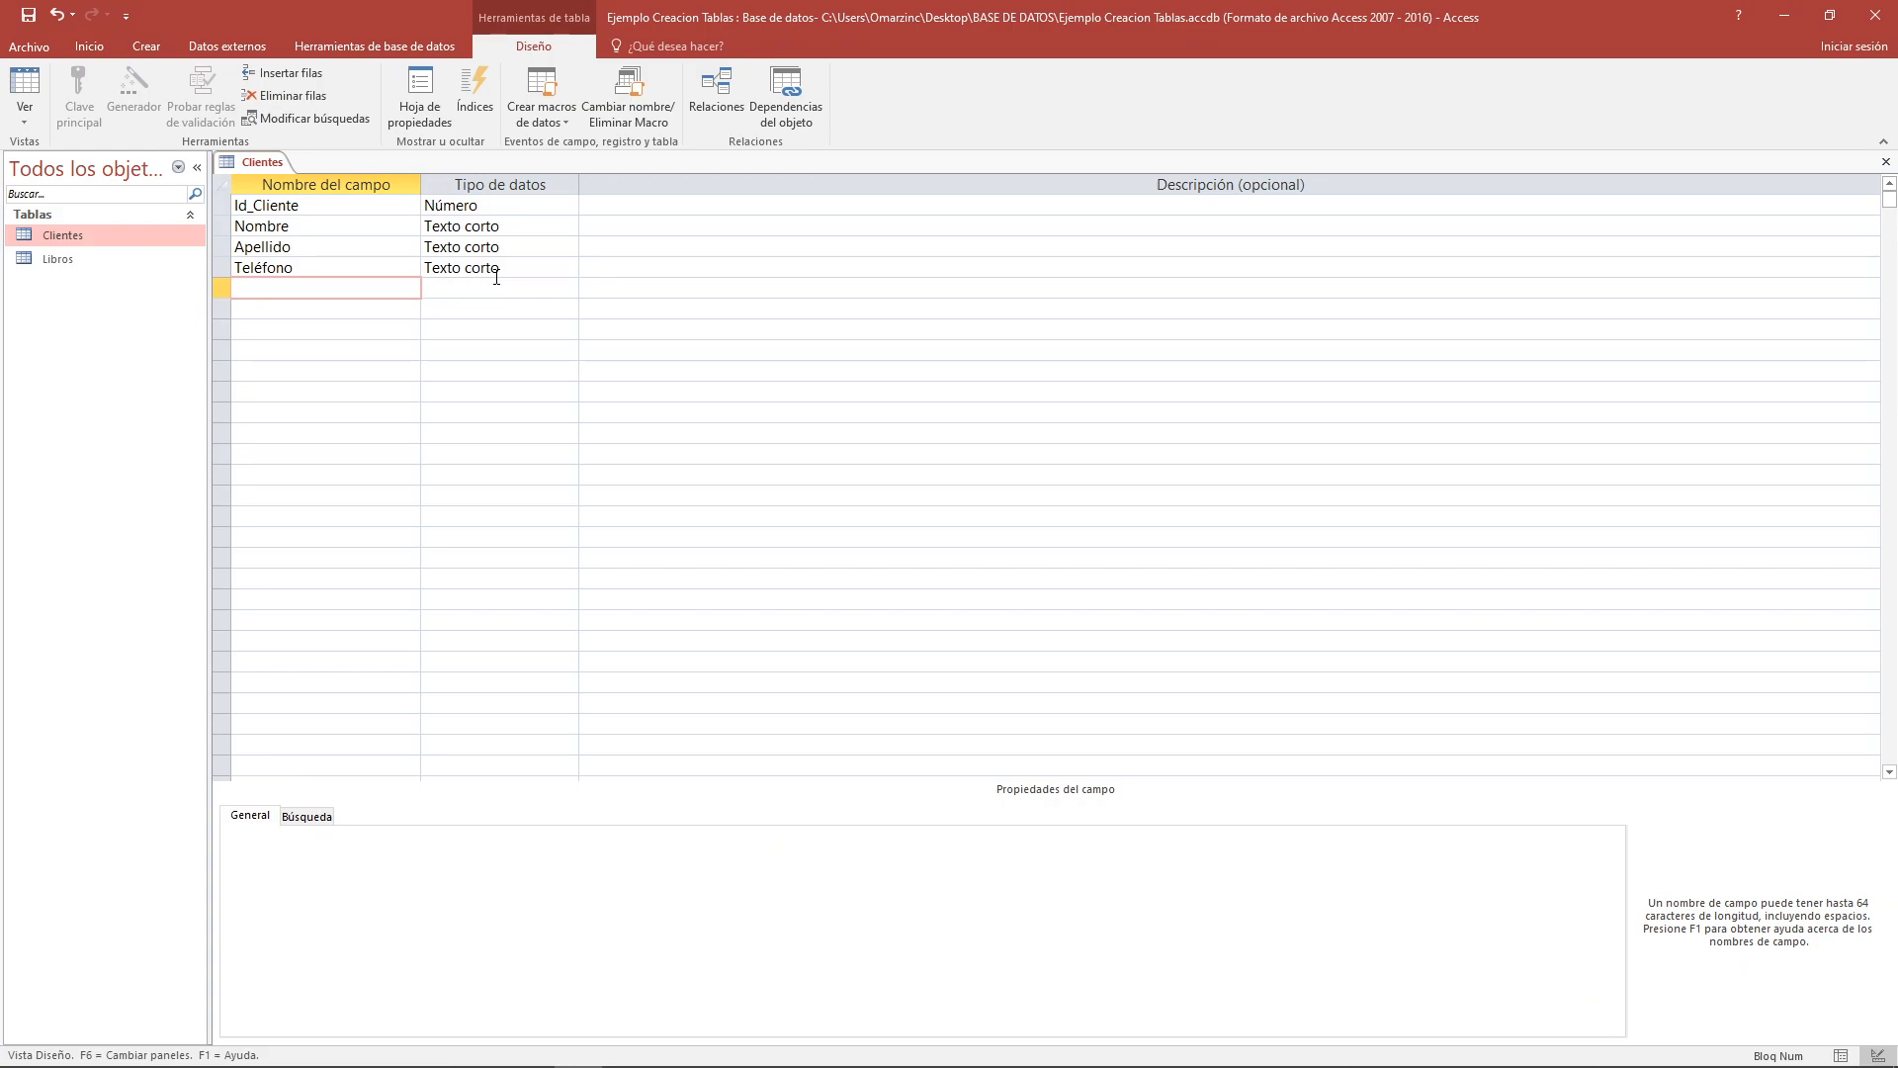
left_click(510, 268)
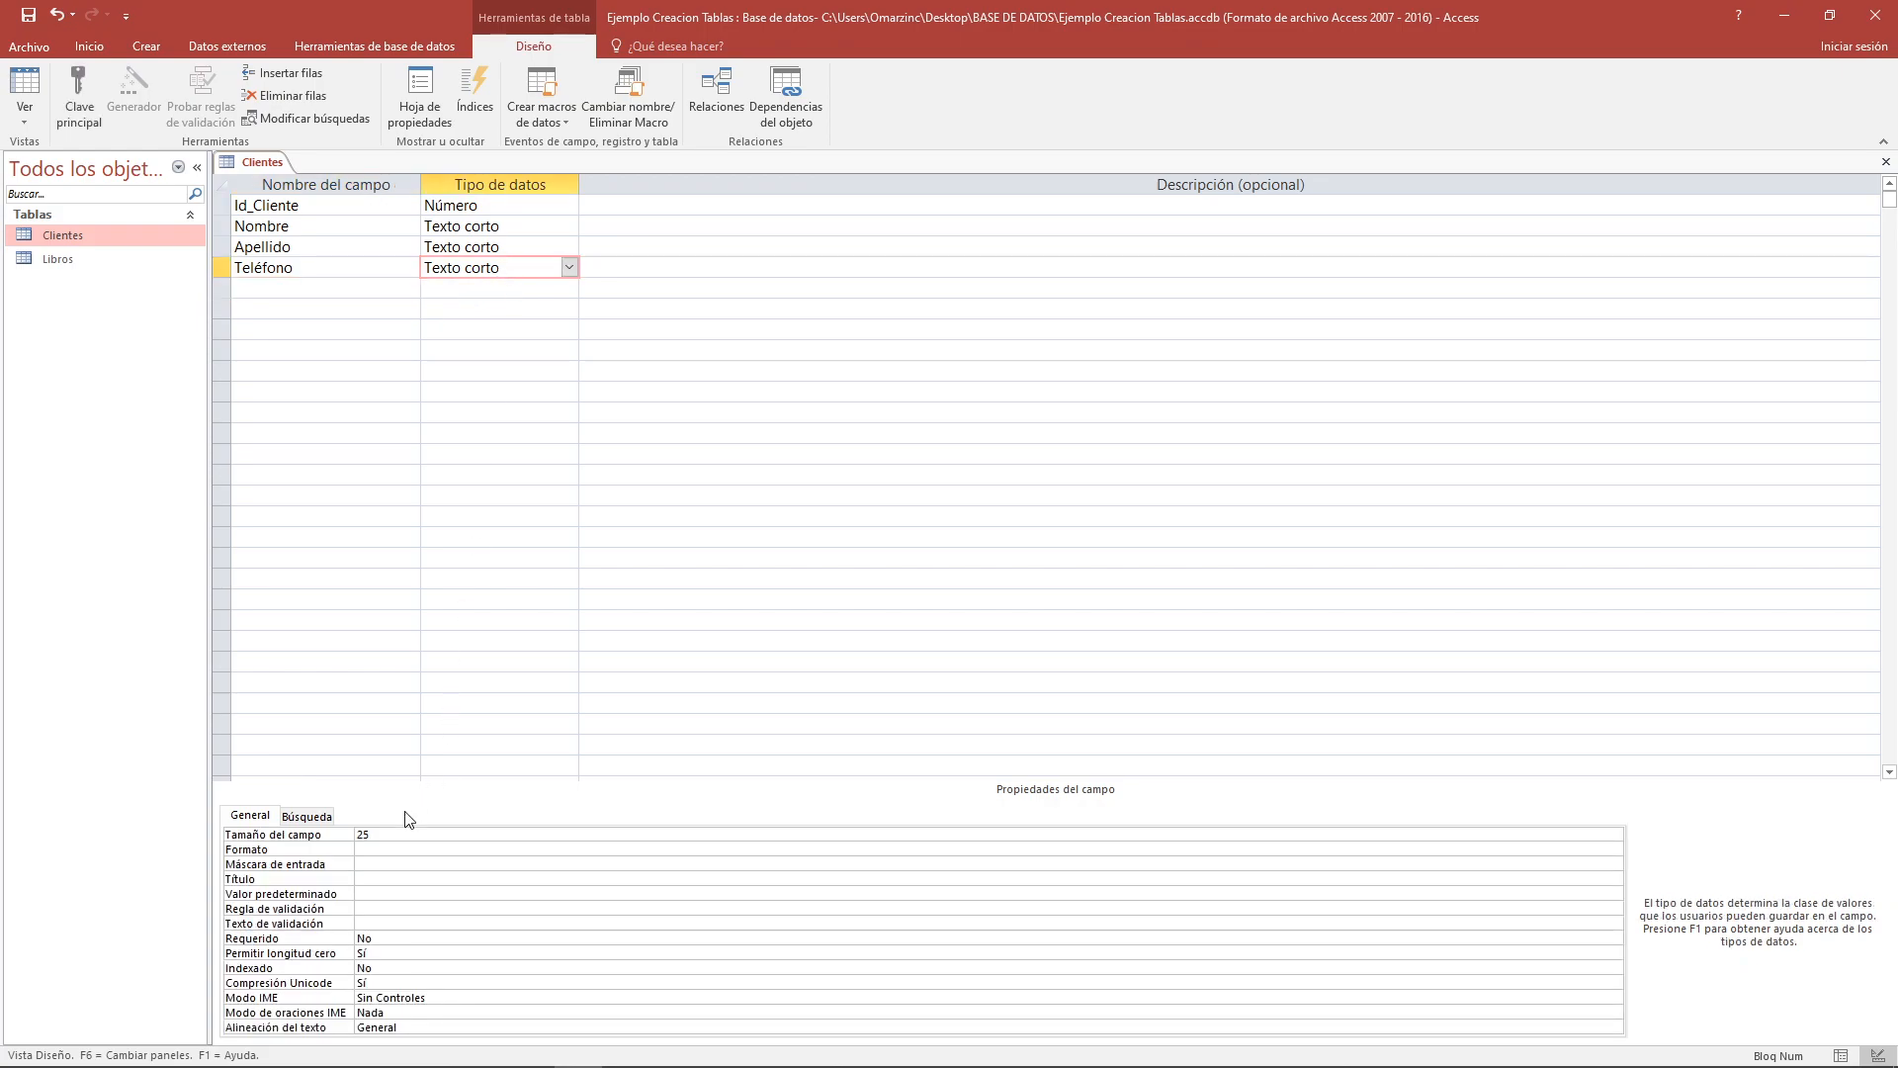
Add a field named Email below Teléfono with data type Texto corto and set its field size to 30
left_click(326, 287)
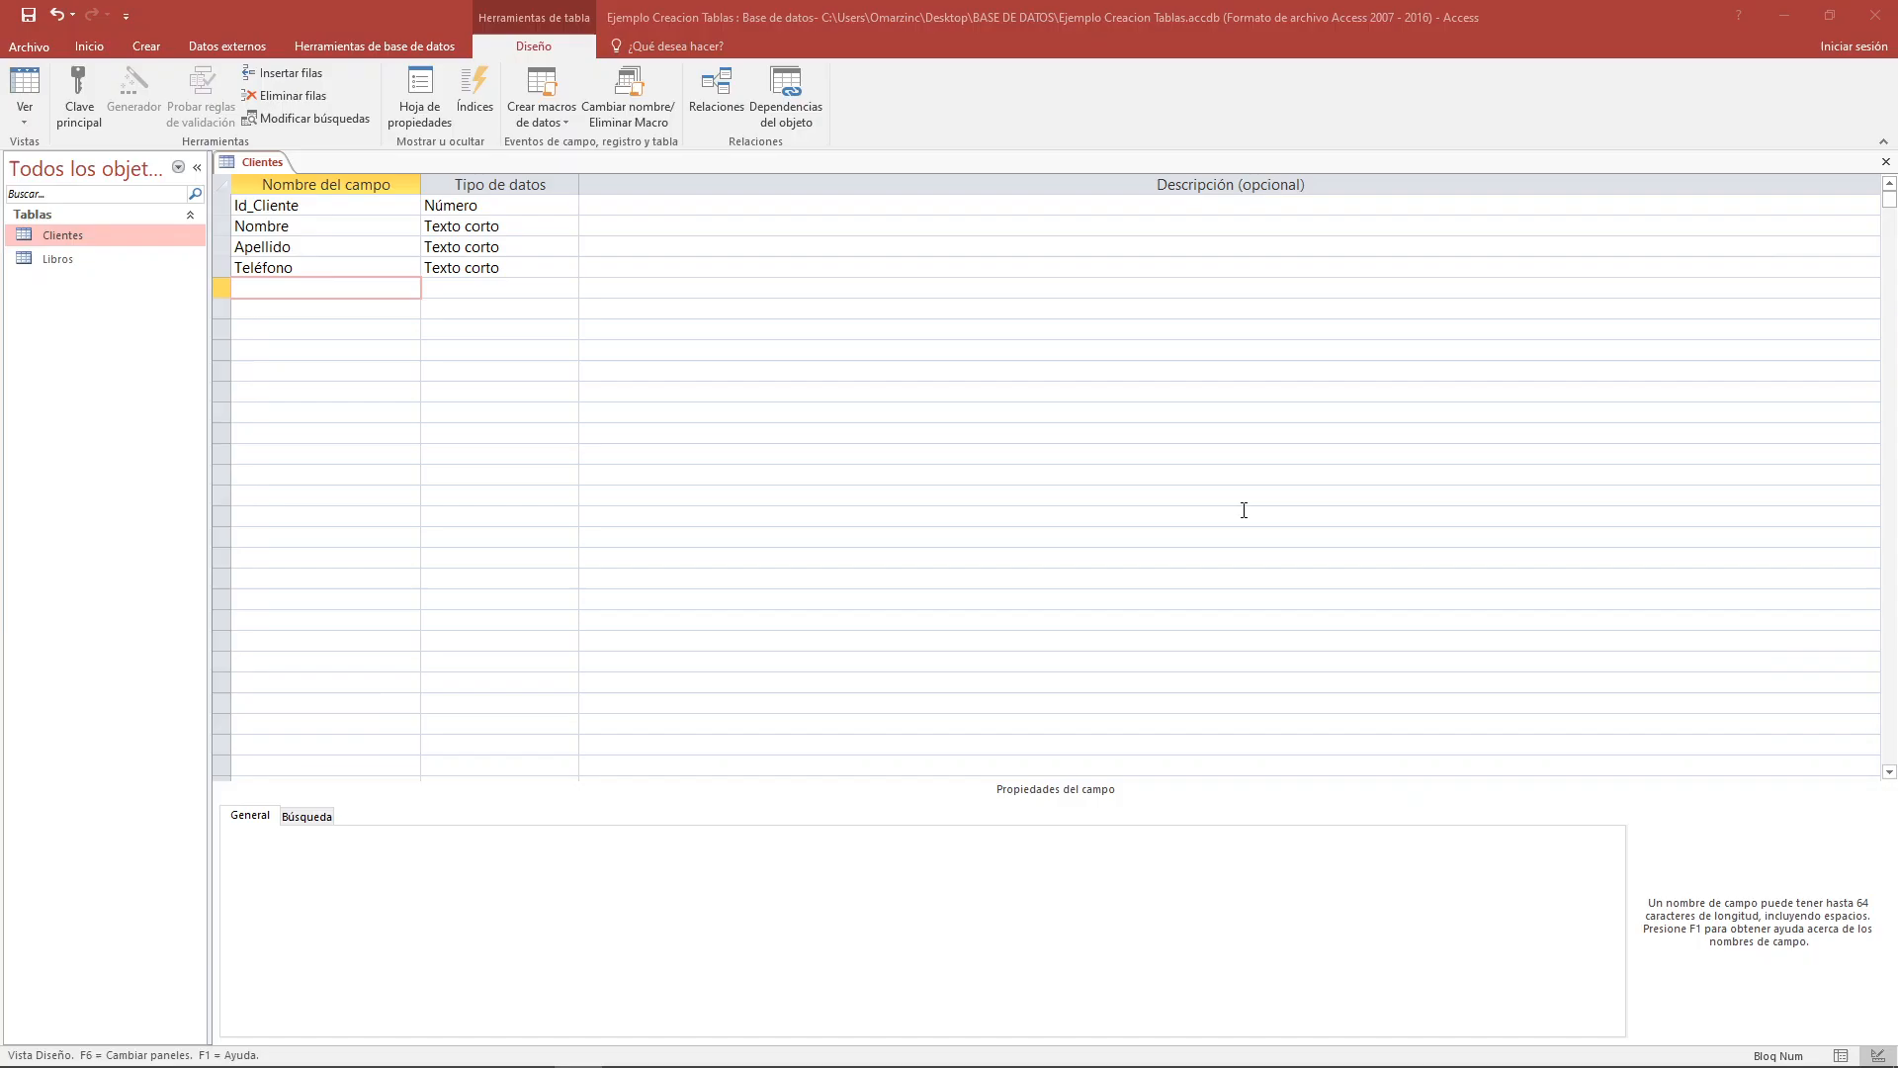
type("Email")
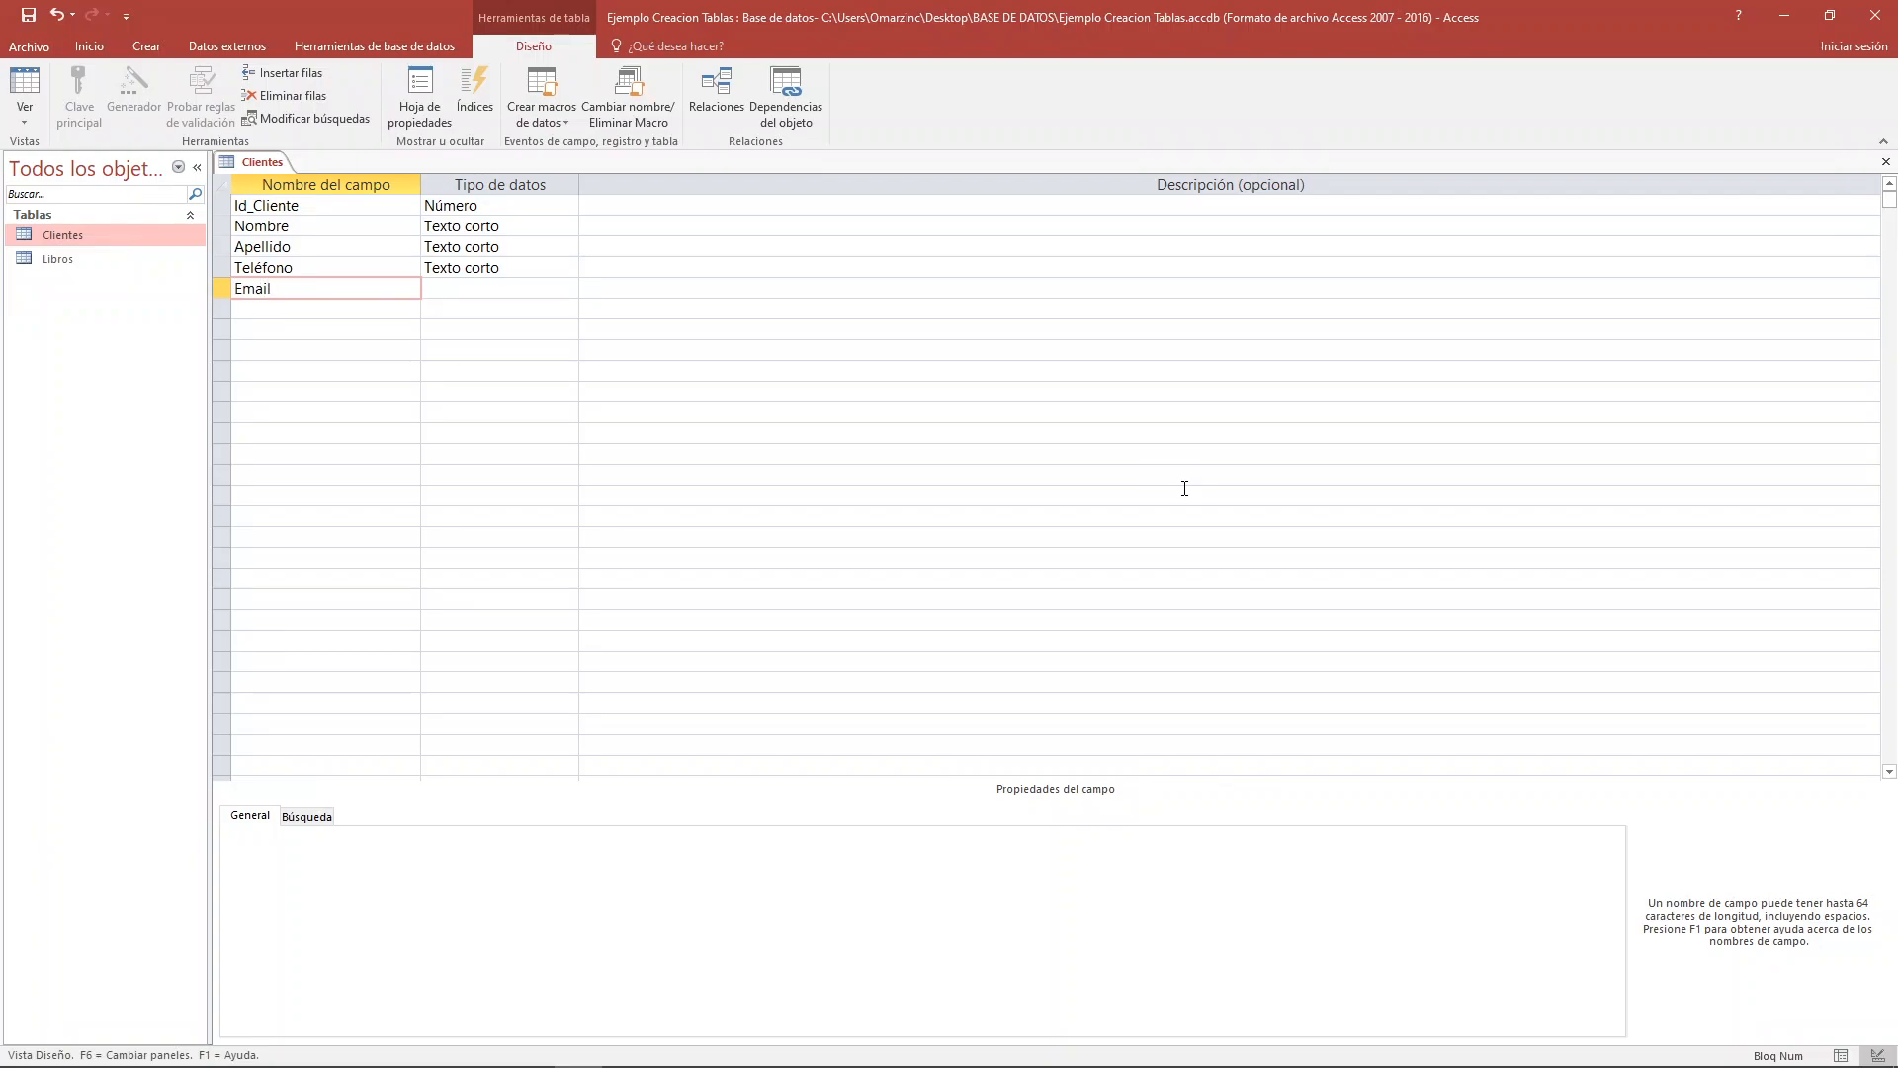
left_click(552, 289)
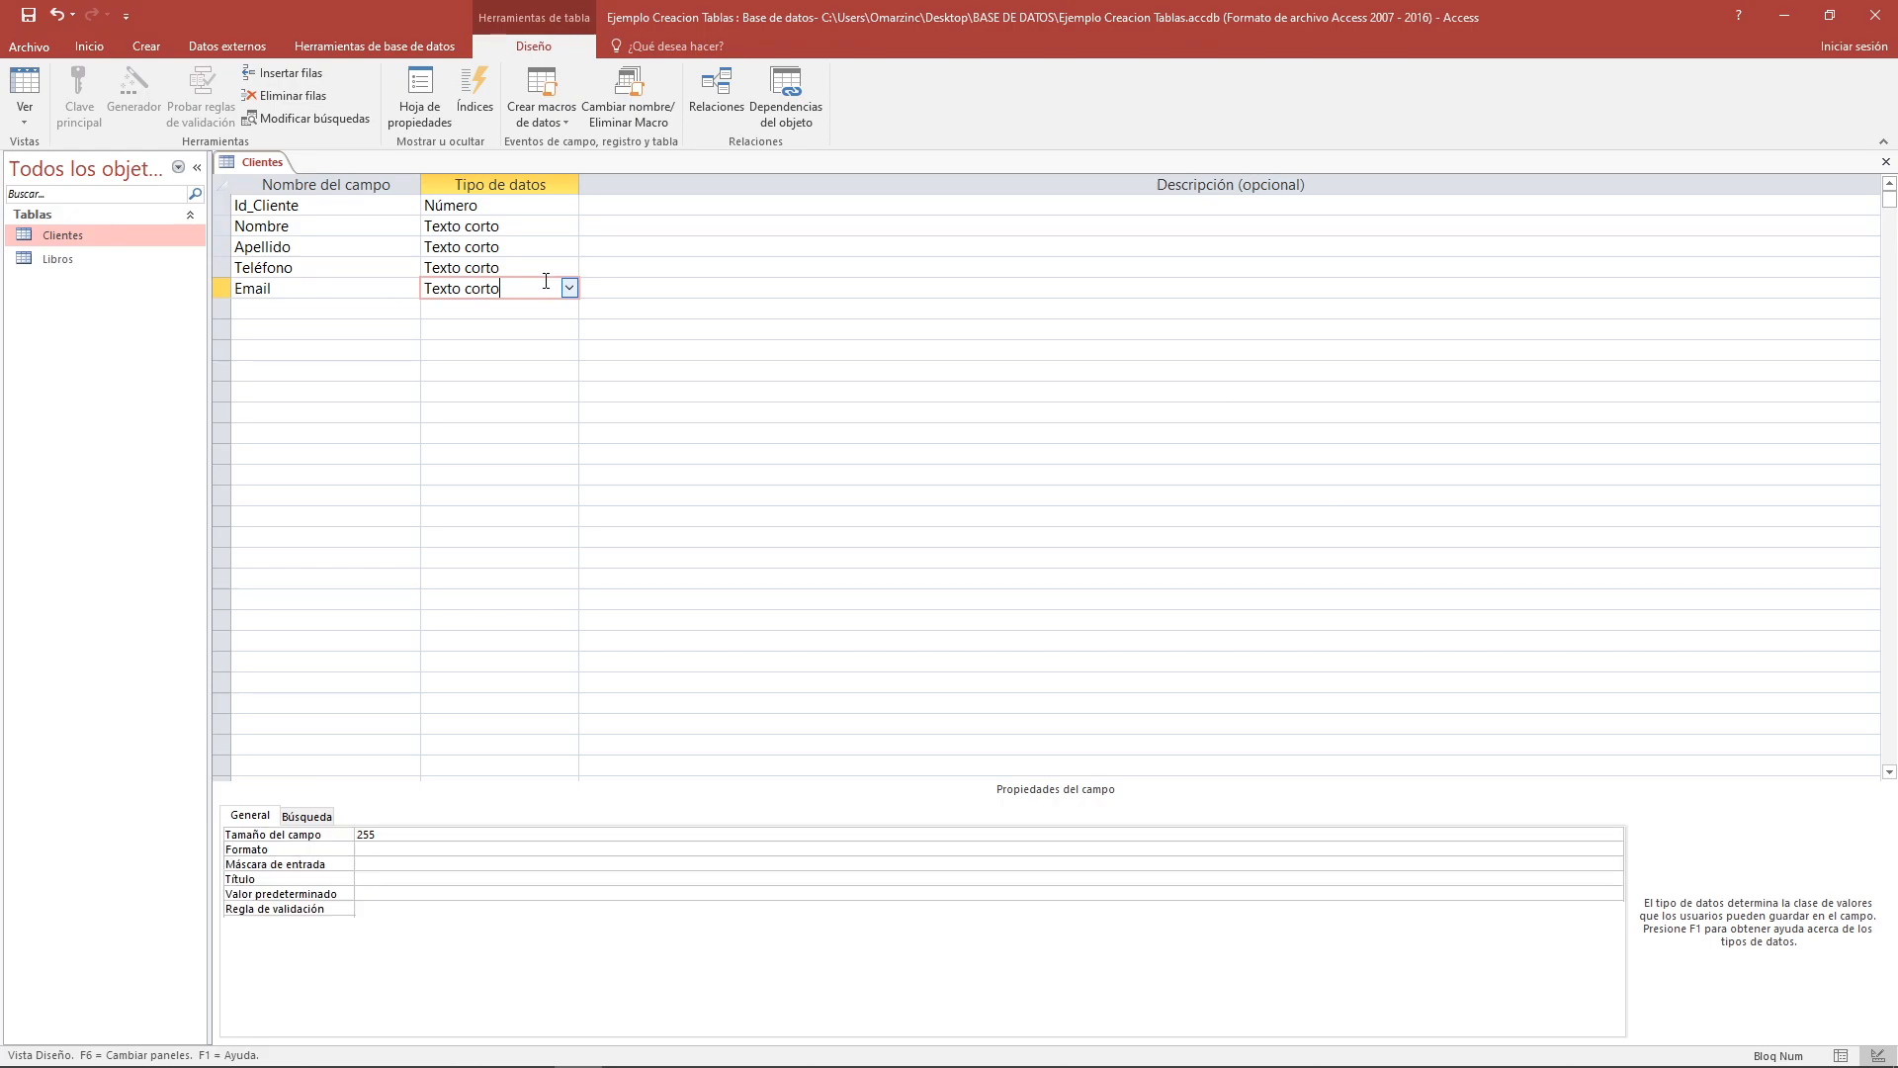
left_click(392, 836)
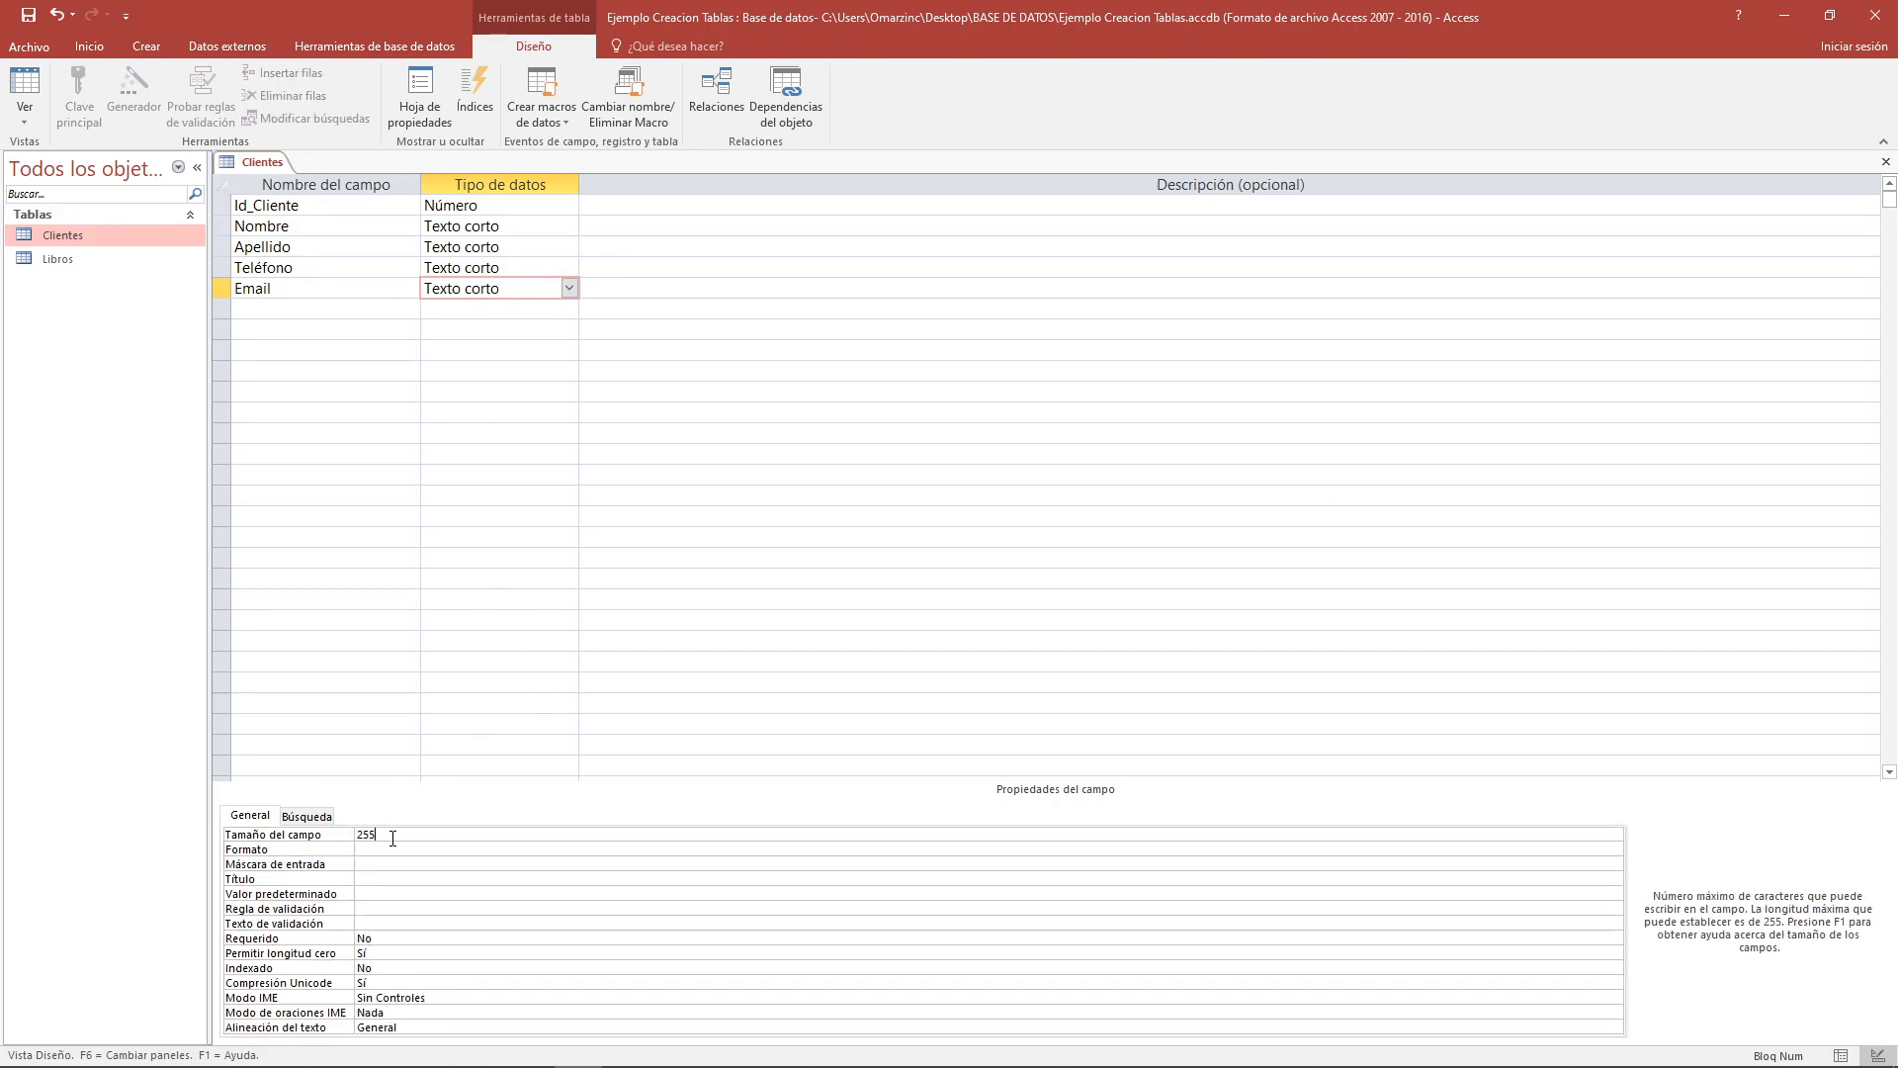
key("BackSpace")
key("BackSpace")
key("BackSpace")
type("30")
Close the Clientes table and save its design changes
left_click_drag(395, 836, 344, 834)
left_click(1886, 161)
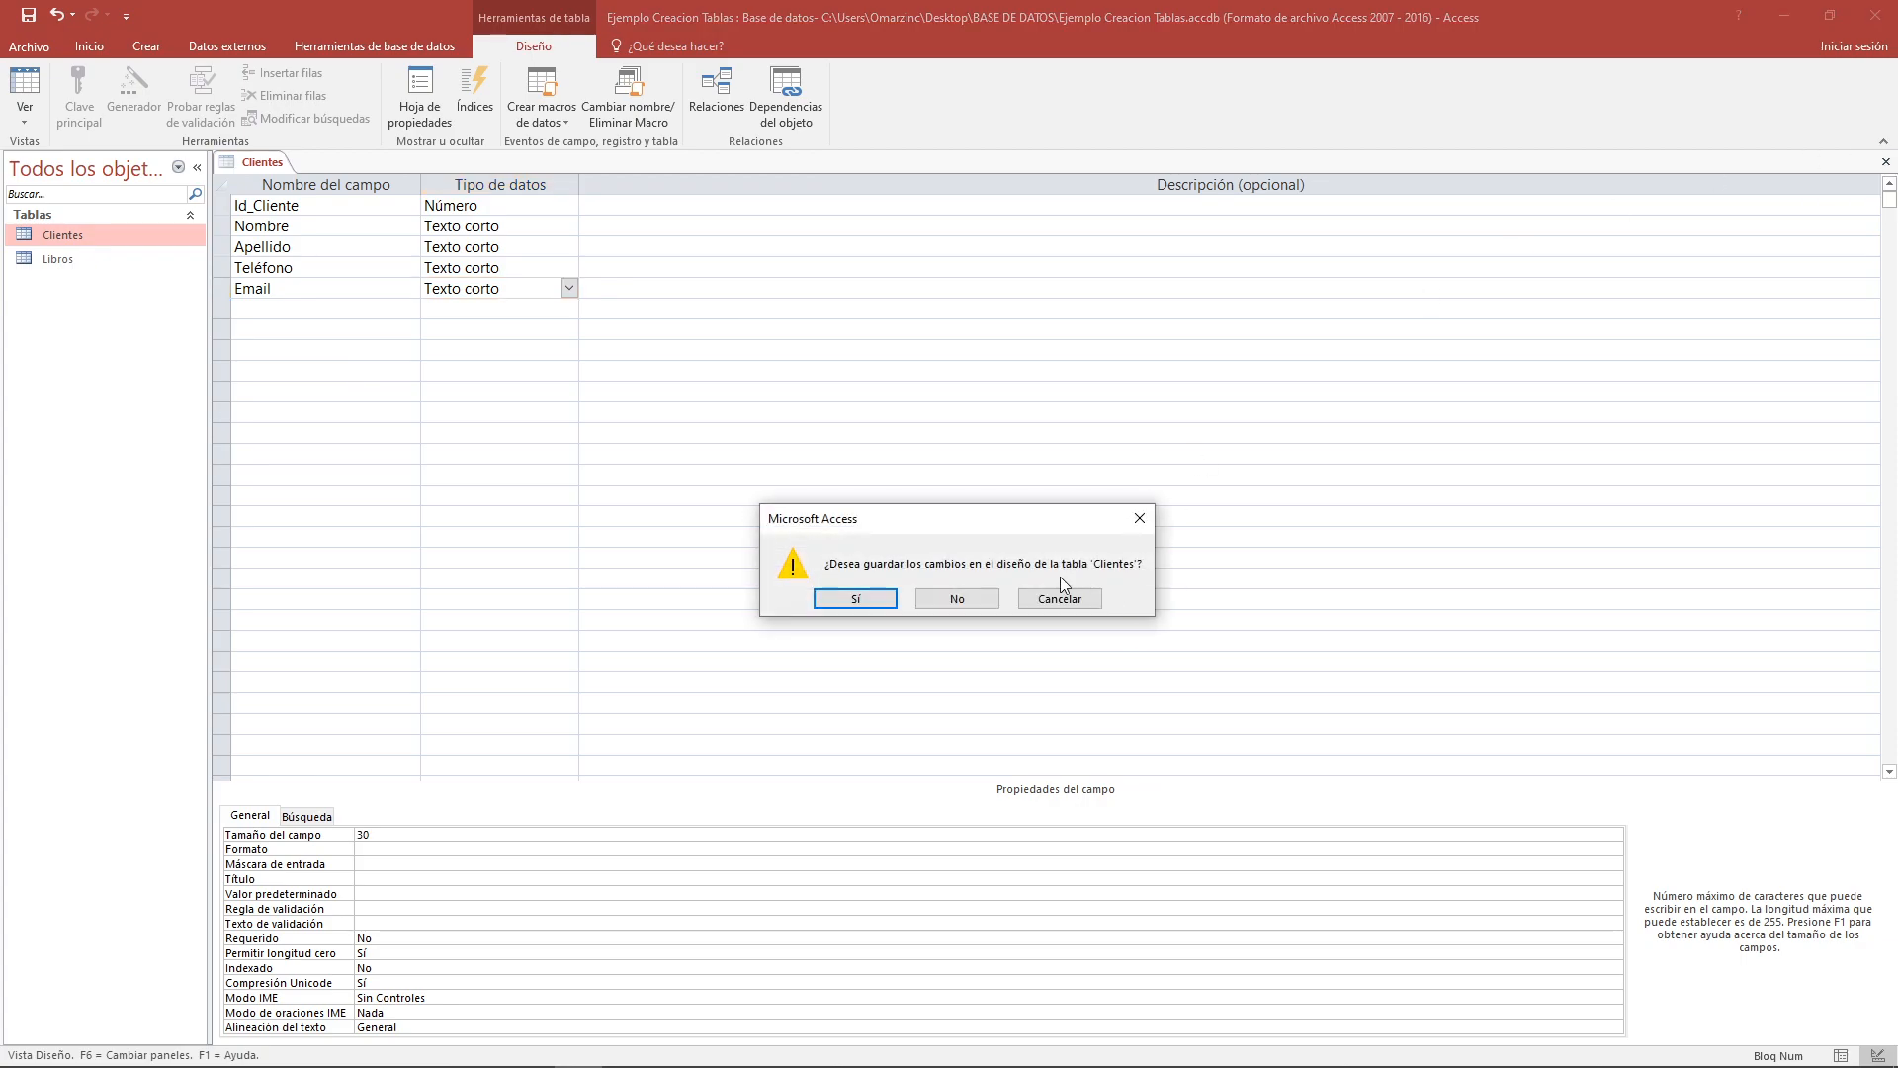
left_click(857, 599)
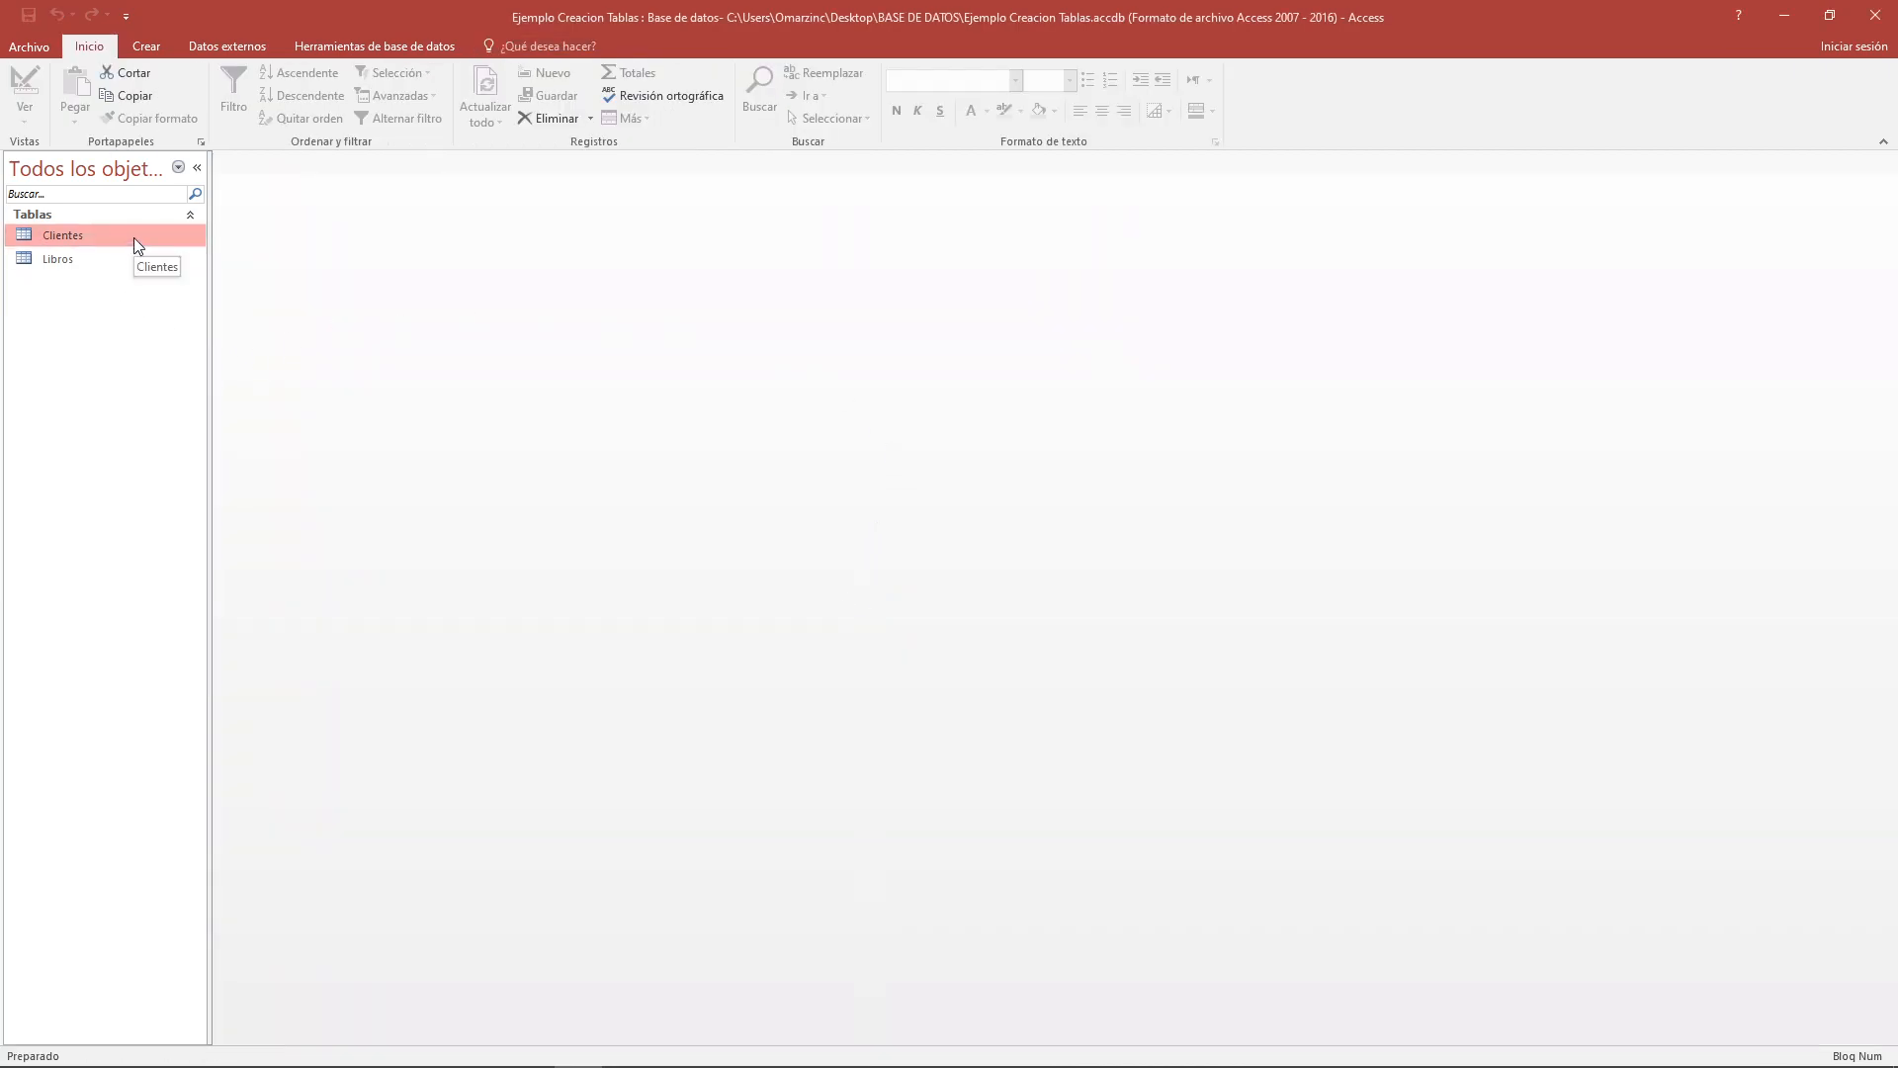
Open the Libros and Clientes tables in datasheet view to review their fields
double_click(127, 260)
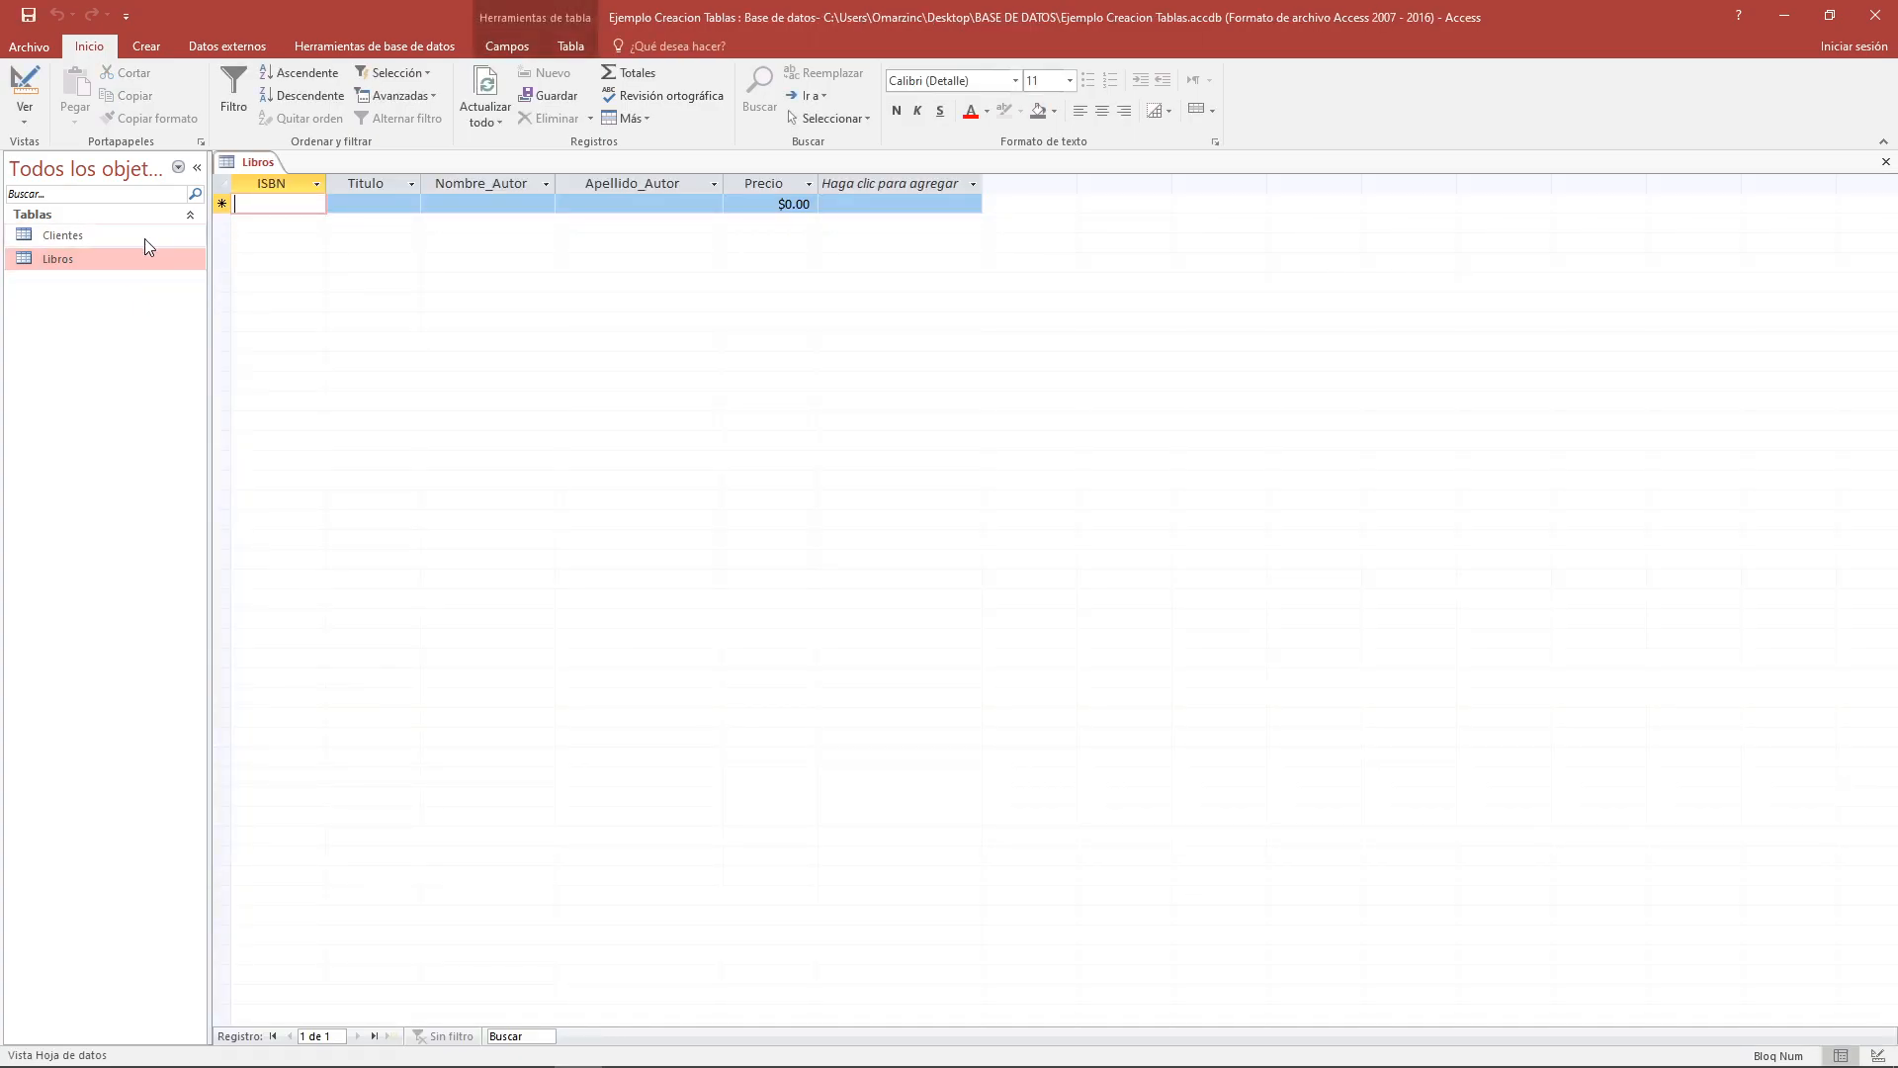
double_click(115, 244)
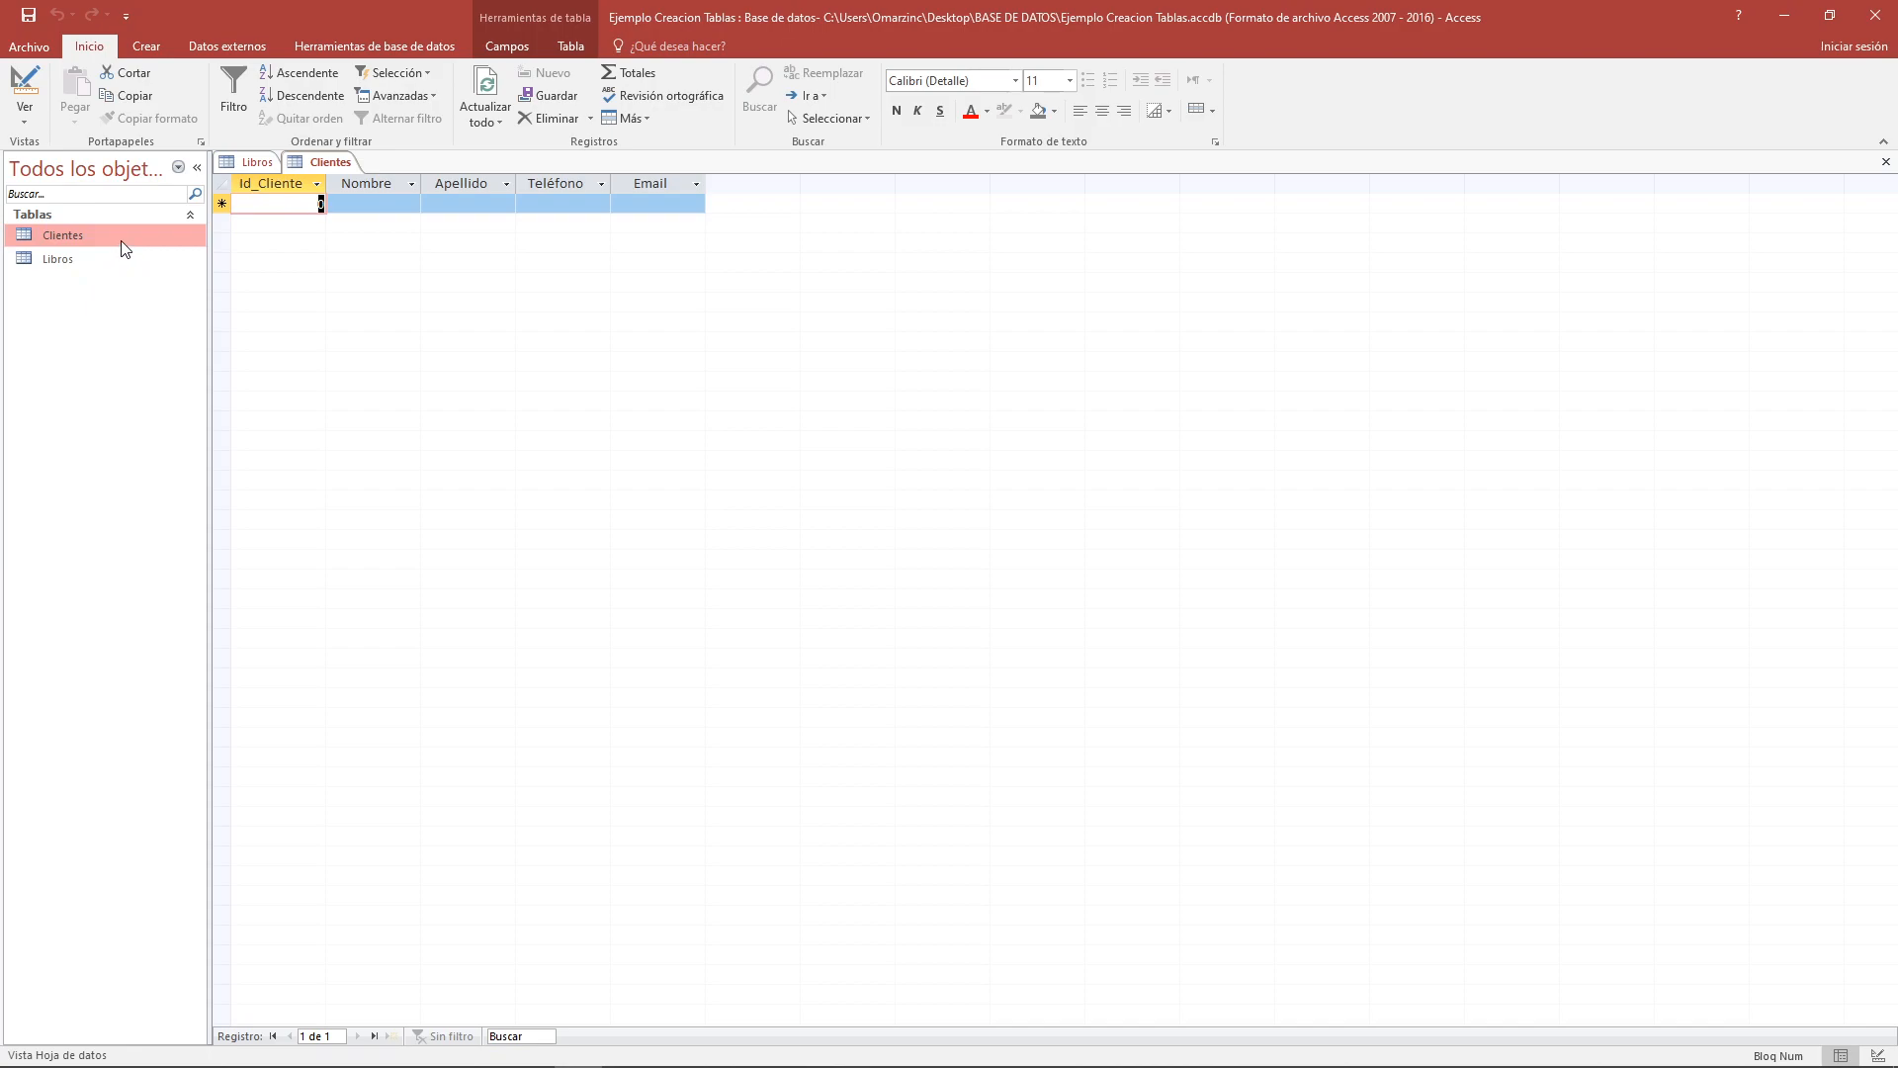
left_click(95, 260)
left_click(110, 237)
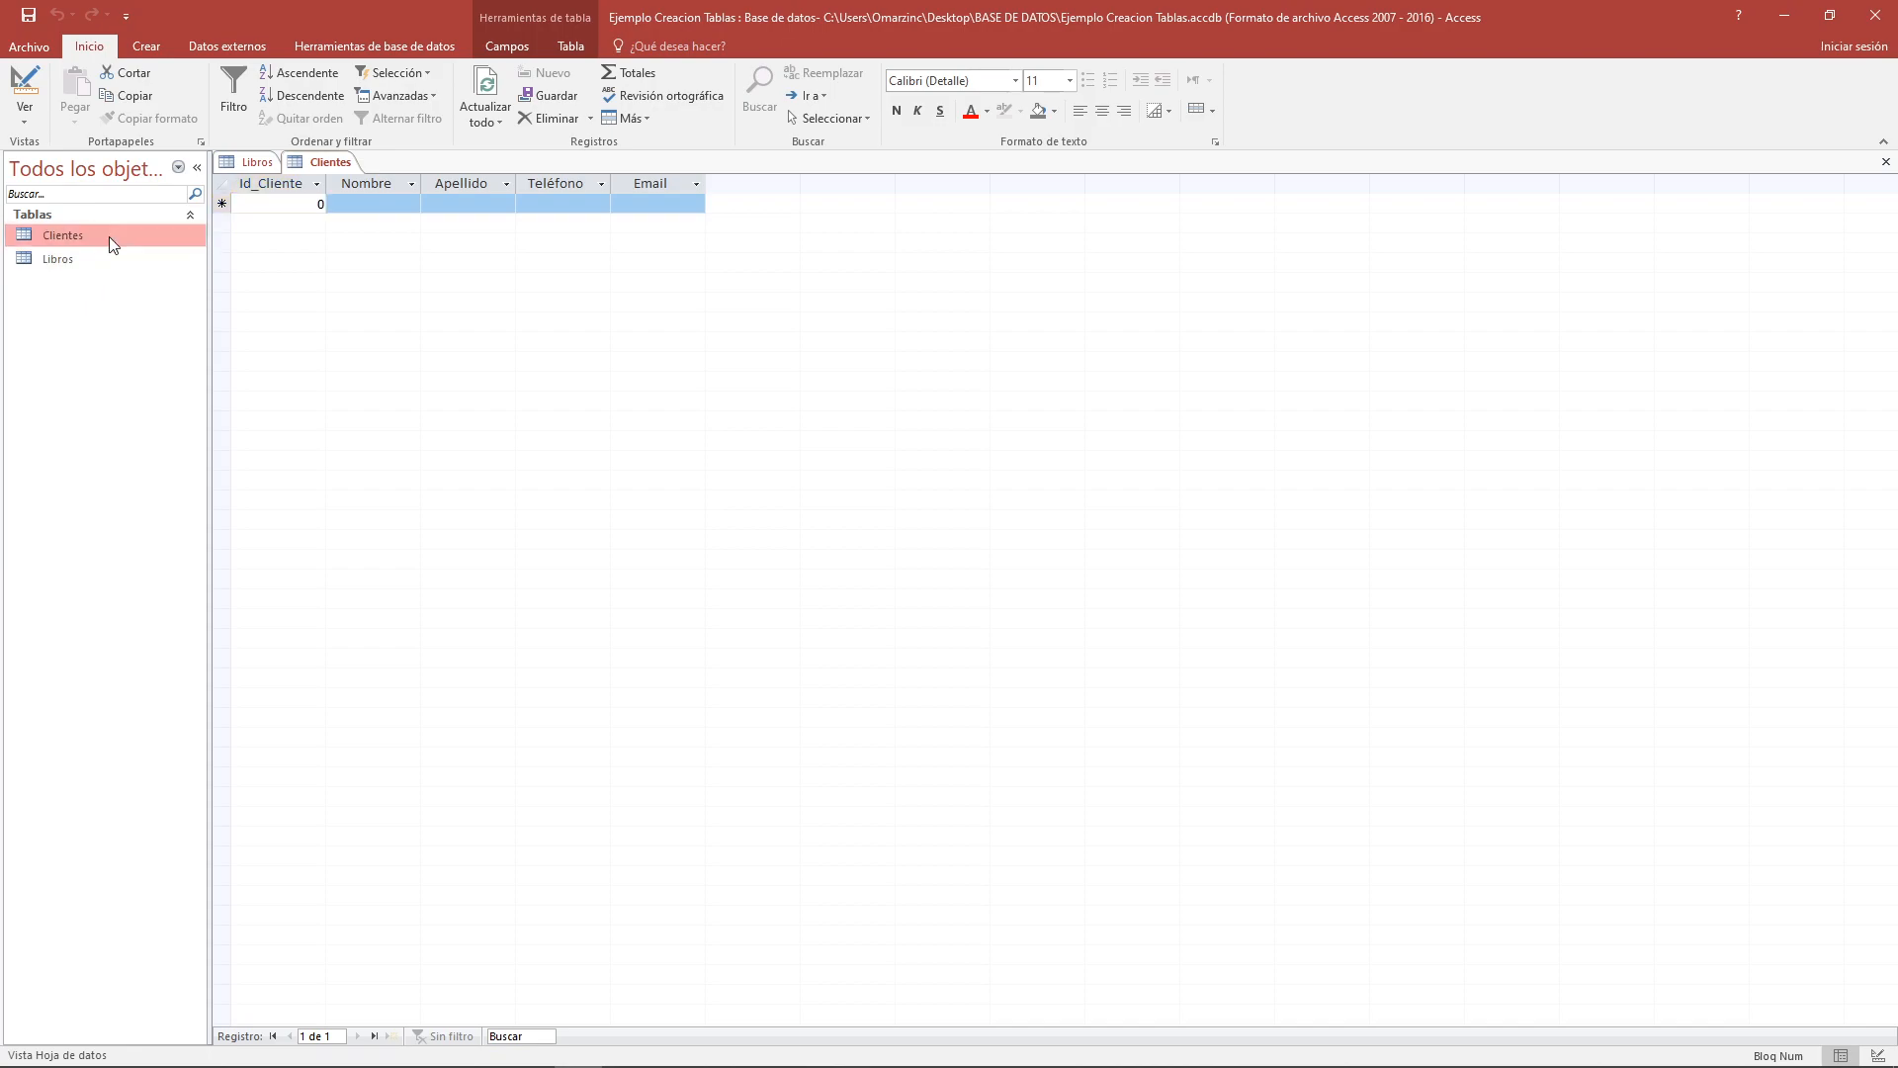
Switch the Clientes table to design view
left_click(23, 117)
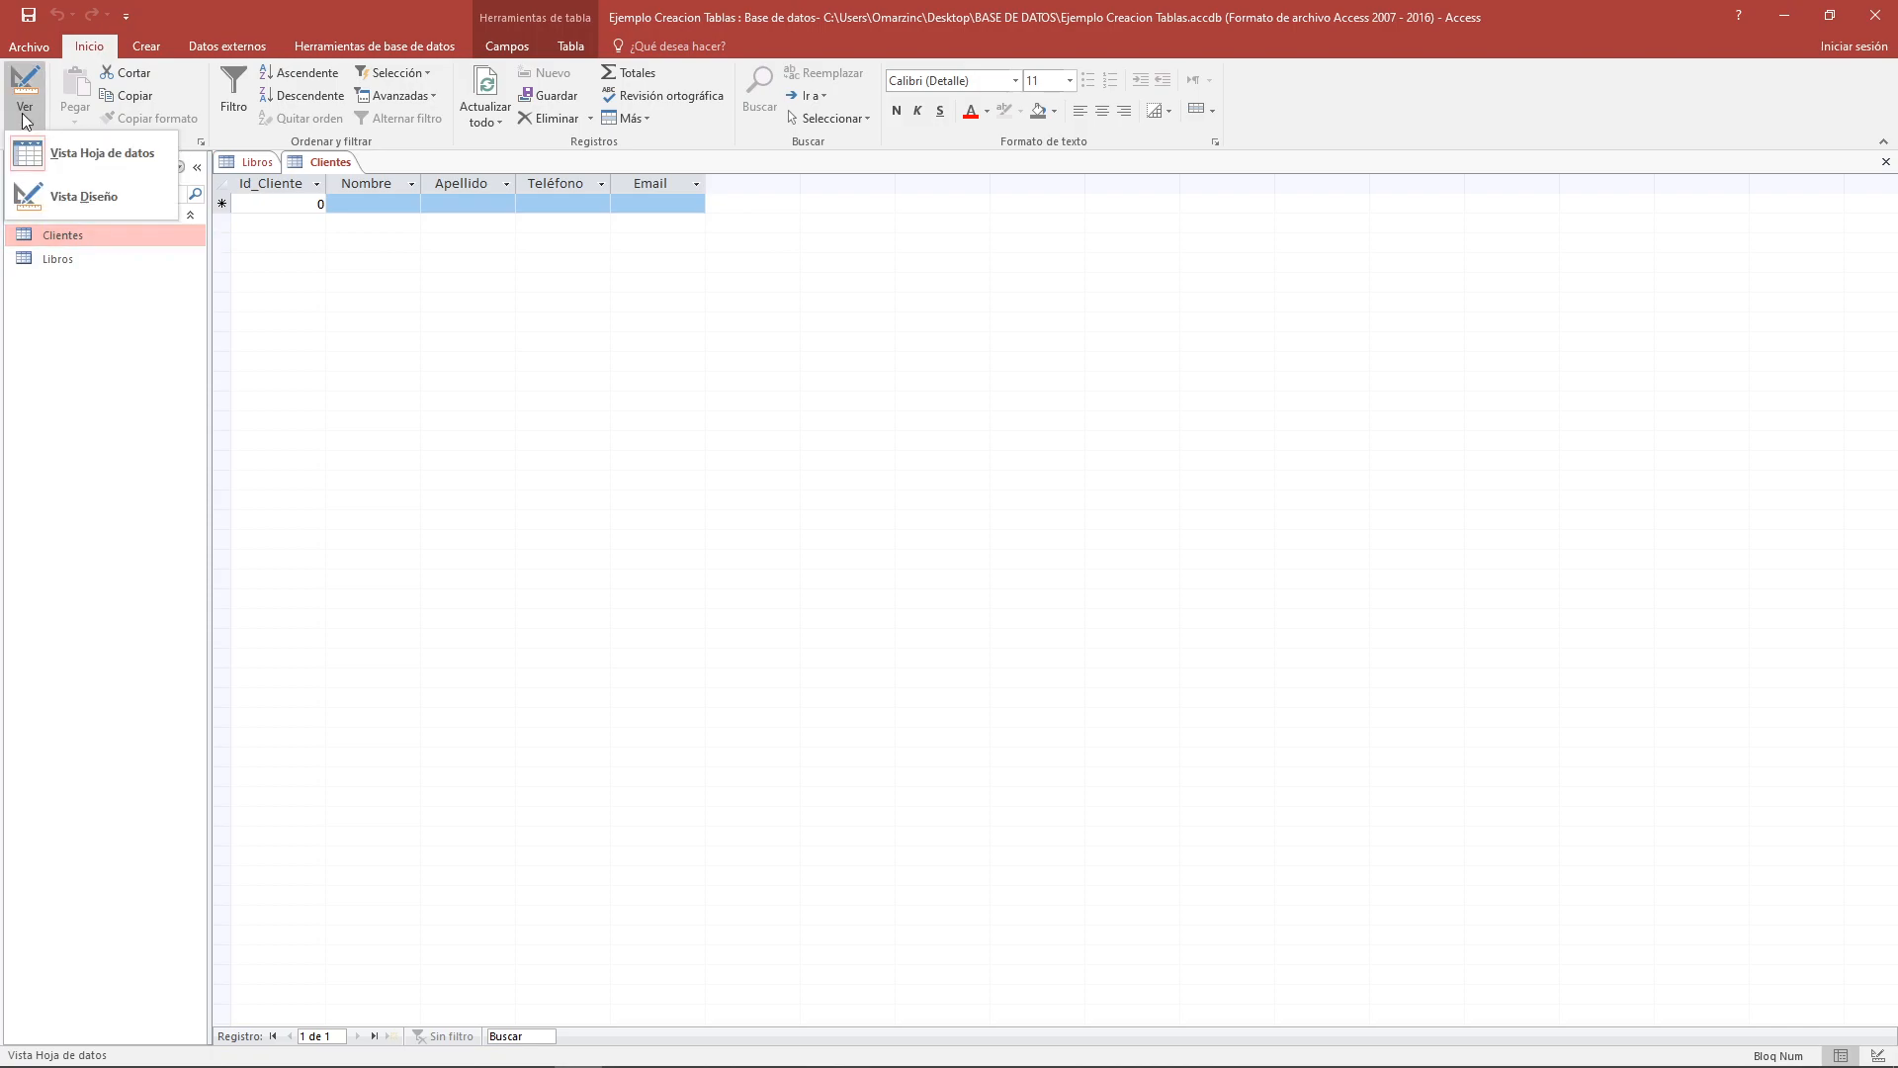
left_click(40, 198)
left_click(343, 375)
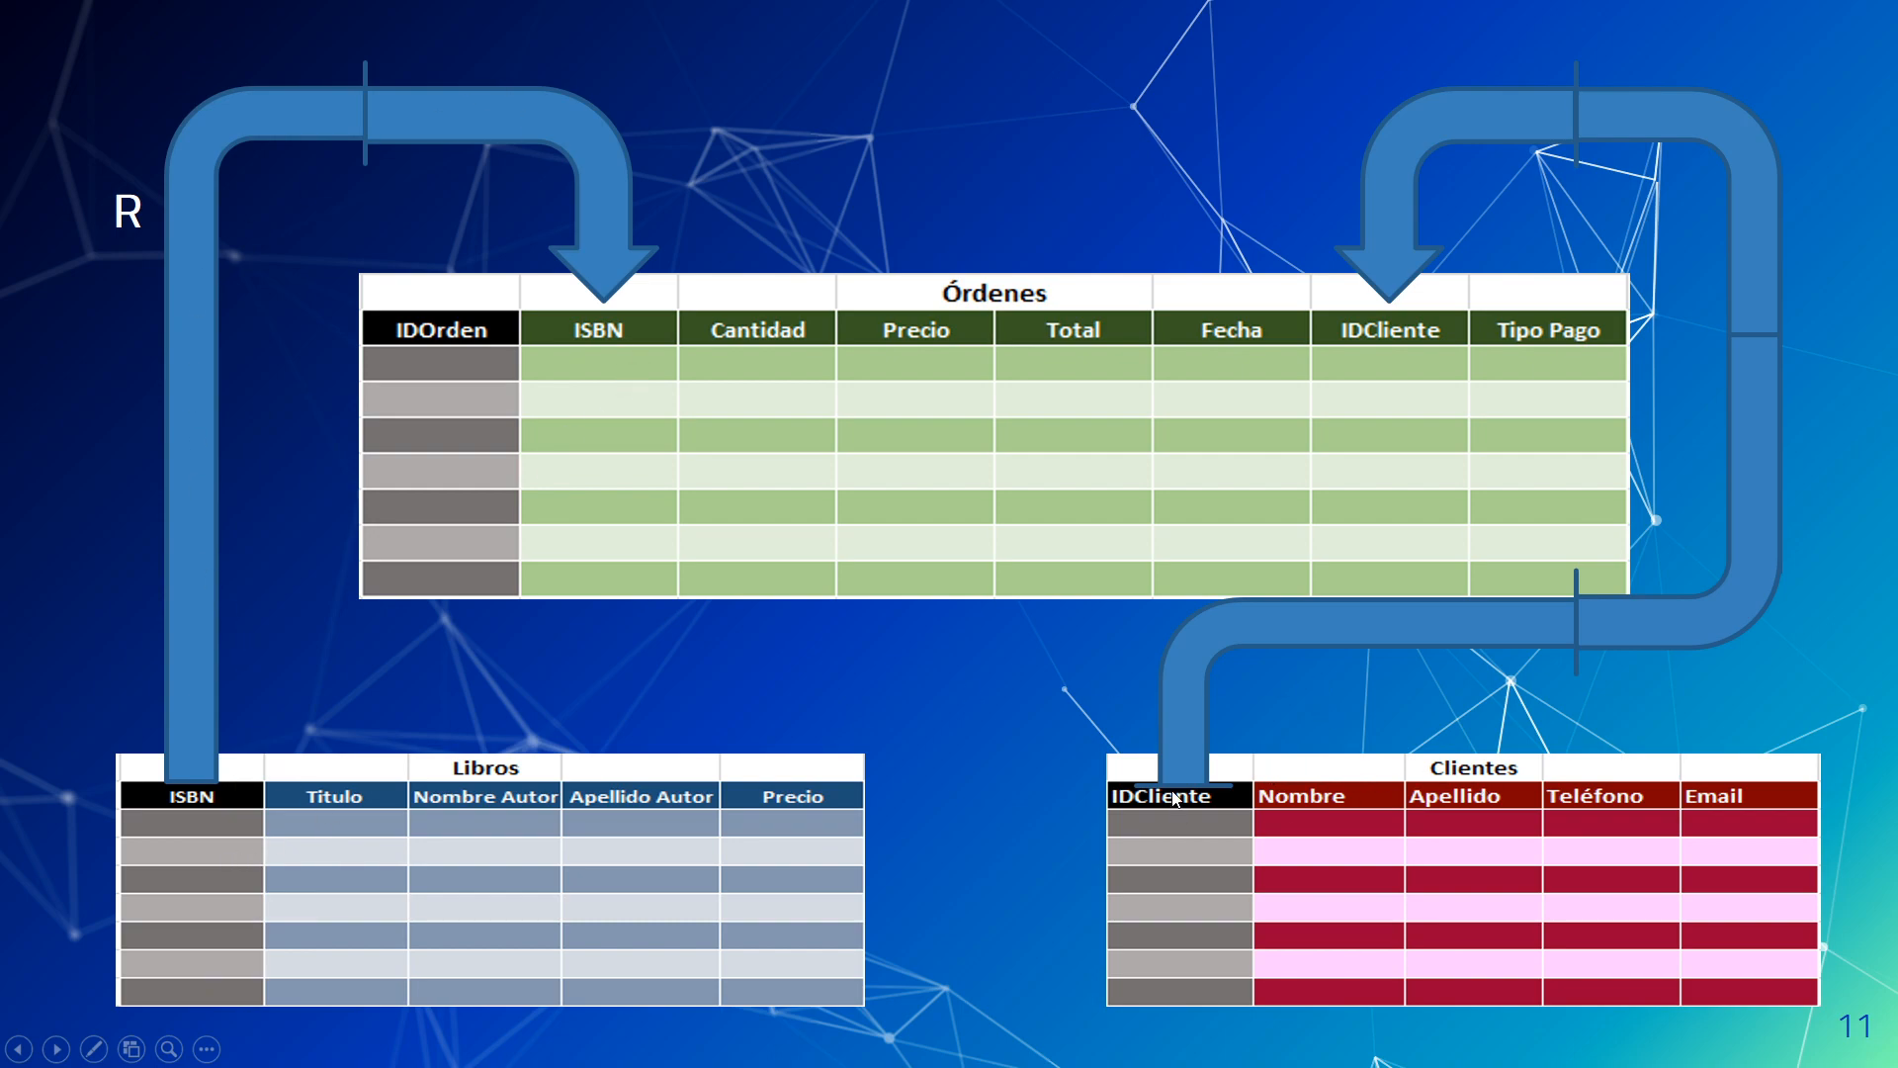
Check the key fields on the table relationship slide in PowerPoint, and return to the Clientes design in Access
key("Escape")
key("alt+Tab")
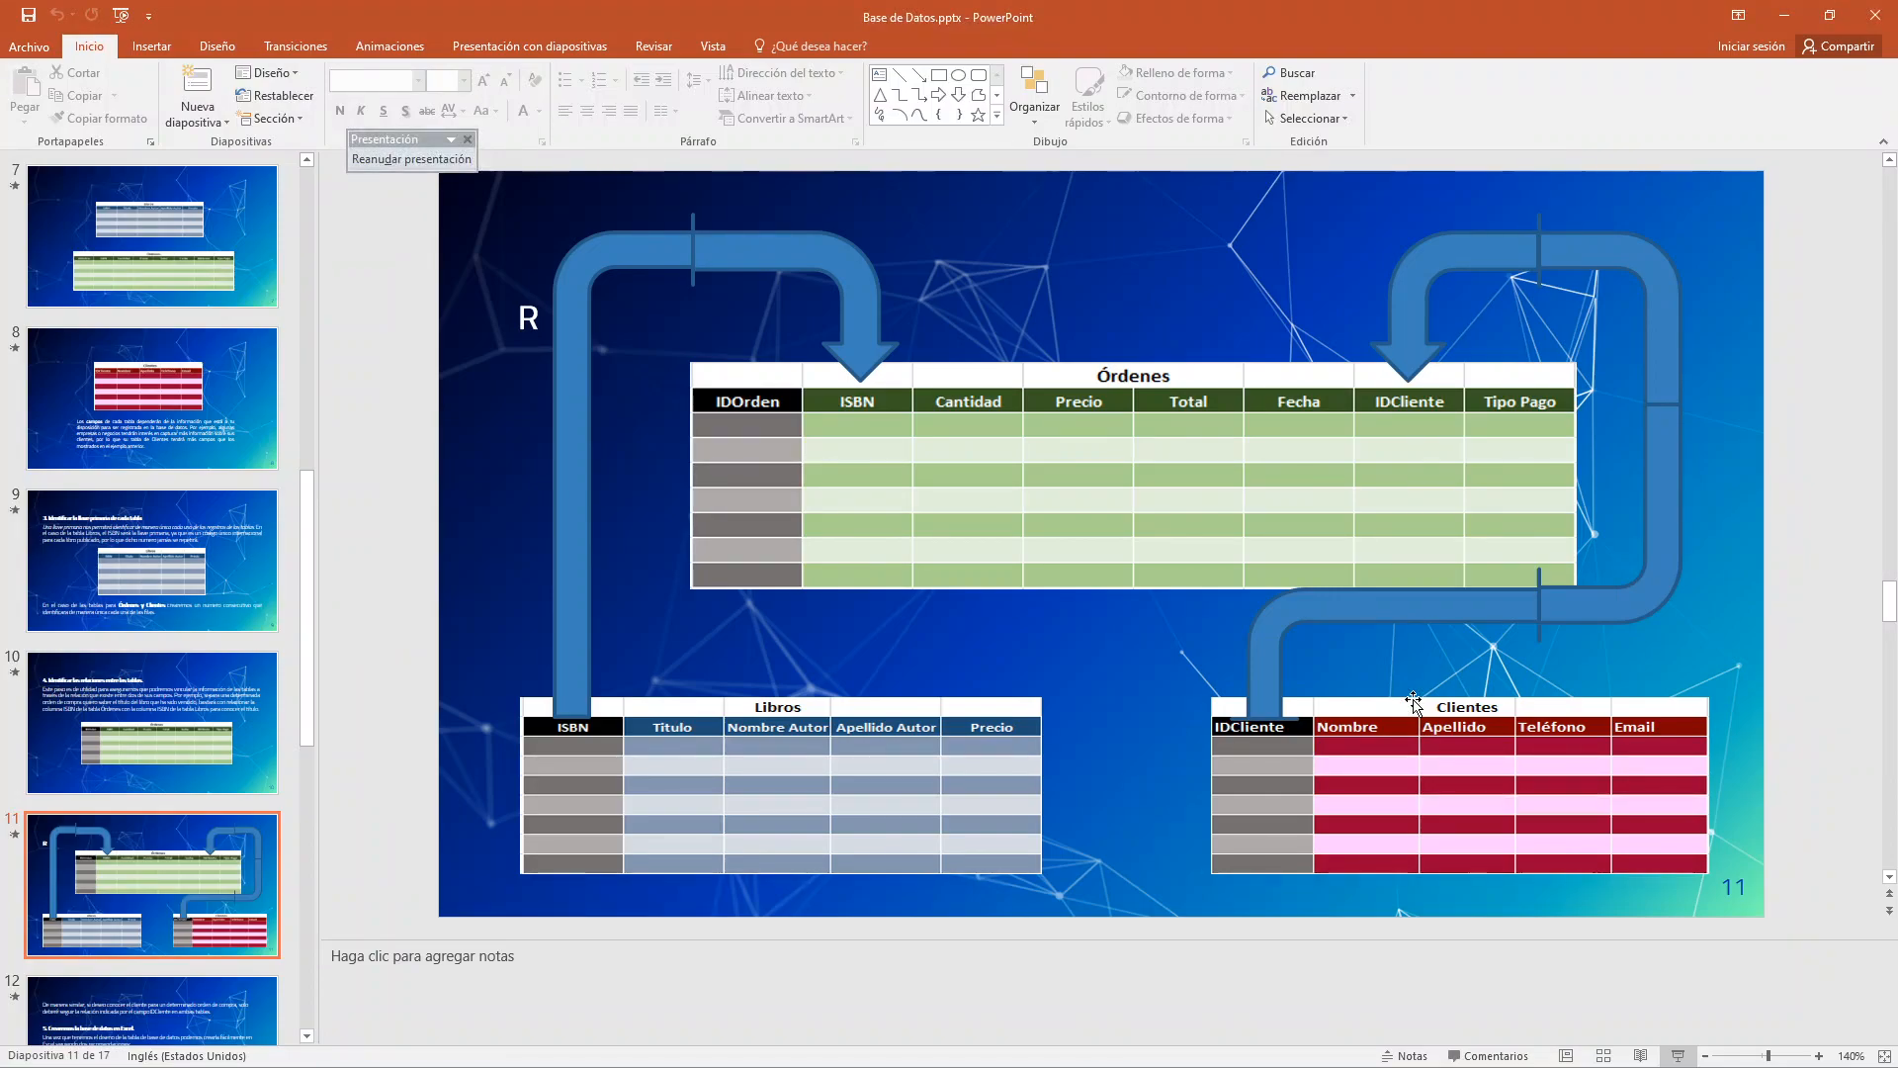
key("alt+Tab")
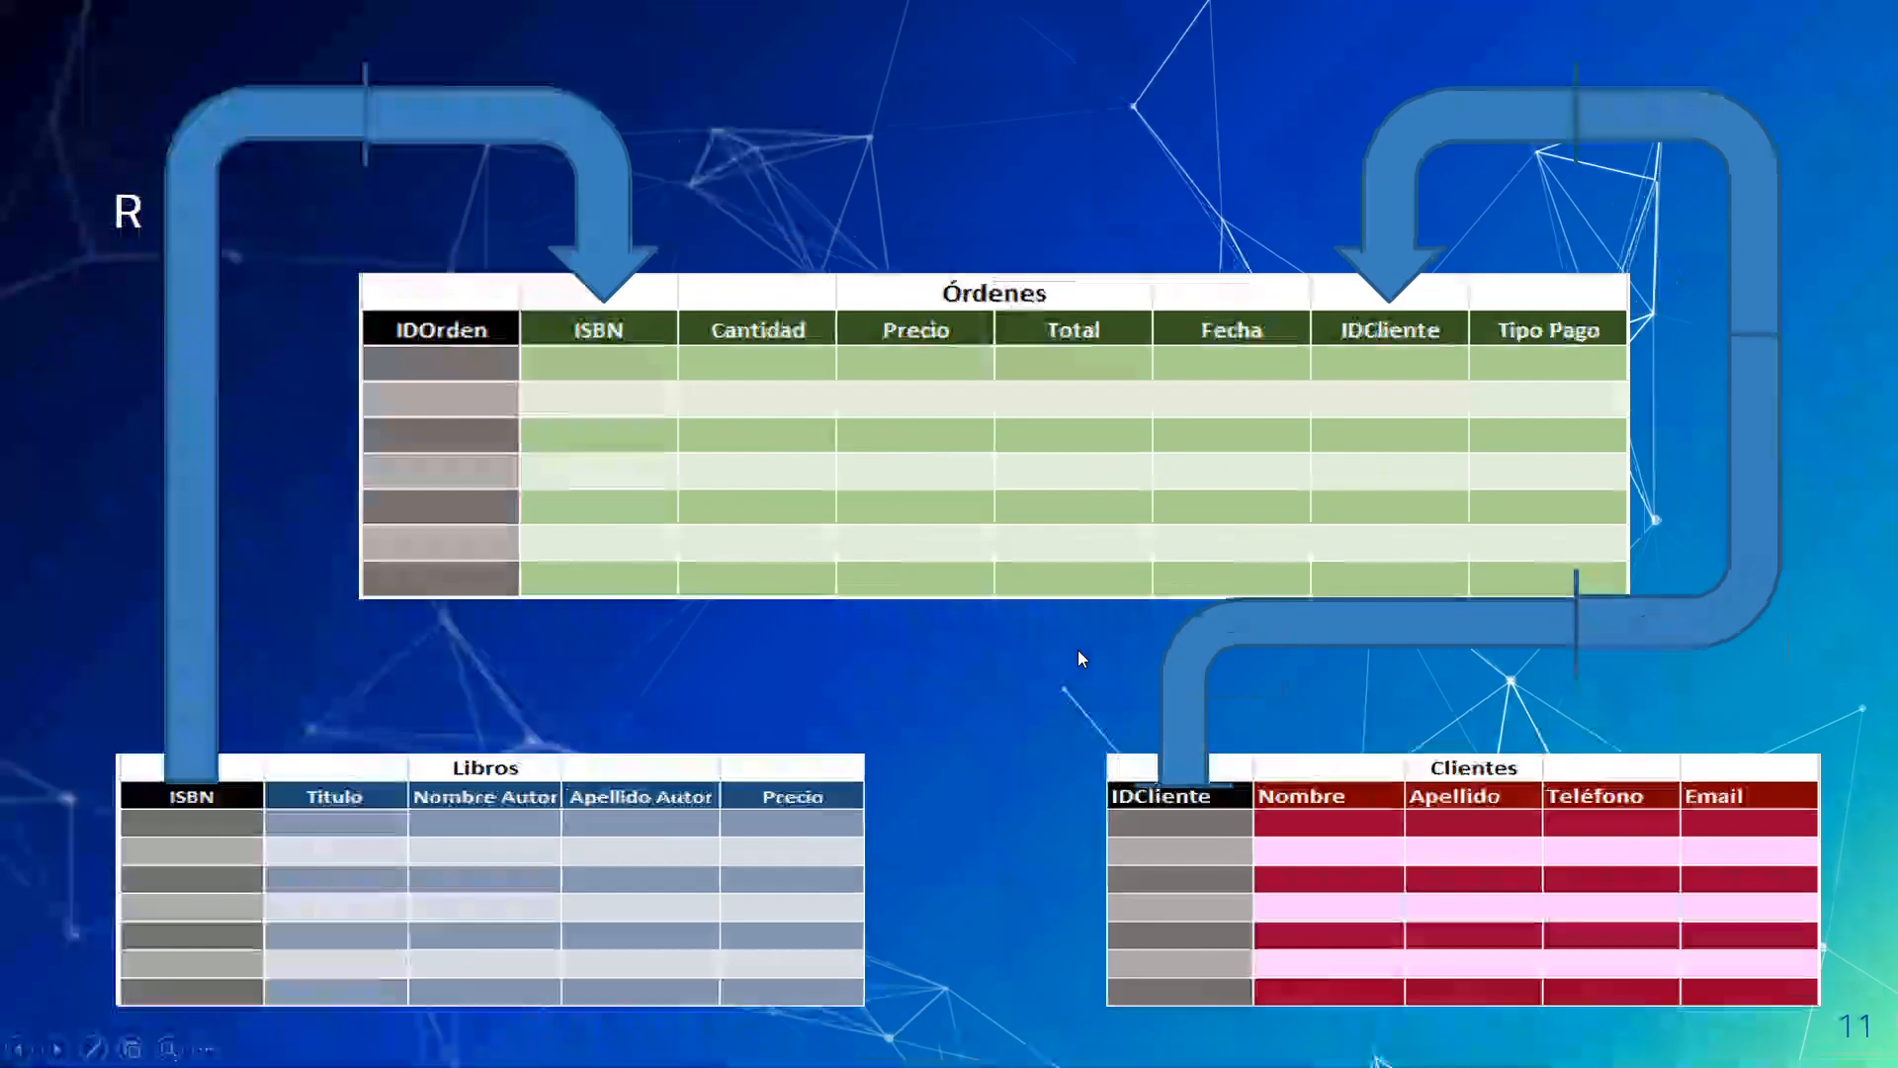
key("alt+Tab")
left_click(1153, 648)
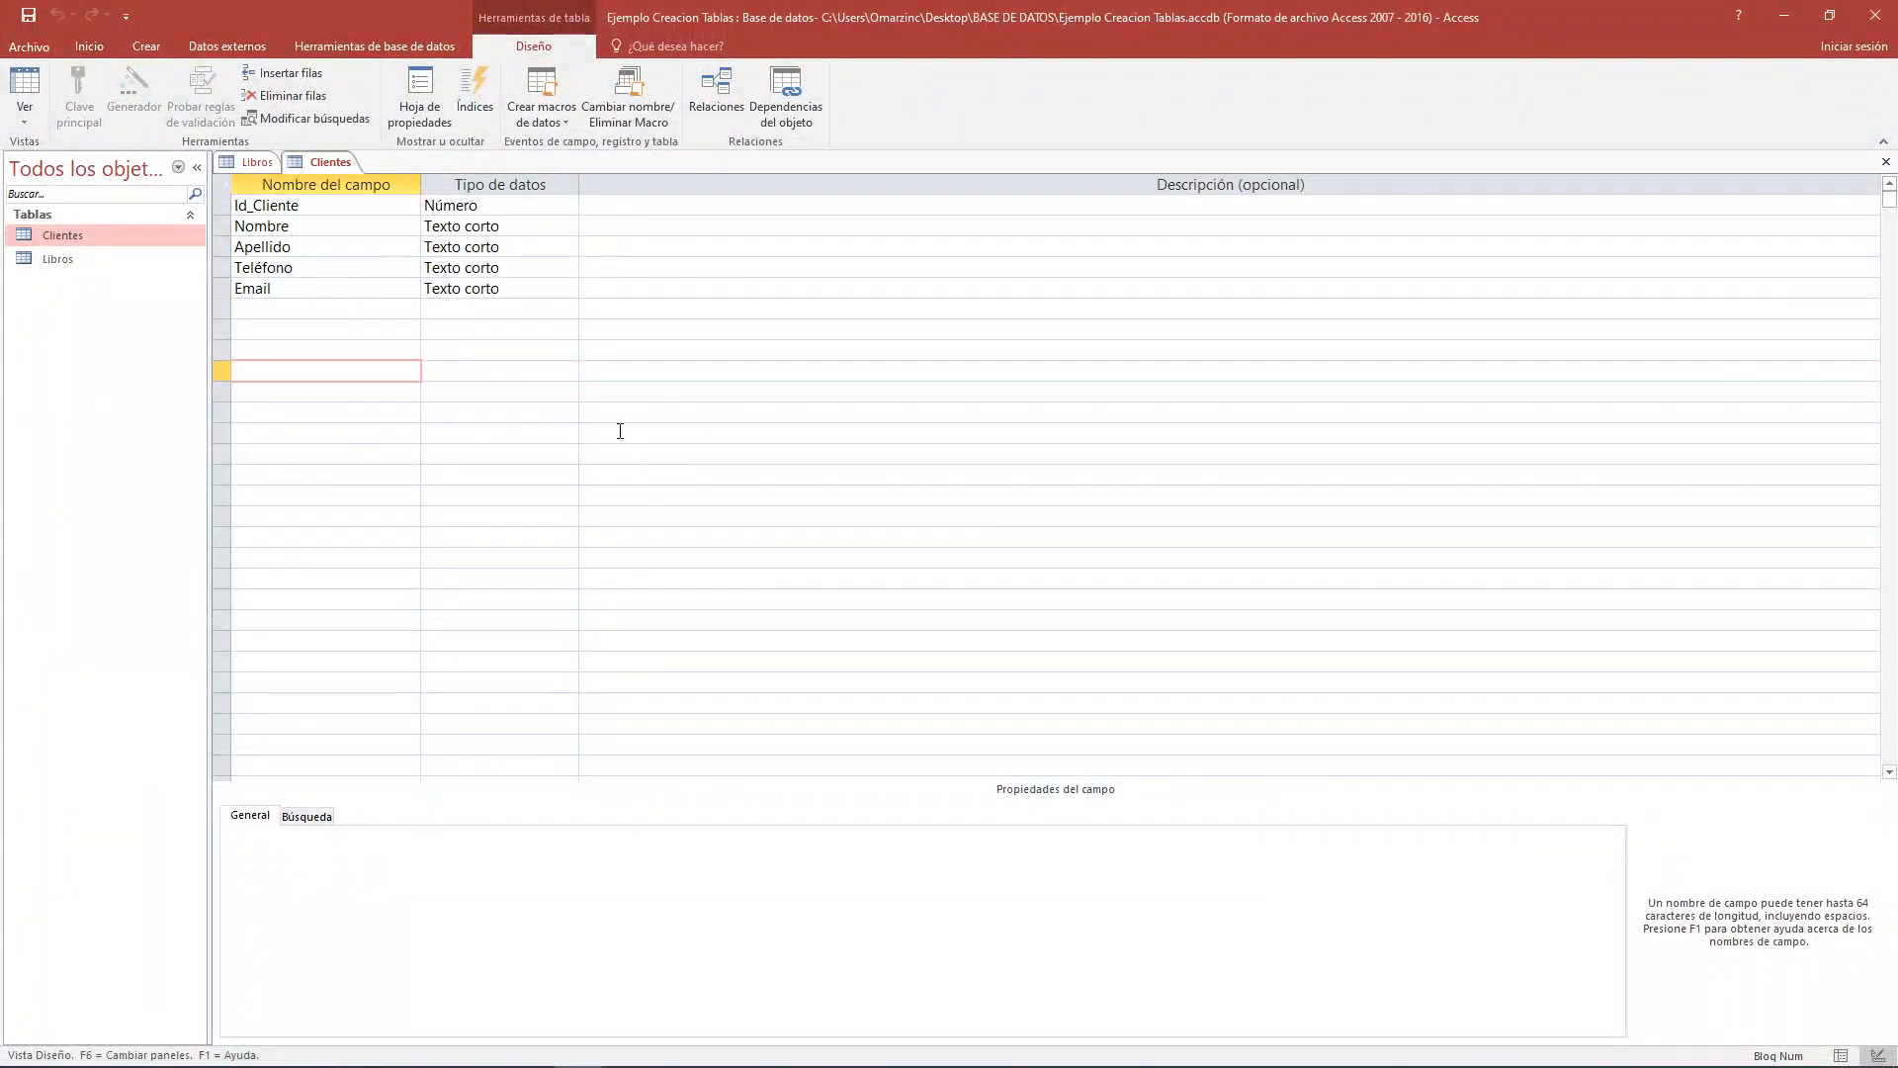
Make the Id_Cliente field the primary key of the Clientes table
left_click(223, 204)
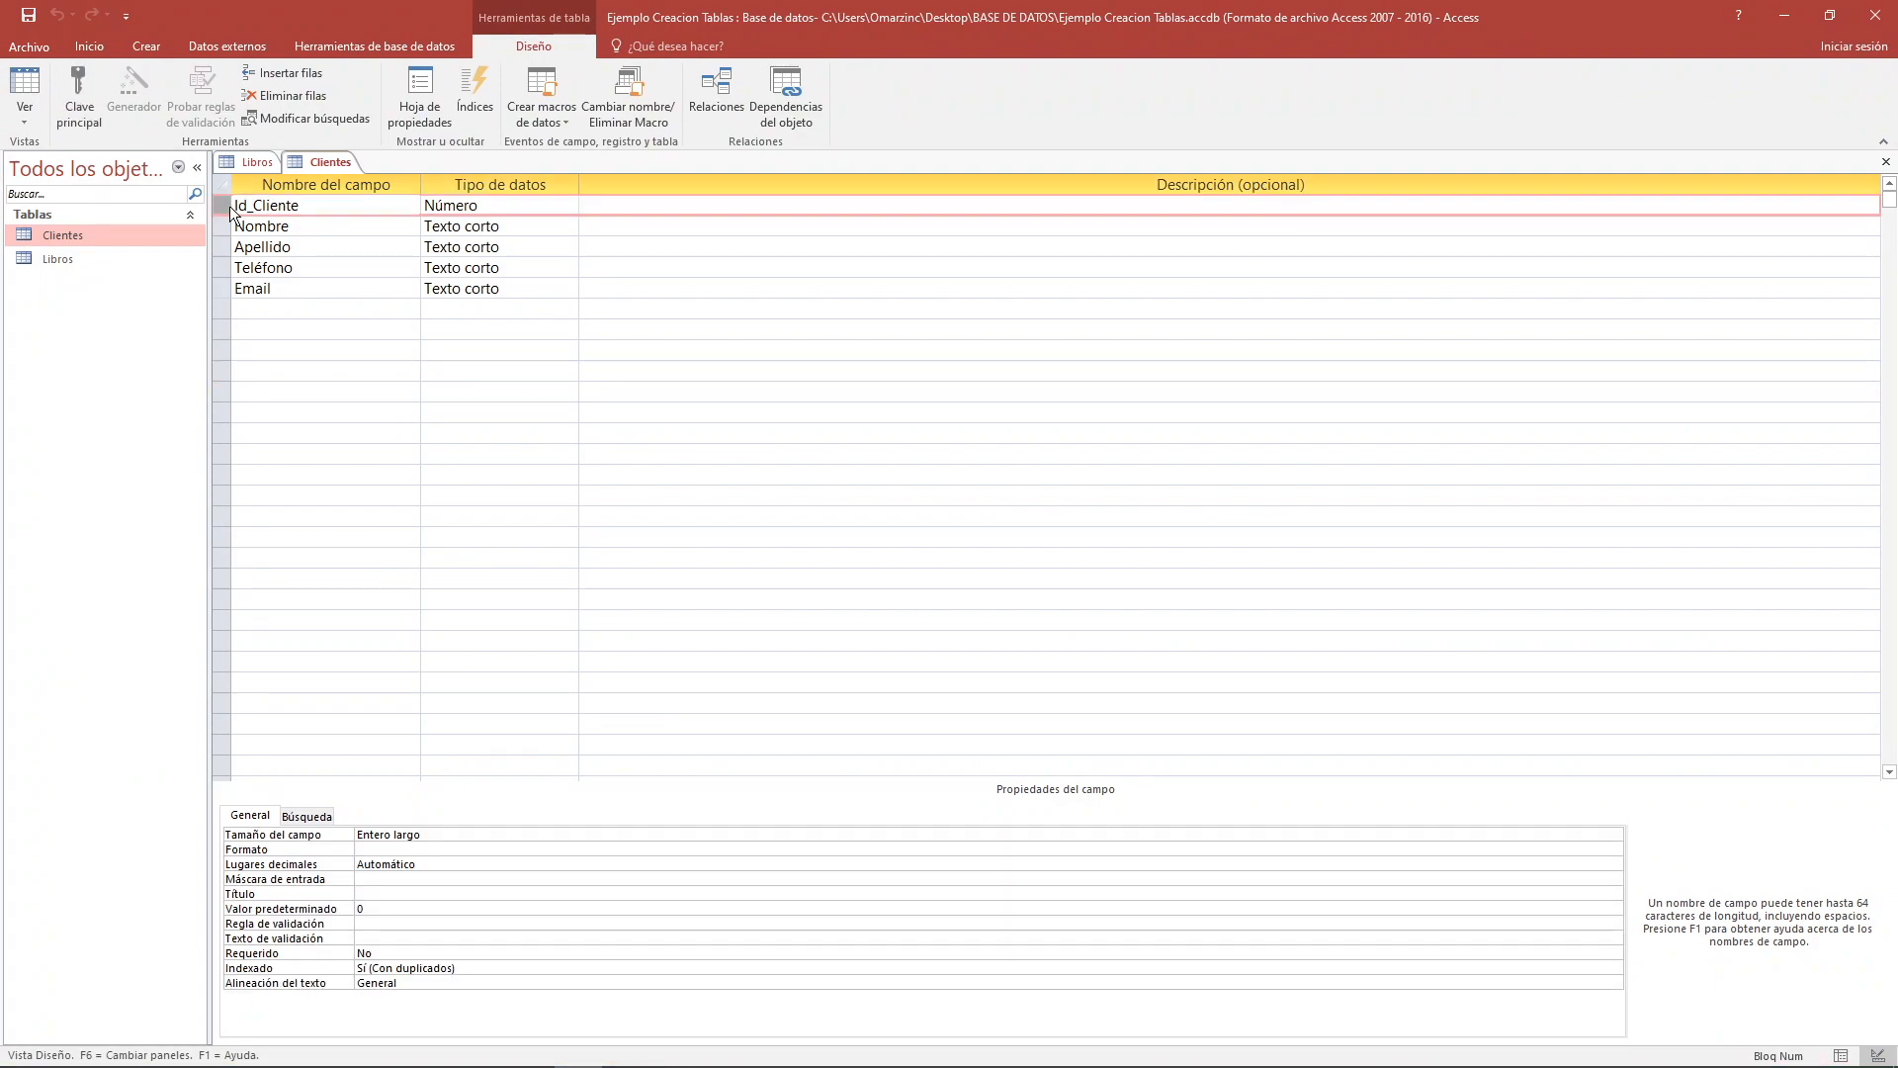
right_click(229, 207)
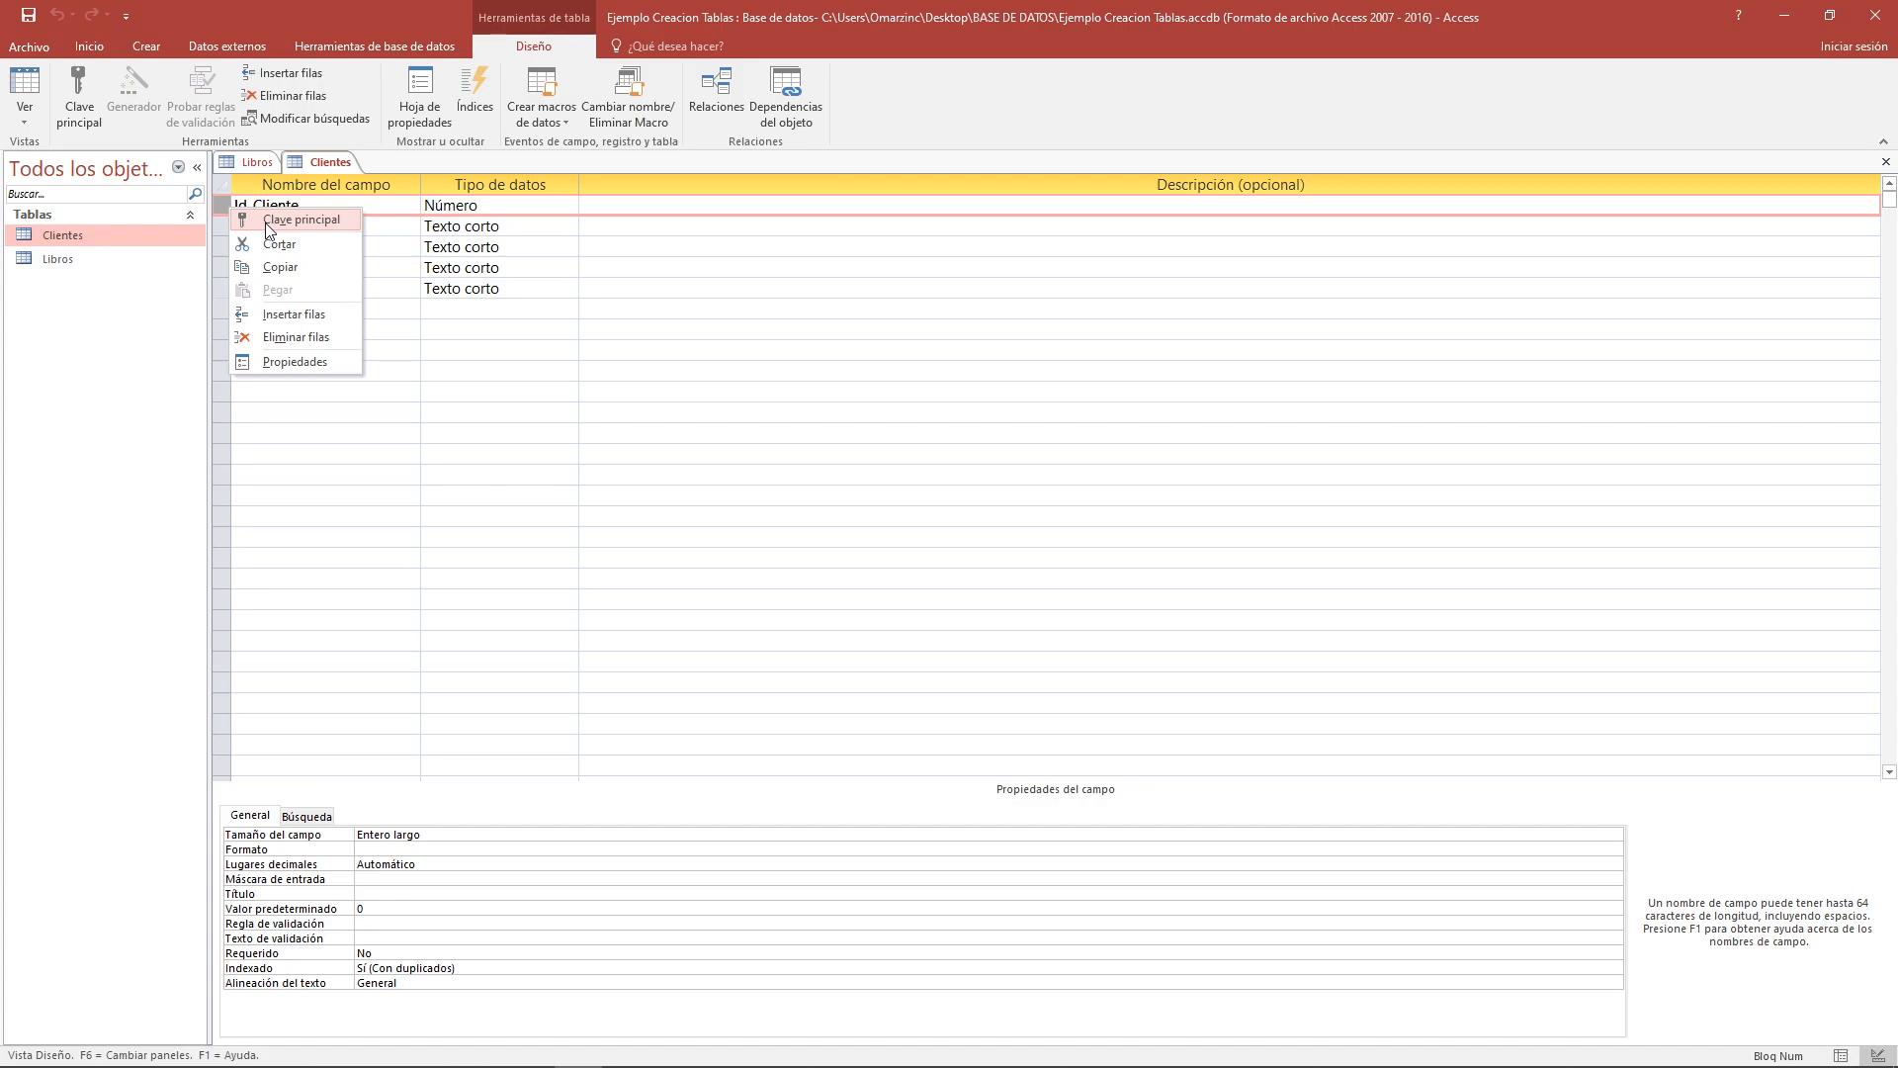
left_click(627, 255)
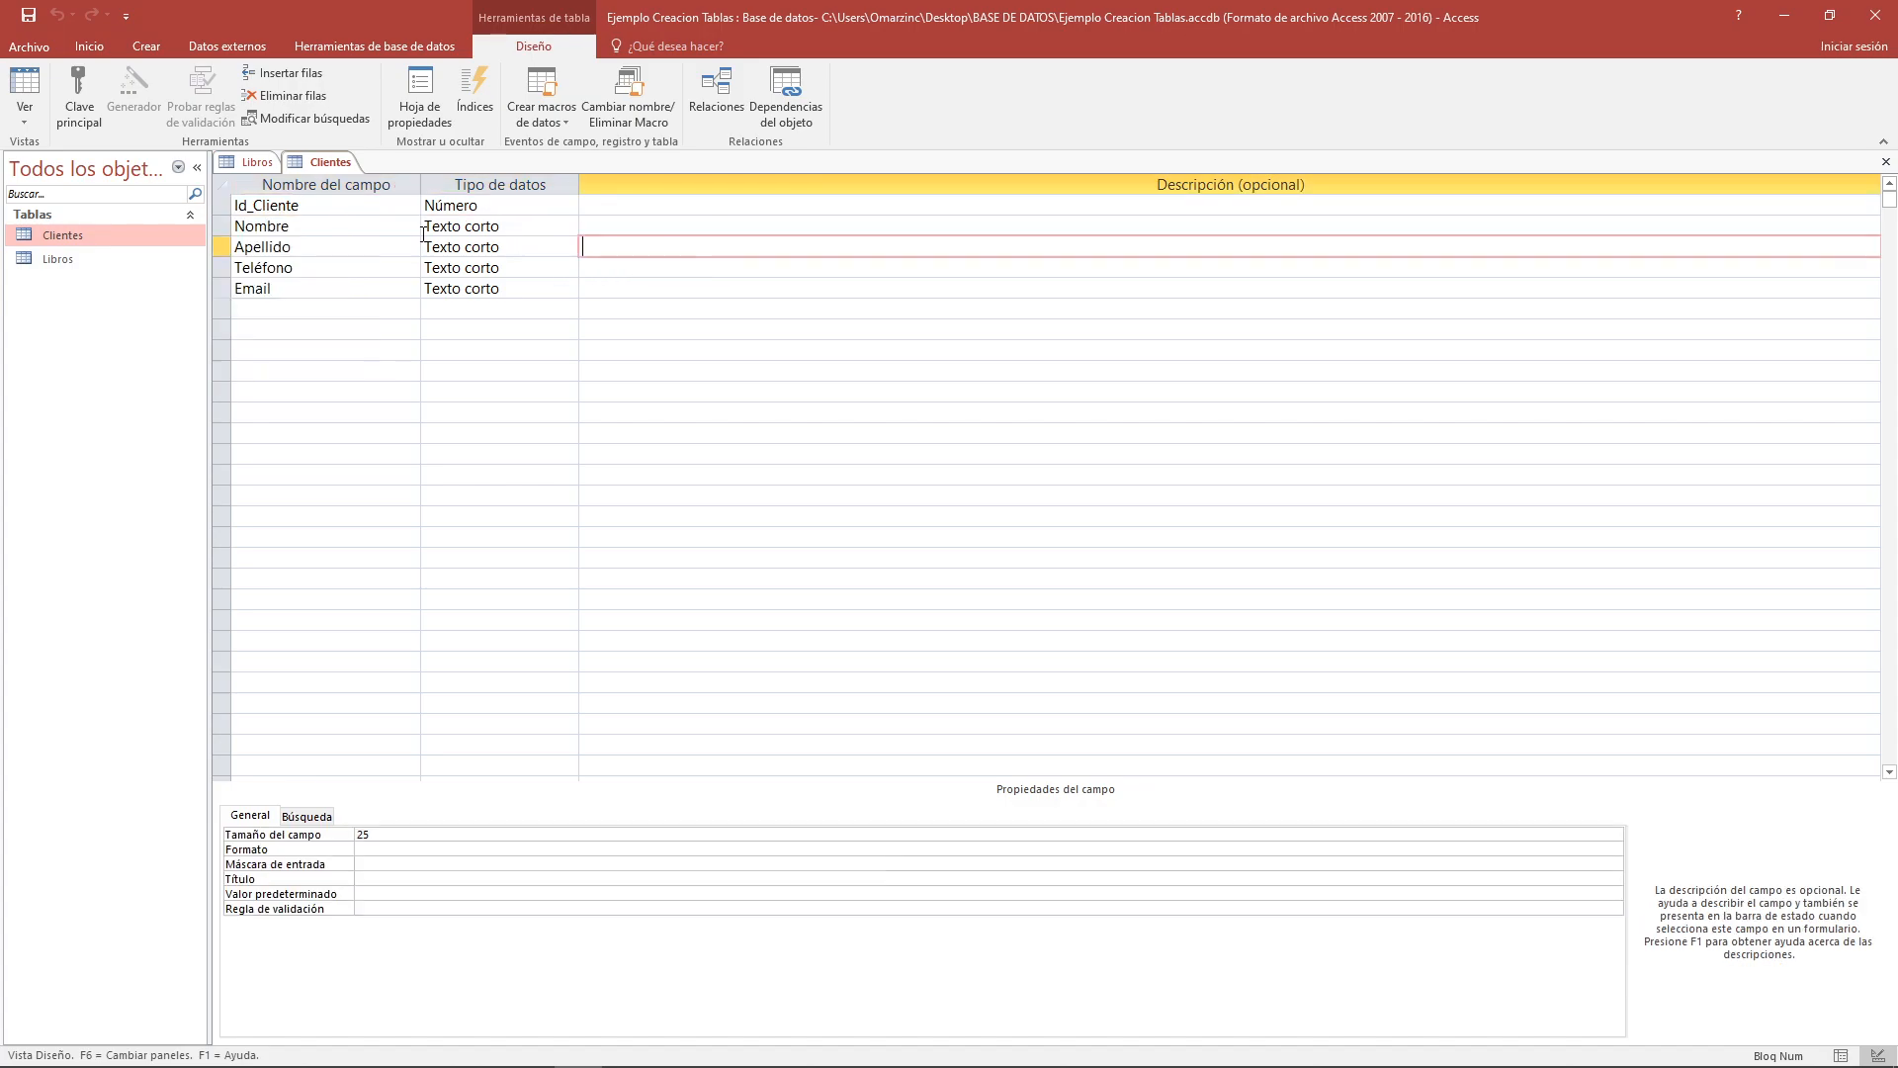
left_click(225, 206)
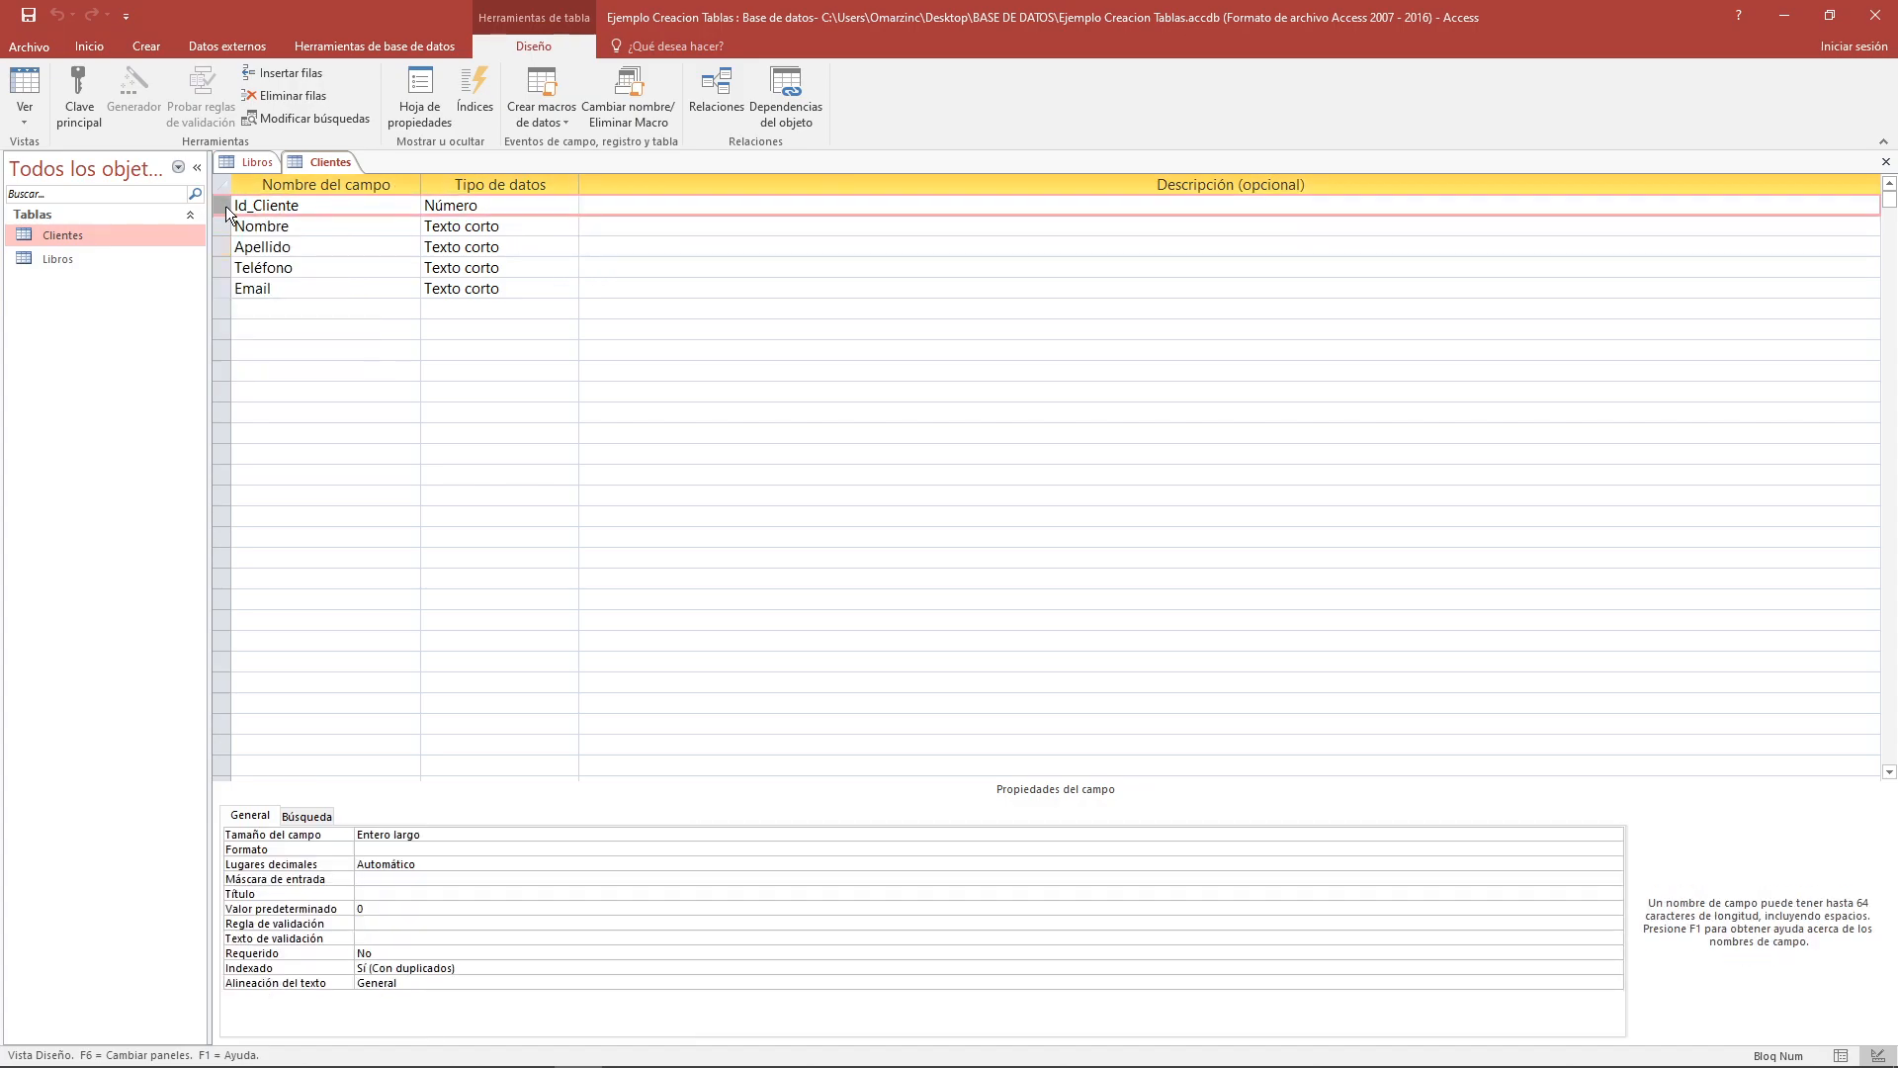
left_click(86, 86)
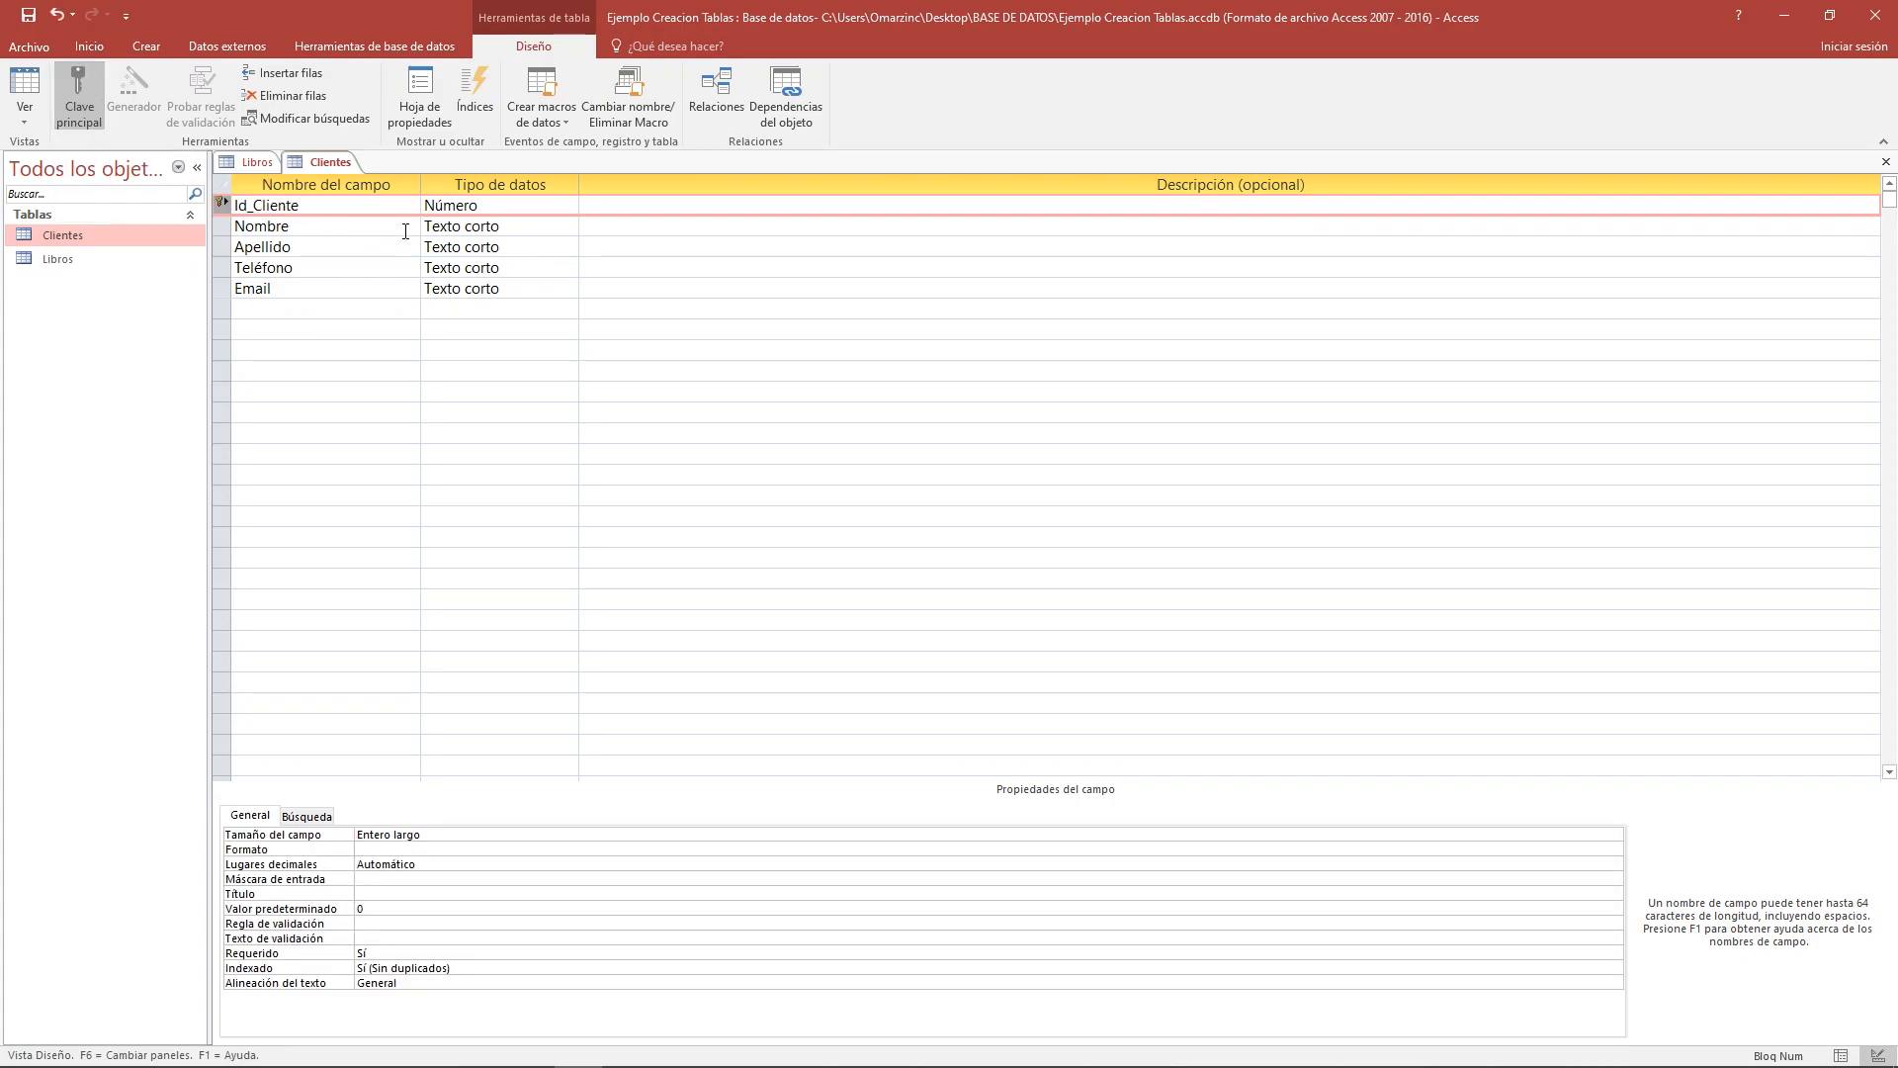
Close the Clientes table, saving its design changes, and close the Libros table
left_click(1886, 162)
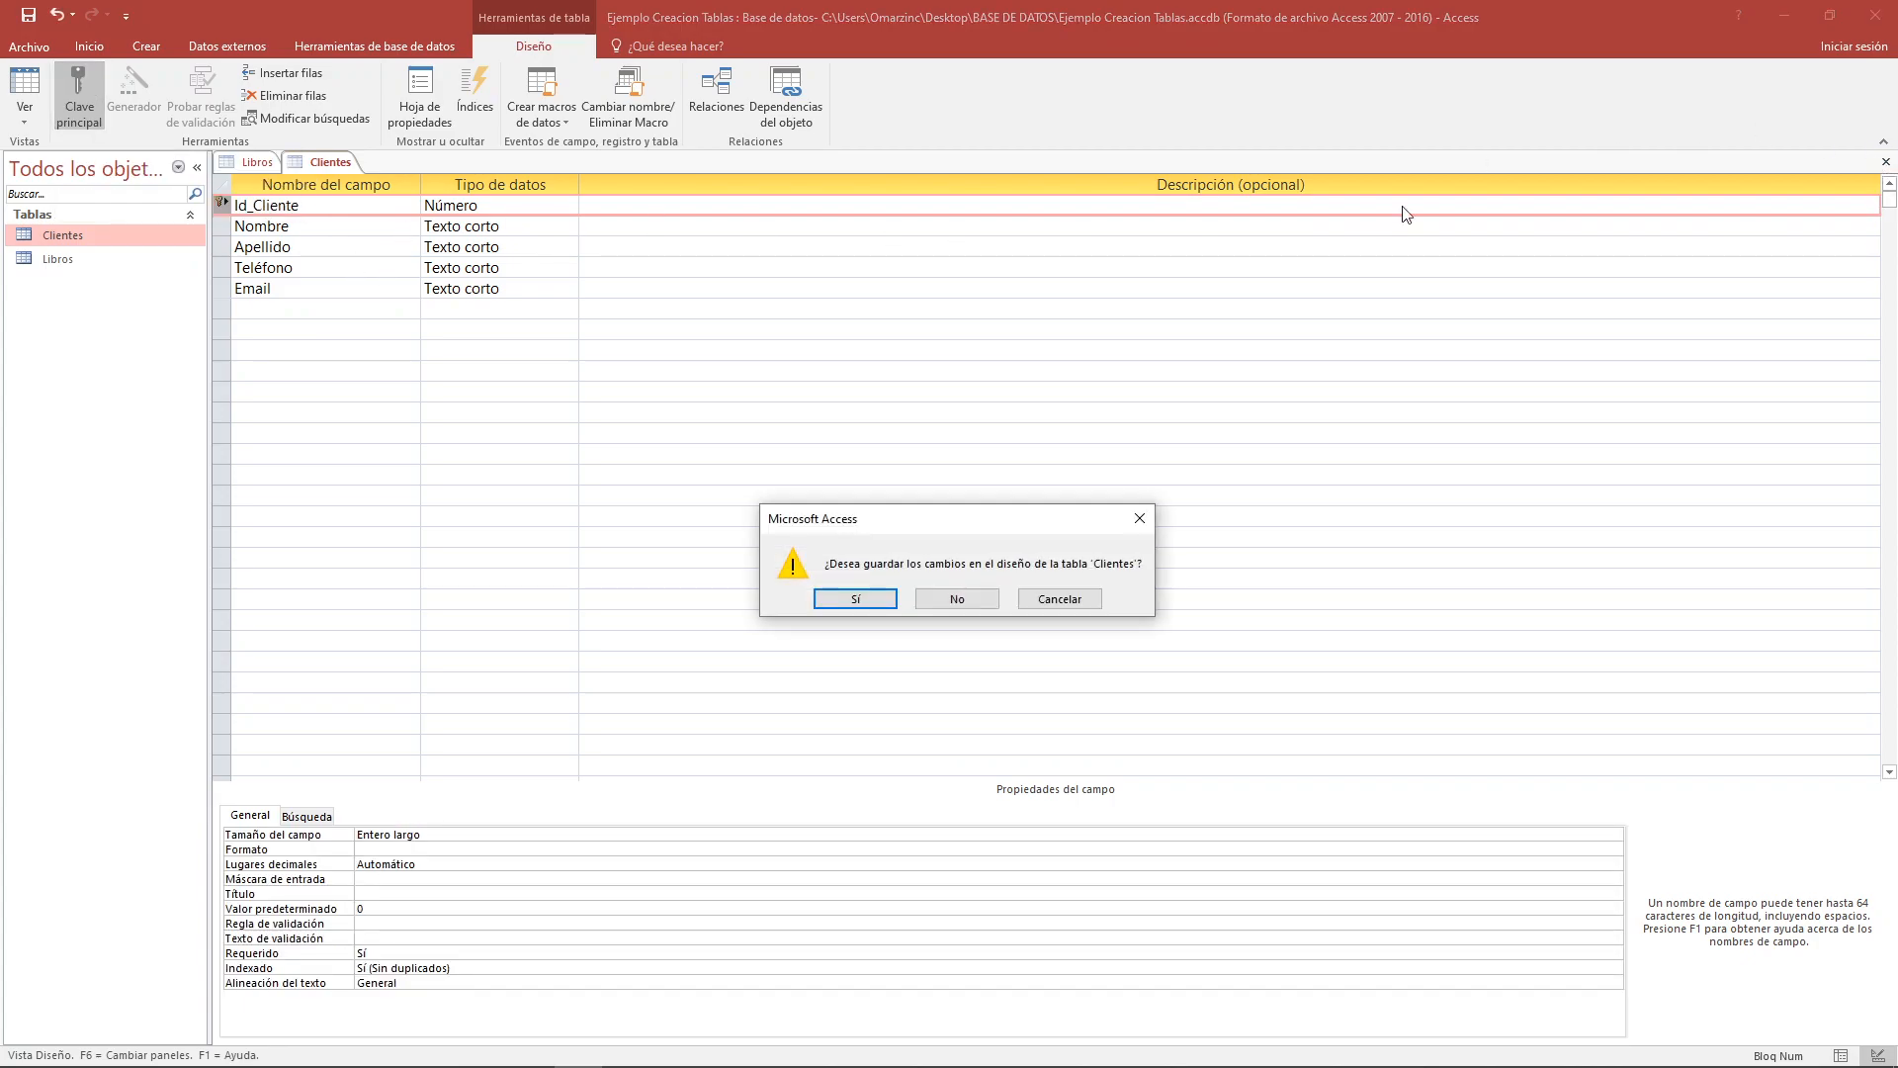
left_click(874, 600)
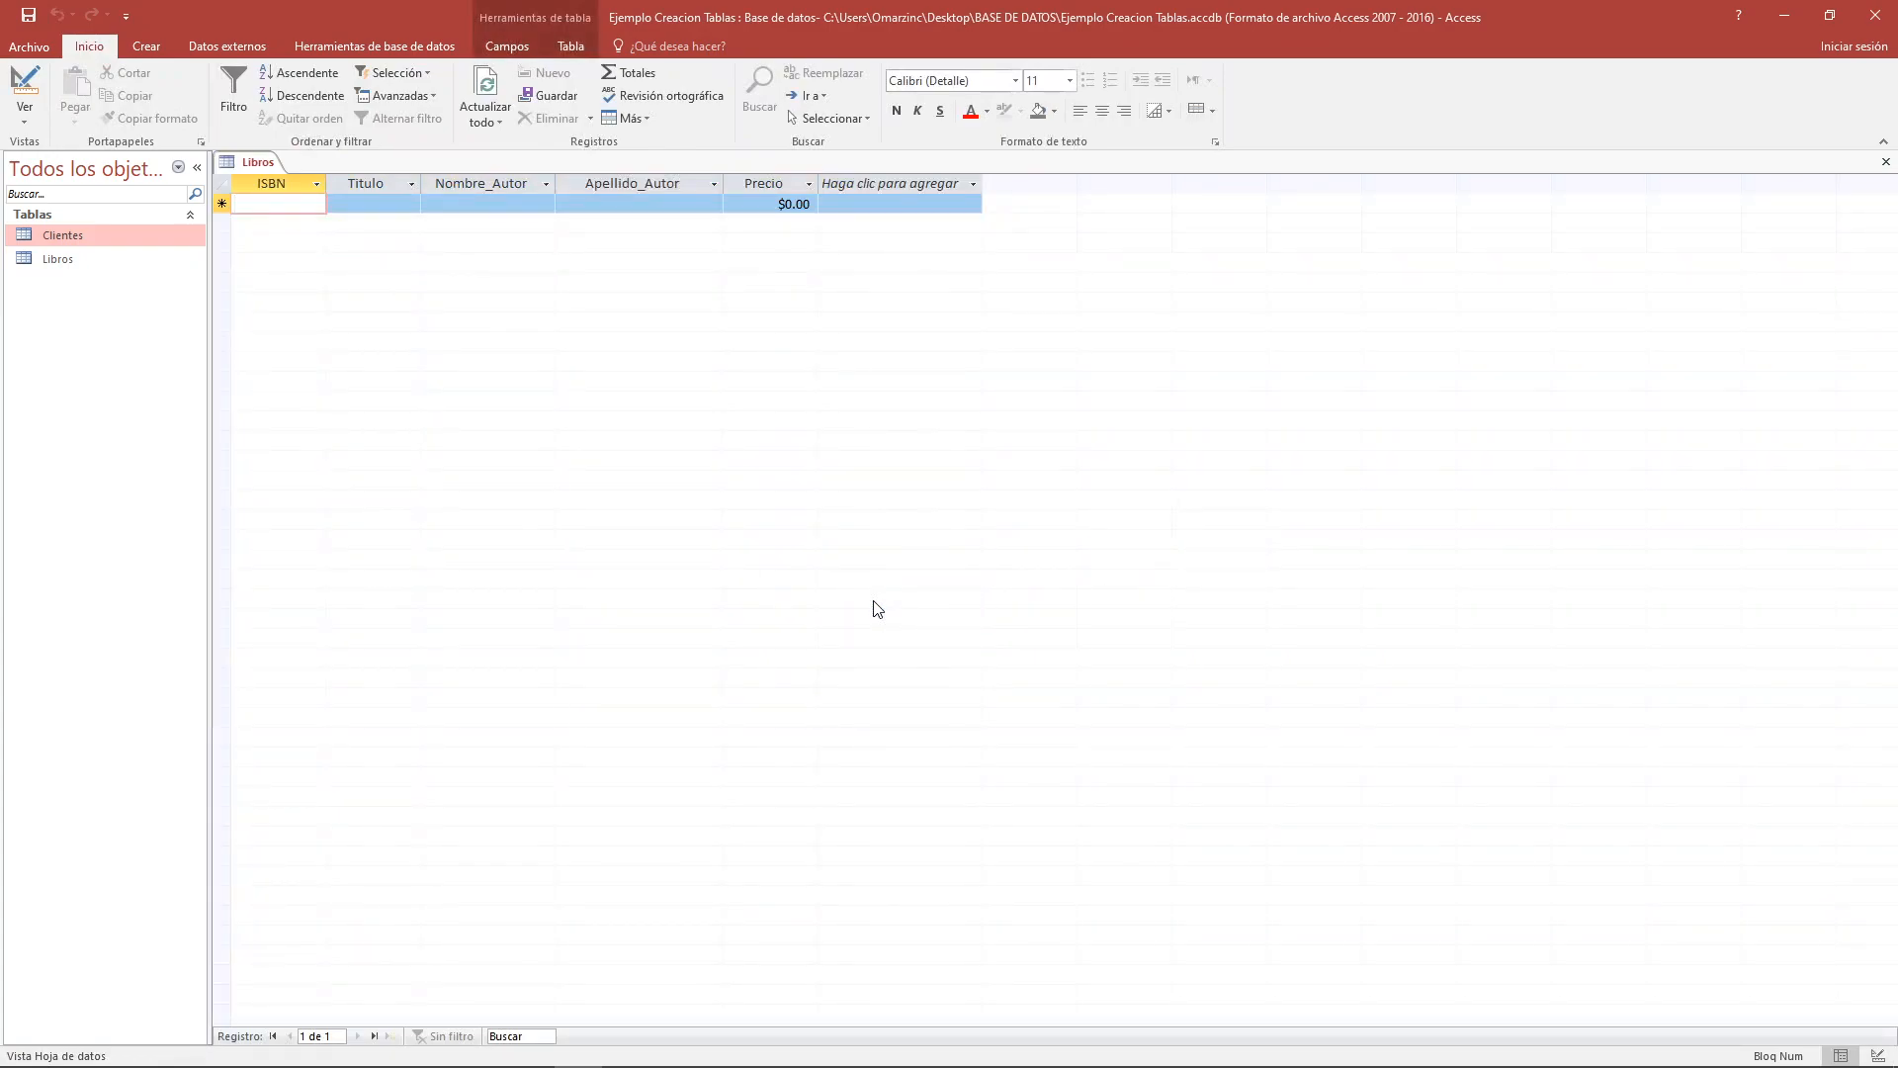
left_click(1885, 161)
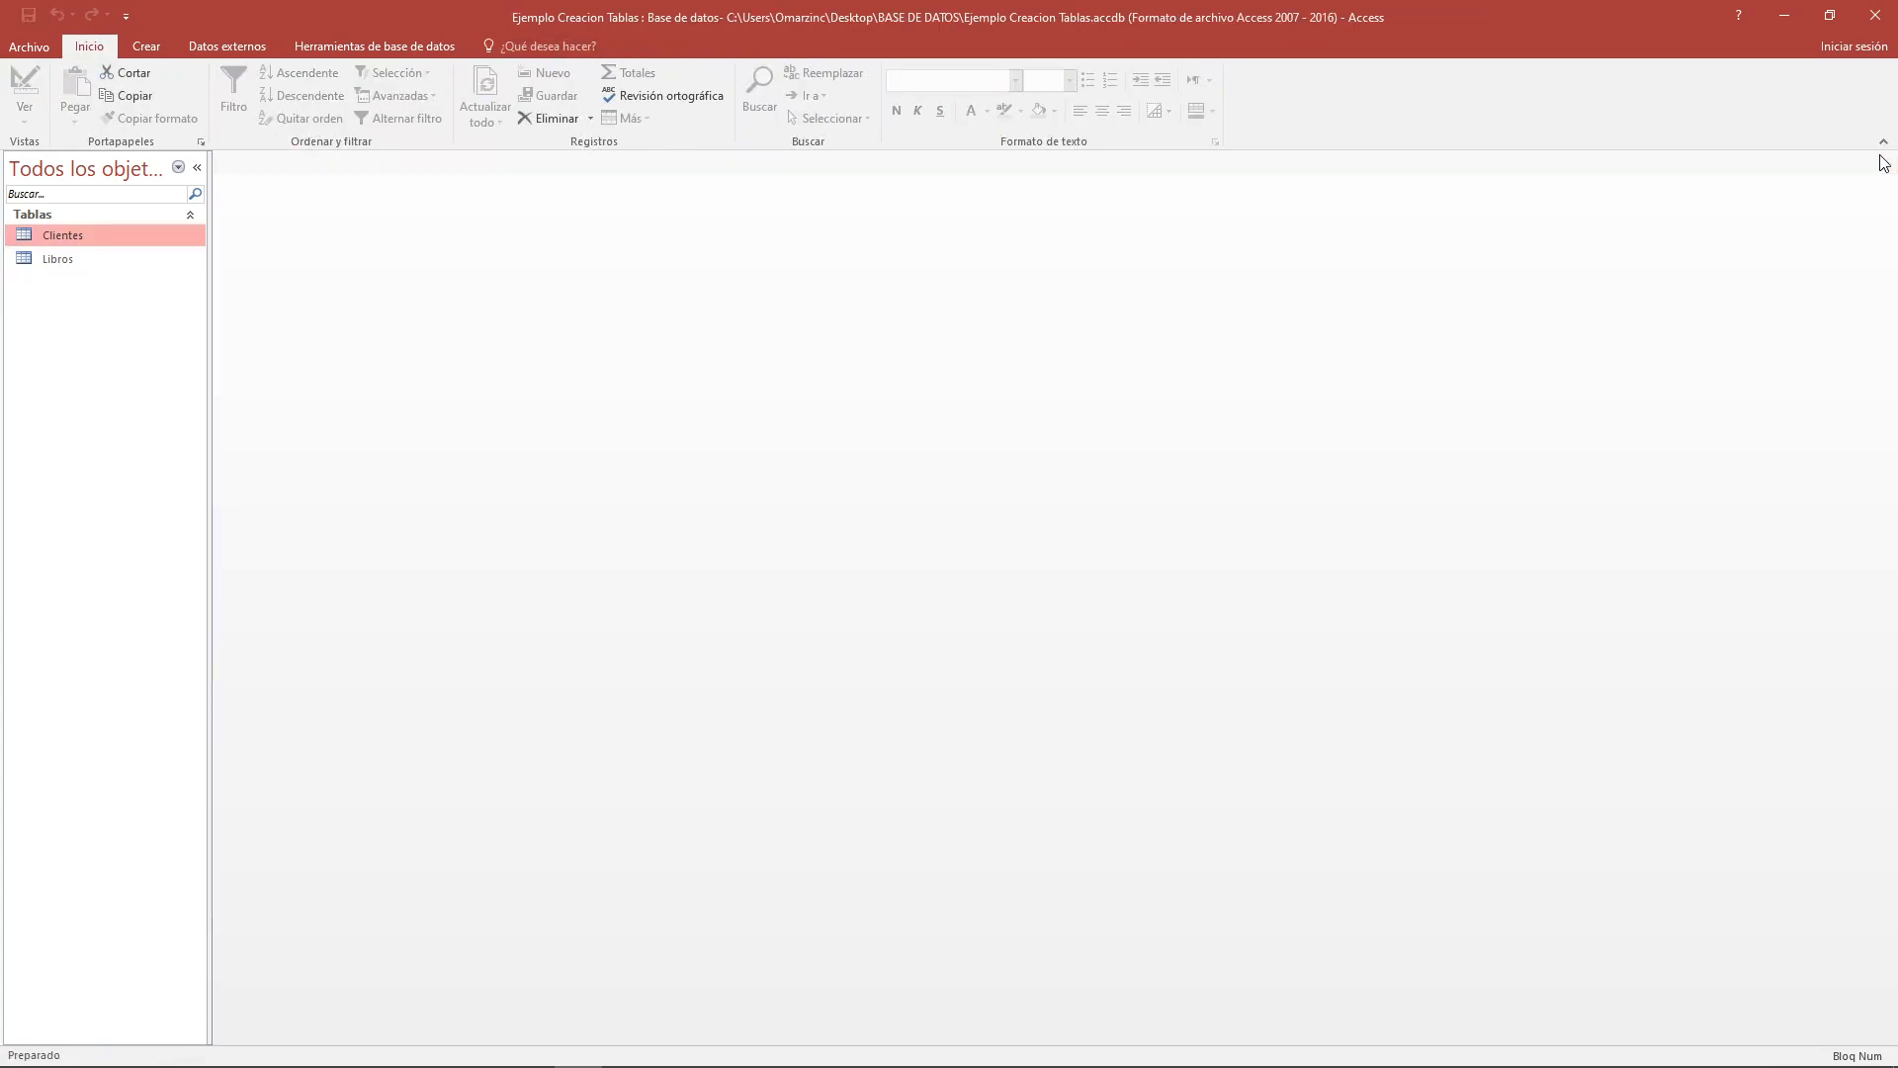
Create a new table and switch it to design view, saving it as Ordenes
left_click(147, 48)
left_click(115, 85)
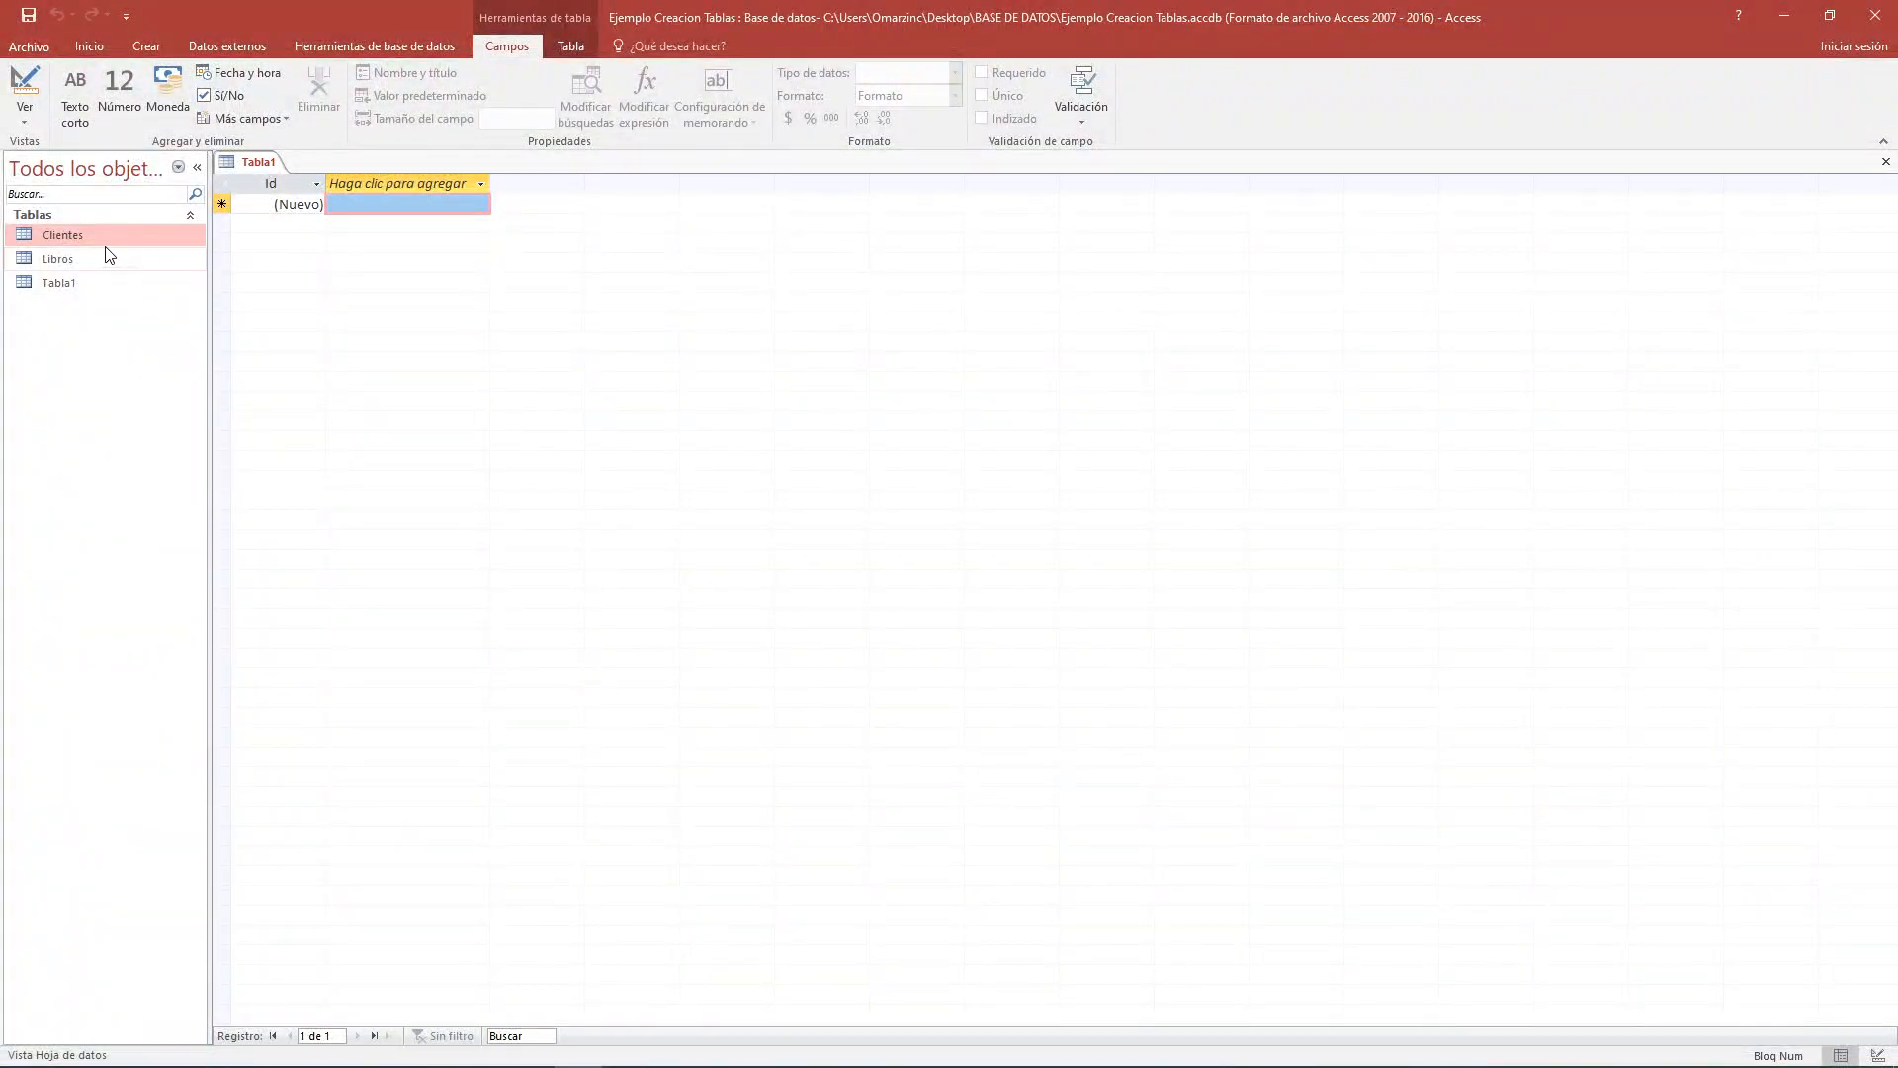
left_click(23, 122)
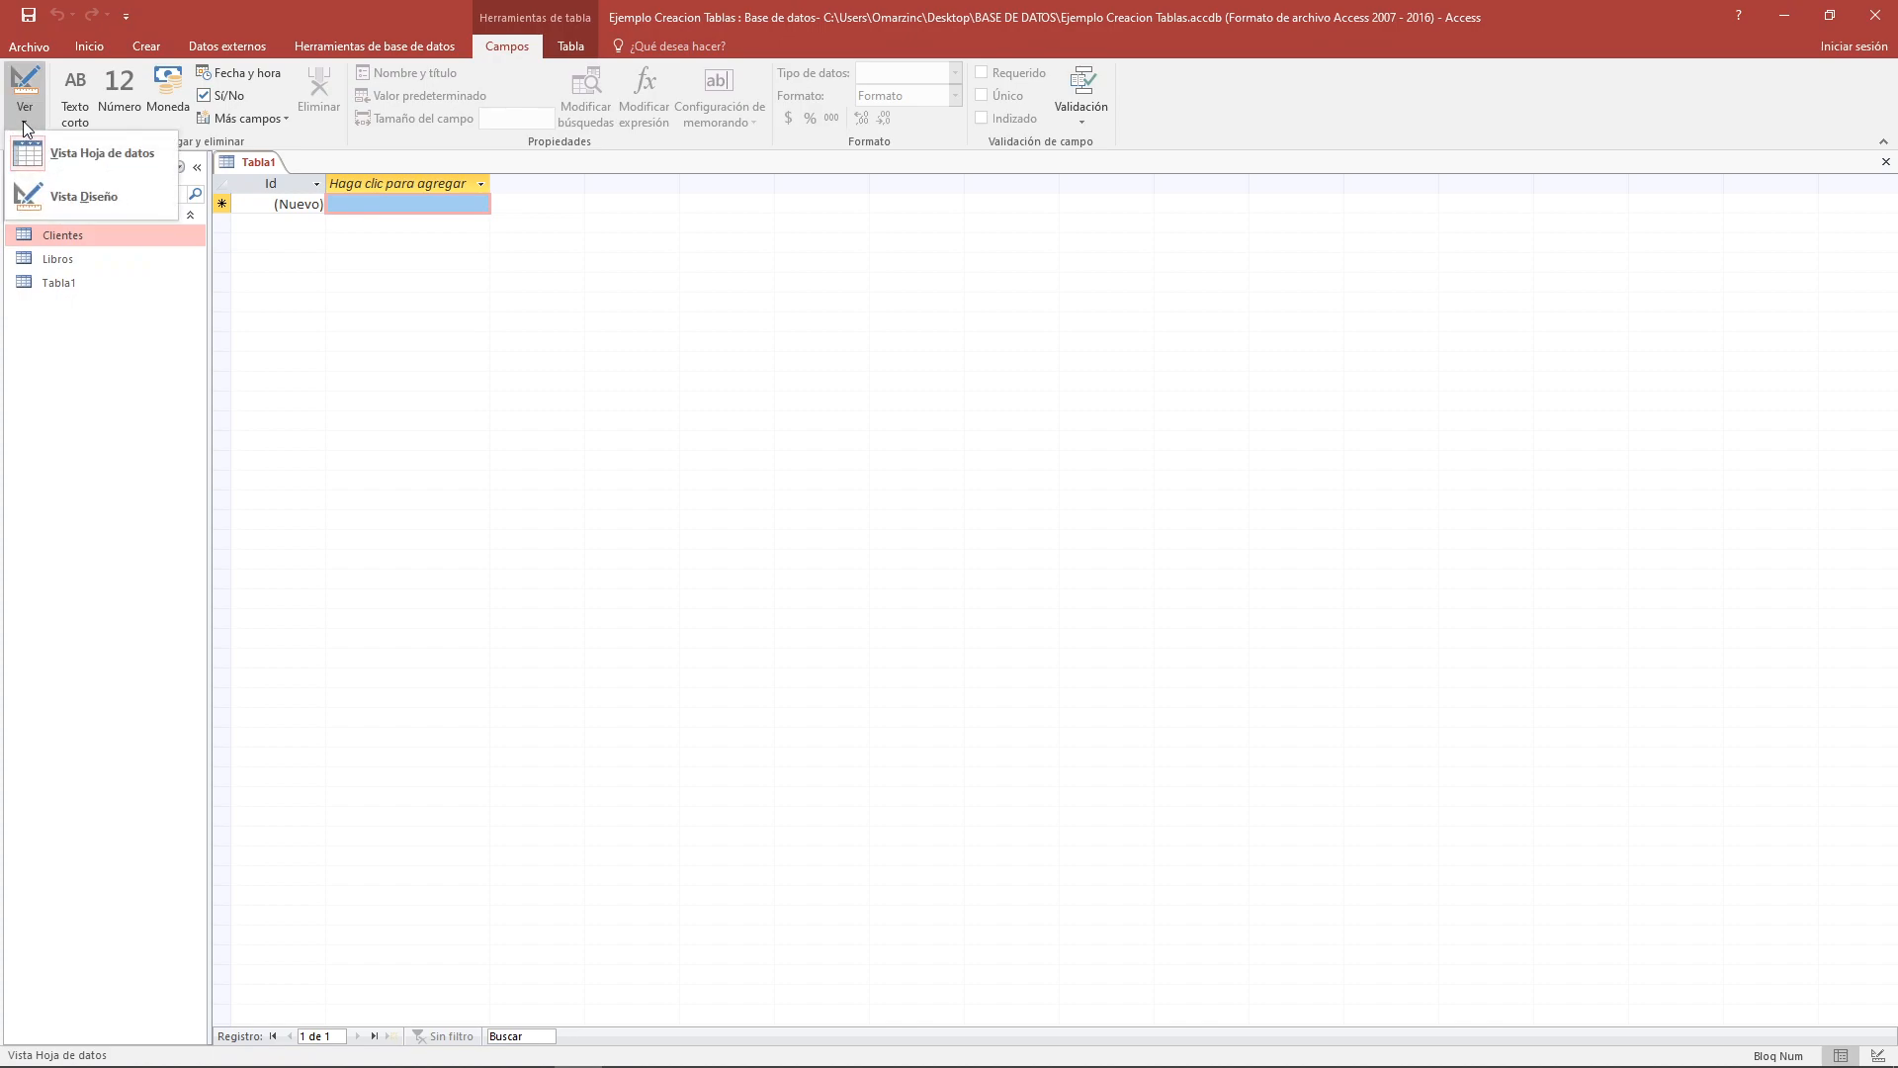
left_click(60, 194)
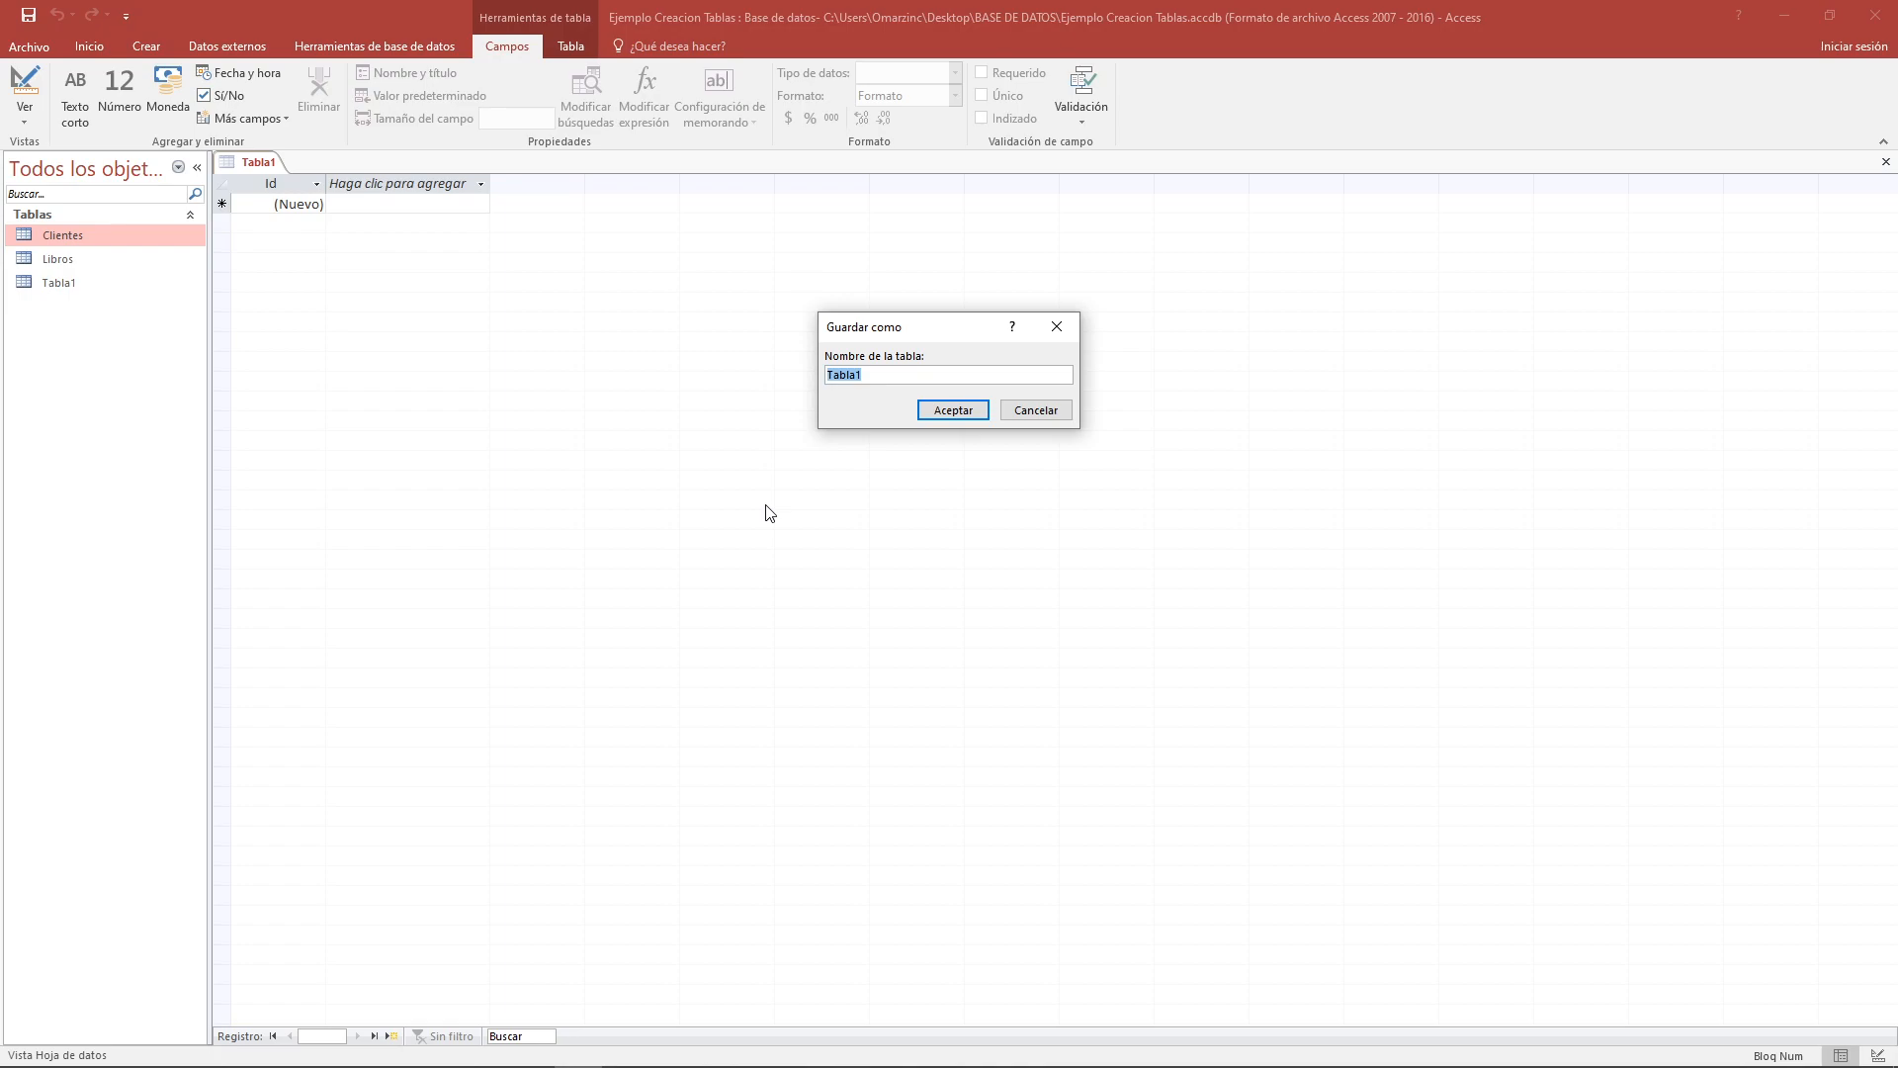
type("Ordenes")
left_click(937, 410)
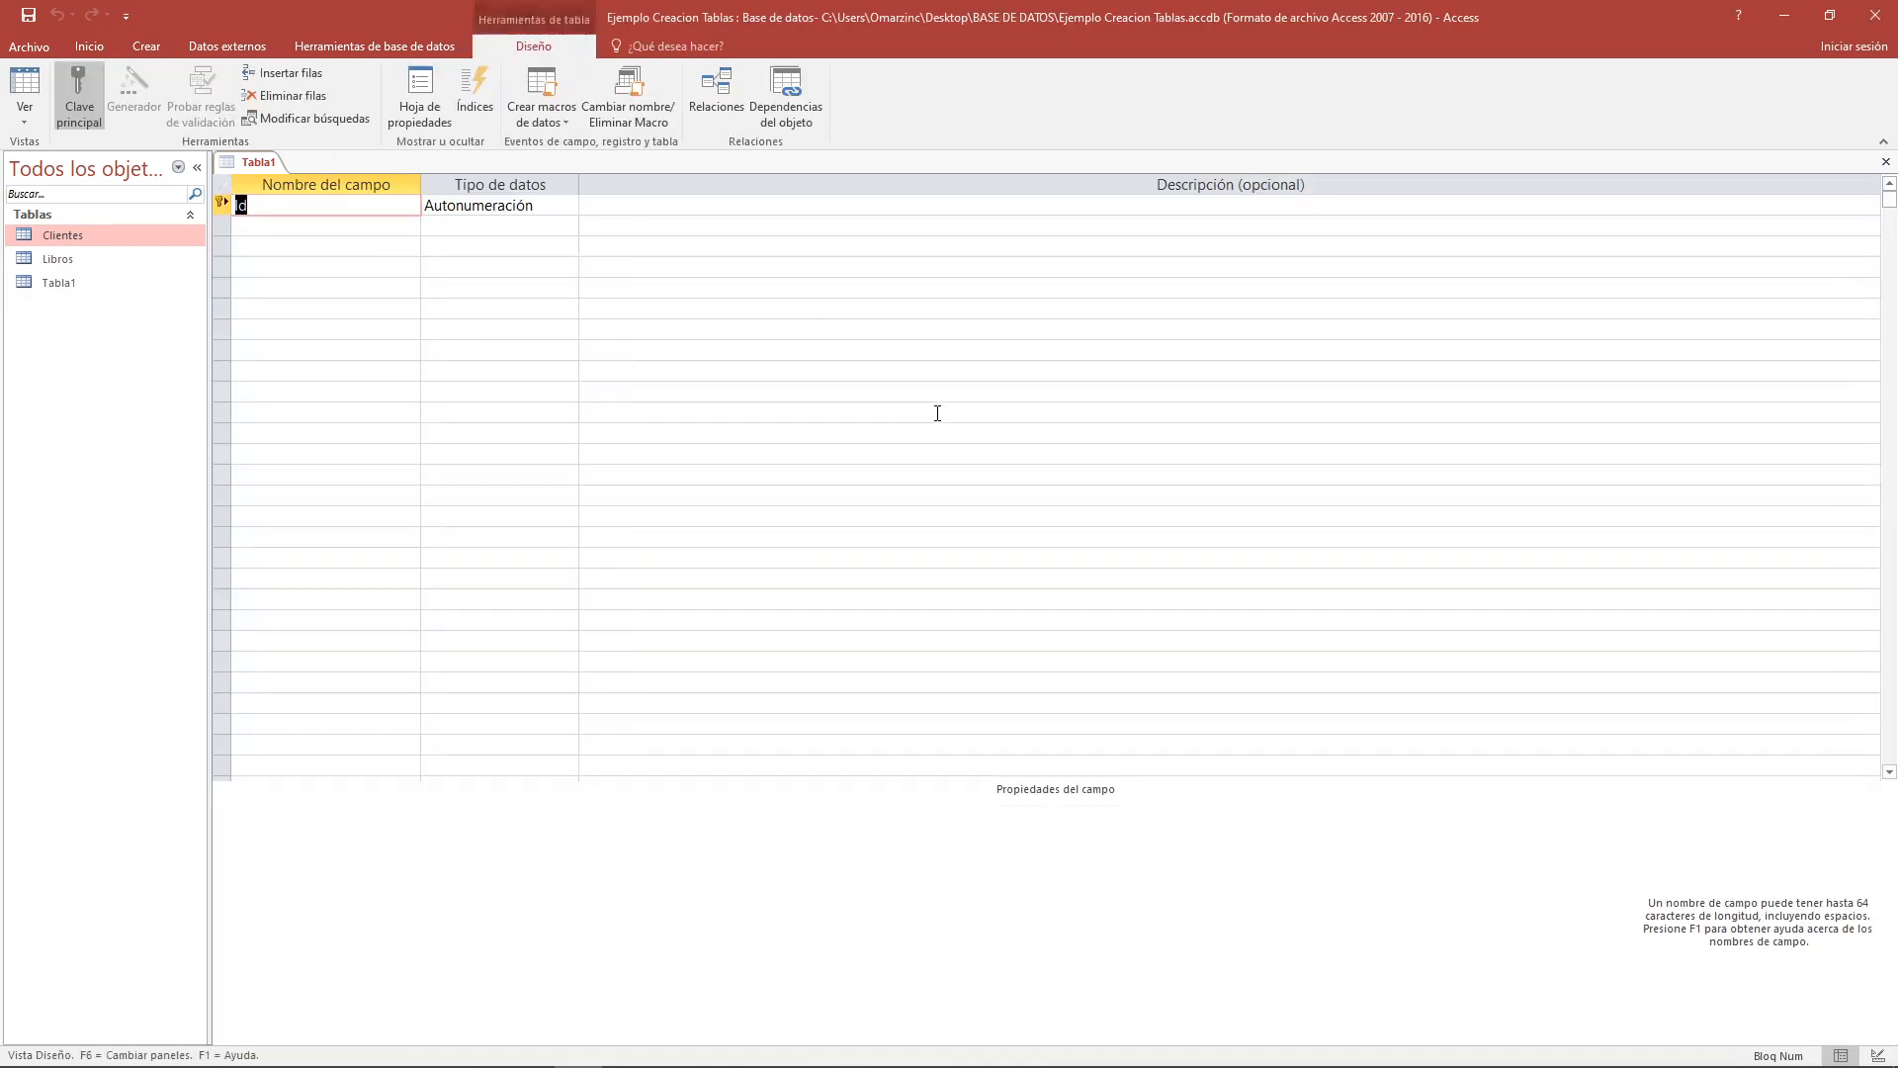
Delete the default Id field of the Ordenes table together with its primary key
right_click(224, 204)
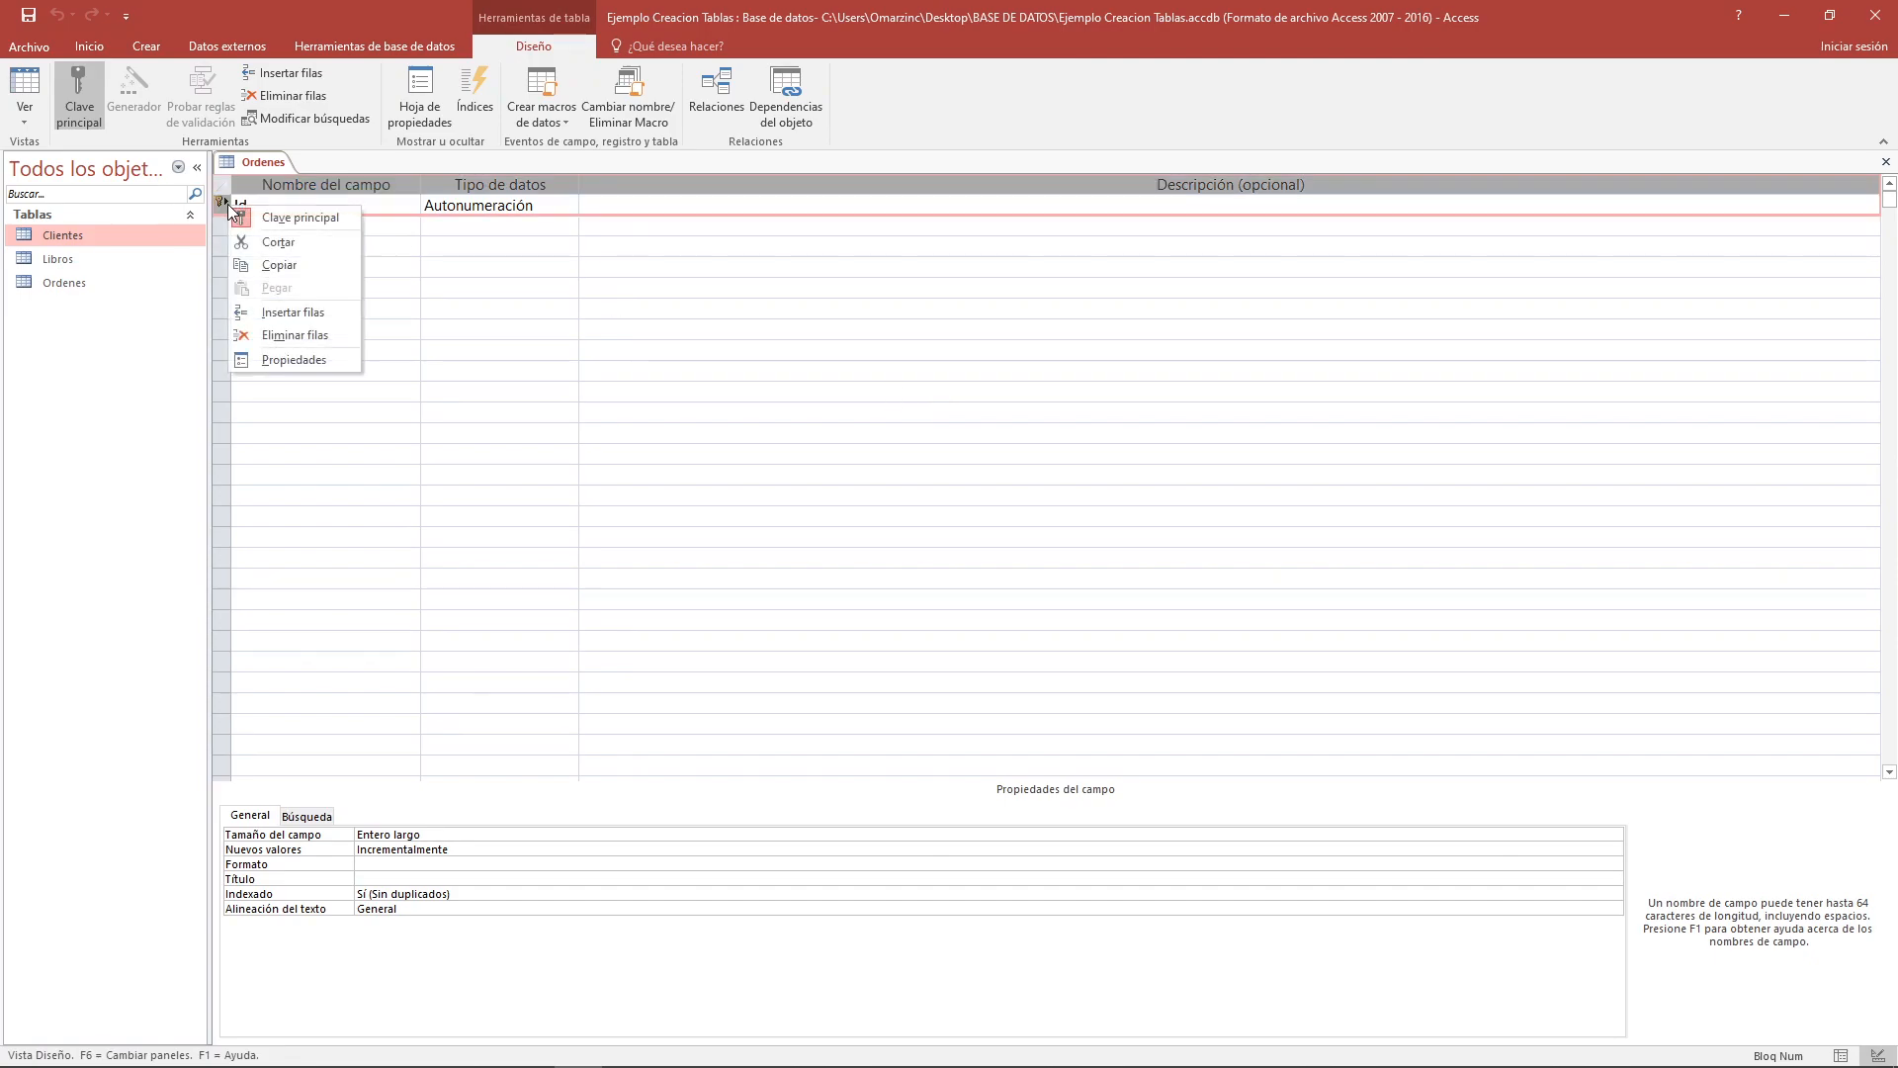
left_click(290, 335)
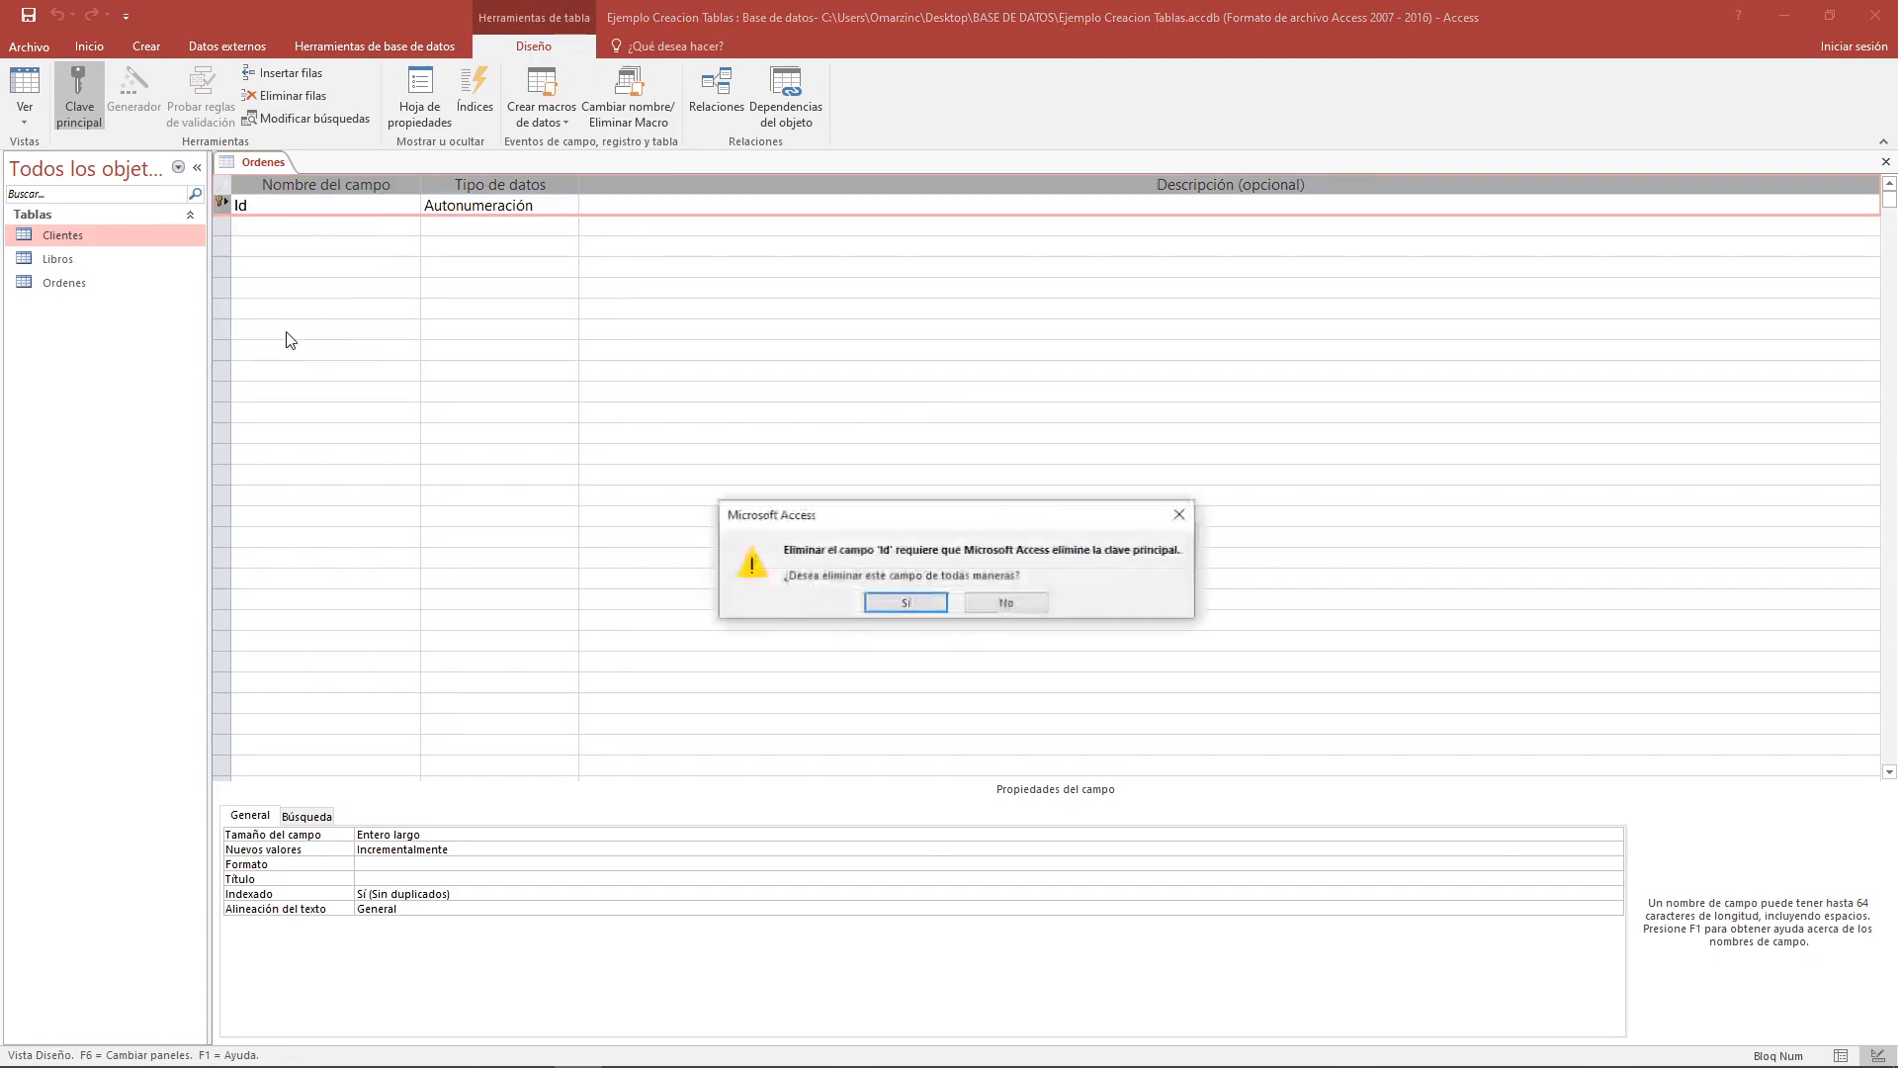
left_click(922, 606)
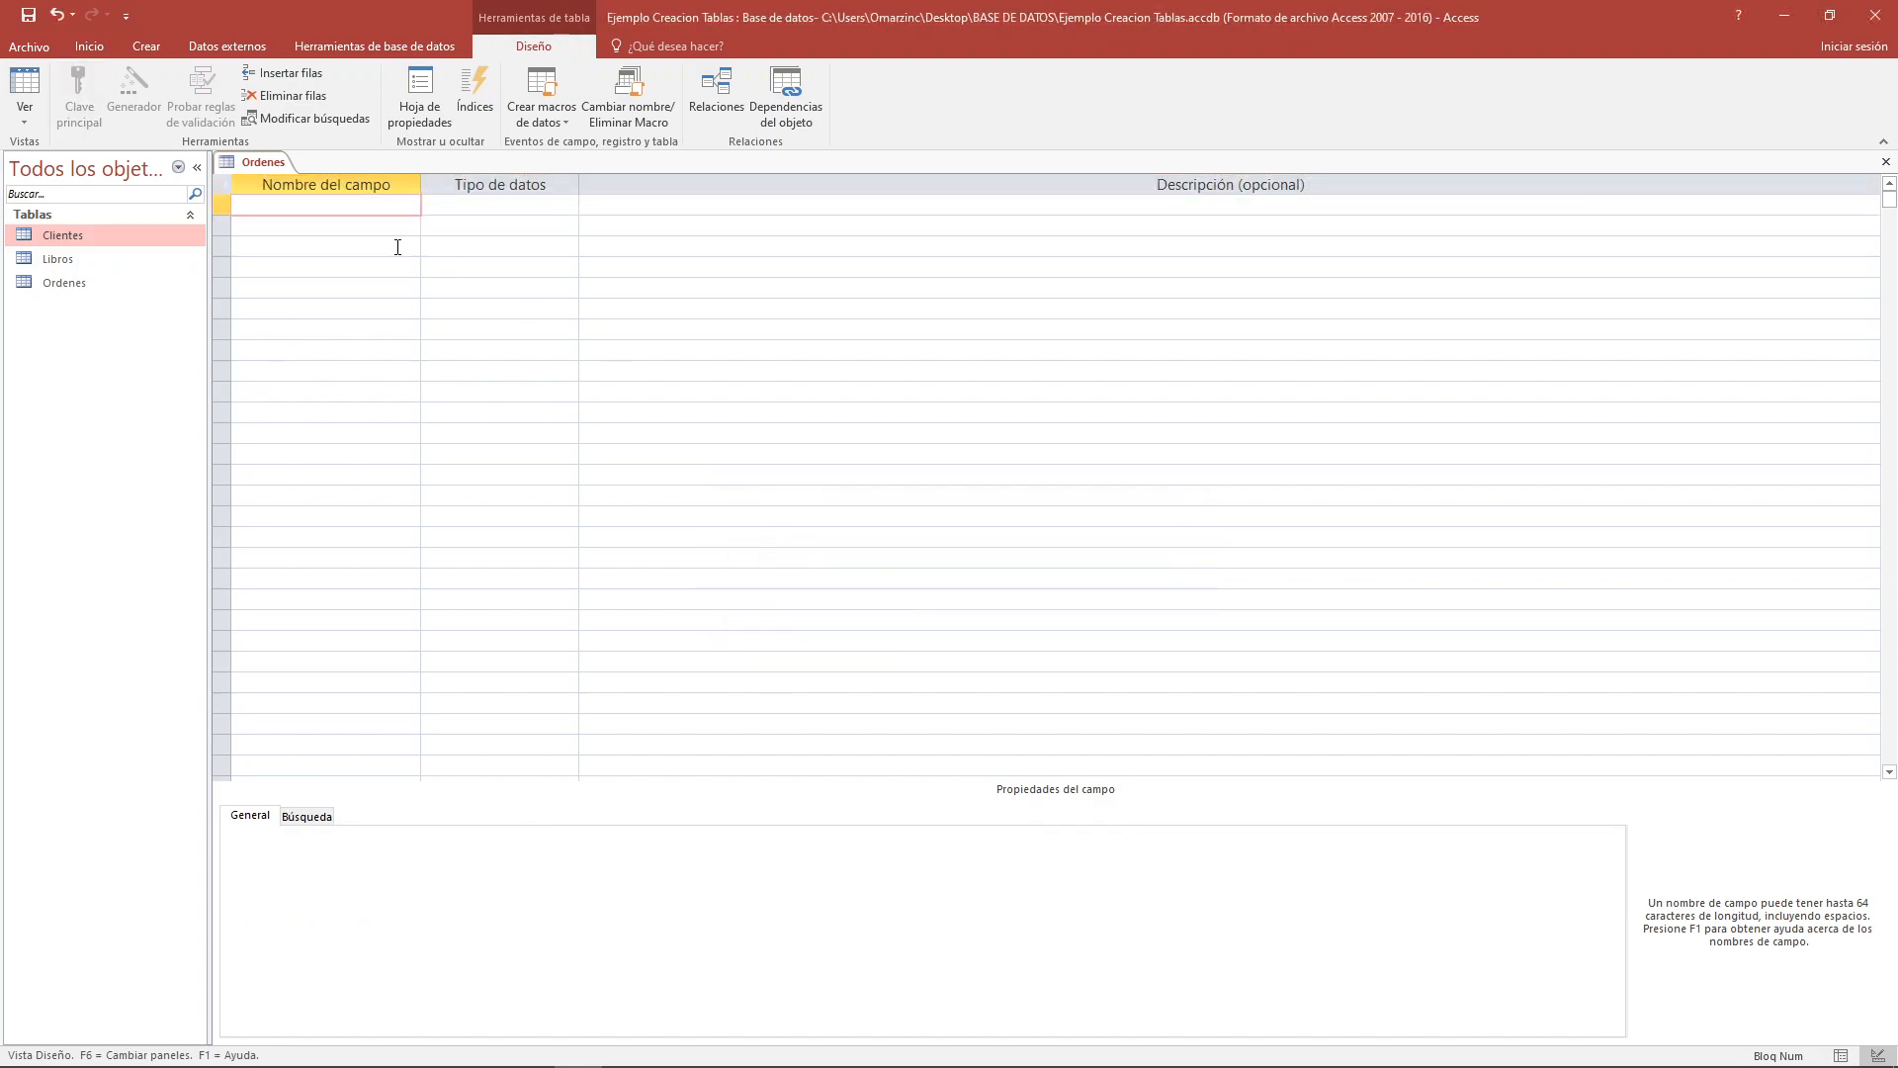
Name the first field of the Ordenes table Id_Orden
left_click(256, 229)
left_click(223, 208)
left_click(300, 209)
type("d")
type("_Ored")
key("BackSpace")
key("BackSpace")
type("den")
Set the data type of the Id_Orden field to Número
left_click(471, 202)
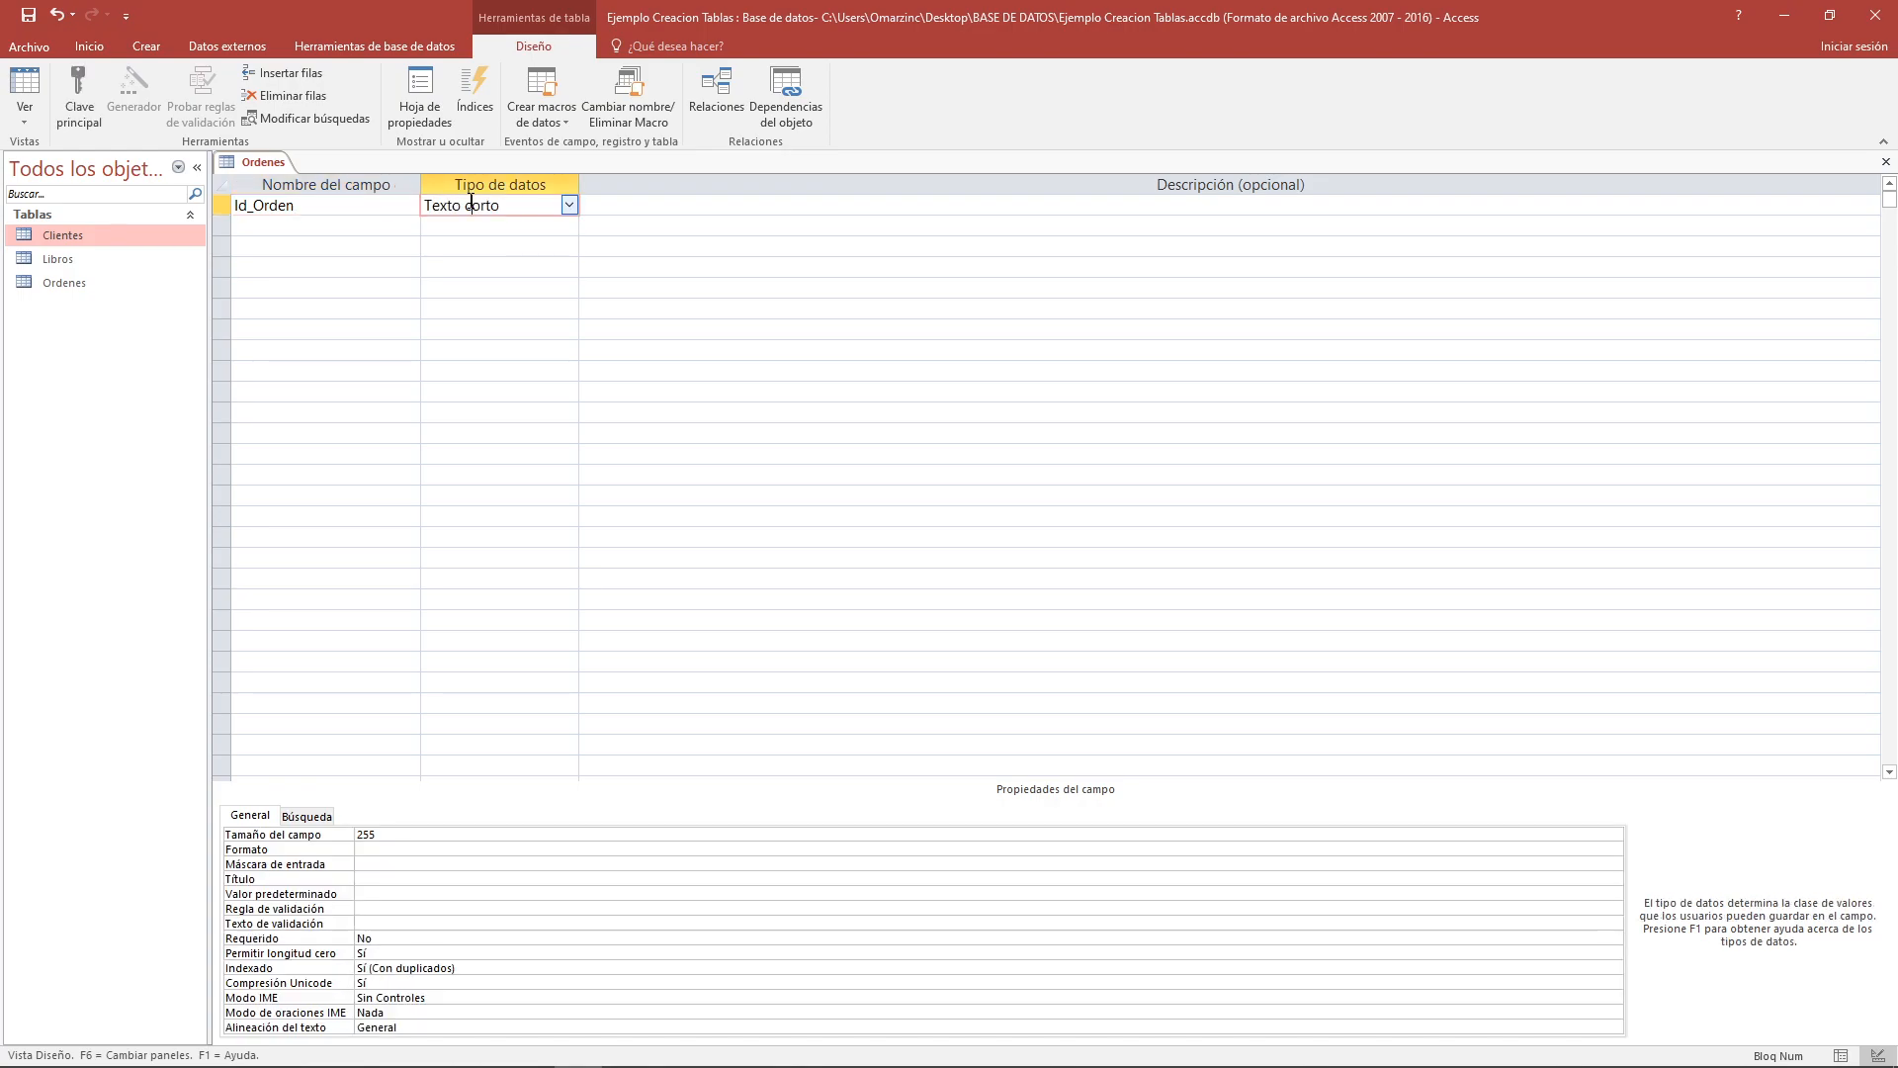
left_click(573, 206)
left_click(569, 204)
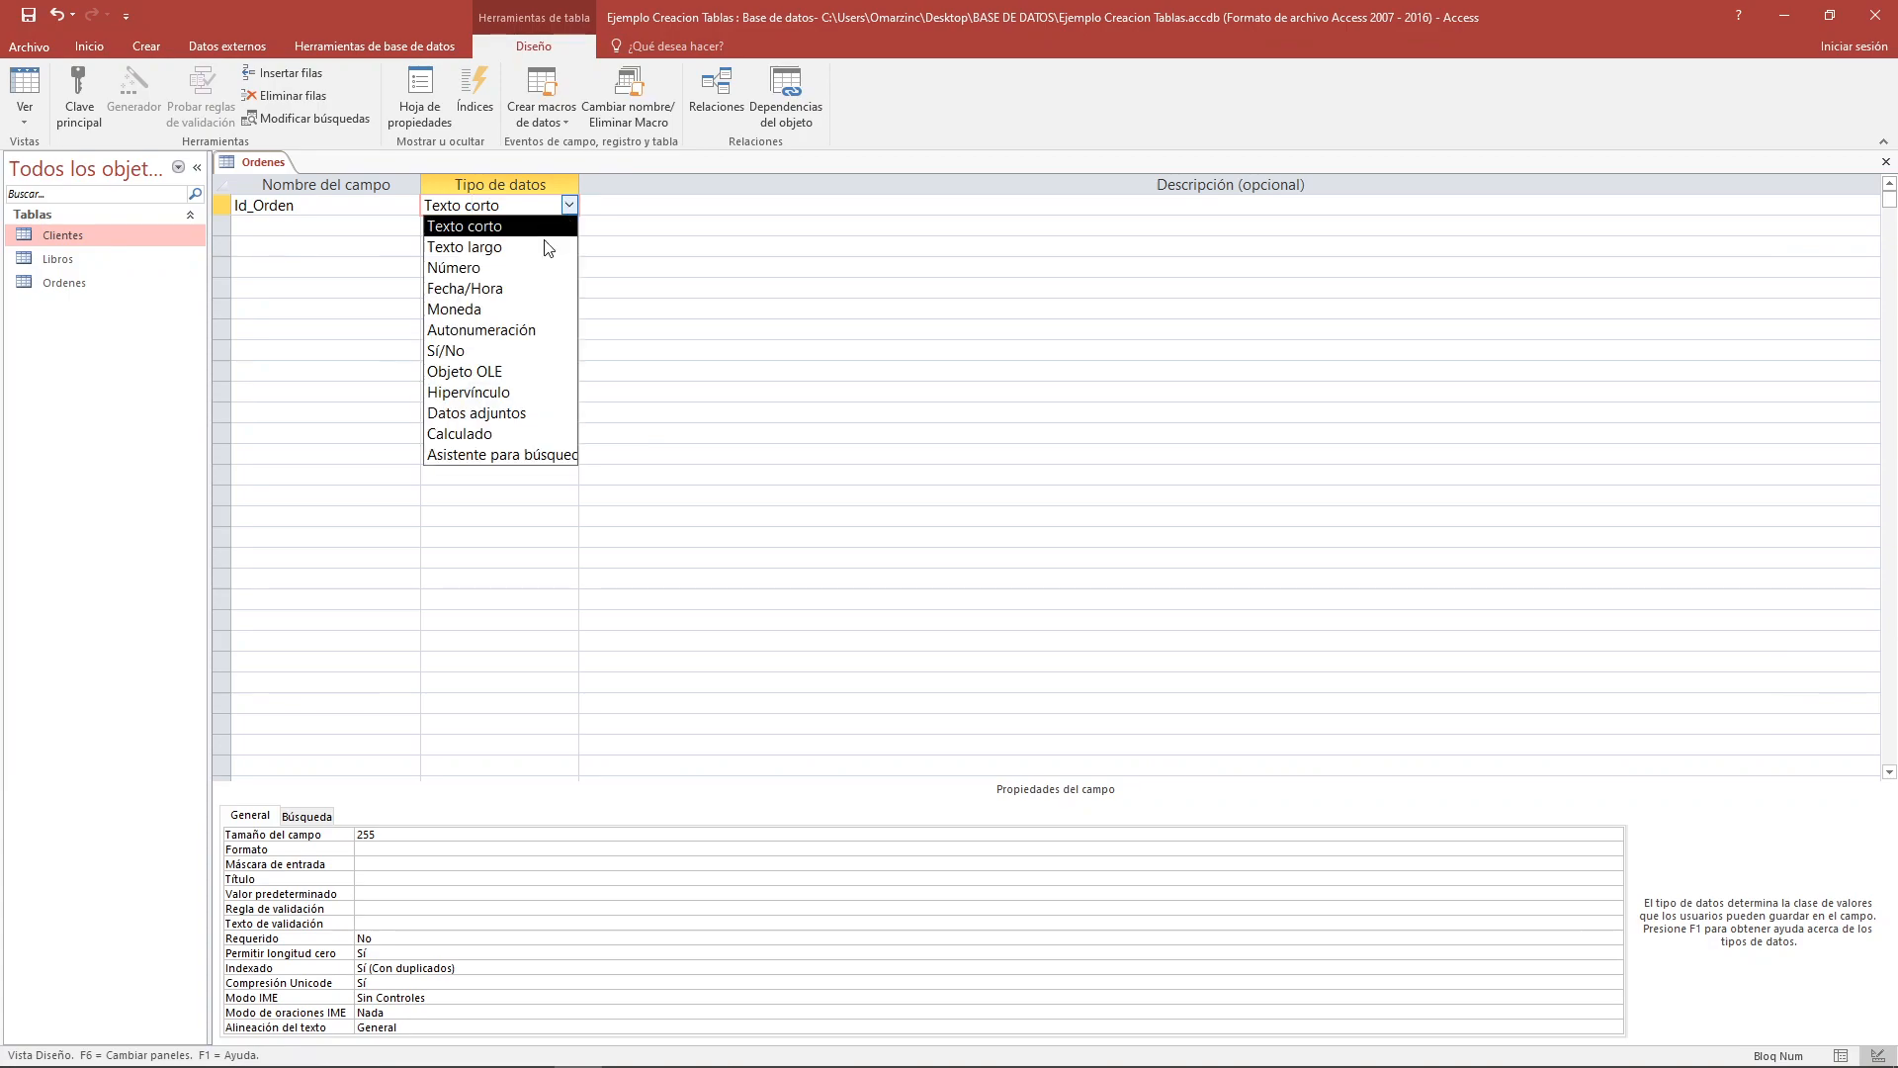
left_click(511, 268)
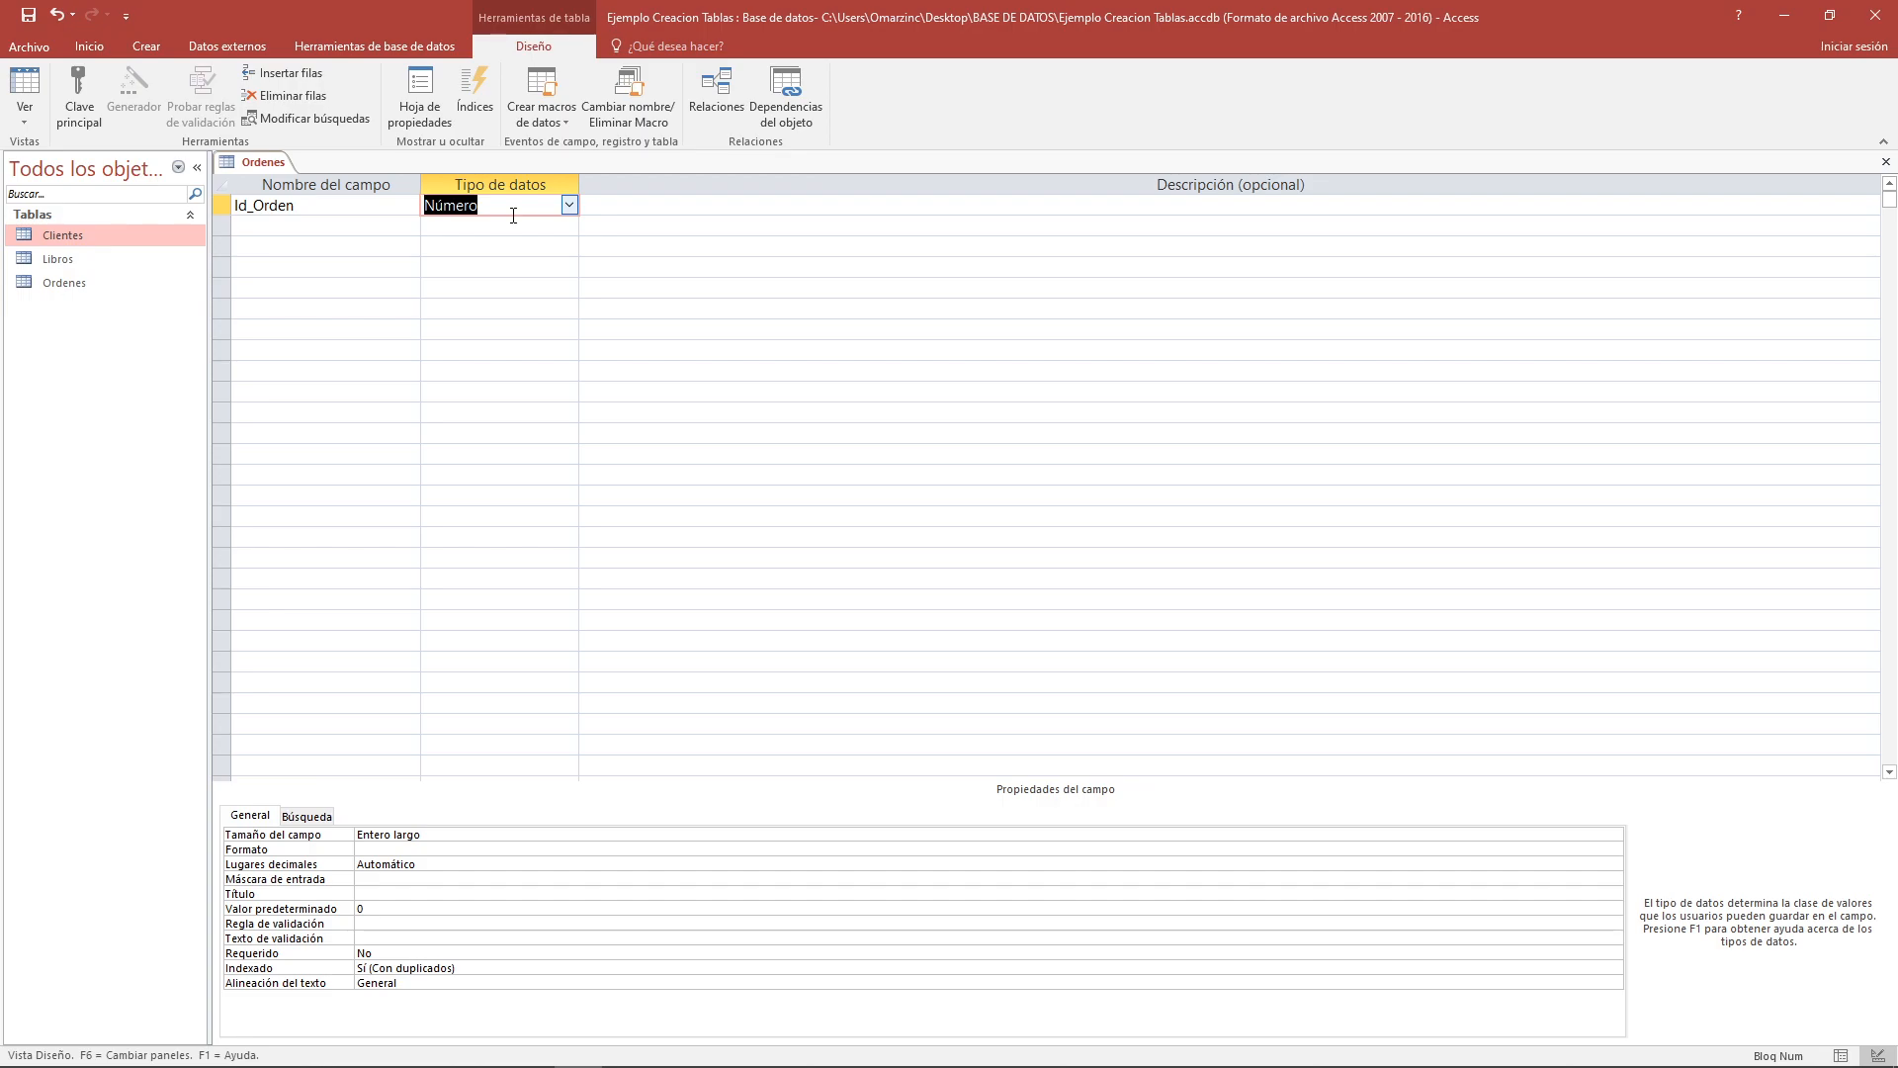
Add an ISBN field of type Texto corto to the Ordenes table and set its field size to 25
left_click(569, 205)
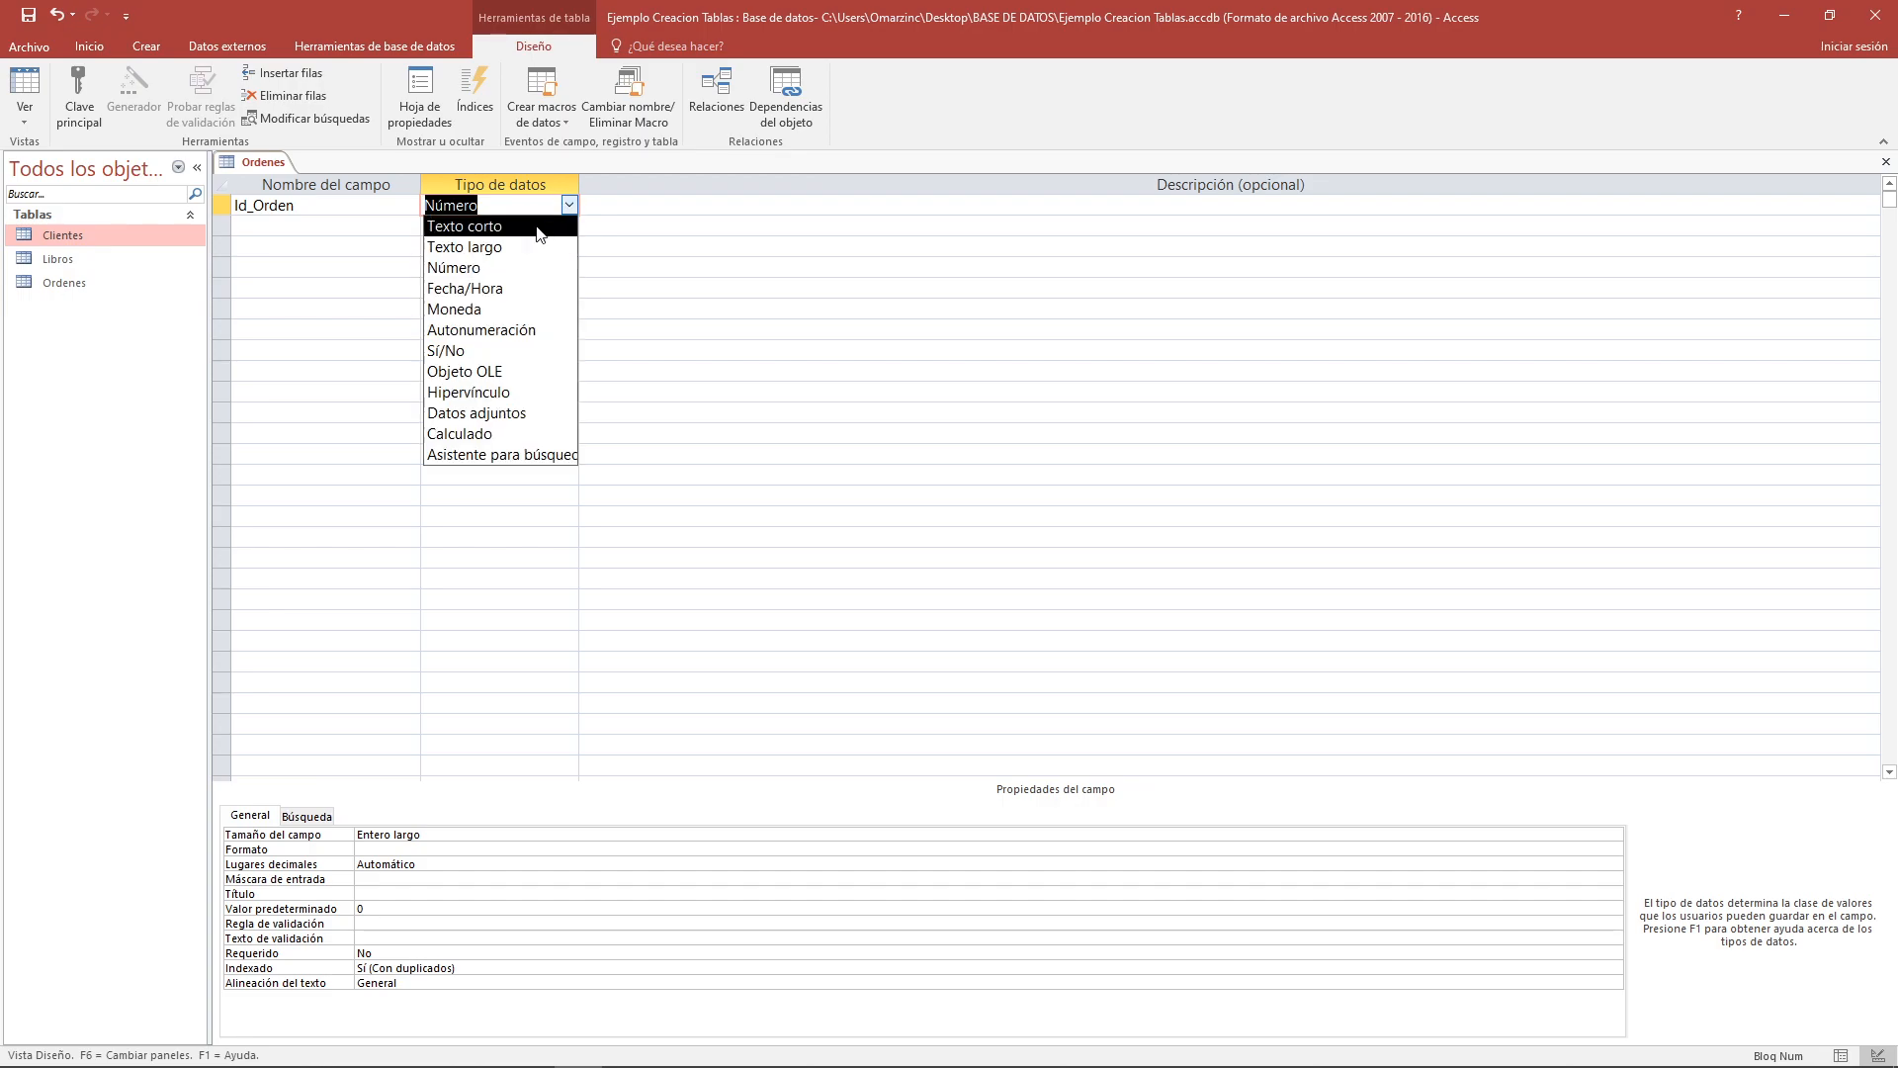
left_click(383, 226)
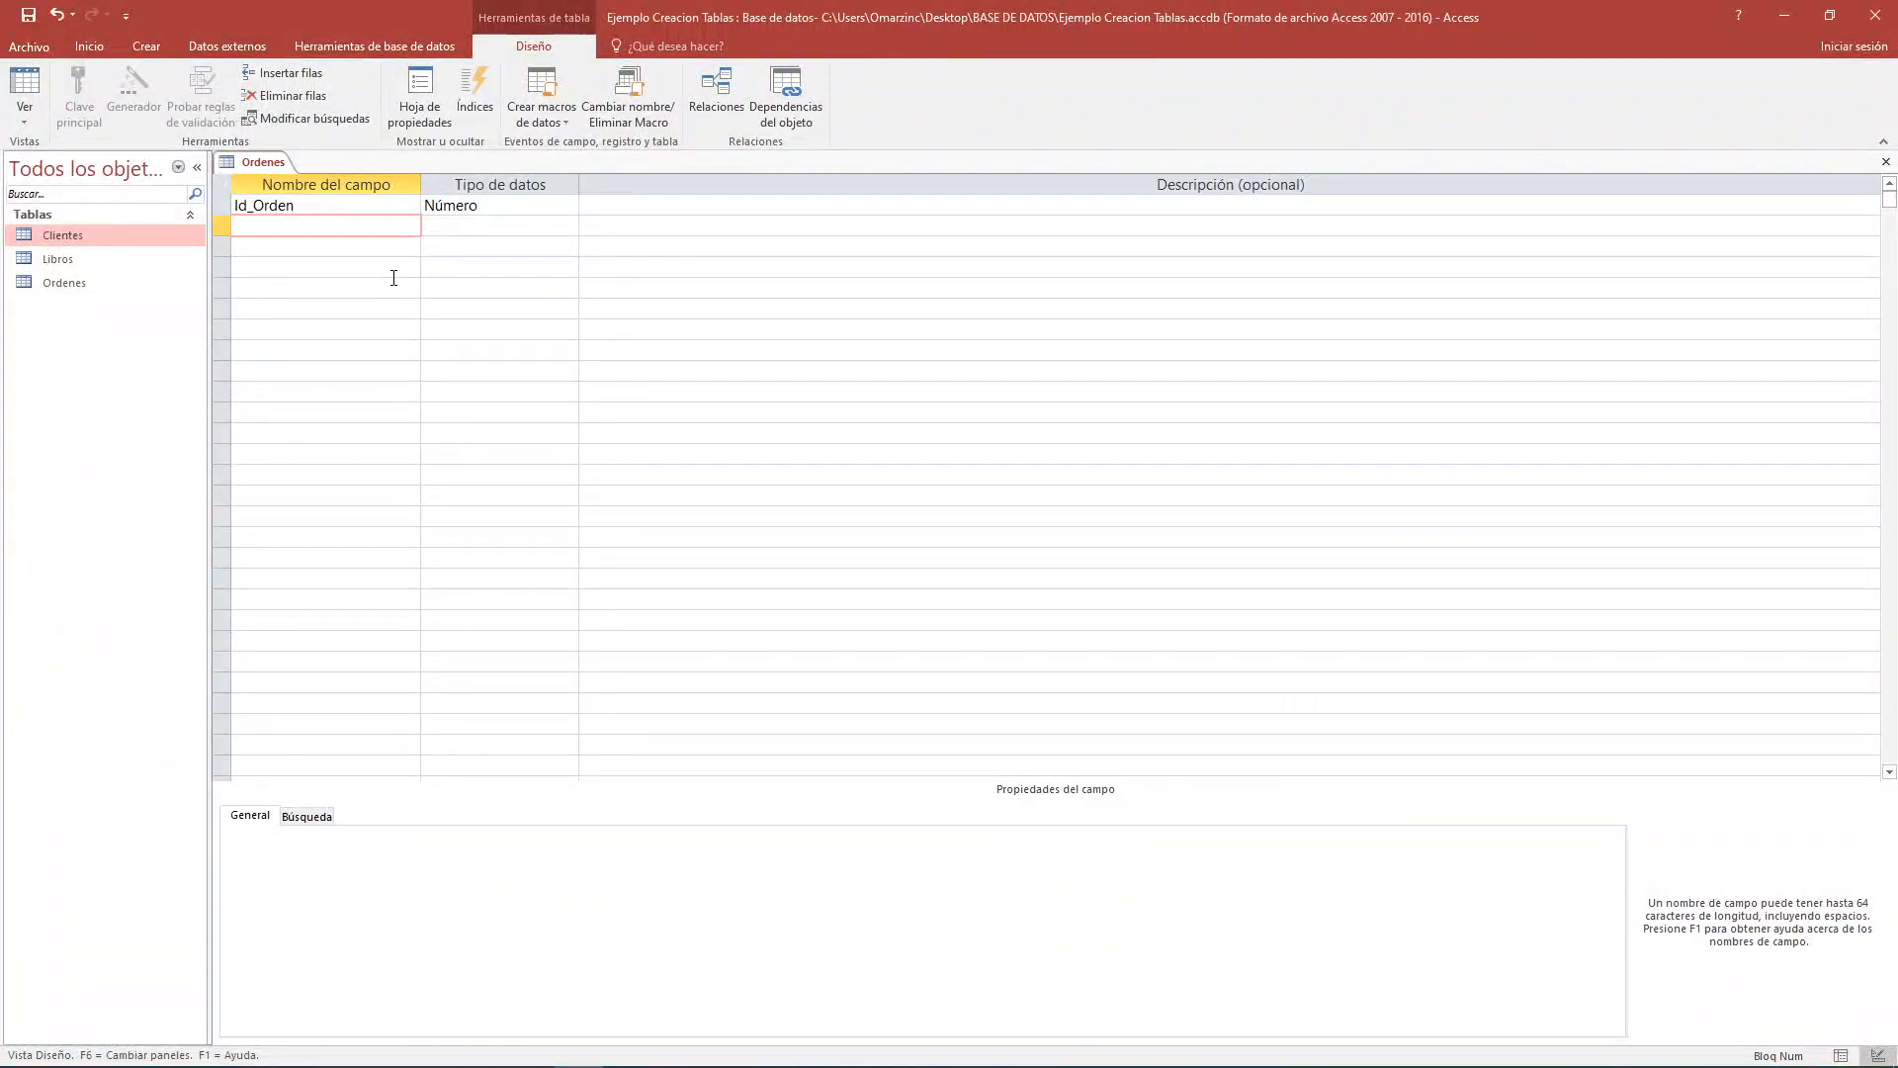
key("Caps_Lock")
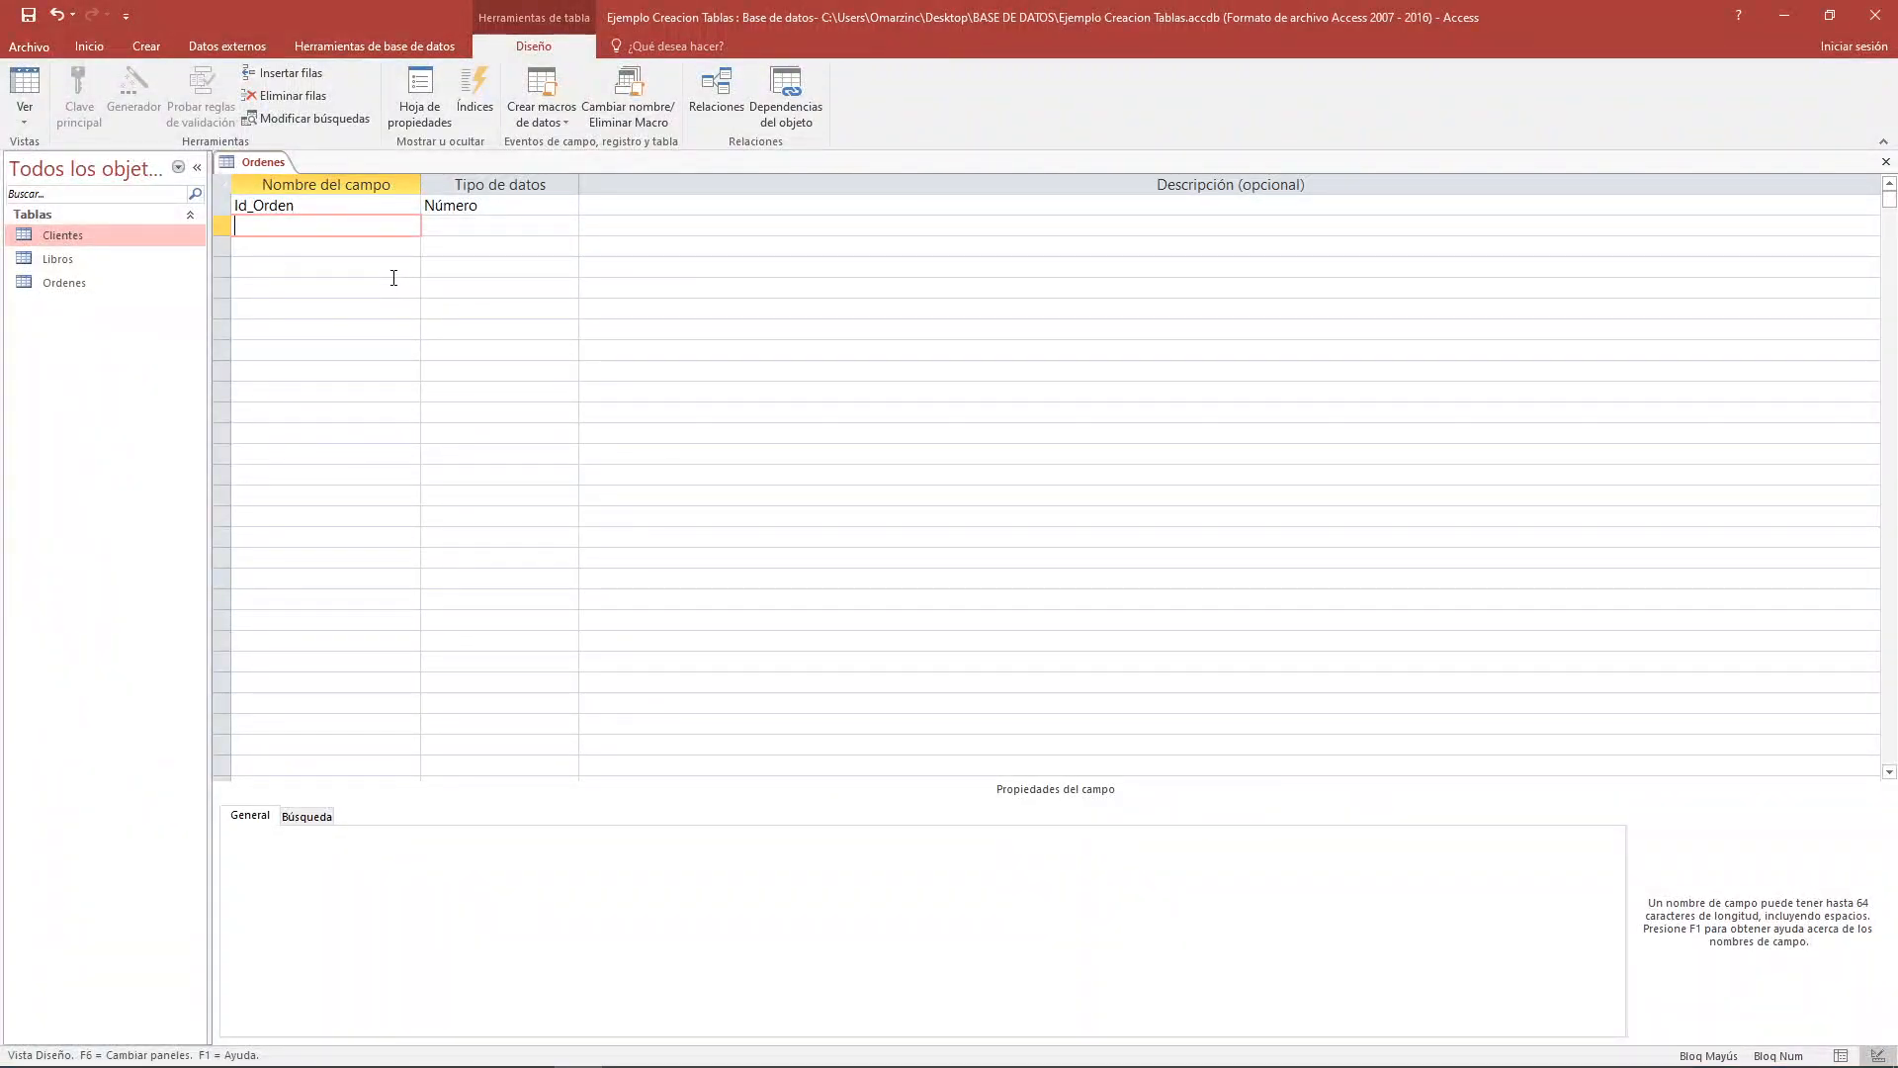
type("ISBN")
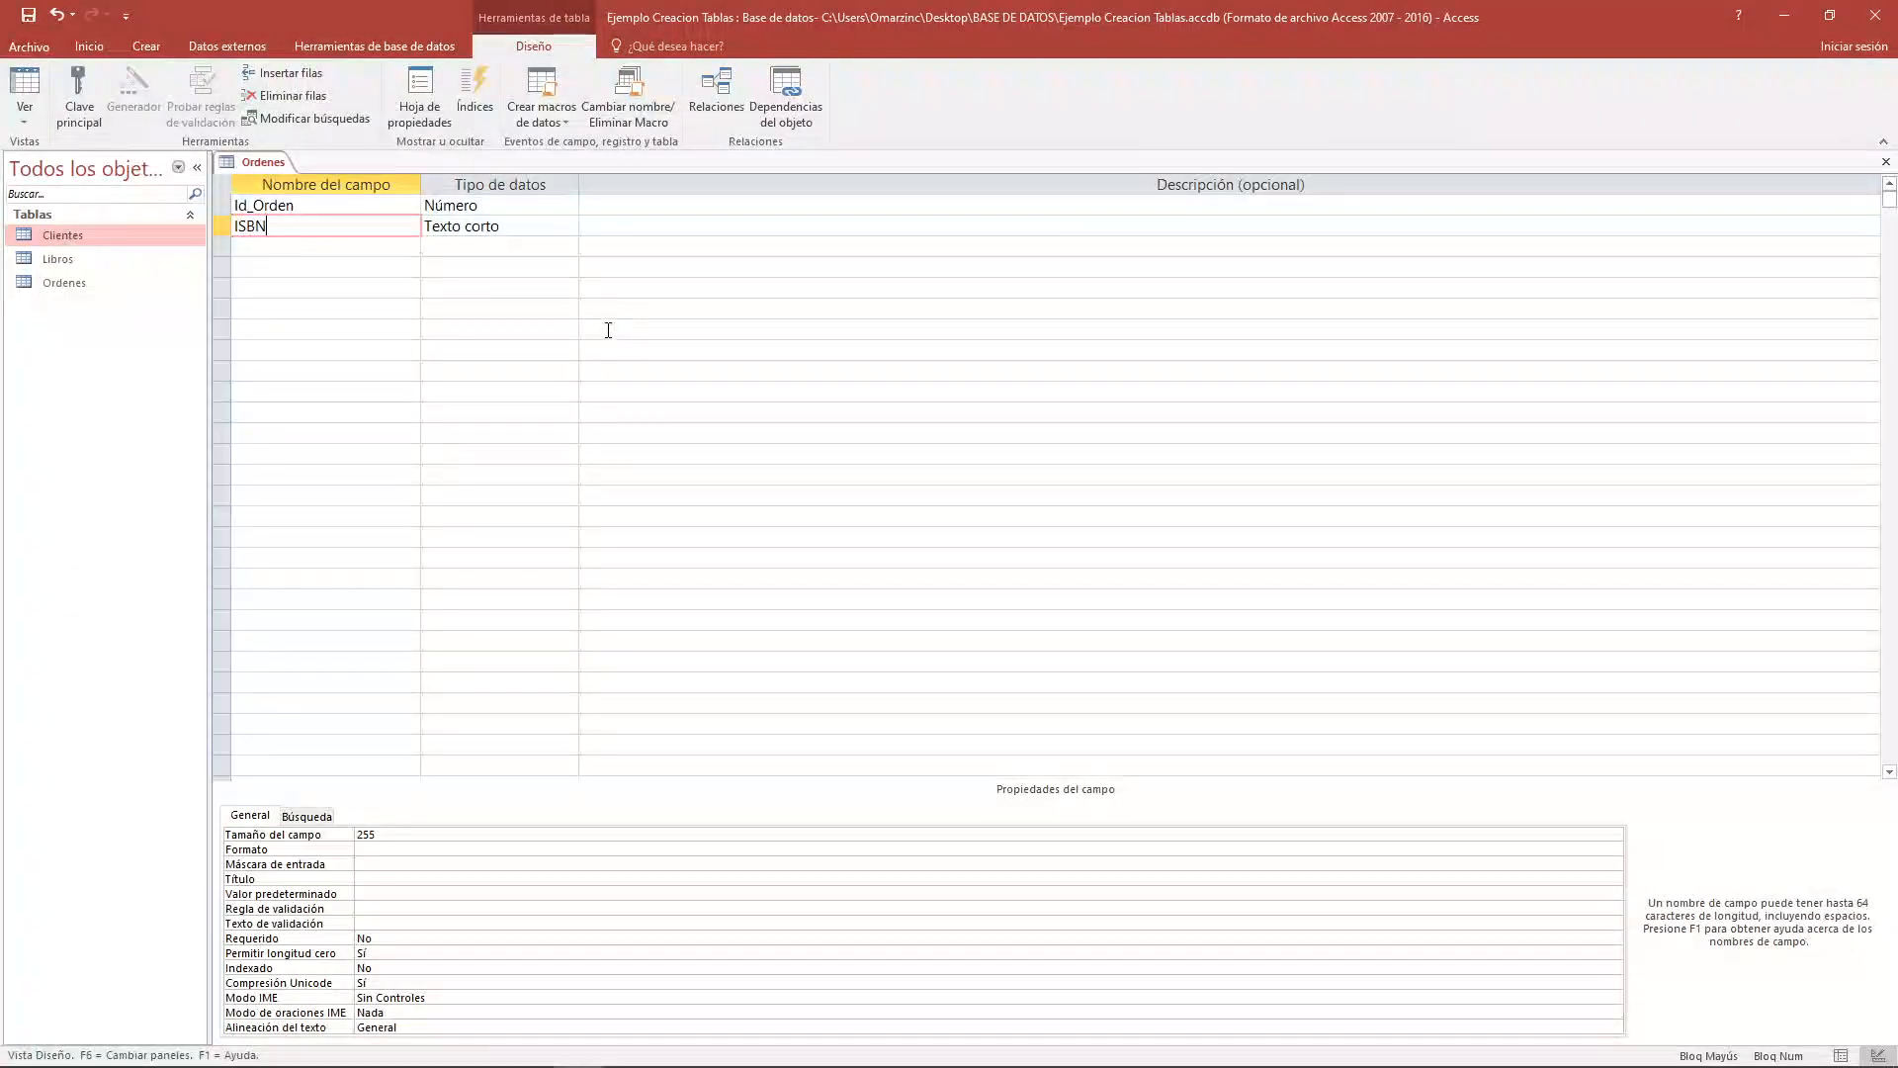
left_click(567, 230)
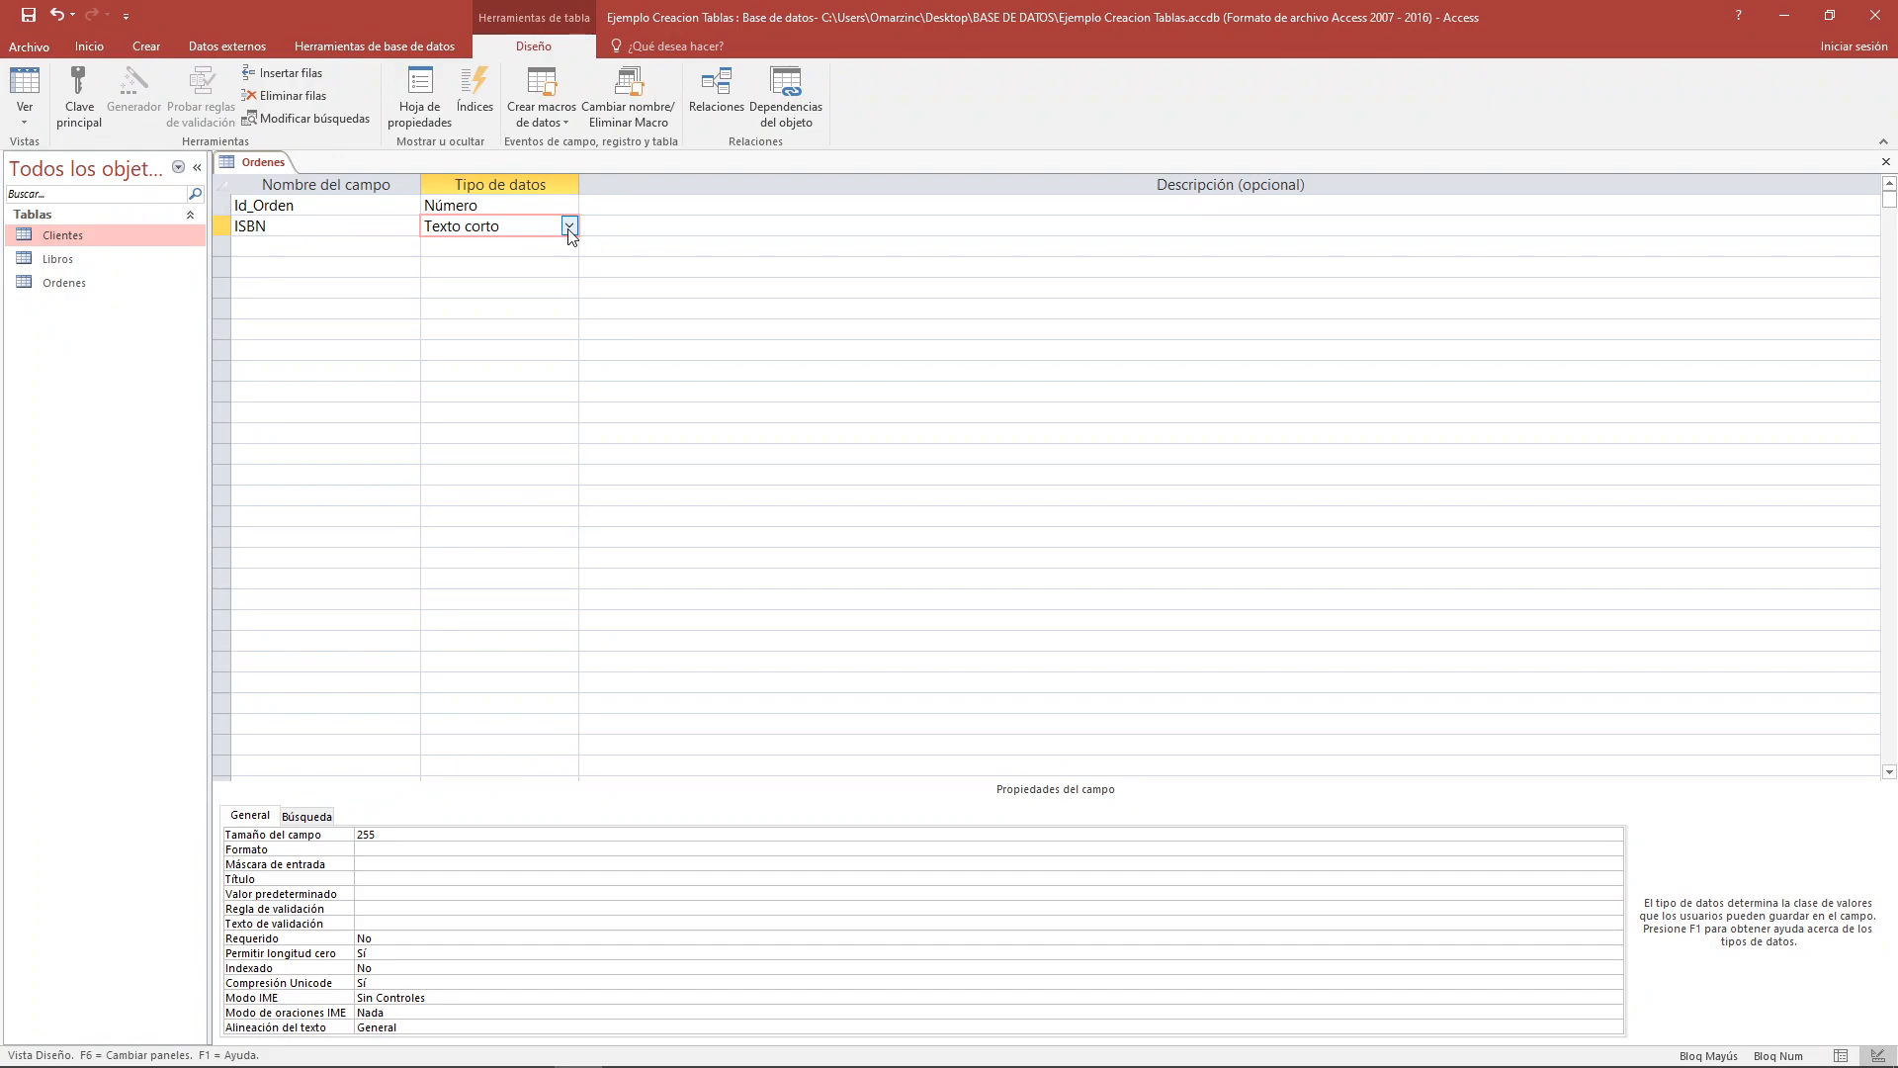
left_click(393, 835)
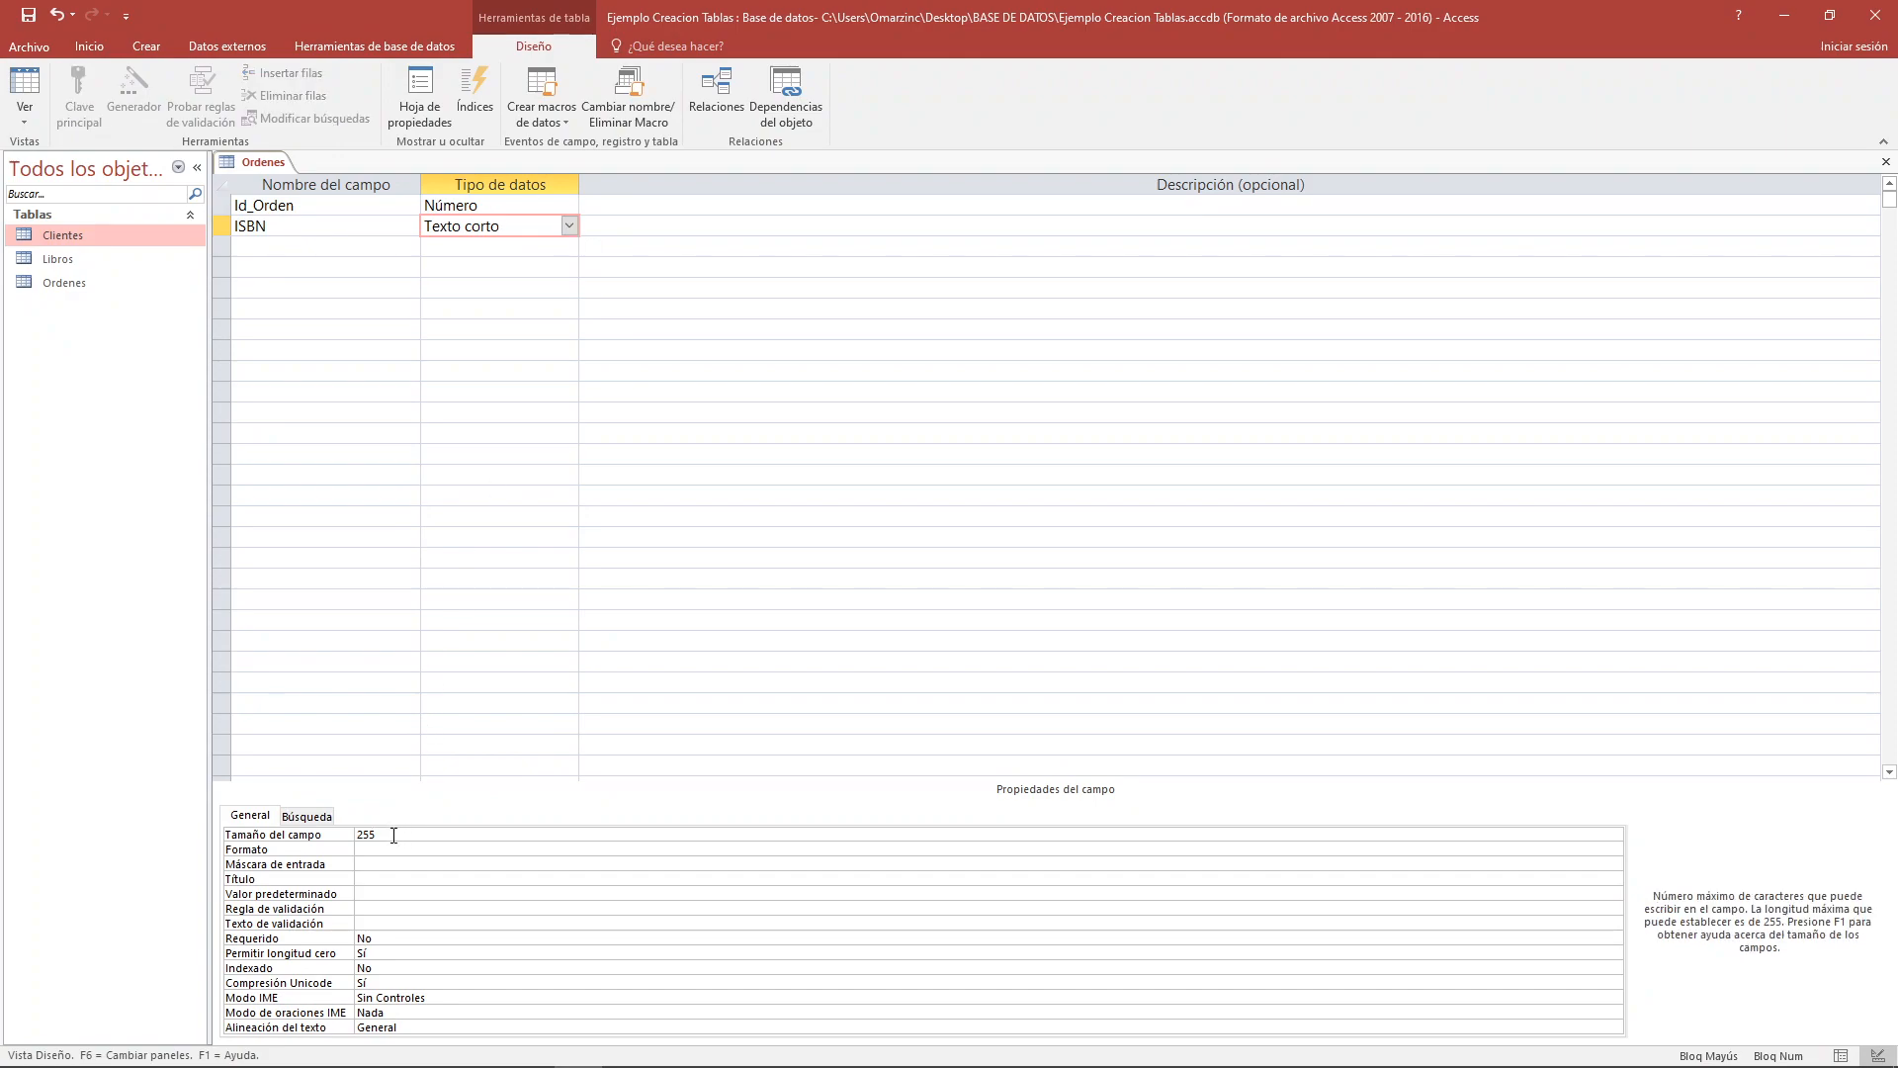
key("BackSpace")
Add a Cantidad field below ISBN in the Ordenes table with the data type Número
left_click(260, 249)
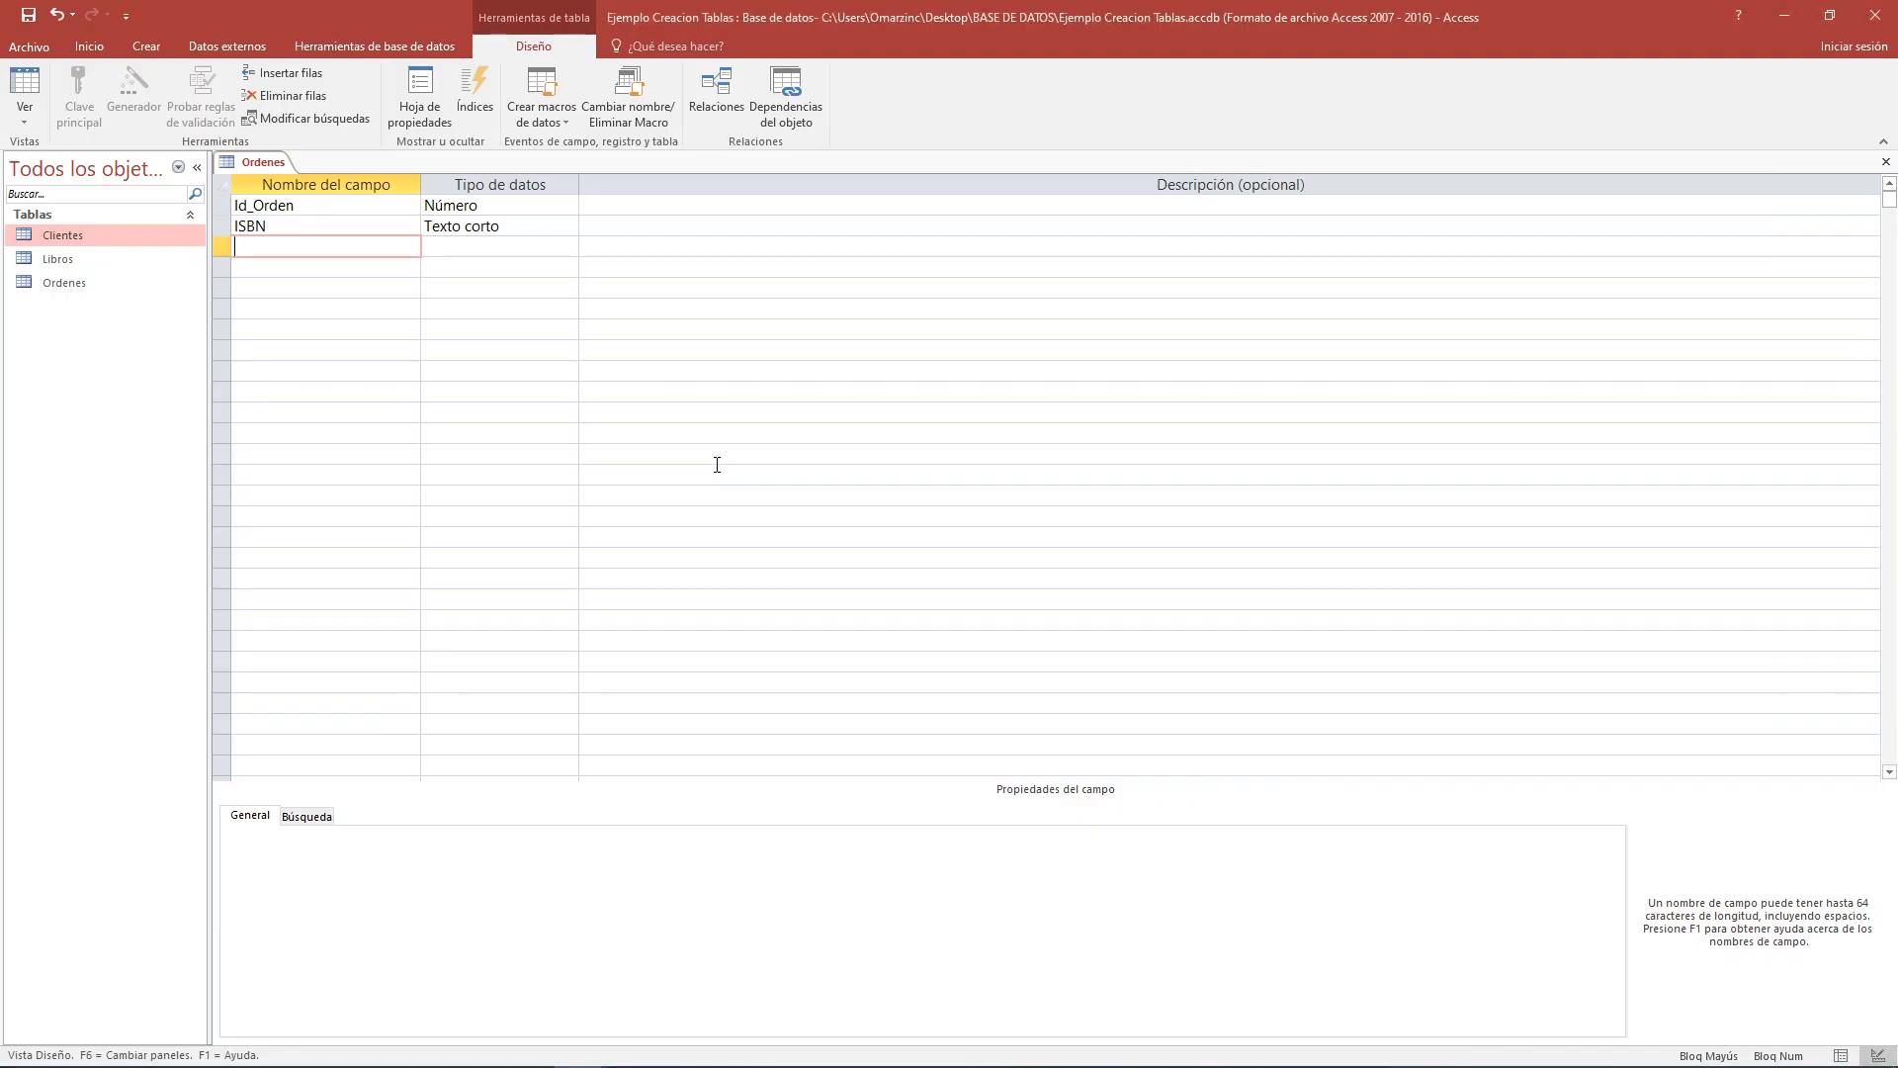
type("cA")
key("BackSpace")
key("BackSpace")
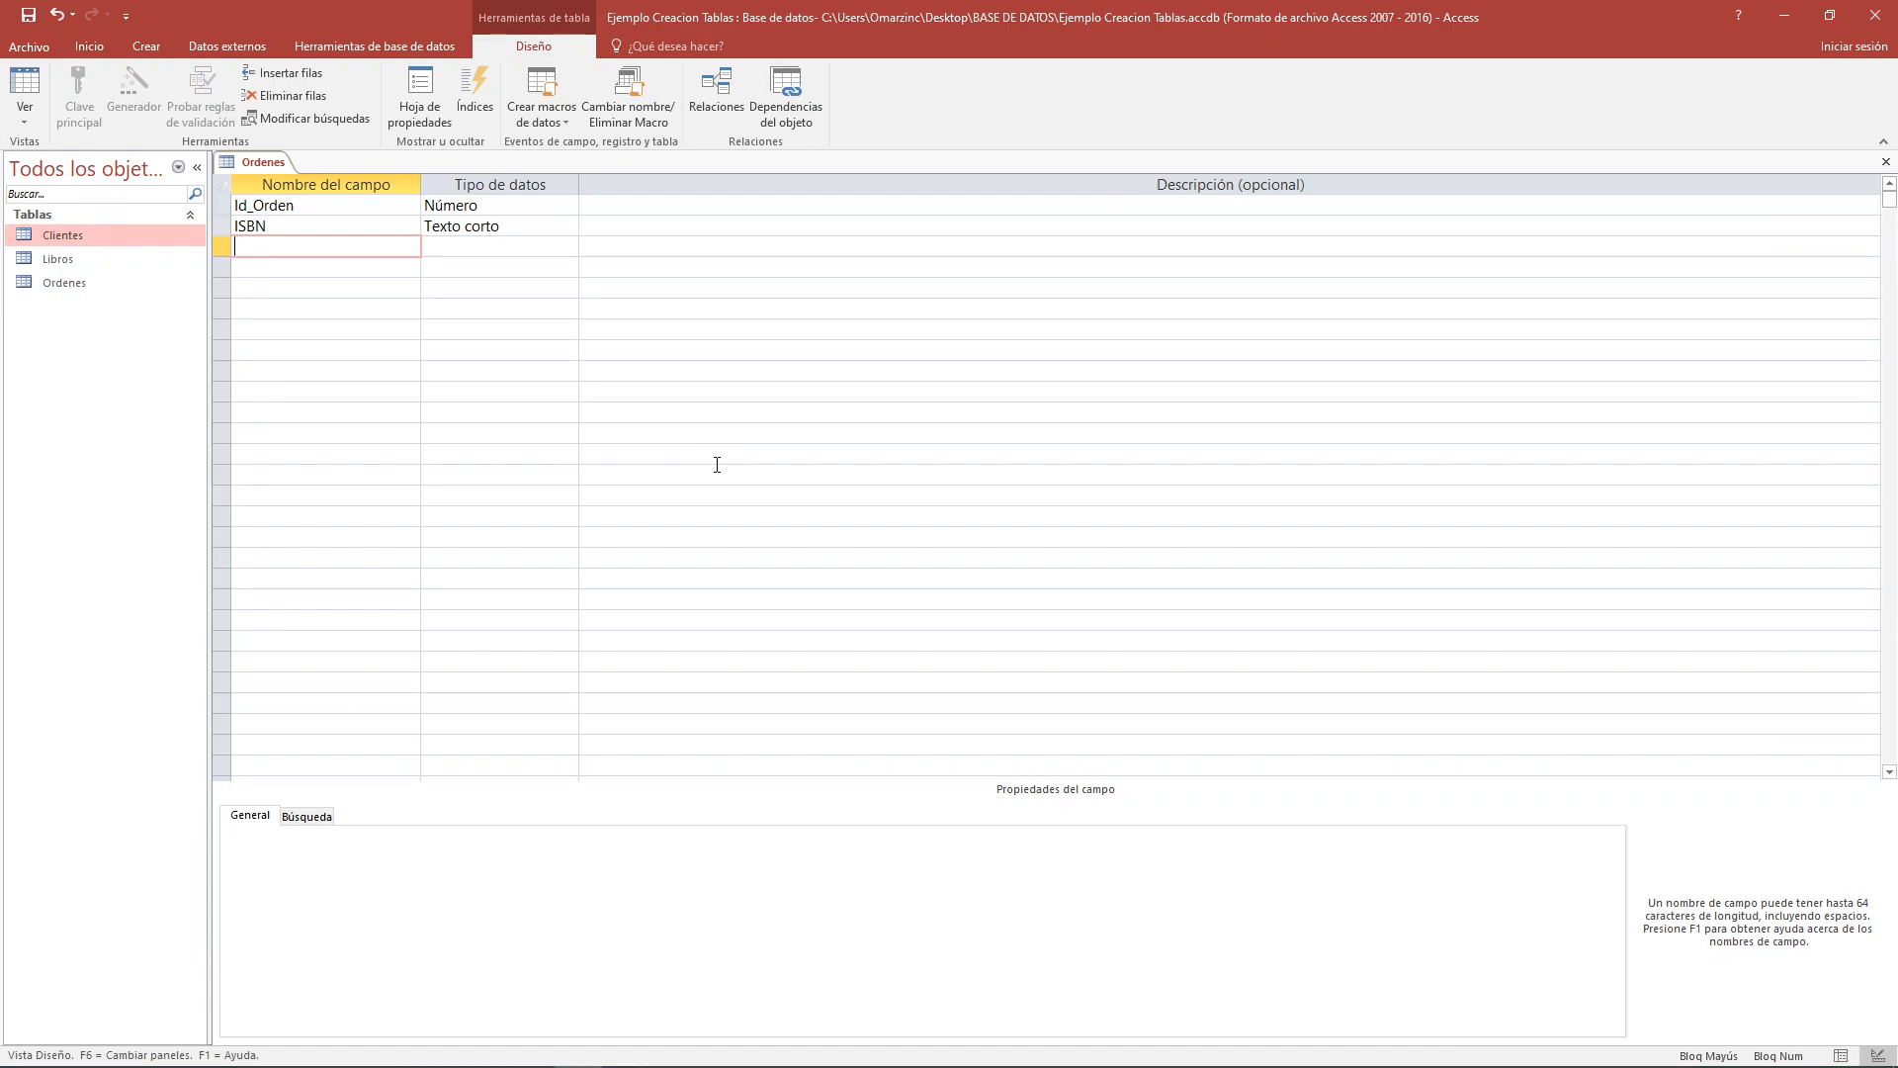
type("C")
key("Caps_Lock")
type("antidad")
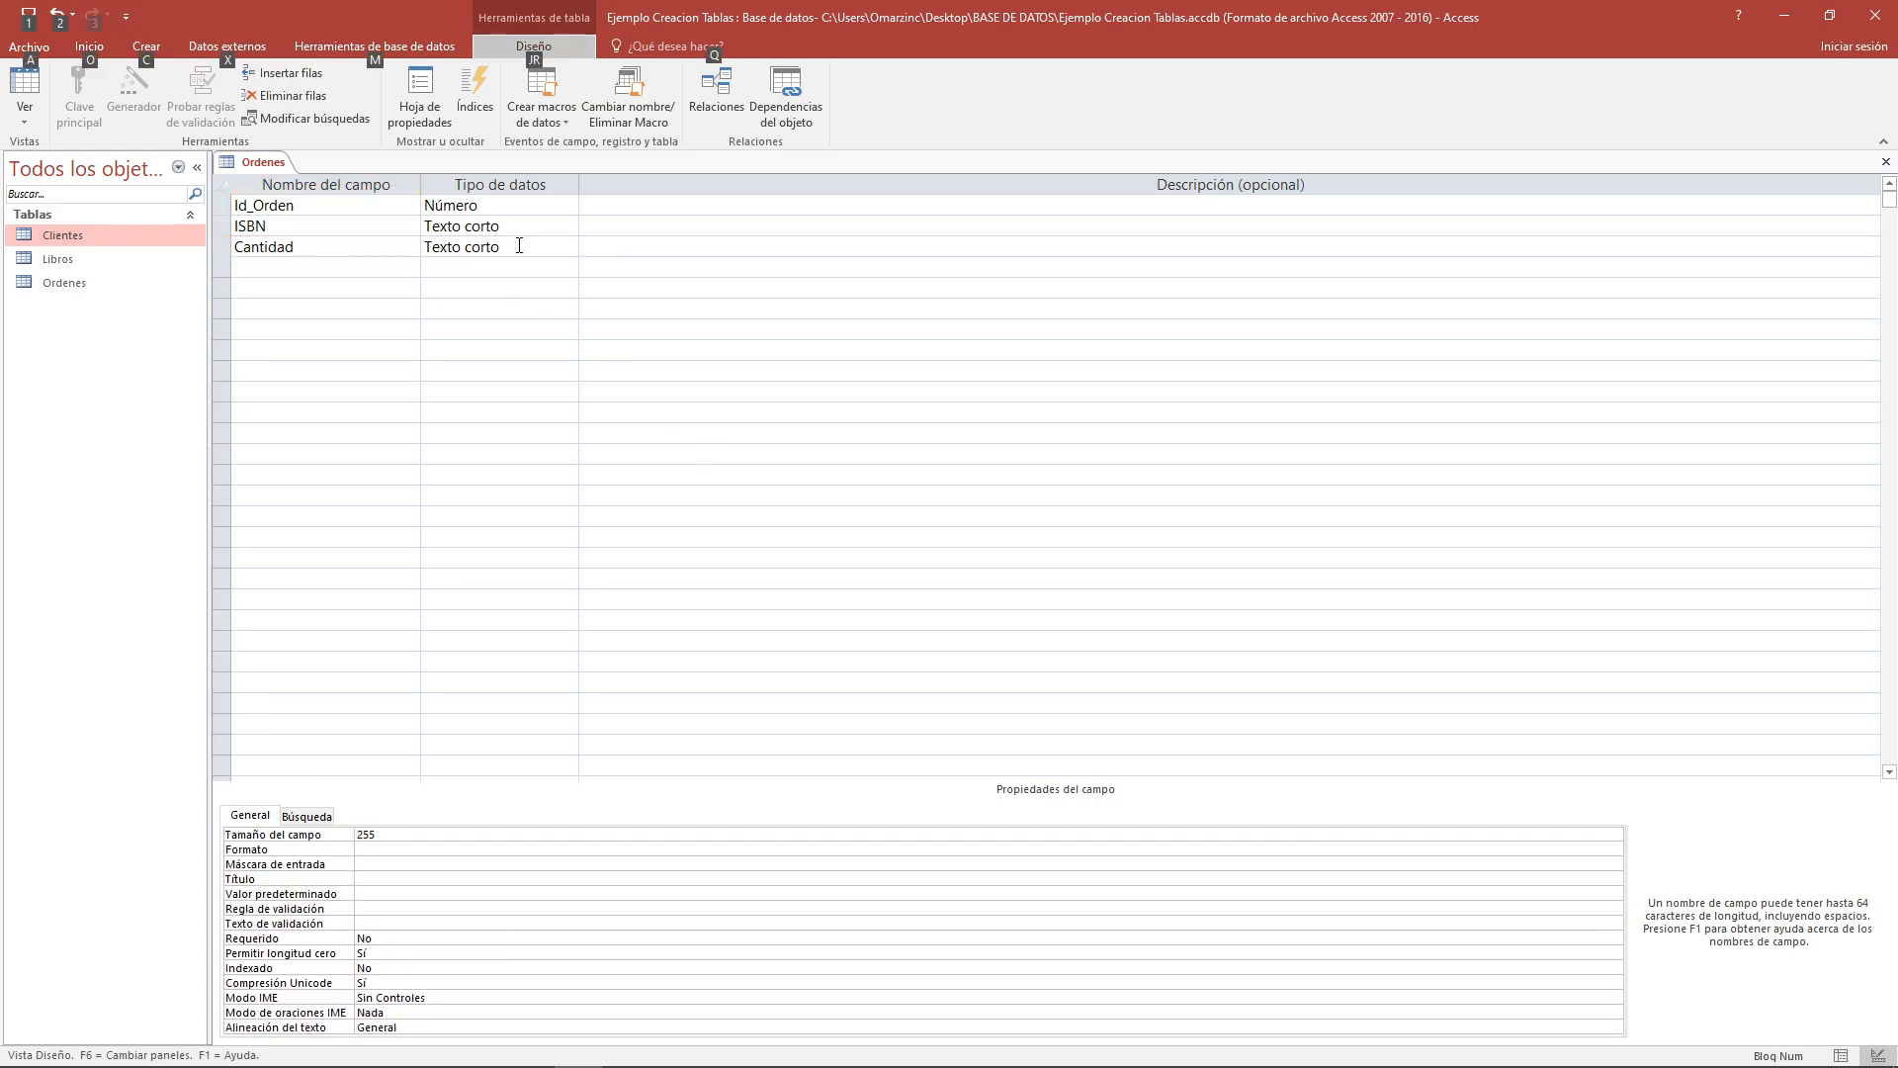
left_click(497, 249)
left_click(571, 247)
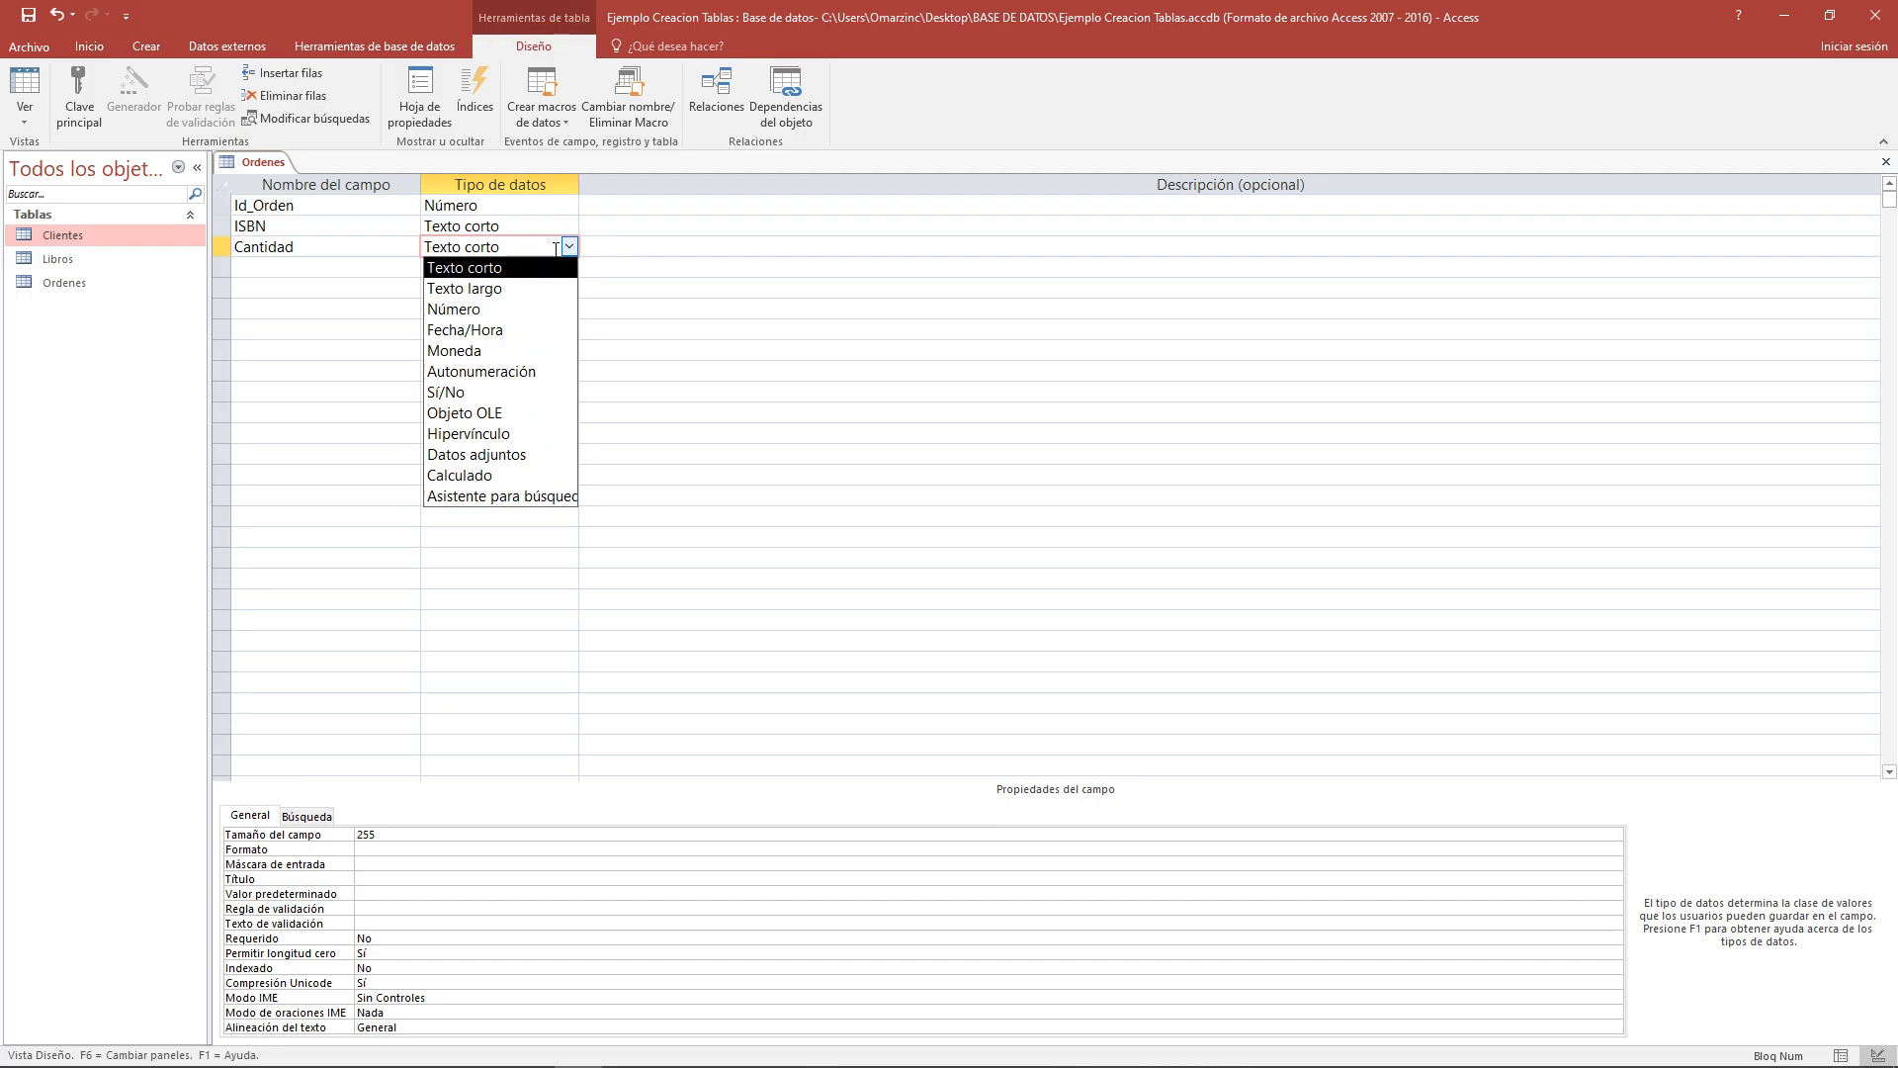
left_click(499, 310)
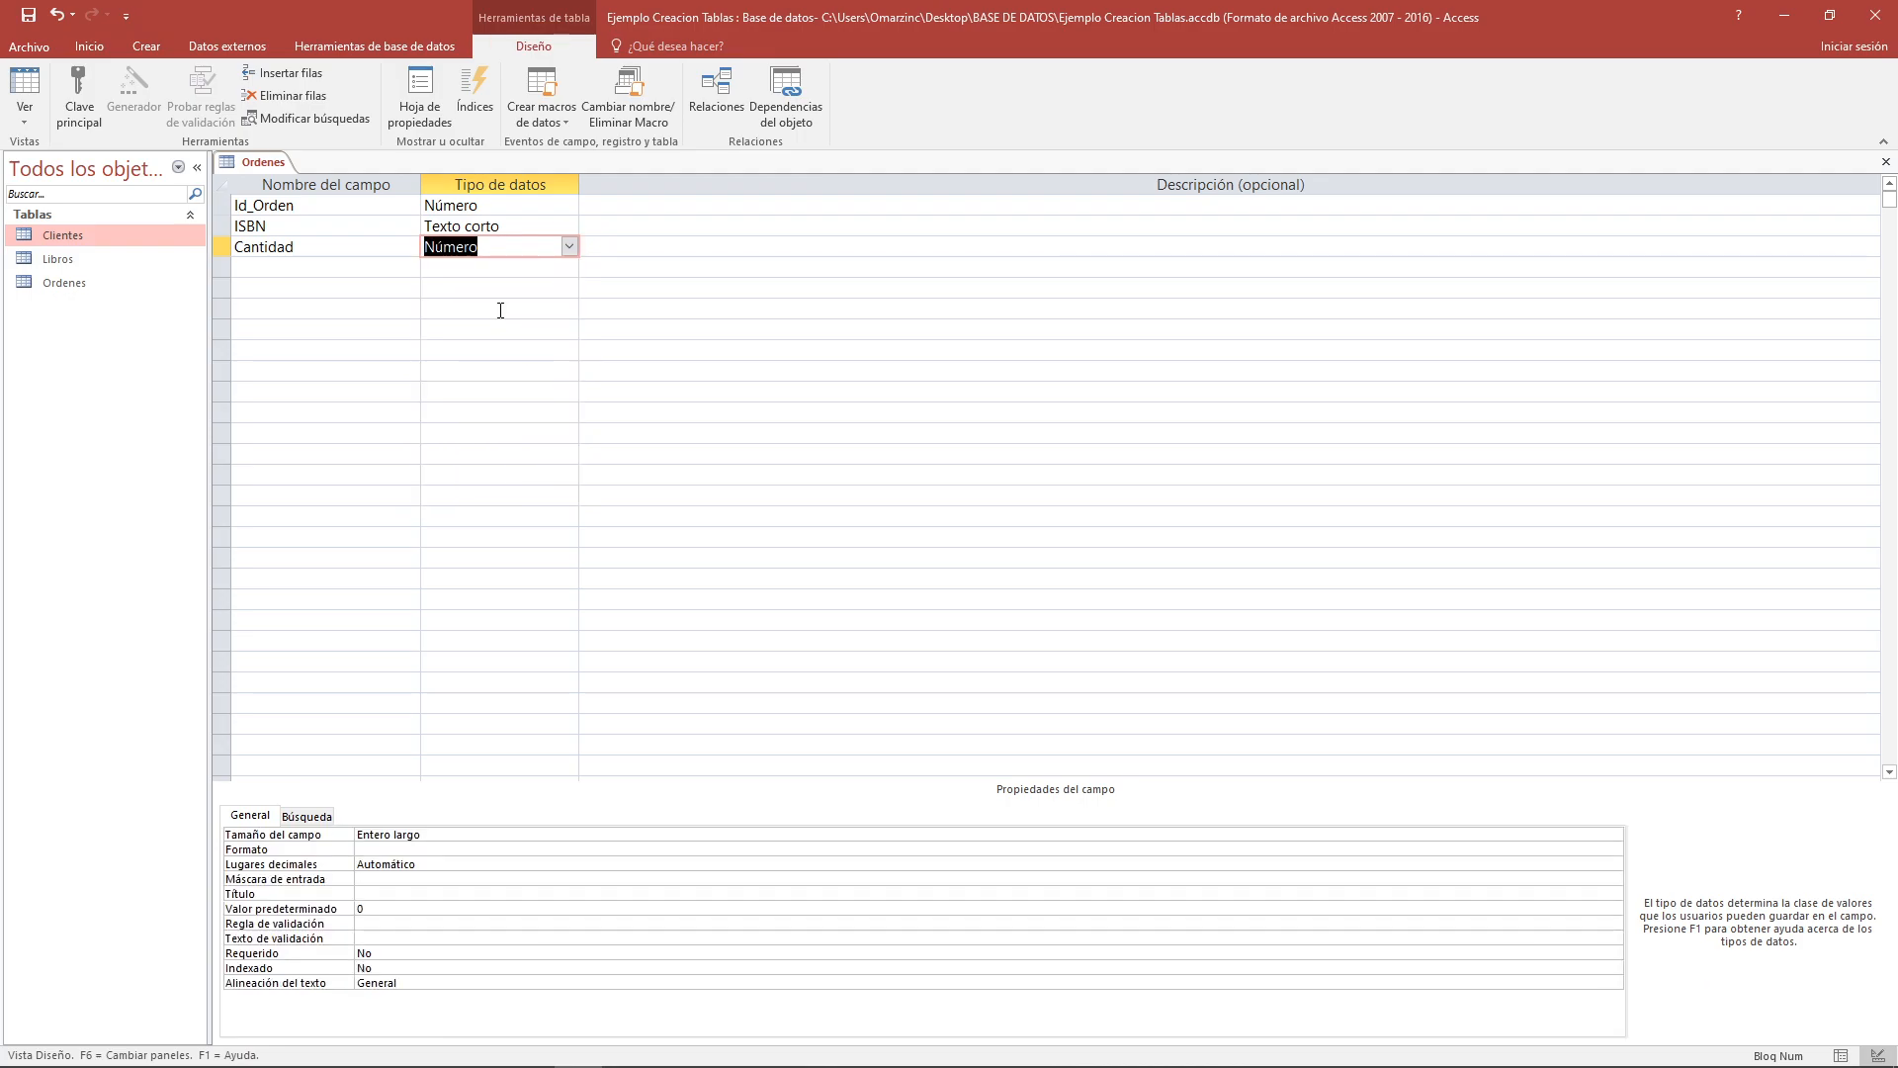
Add a Precio field below Cantidad in the Ordenes table with the data type Moneda
left_click(333, 272)
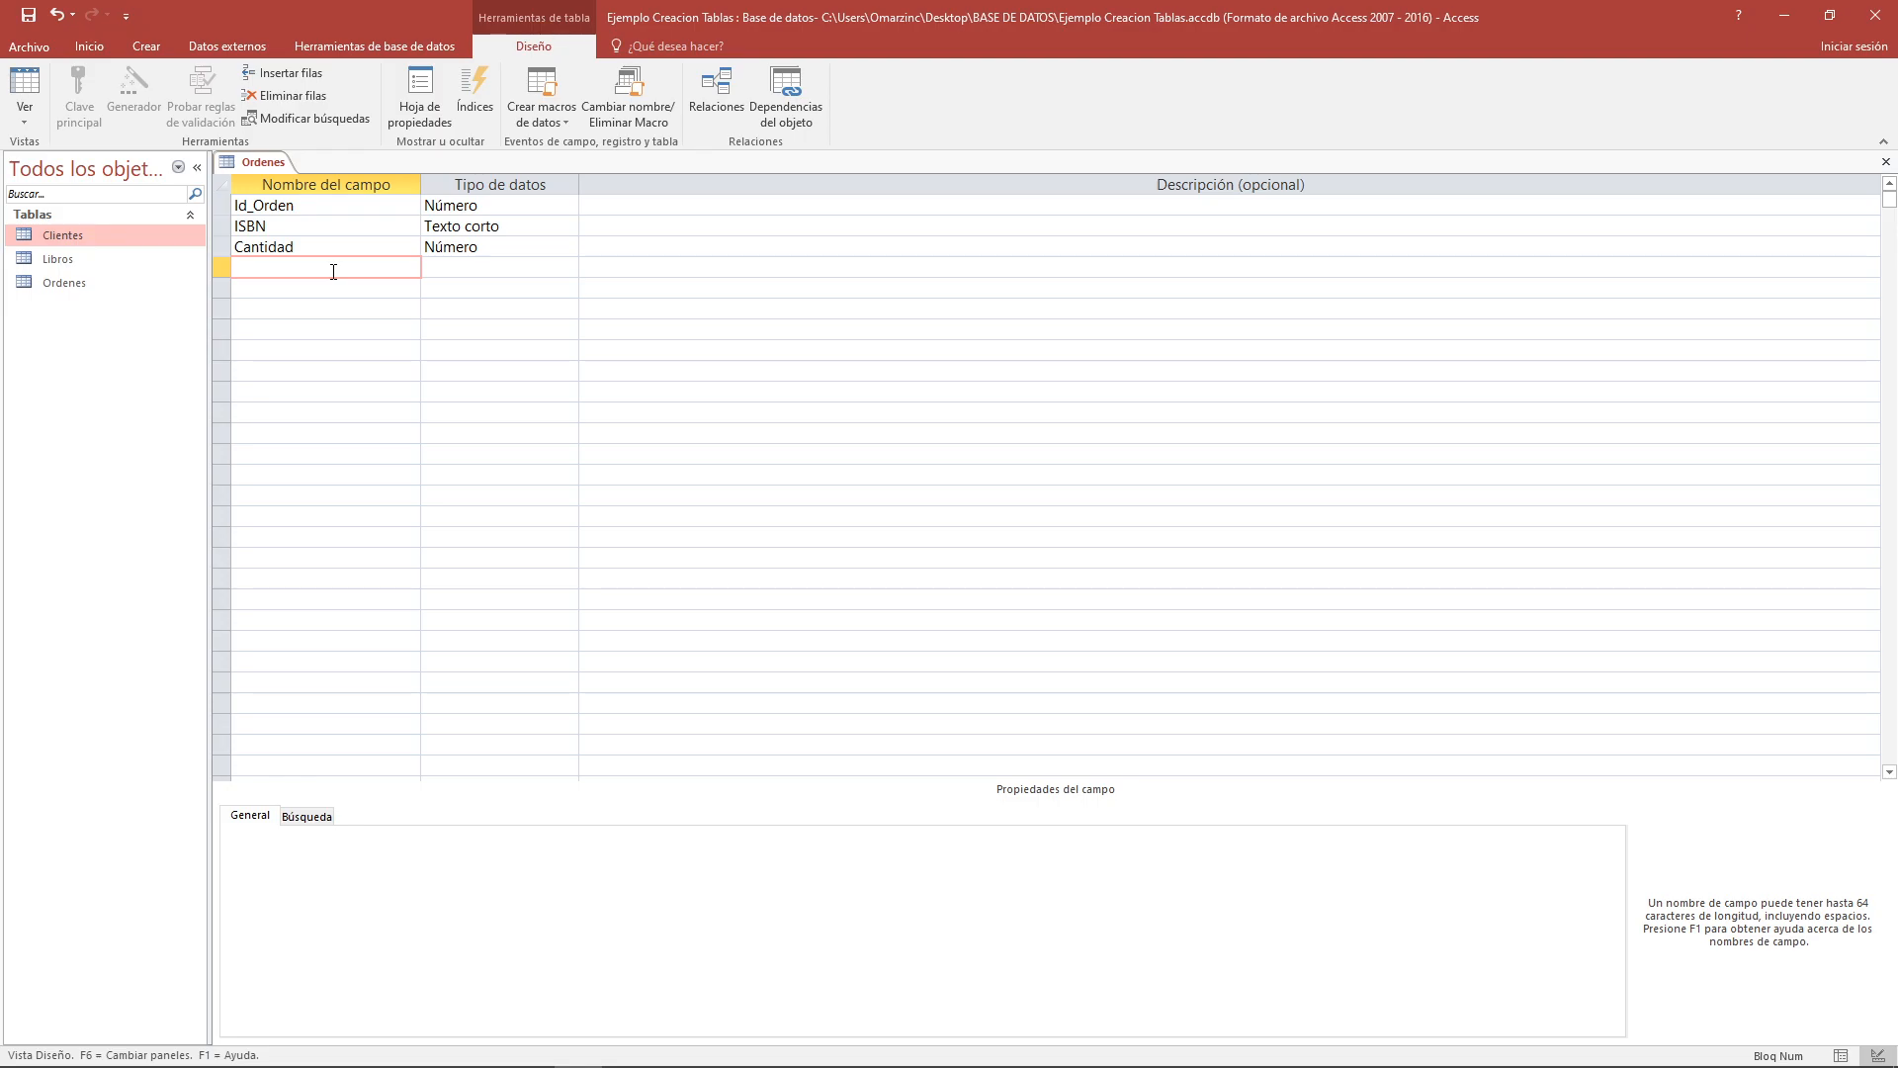
key("alt+Tab")
key("alt+Tab")
type("Precio")
left_click(471, 267)
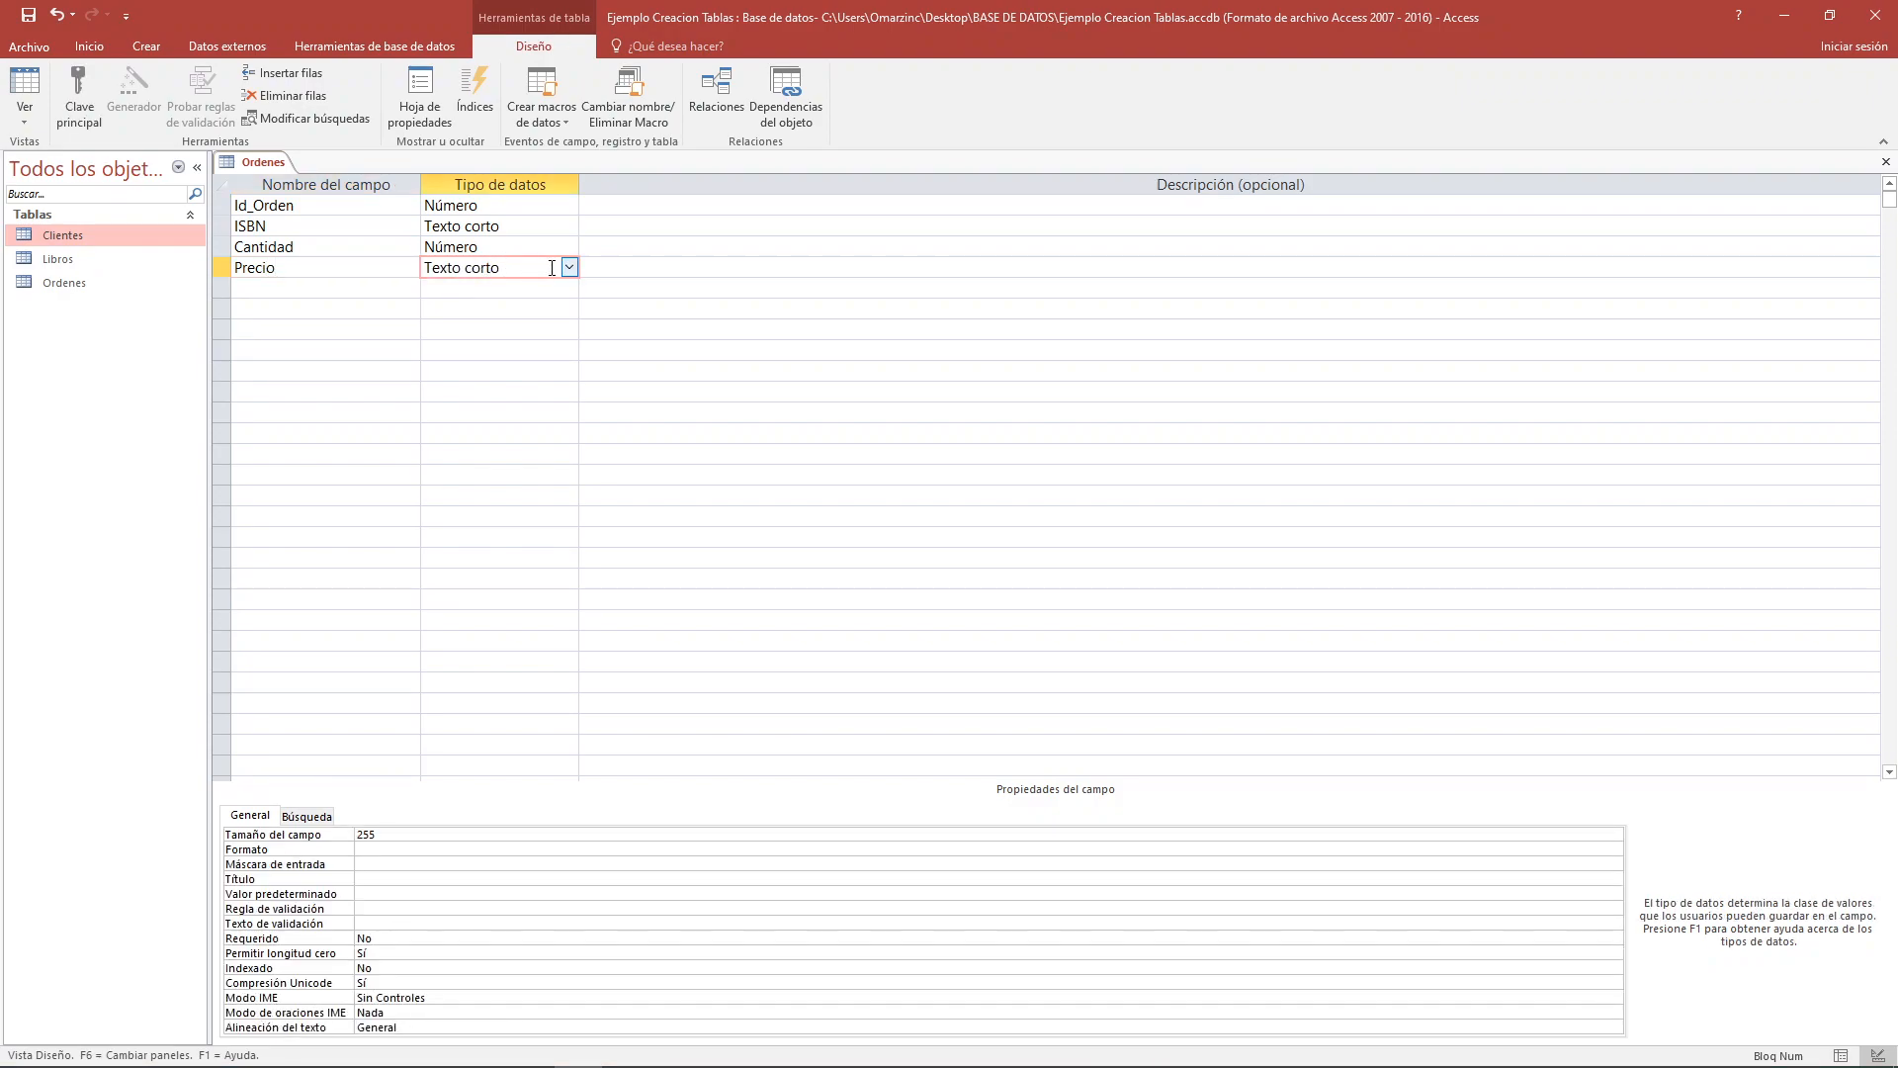
left_click(570, 267)
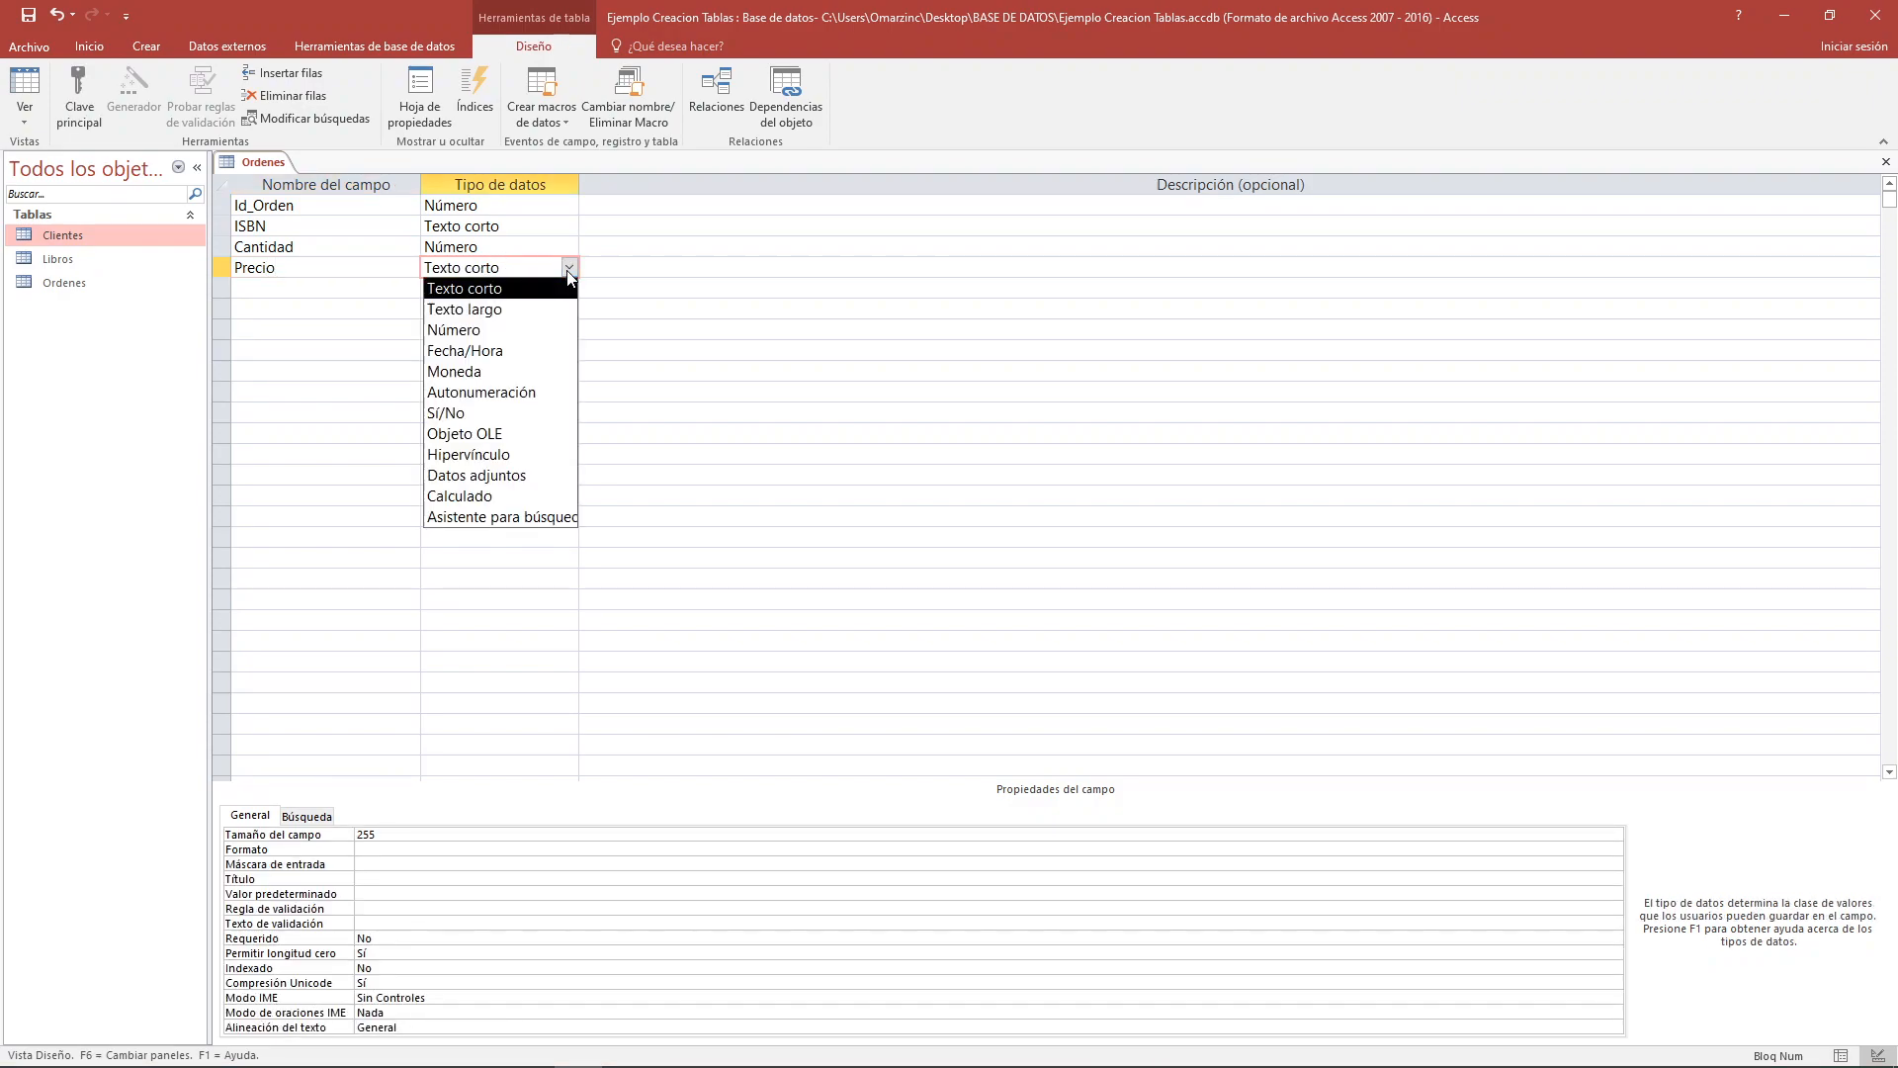
left_click(463, 373)
Add a Total field below Precio in the Ordenes table with the data type Moneda
left_click(356, 287)
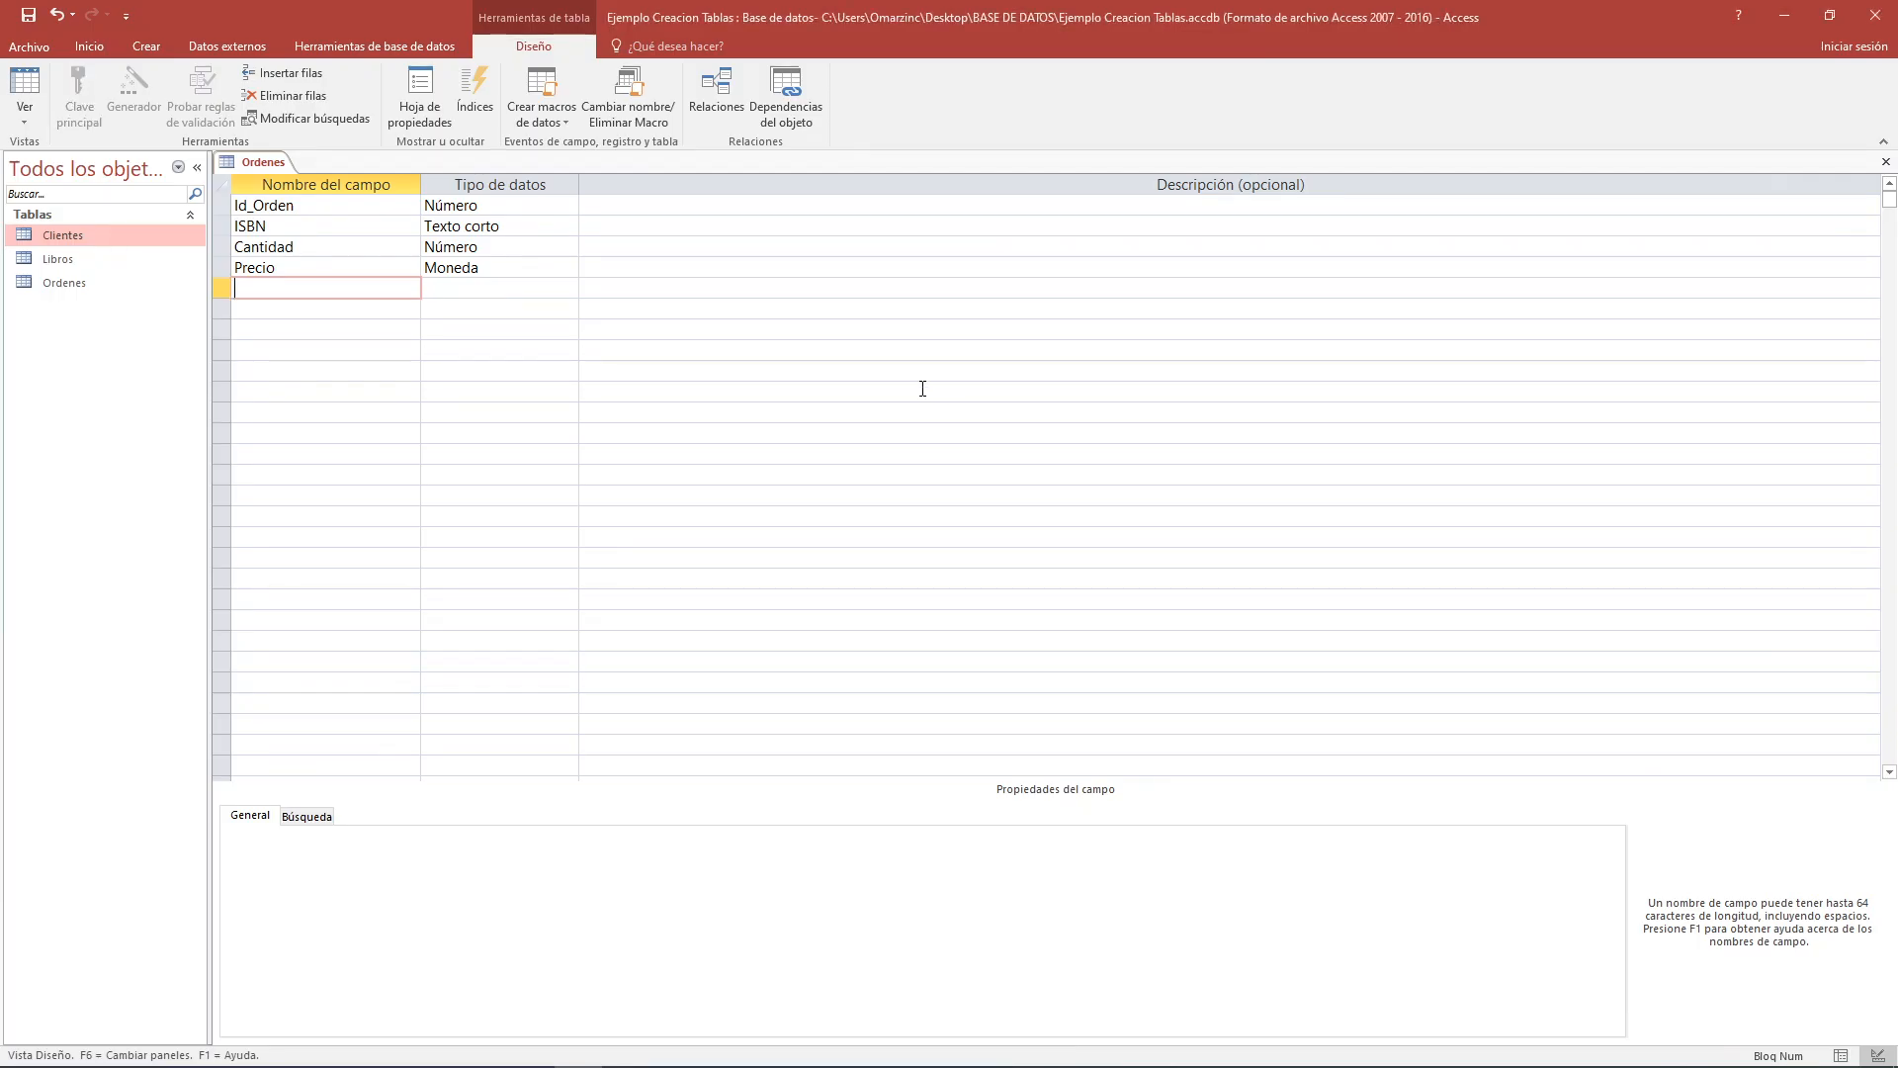
type("Total")
left_click(479, 289)
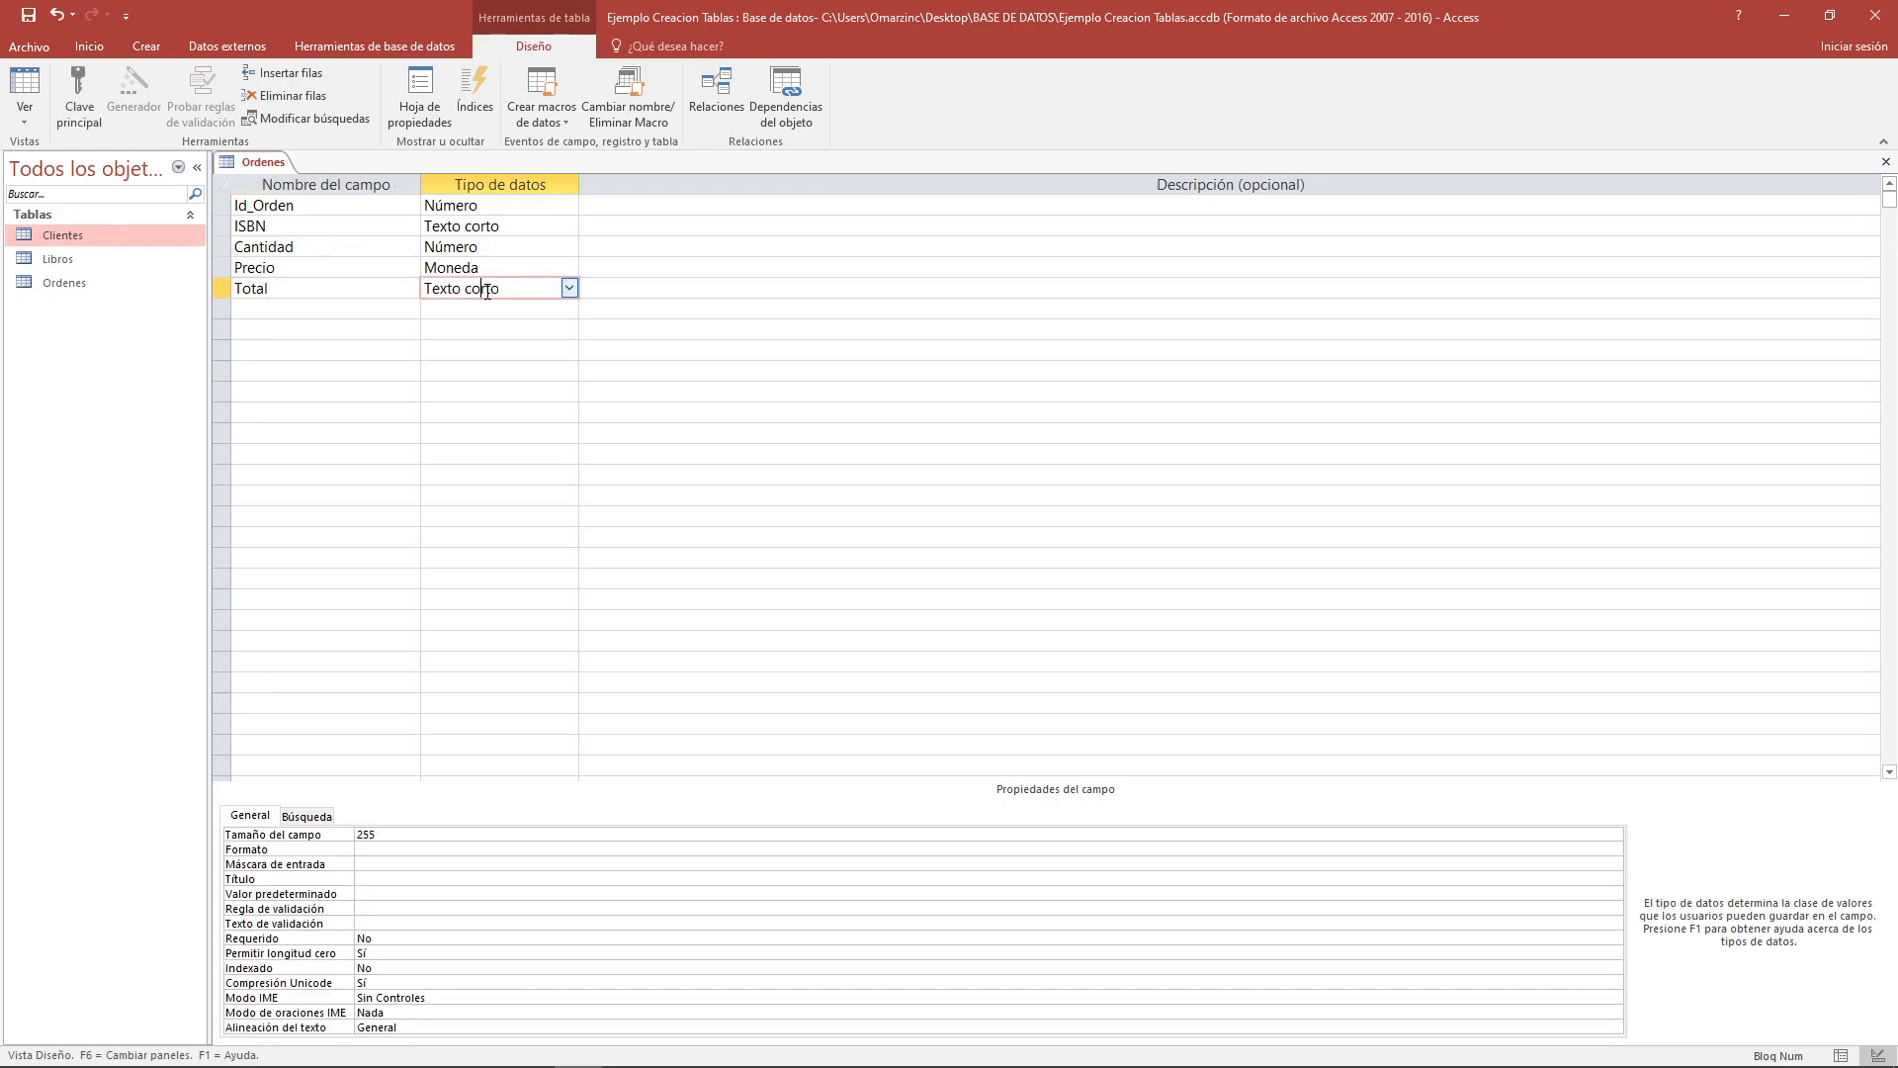
left_click(568, 293)
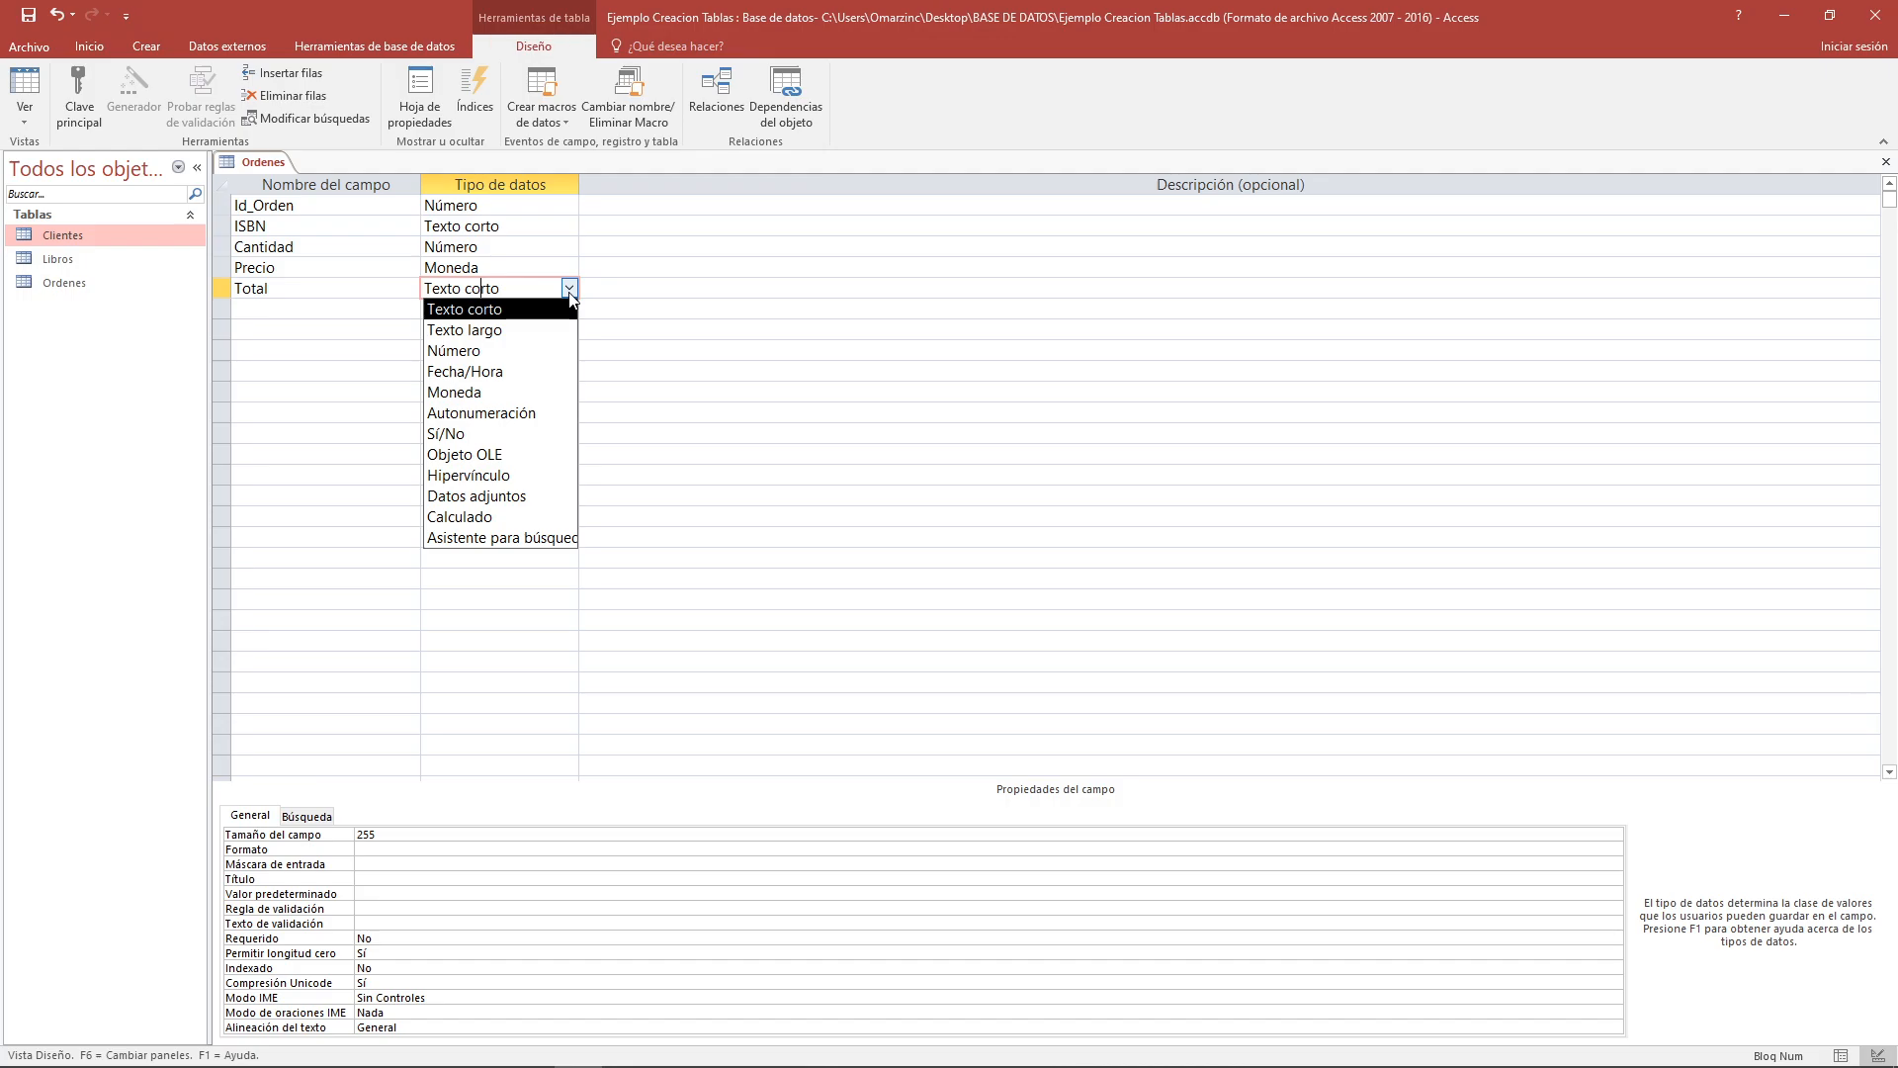
left_click(474, 392)
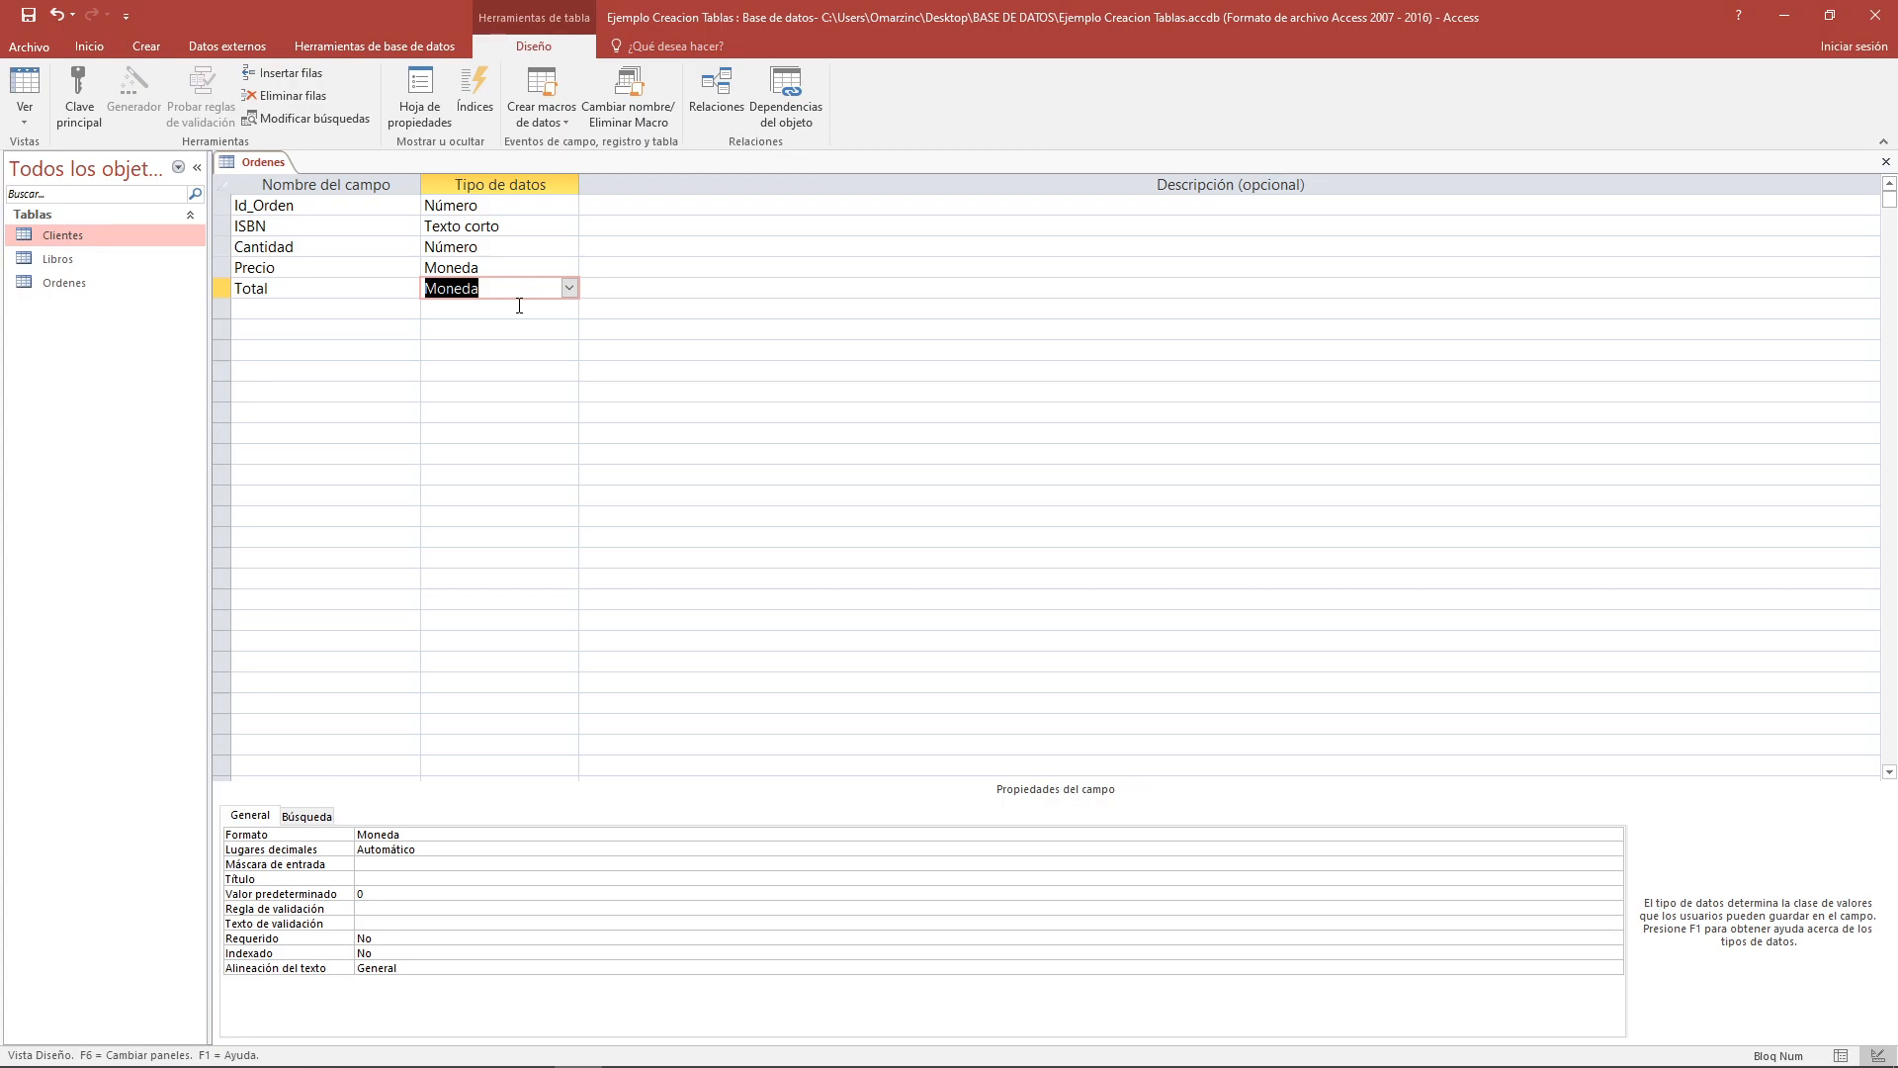
Add a Fecha field below Total in the Ordenes table with the data type Fecha/Hora
left_click(346, 310)
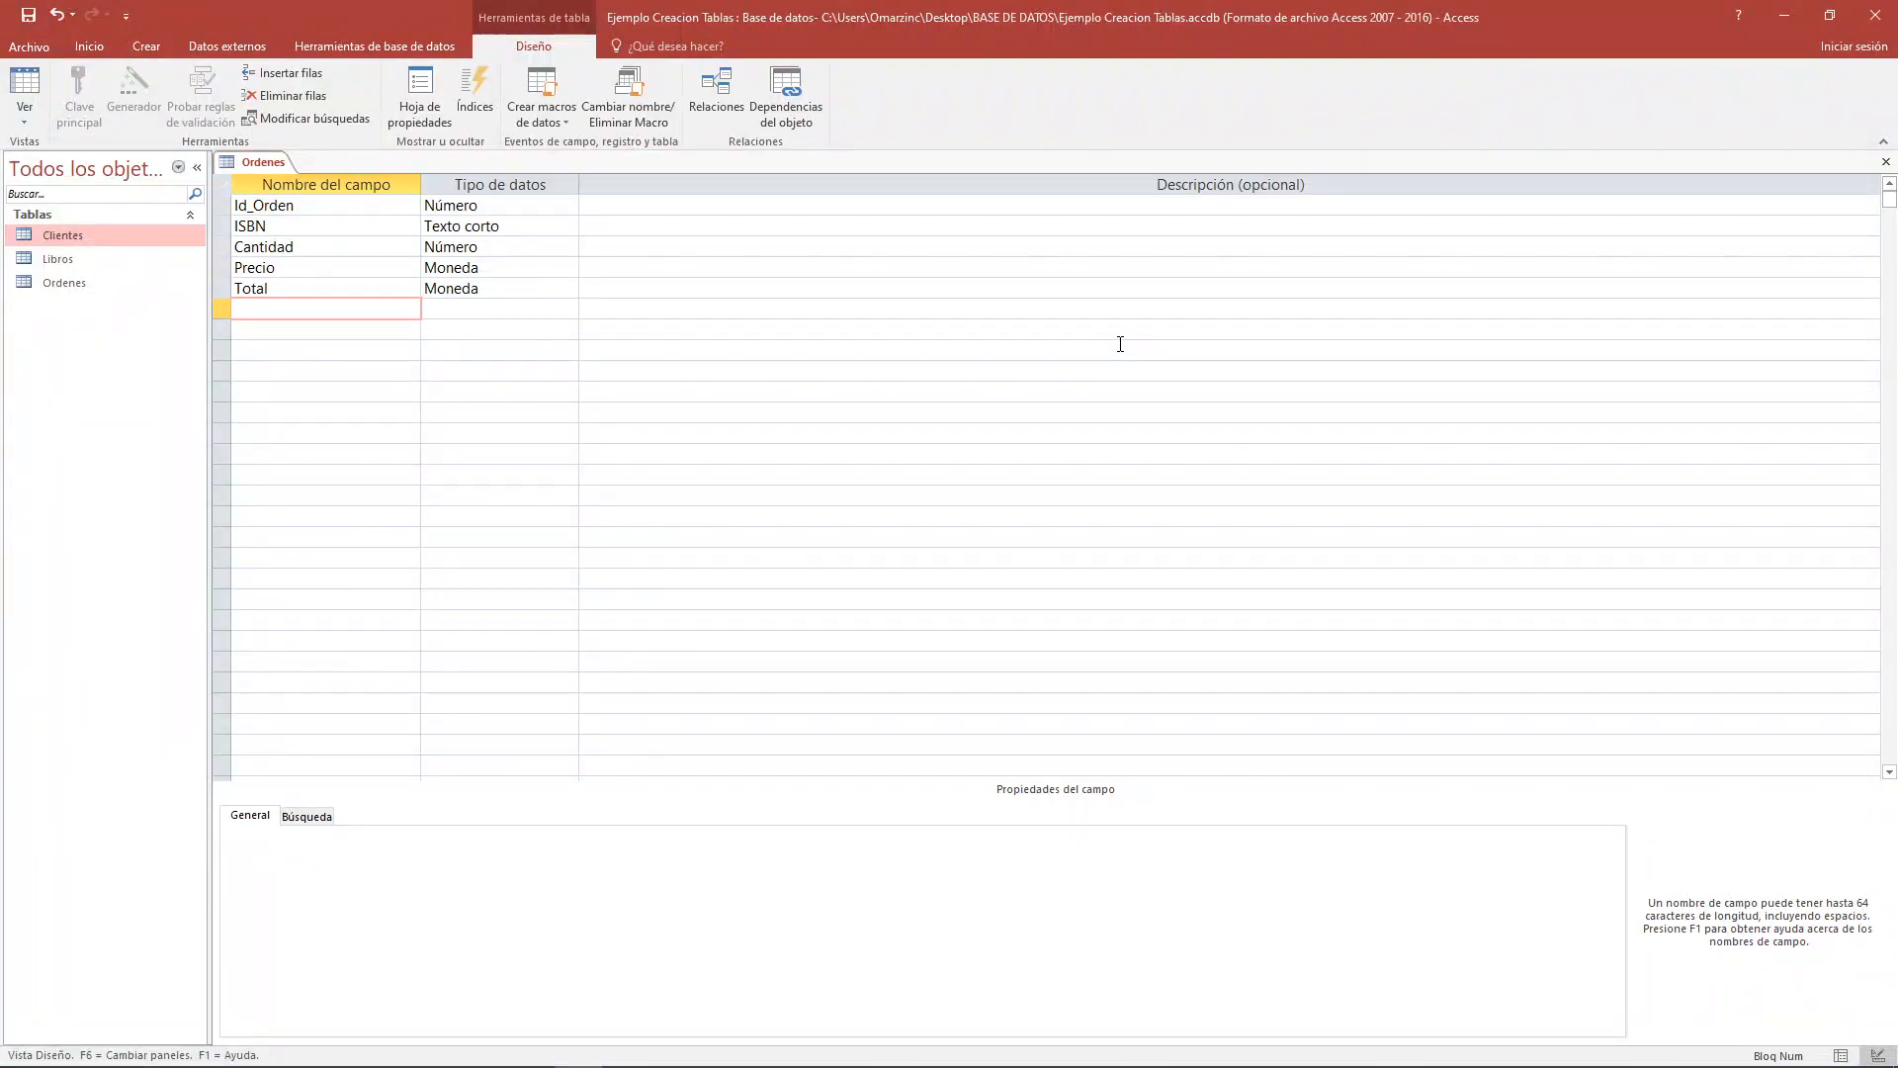
type("Fecha")
left_click(477, 314)
left_click(570, 309)
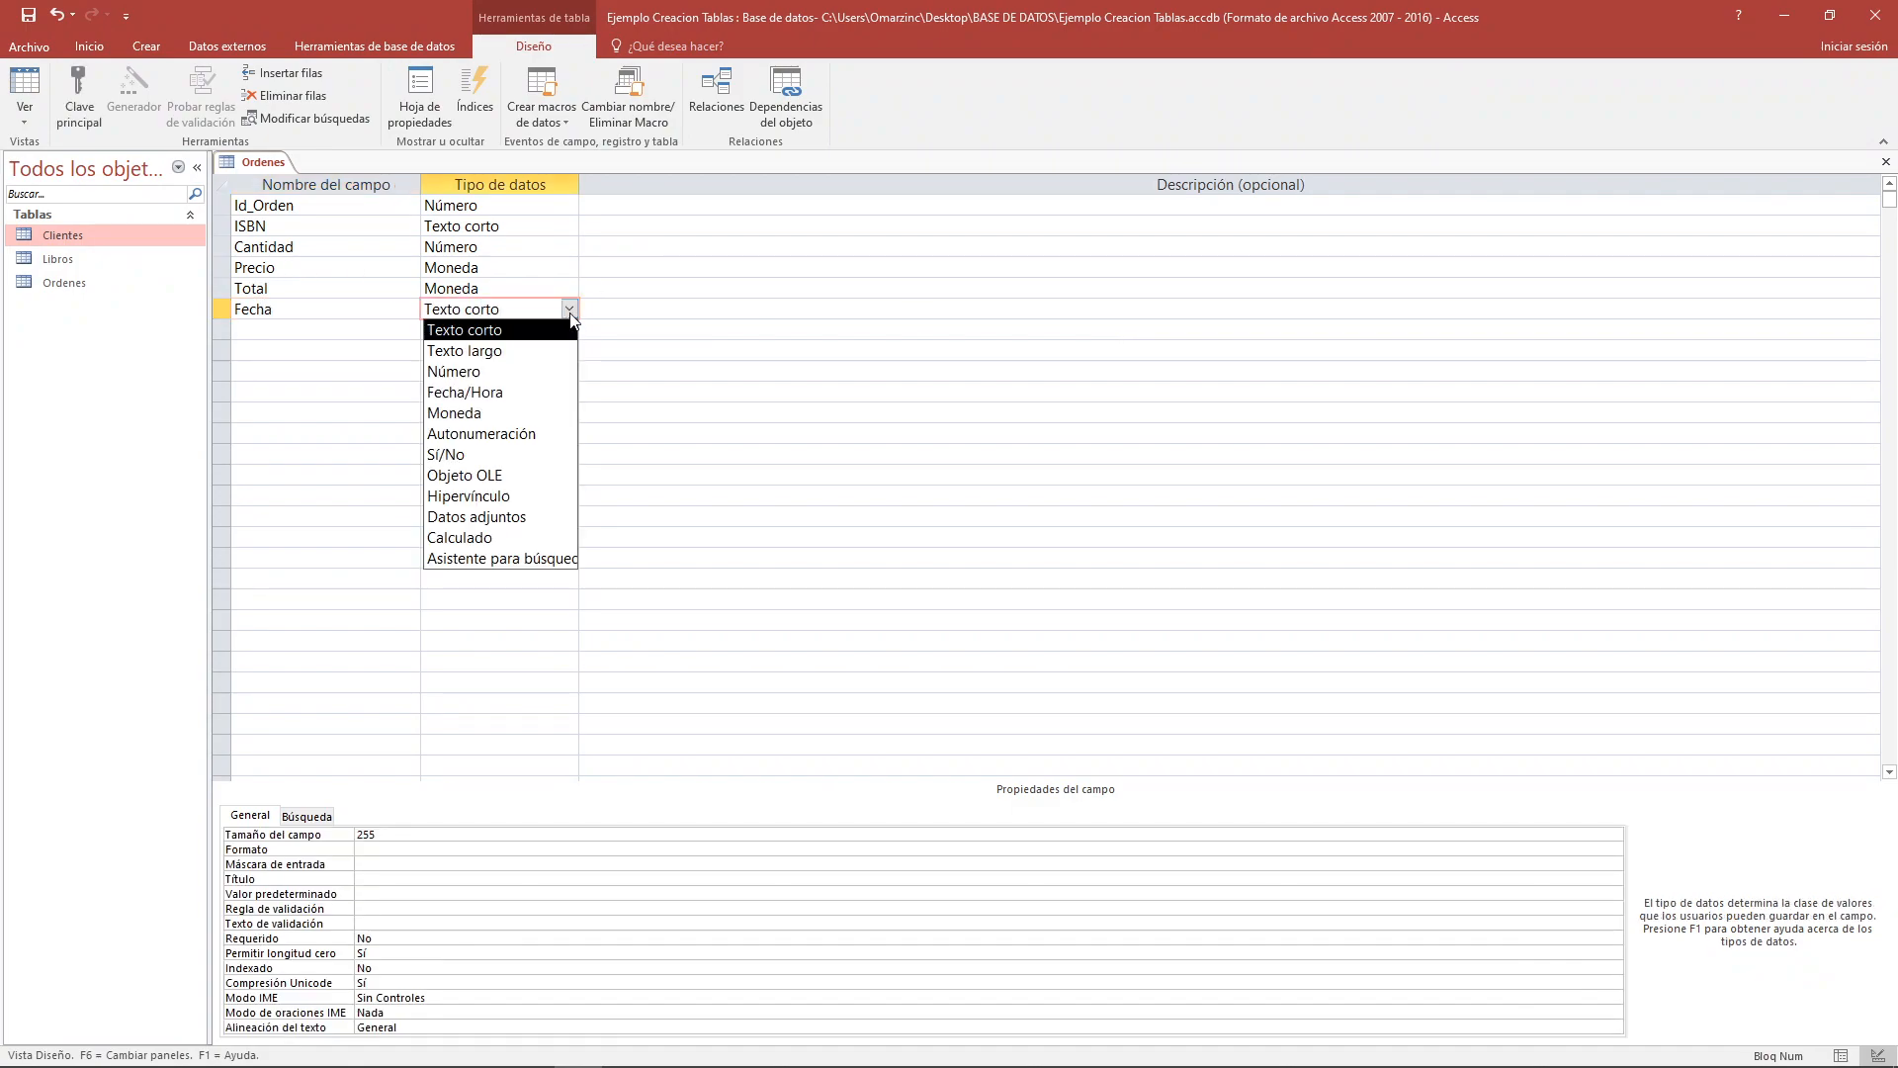
left_click(497, 393)
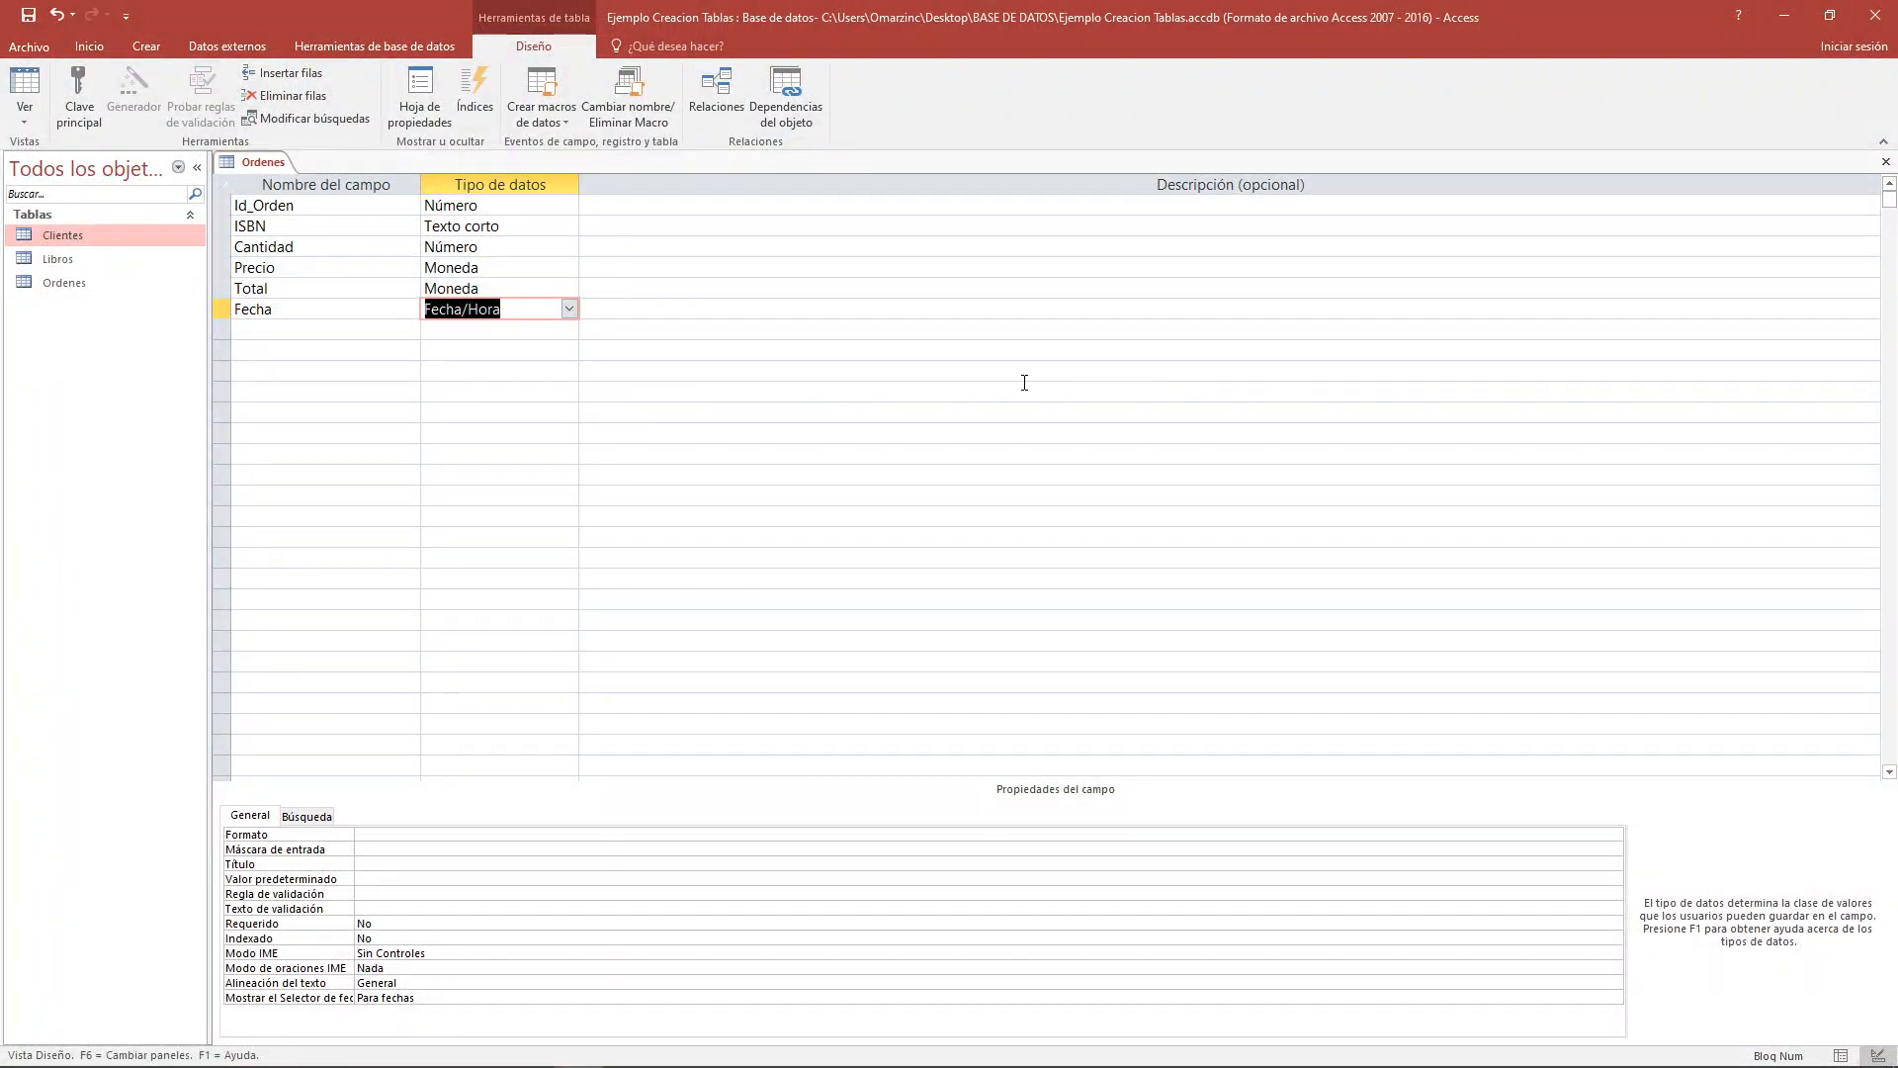
Add an Id_Cliente field below Fecha in the Ordenes table with the data type Número
left_click(373, 337)
type("Id")
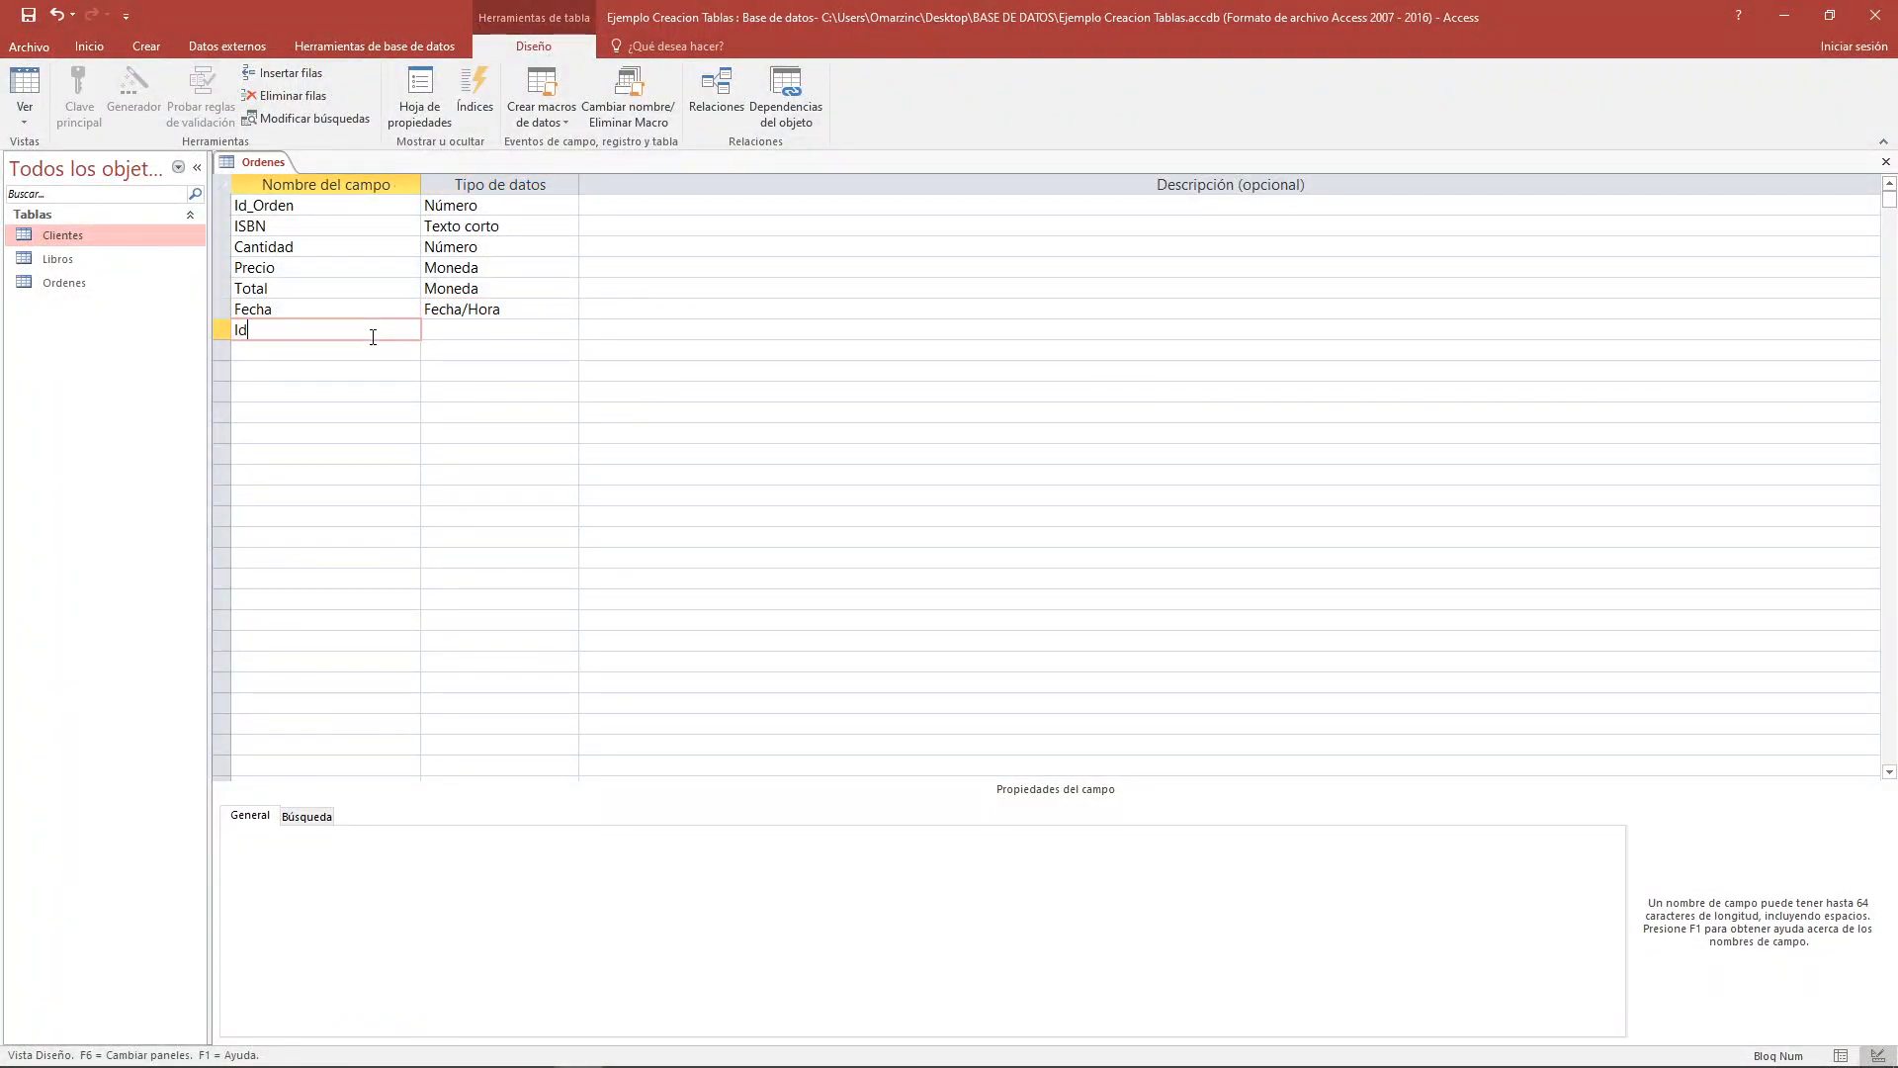
type("_Cliente")
left_click(503, 340)
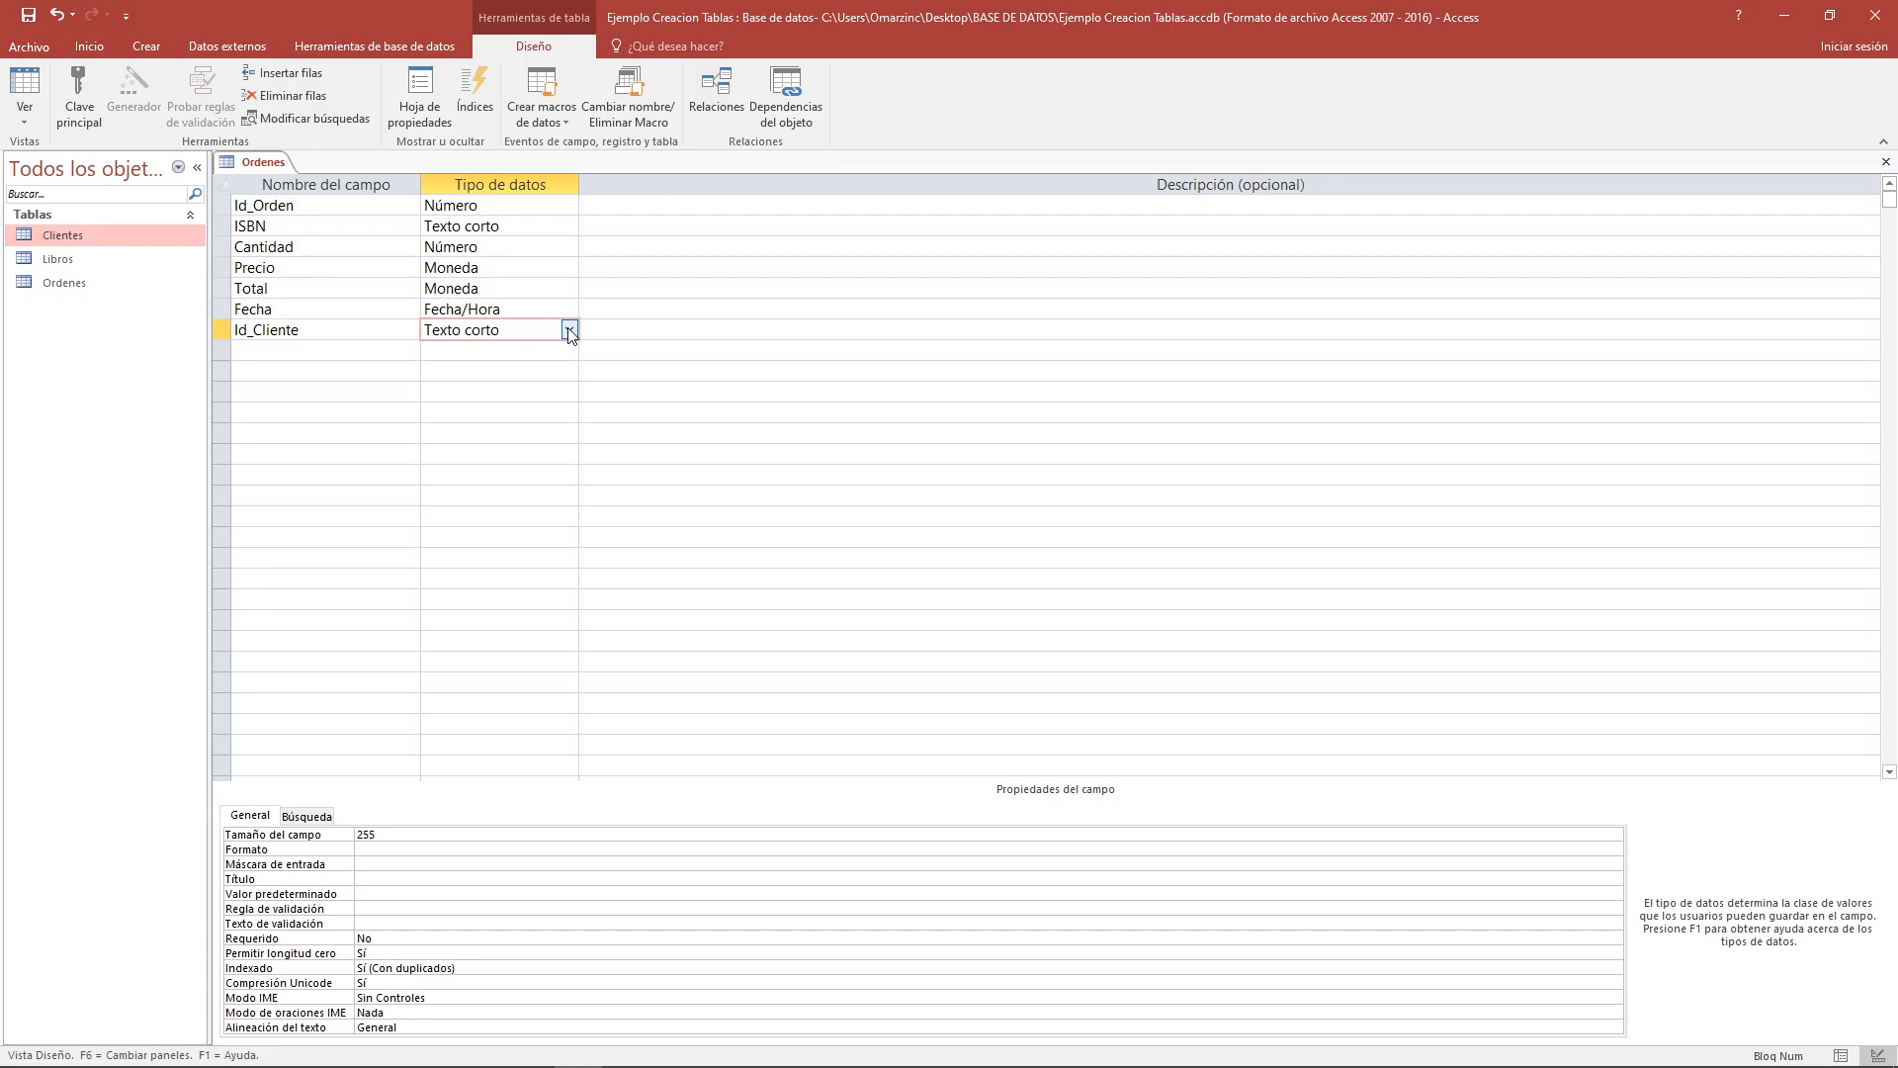
left_click(571, 333)
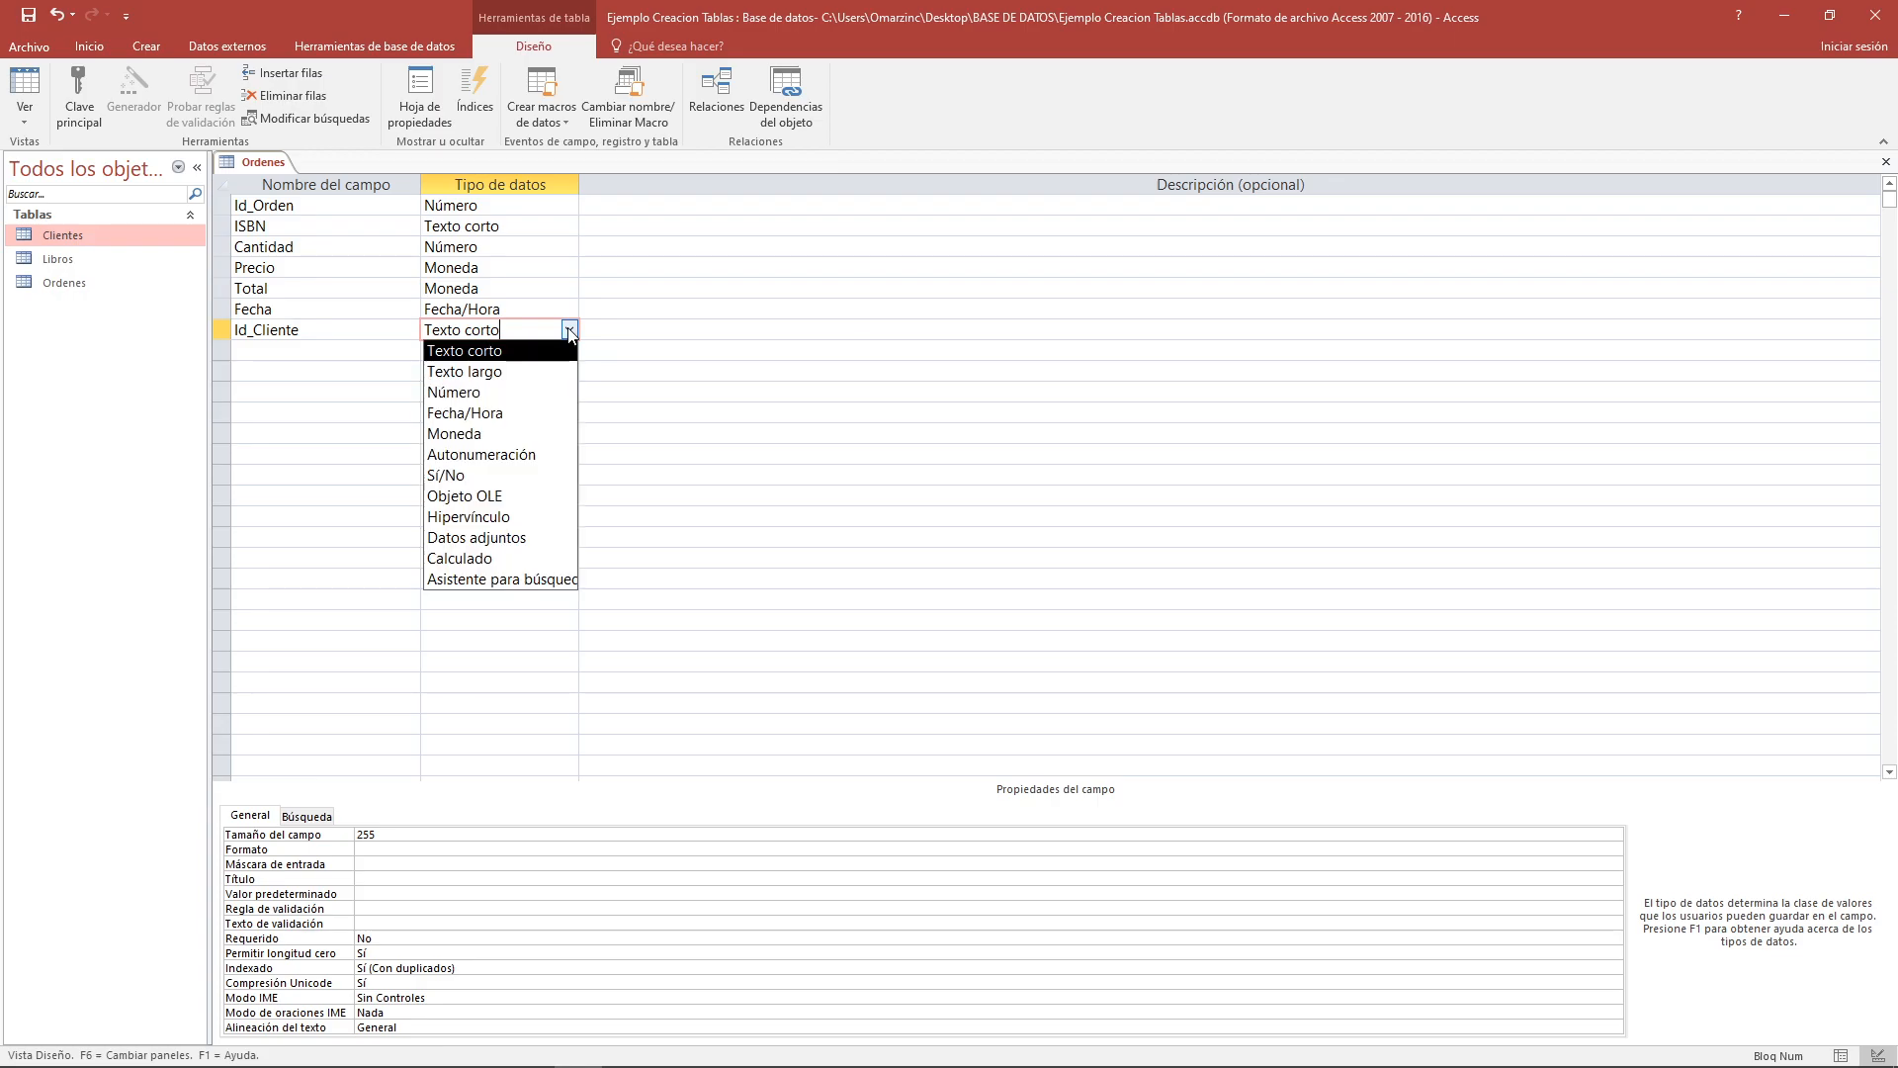
left_click(509, 394)
Add a Tipo_Pago field of type Texto corto to the Ordenes table and set its field size to 25
left_click(398, 351)
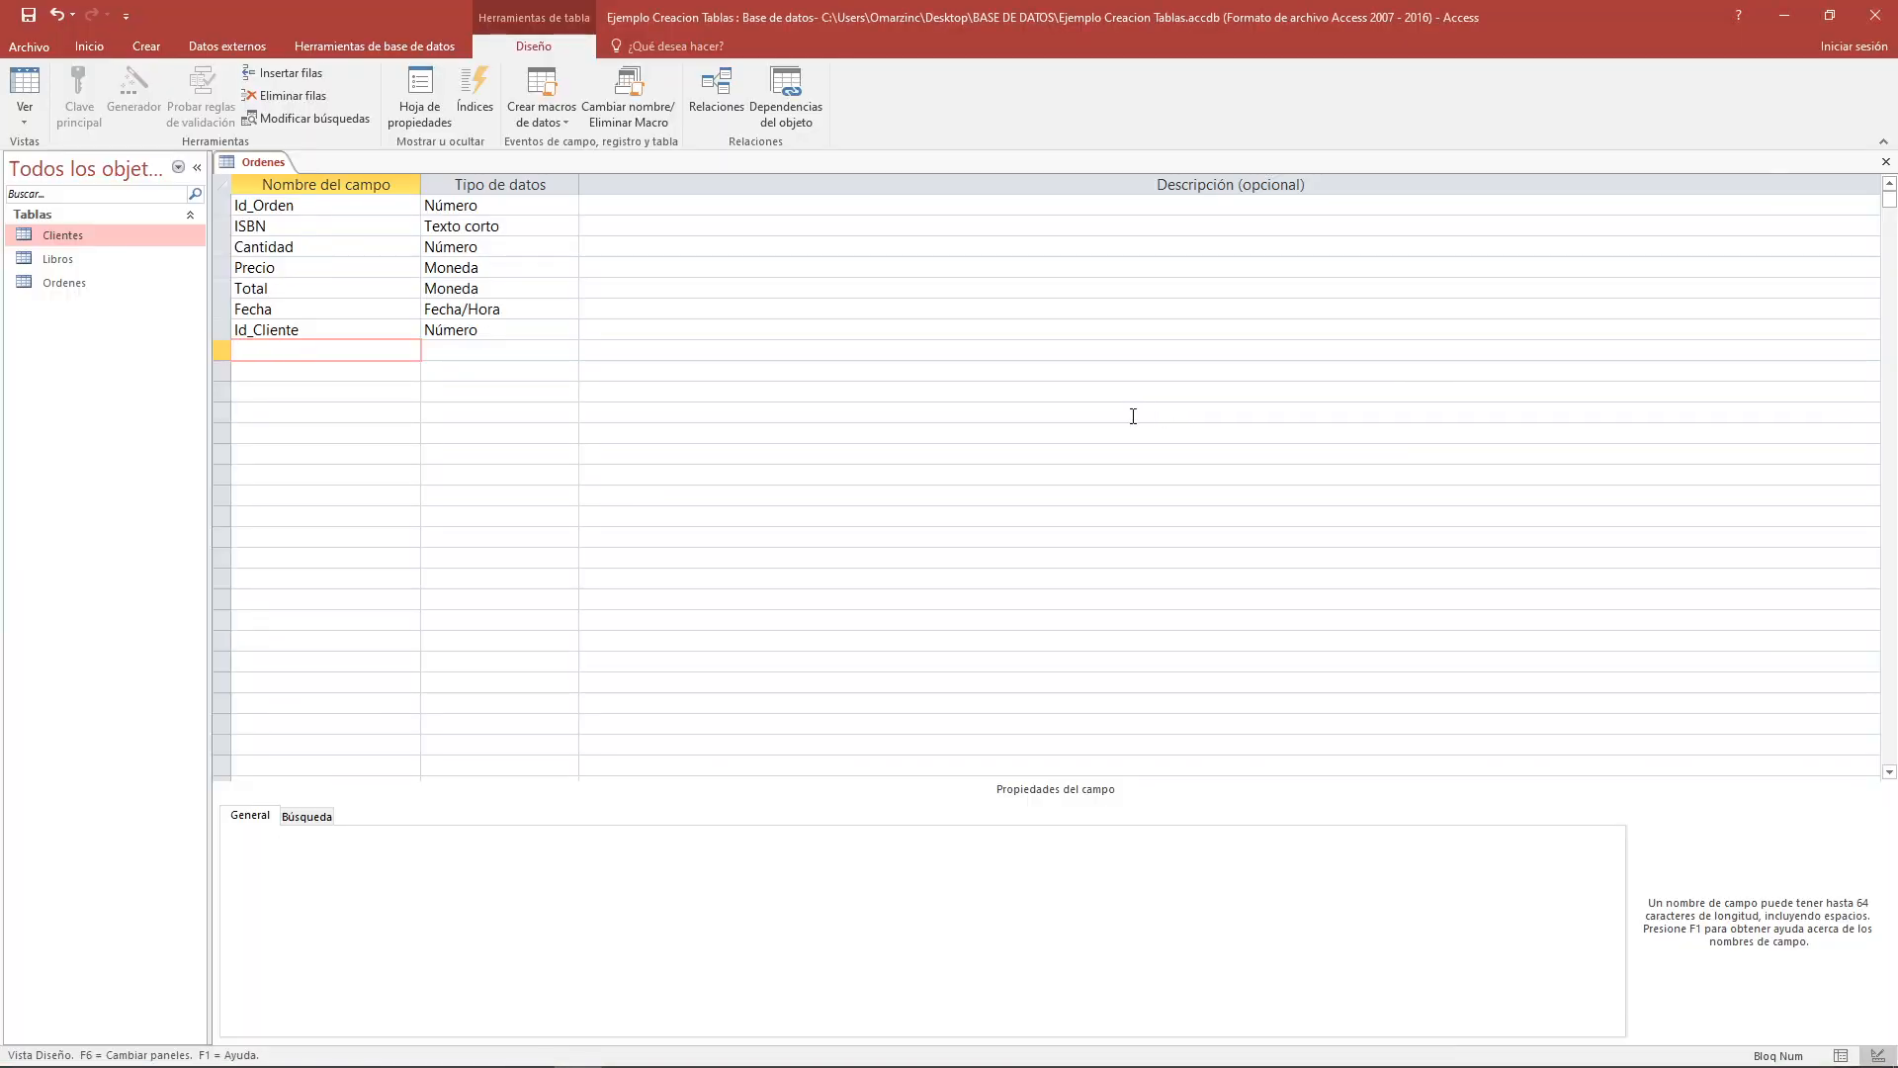
type("Tipo_P")
type("ago")
left_click(487, 348)
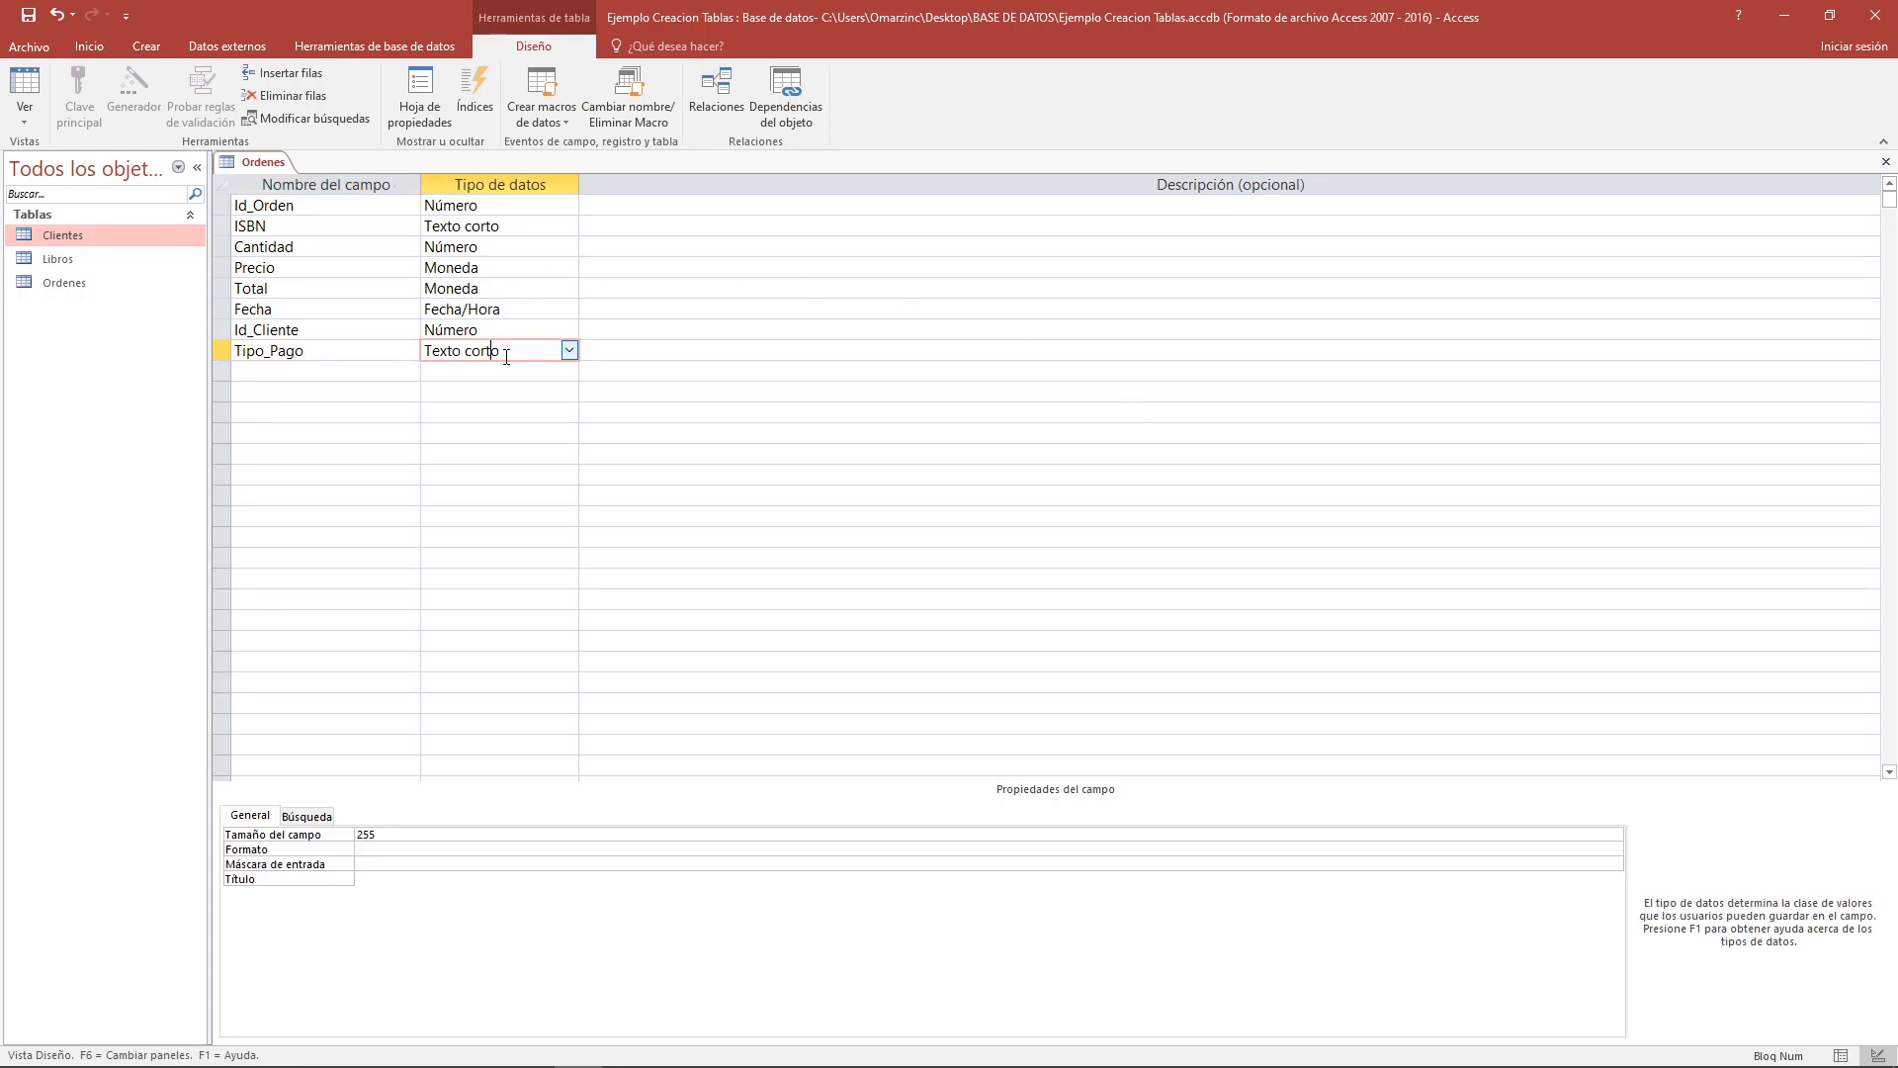
left_click(404, 843)
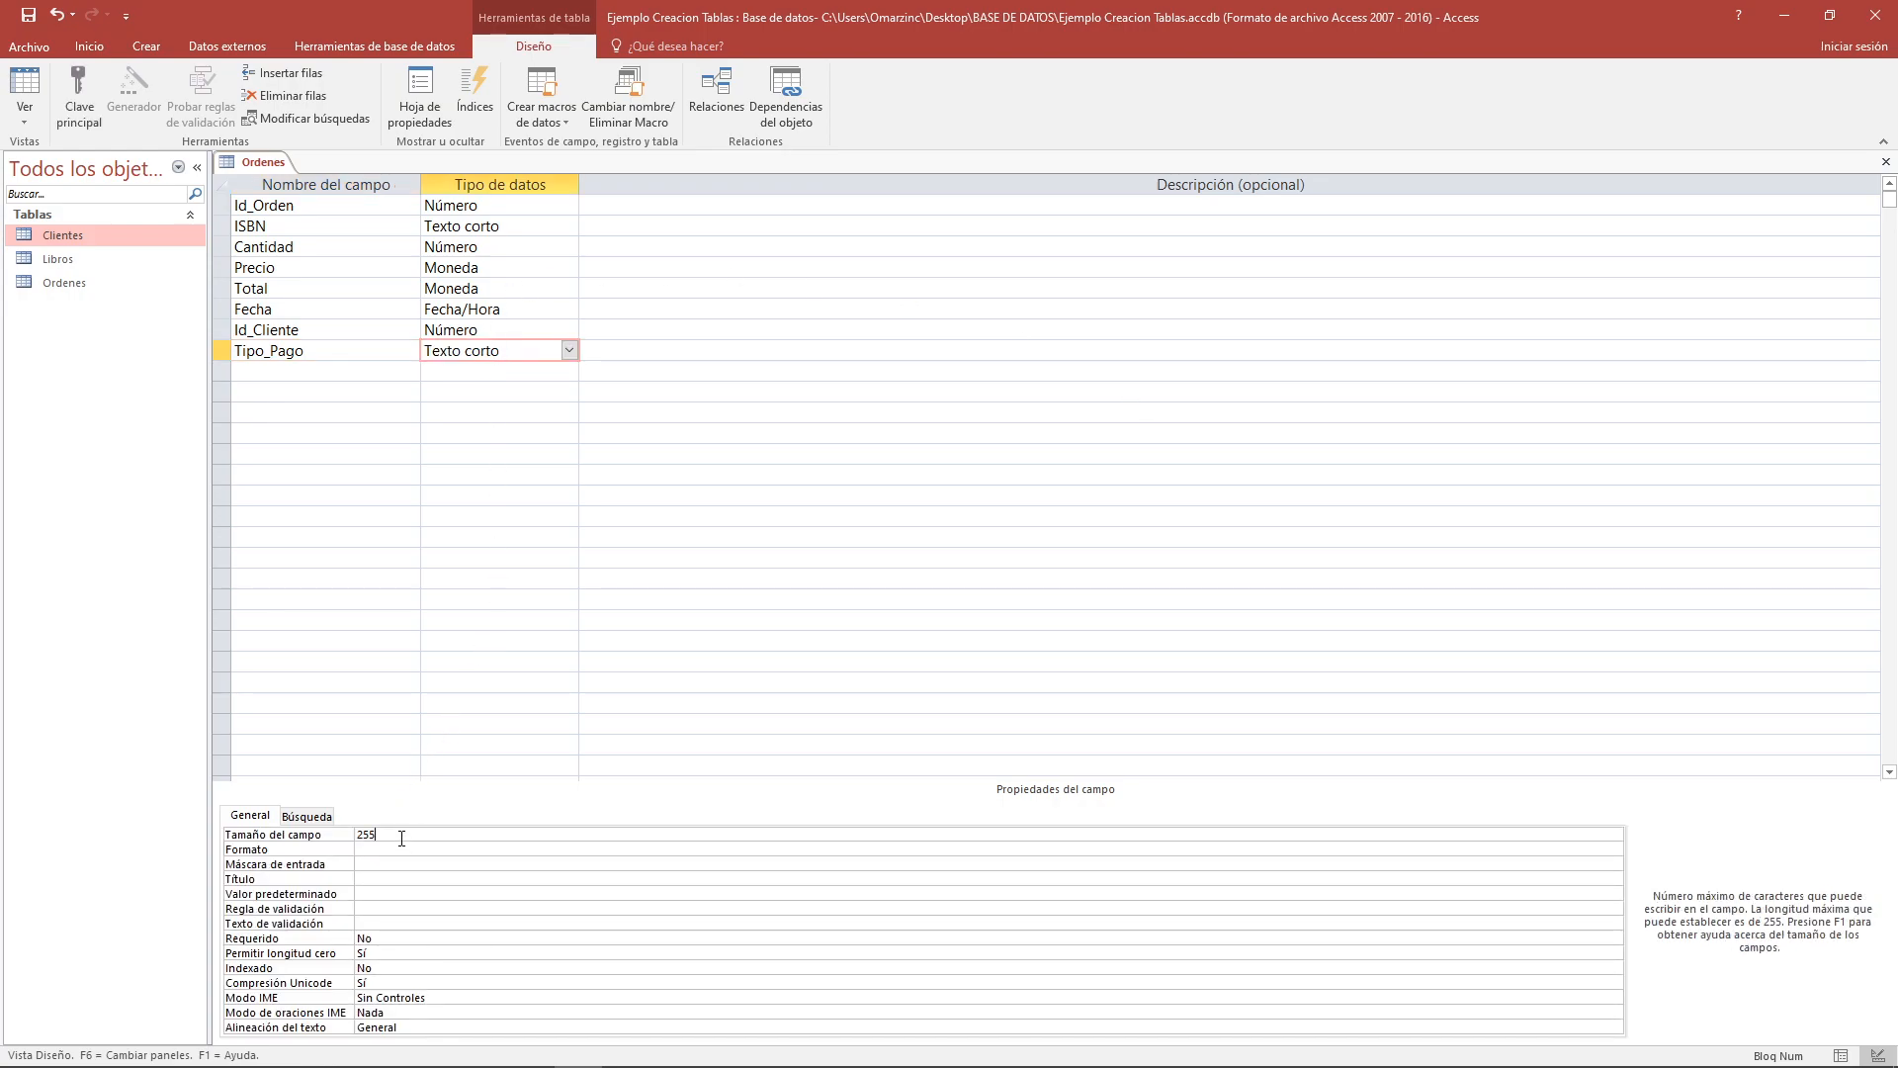
key("BackSpace")
key("Return")
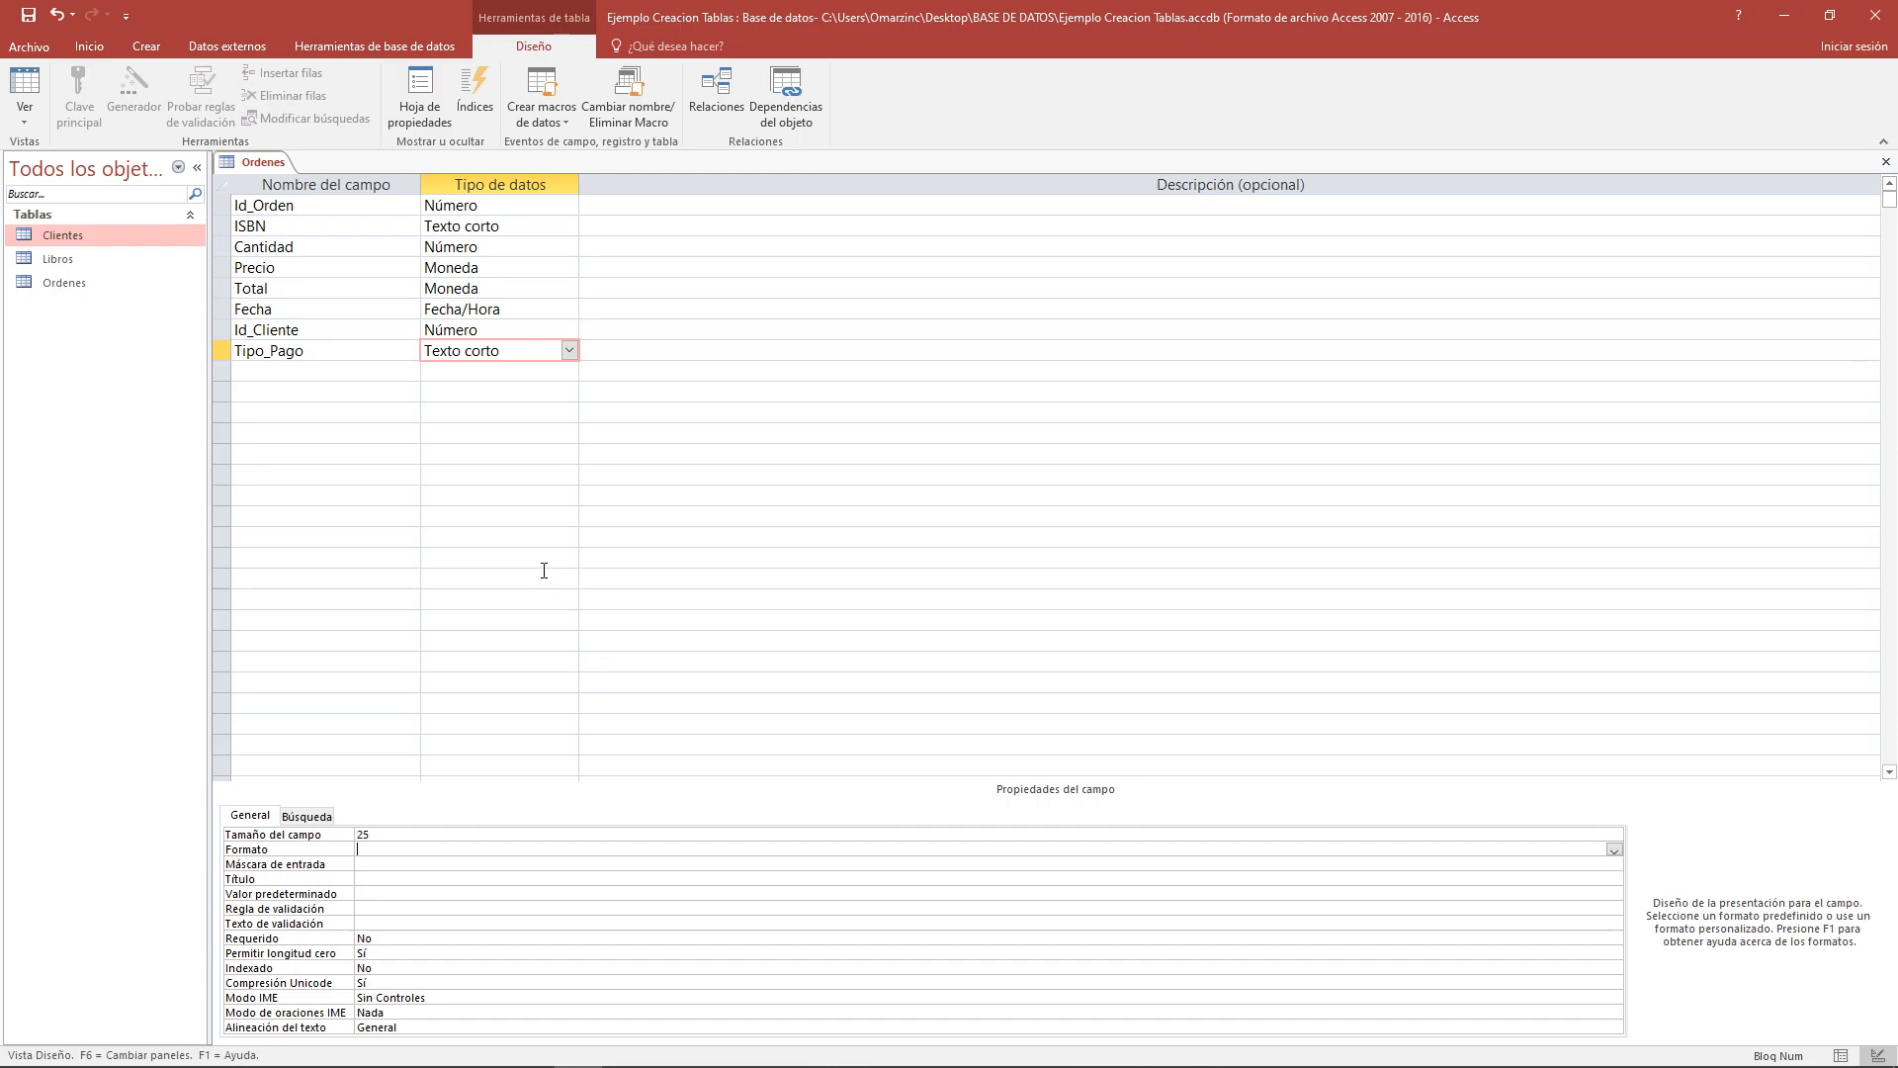
Close the Ordenes table saving its design changes, and open the Clientes, Libros and Ordenes tables
left_click(1888, 166)
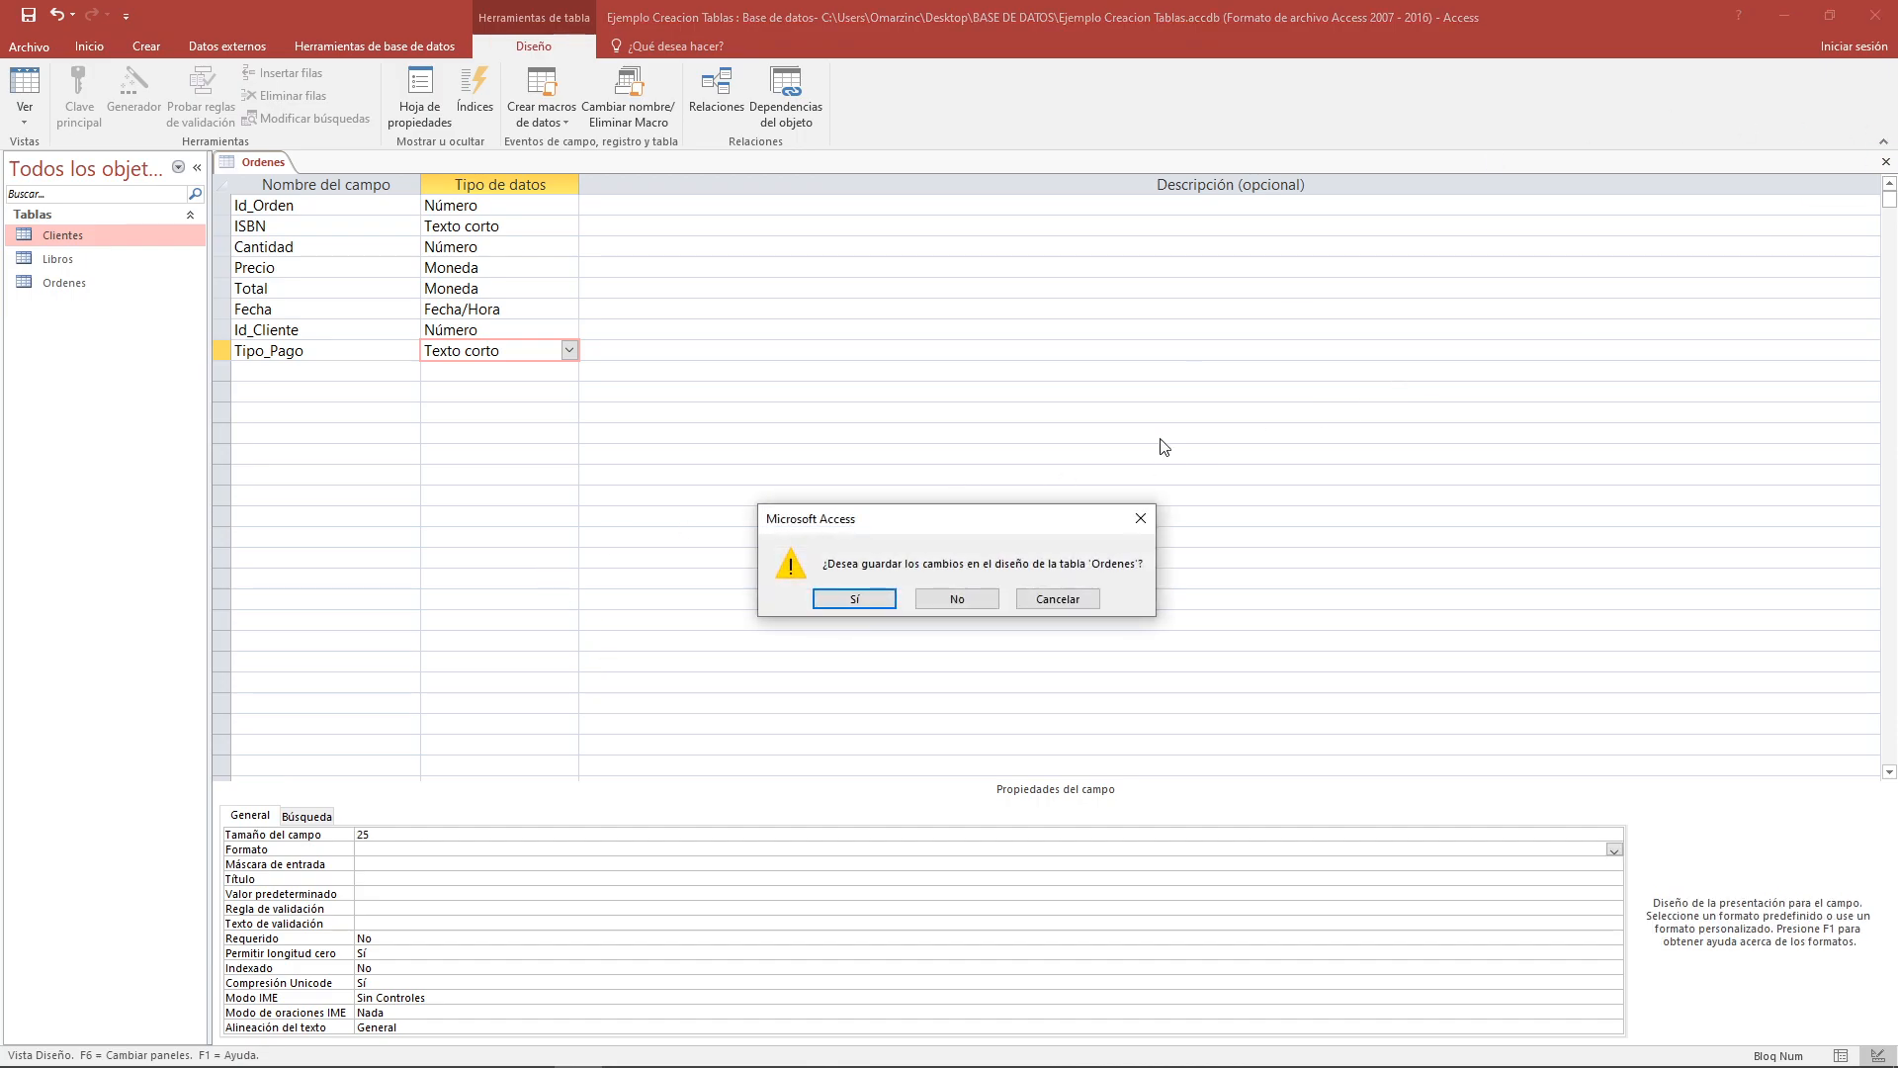
left_click(855, 598)
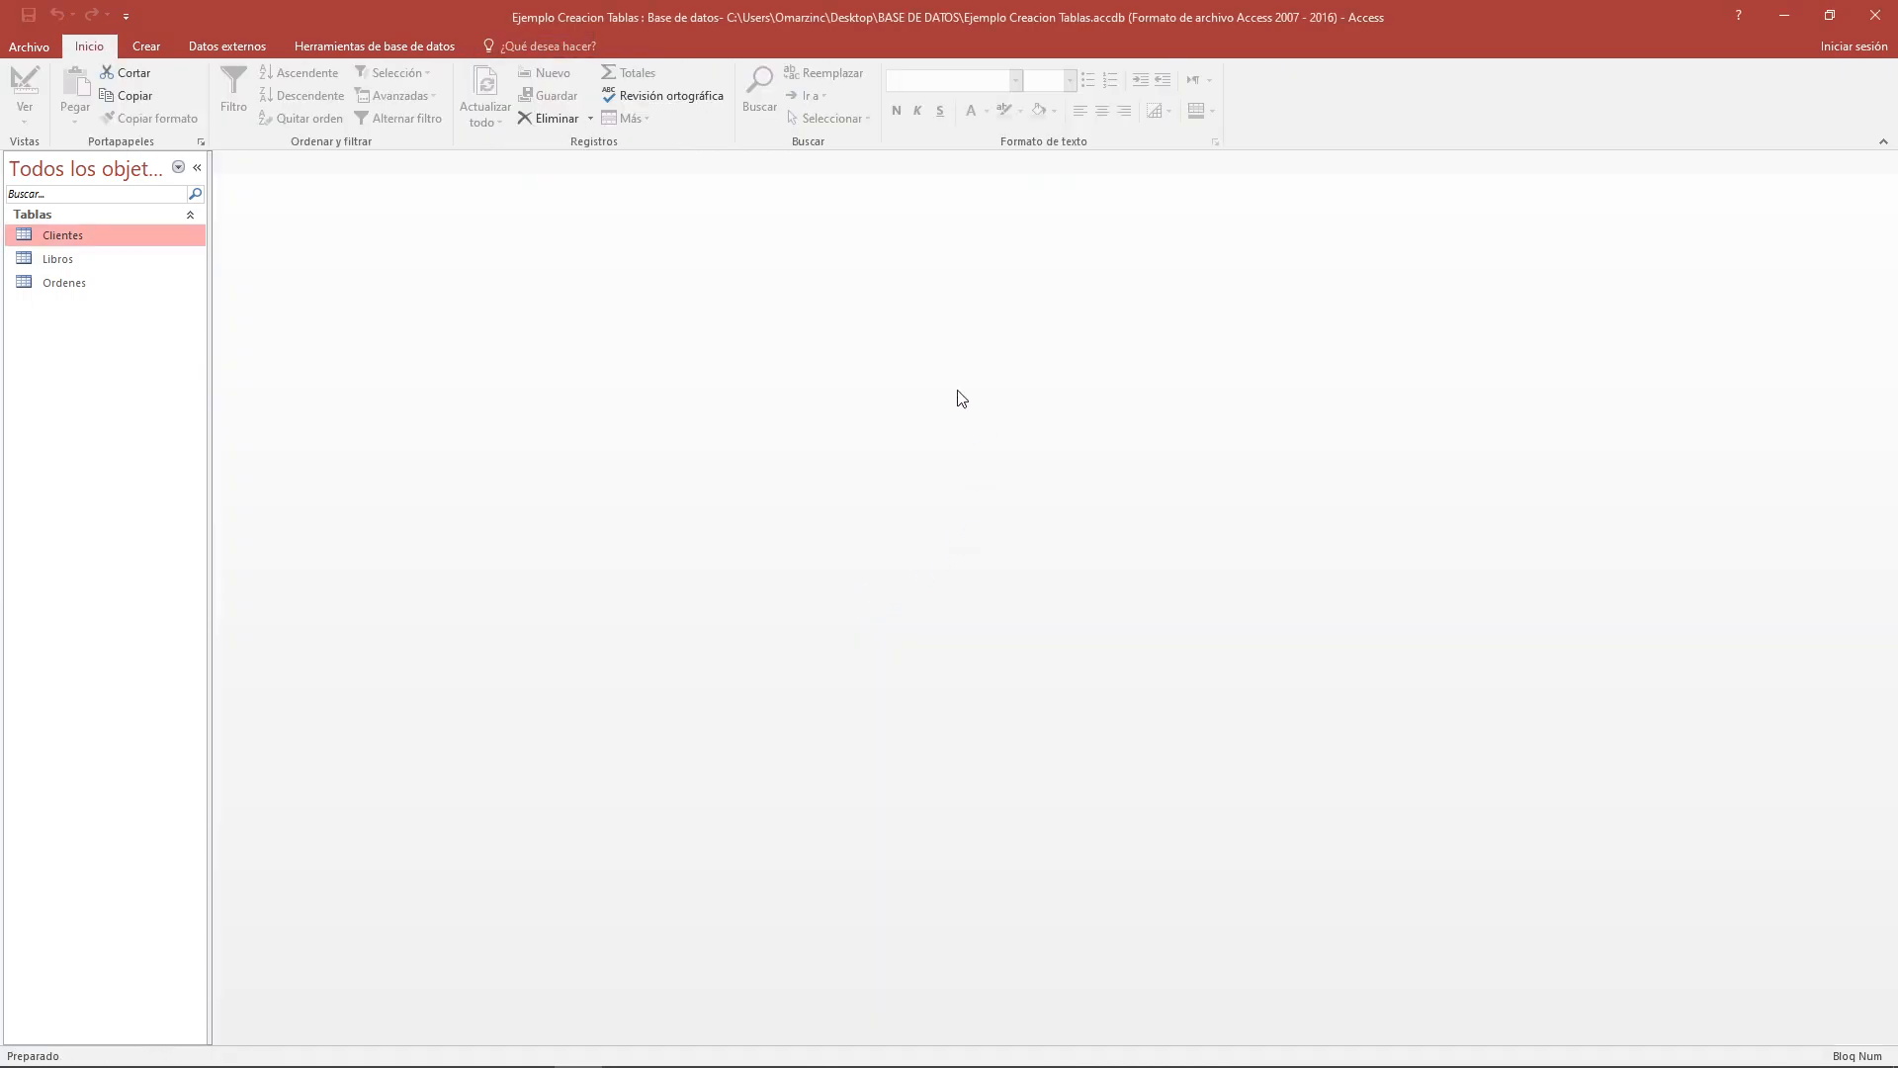
double_click(115, 237)
double_click(110, 263)
double_click(110, 287)
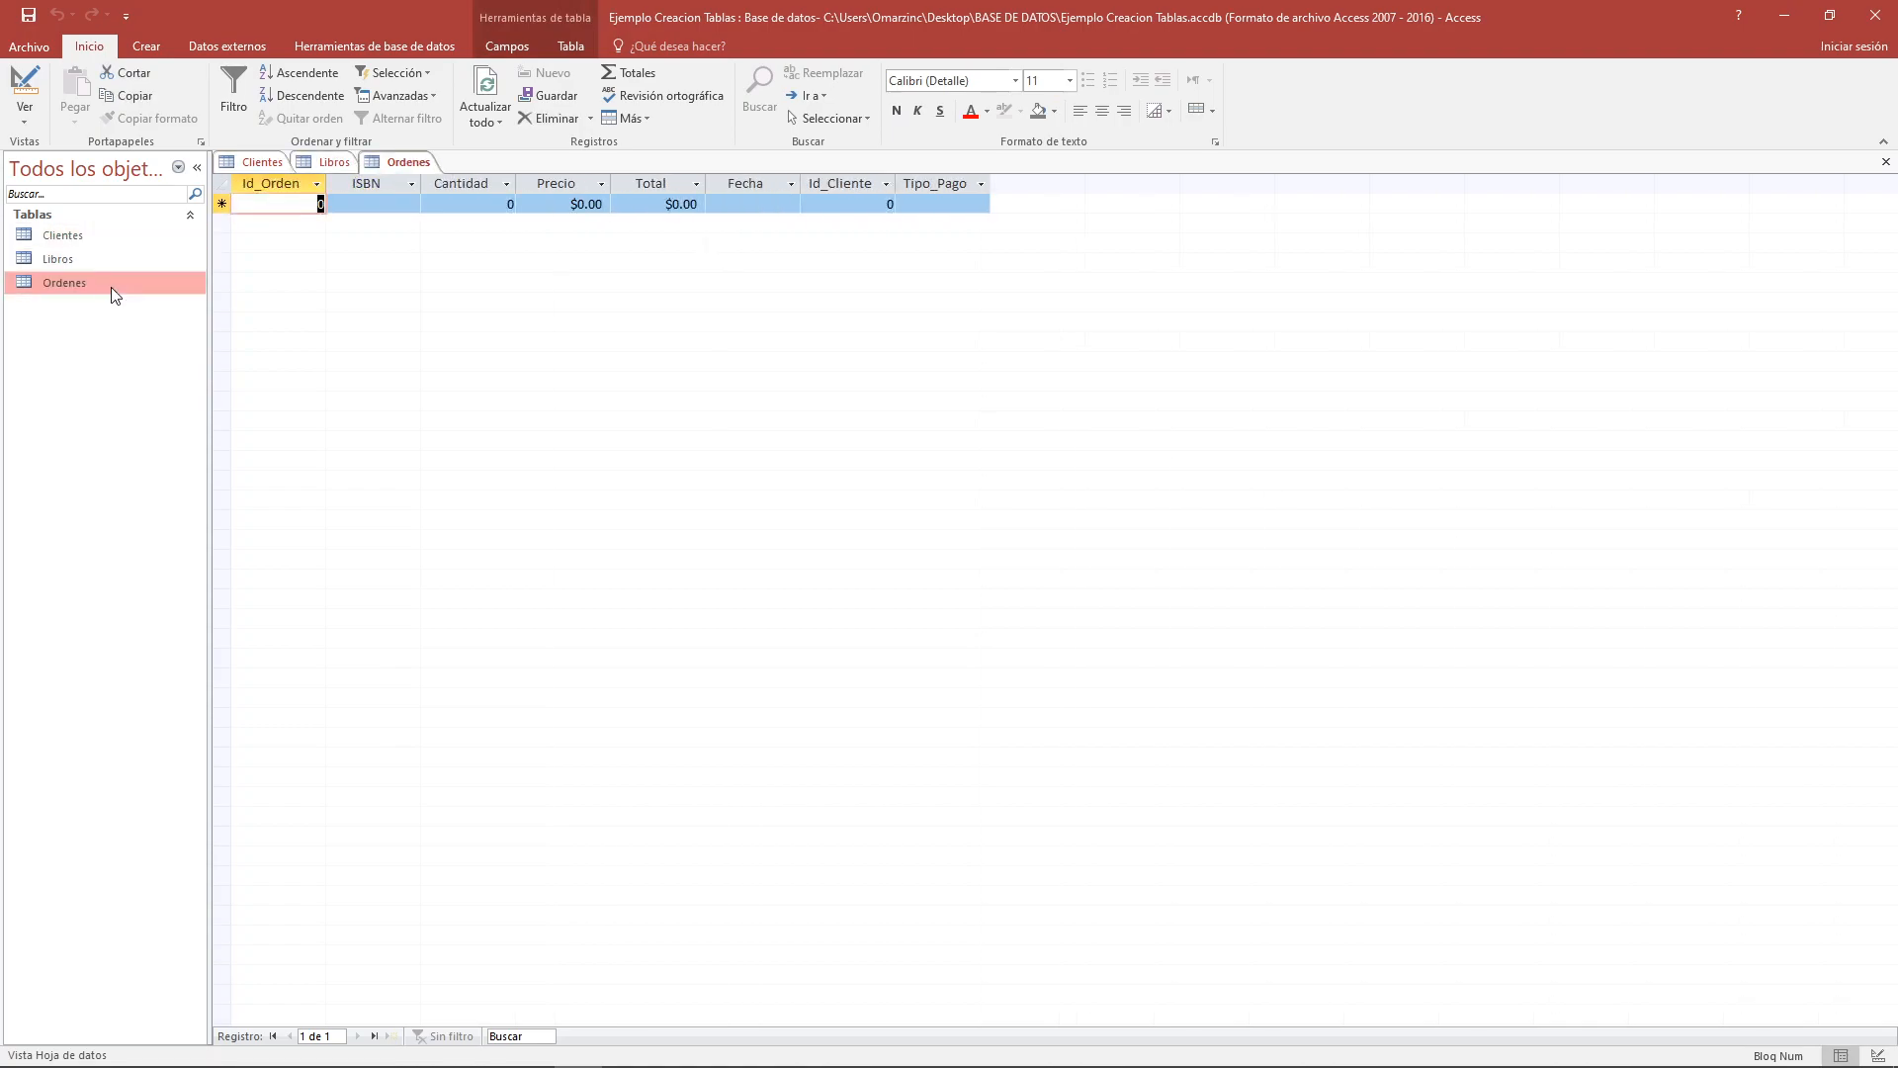
Switch the Ordenes table to design view and check its fields against the table diagram in the presentation
left_click(25, 107)
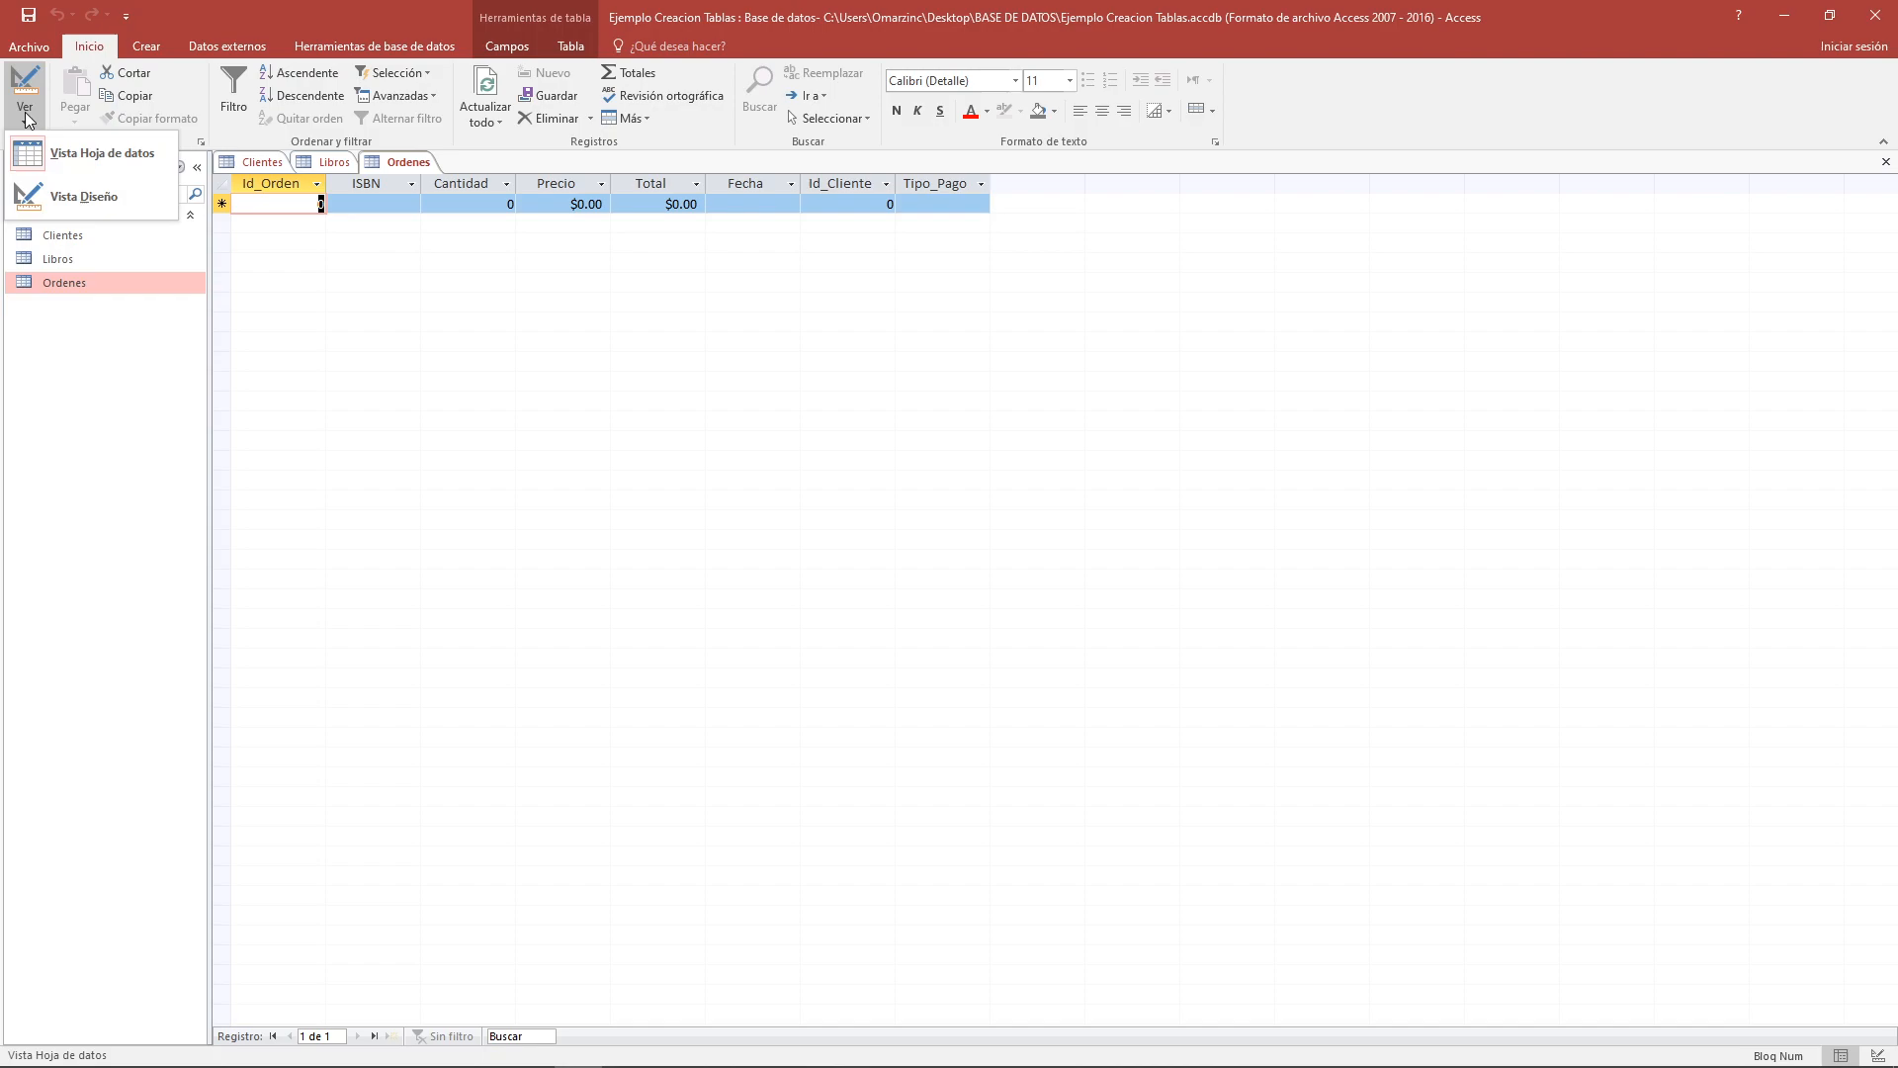
left_click(44, 196)
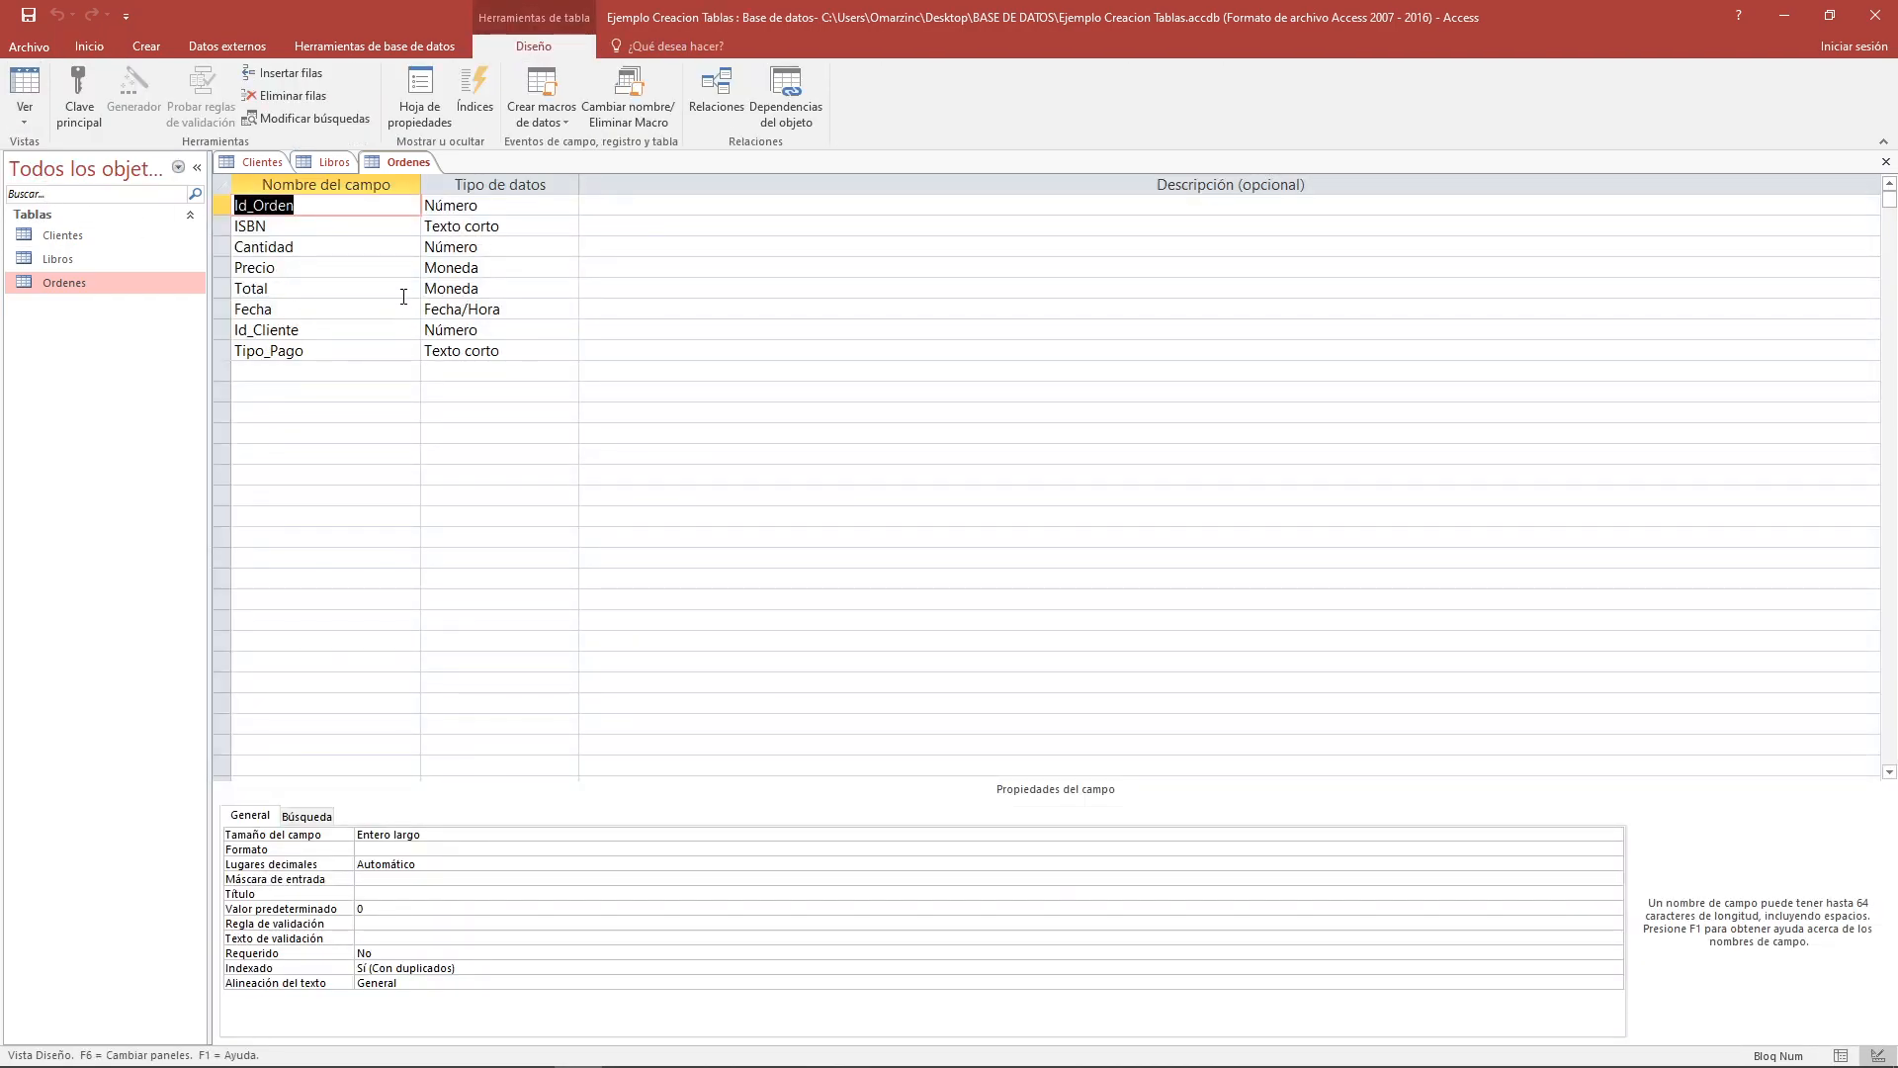
key("alt+Tab")
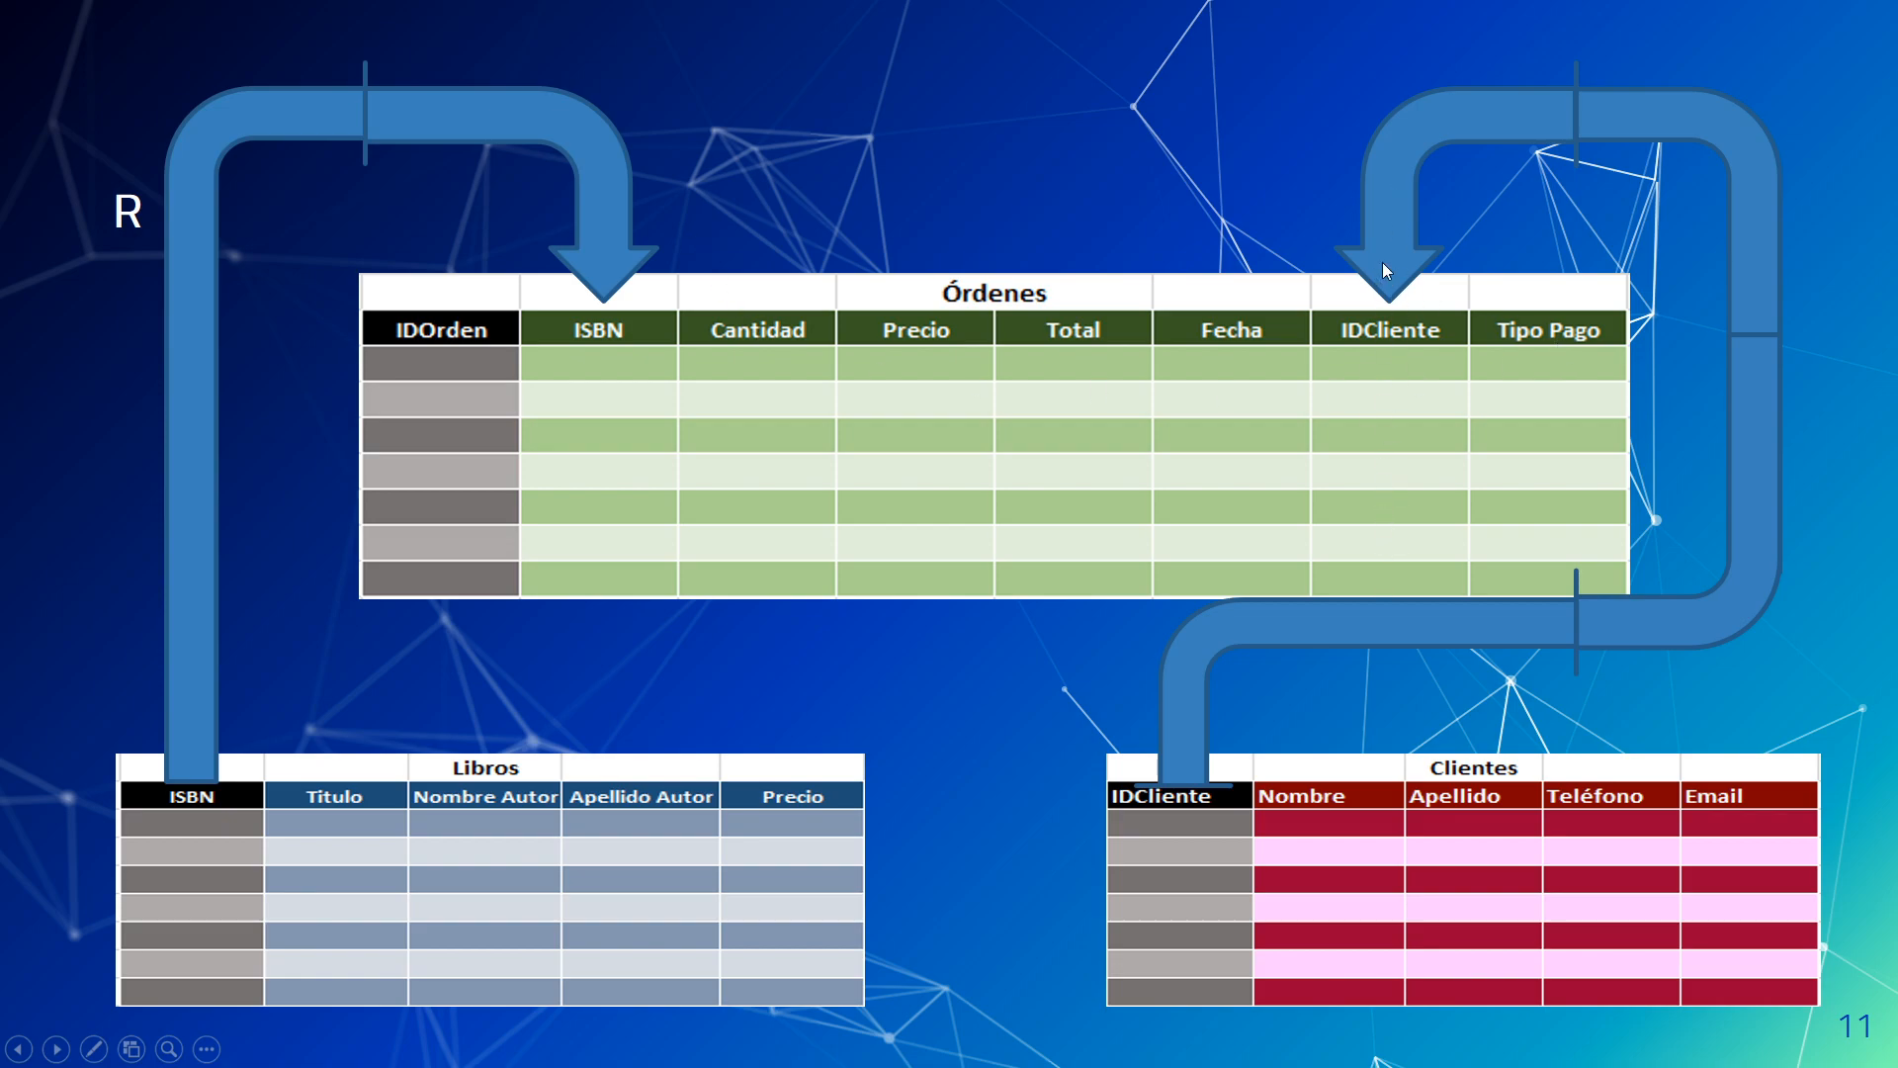
key("alt+Tab")
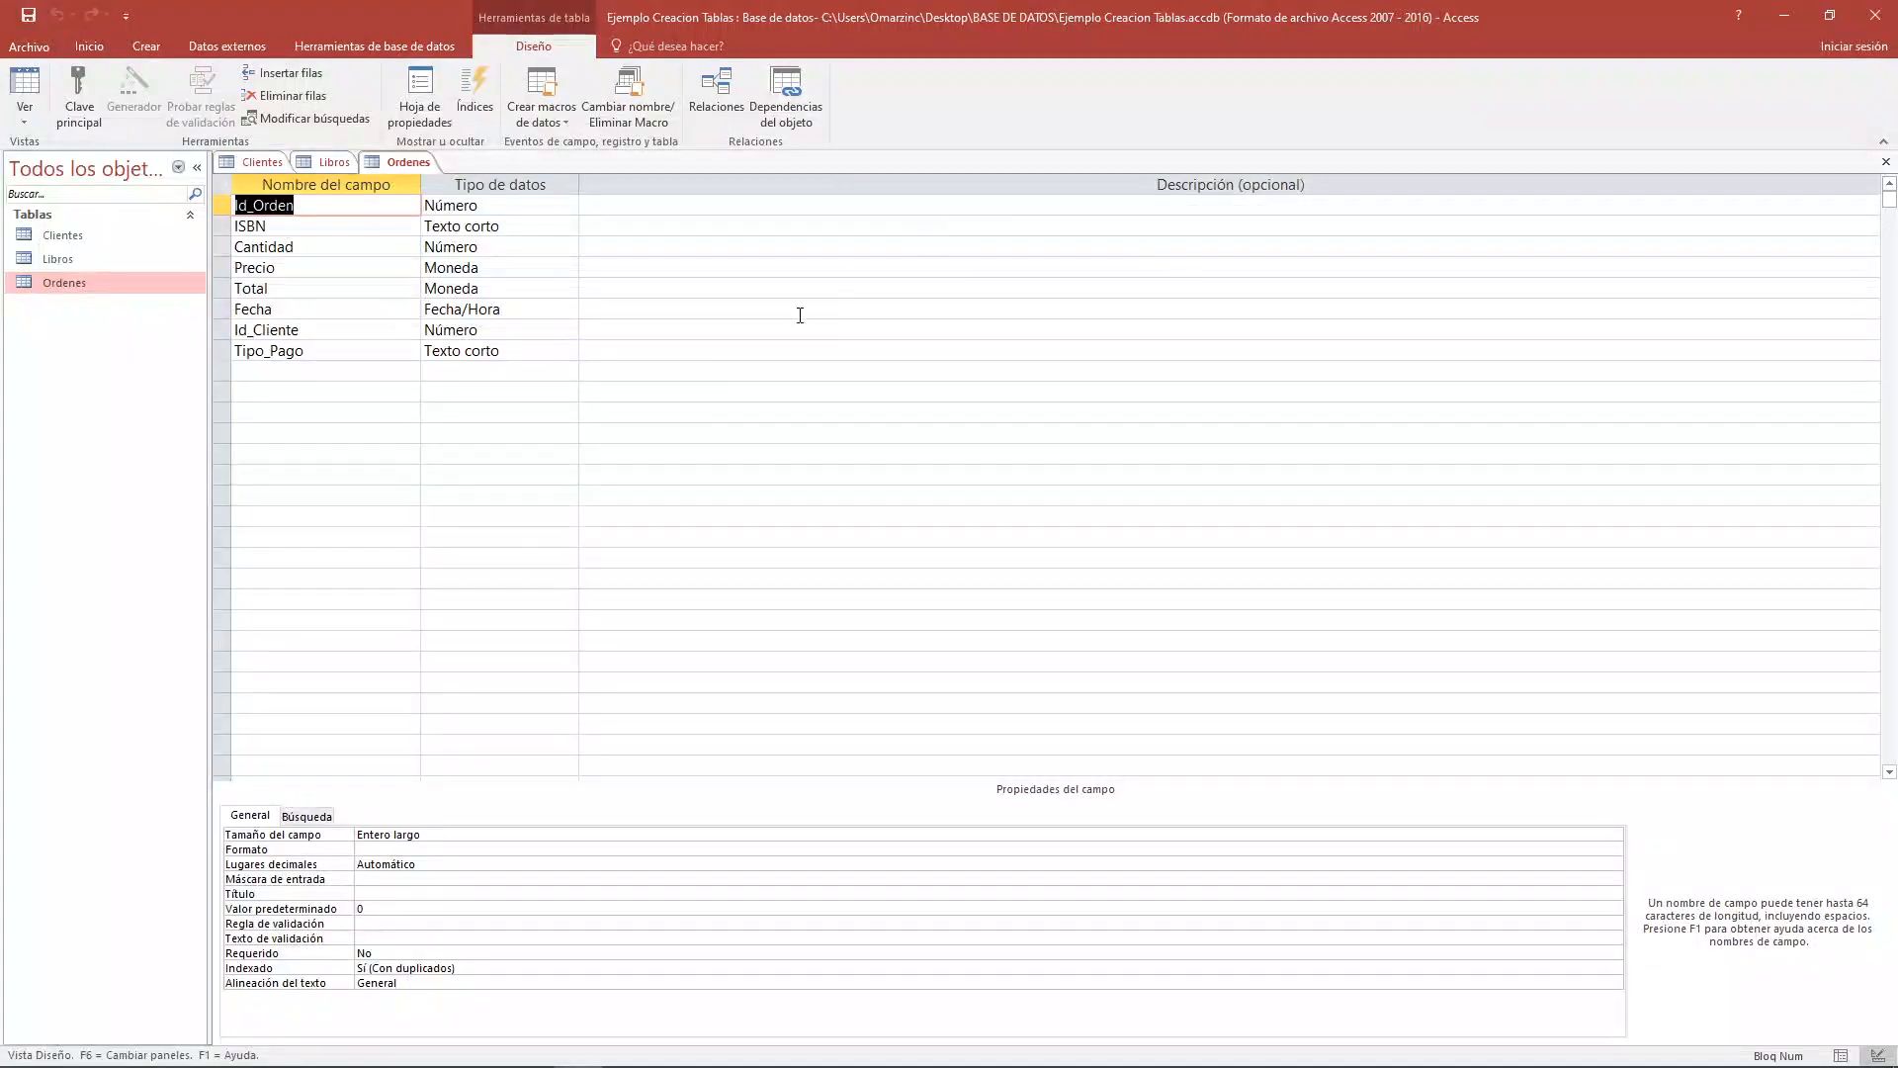
Set Id_Cliente as the primary key of the Ordenes table and close the table saving its design changes
left_click(224, 330)
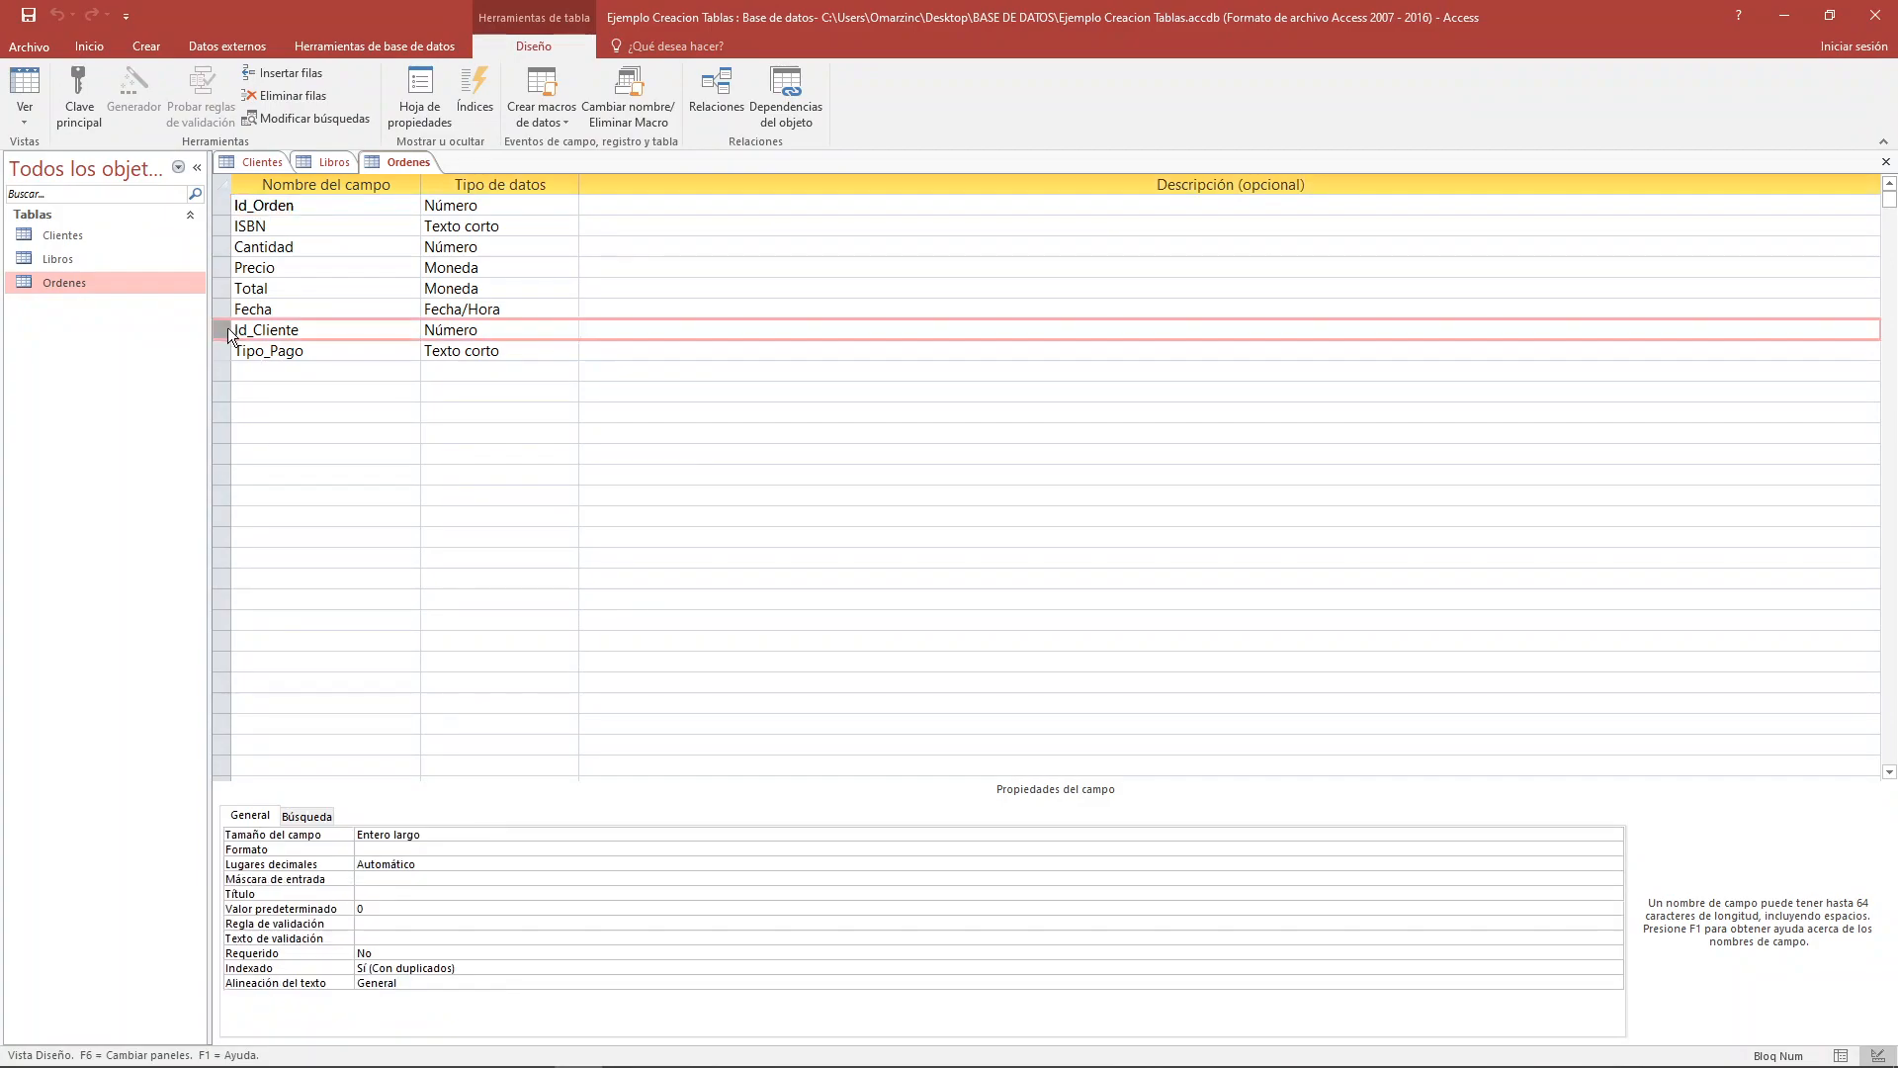
right_click(225, 326)
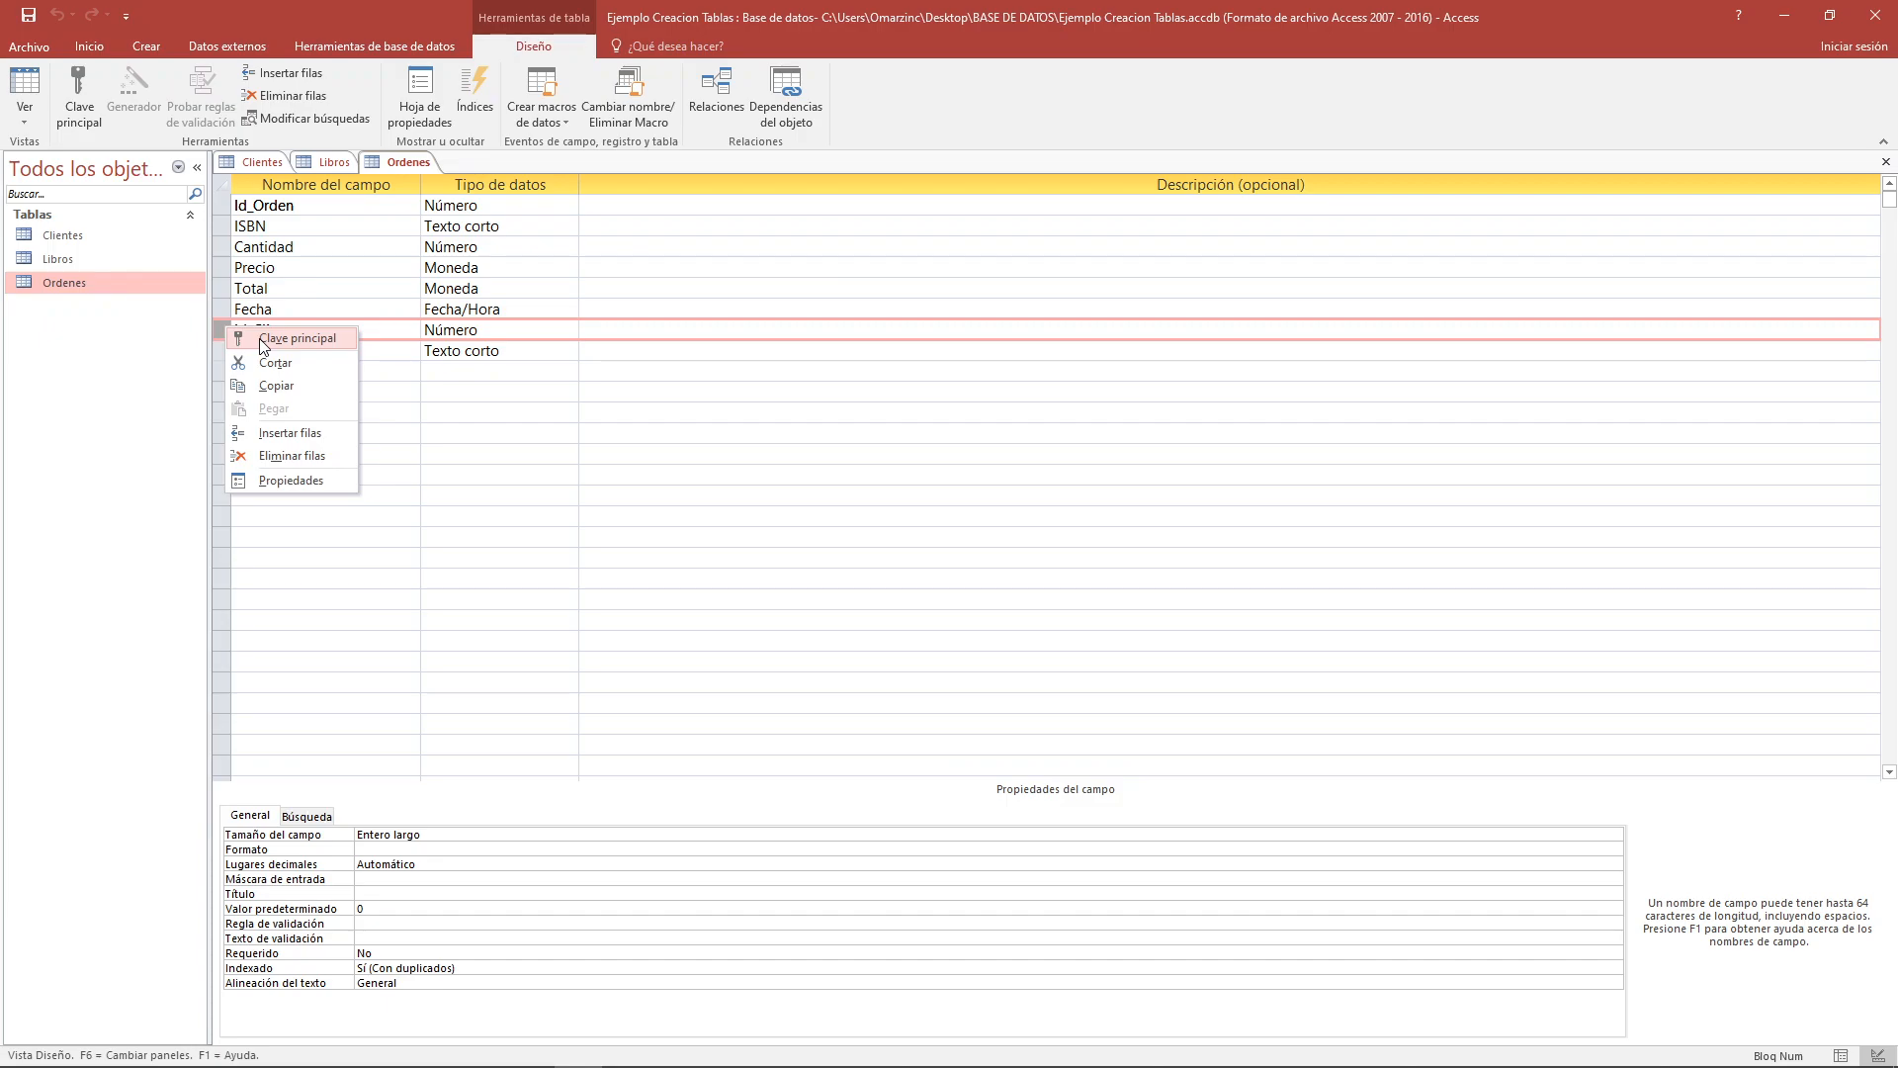
left_click(264, 340)
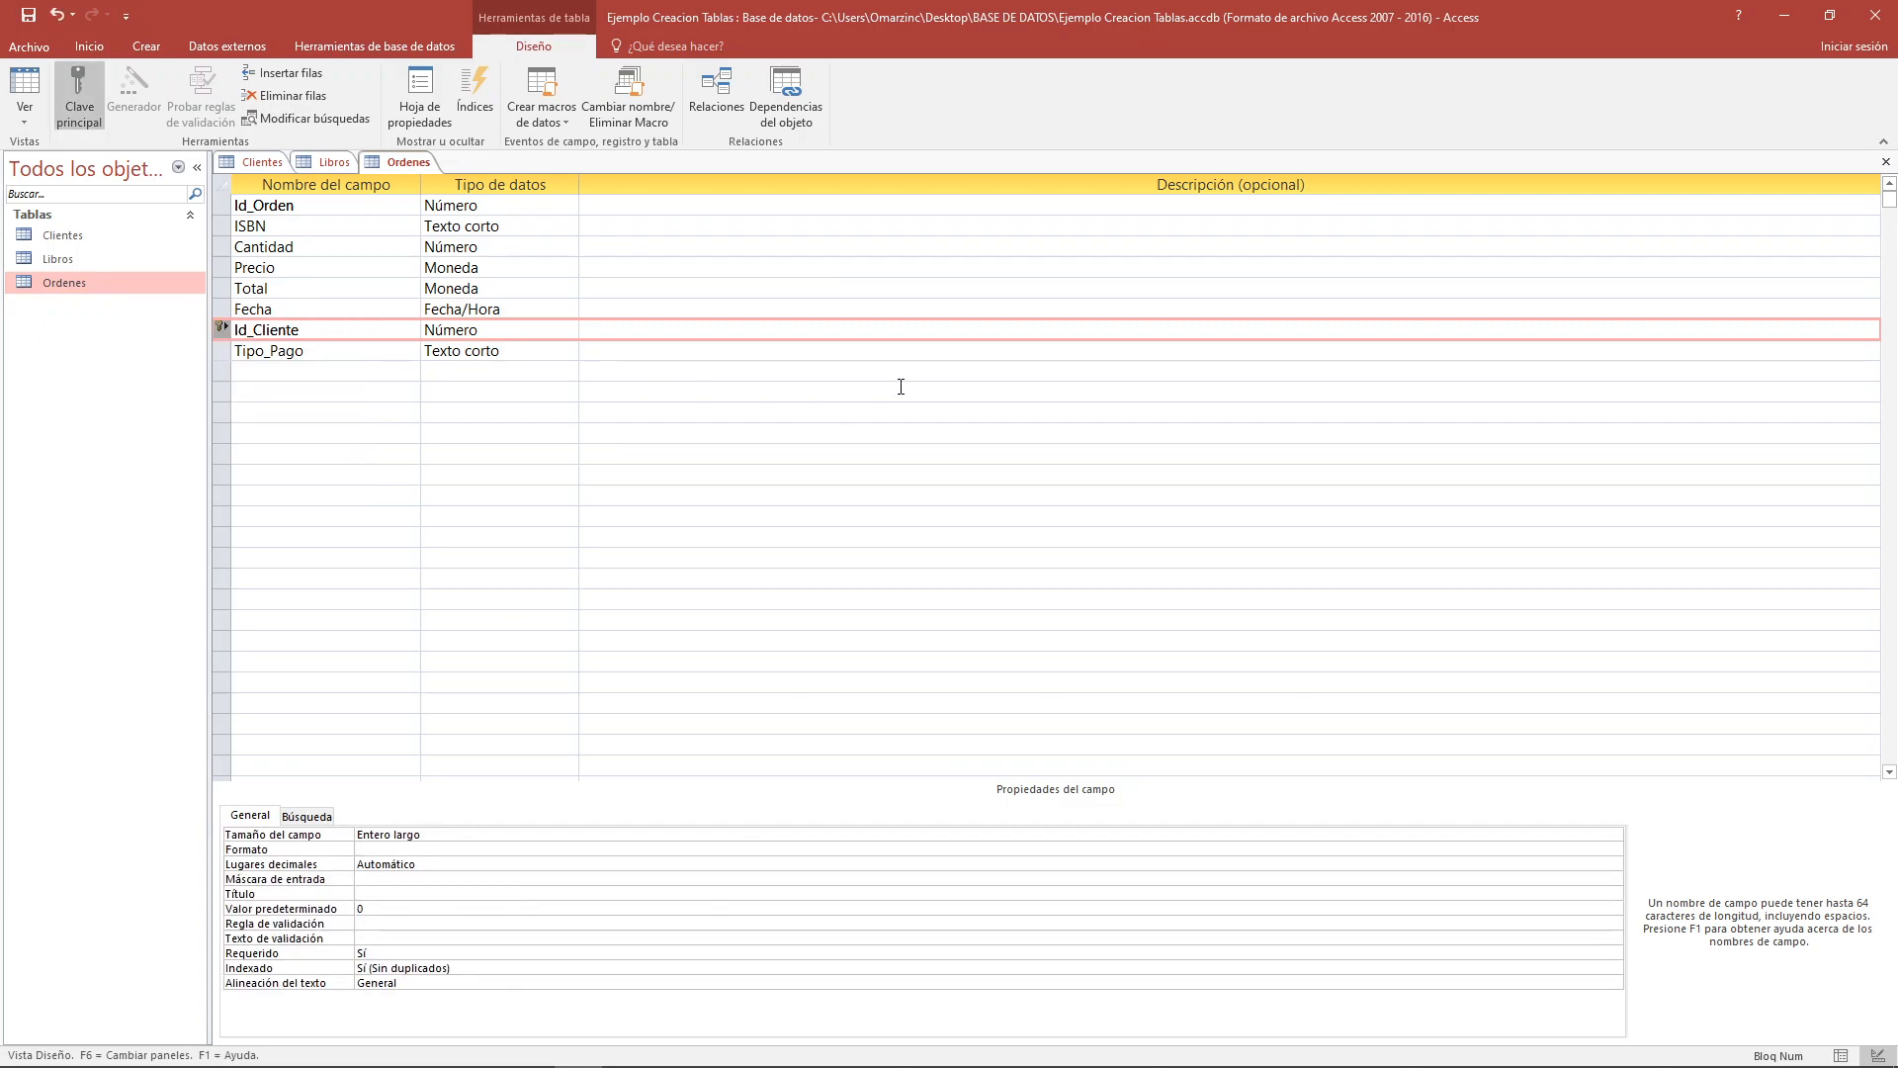
left_click(1886, 161)
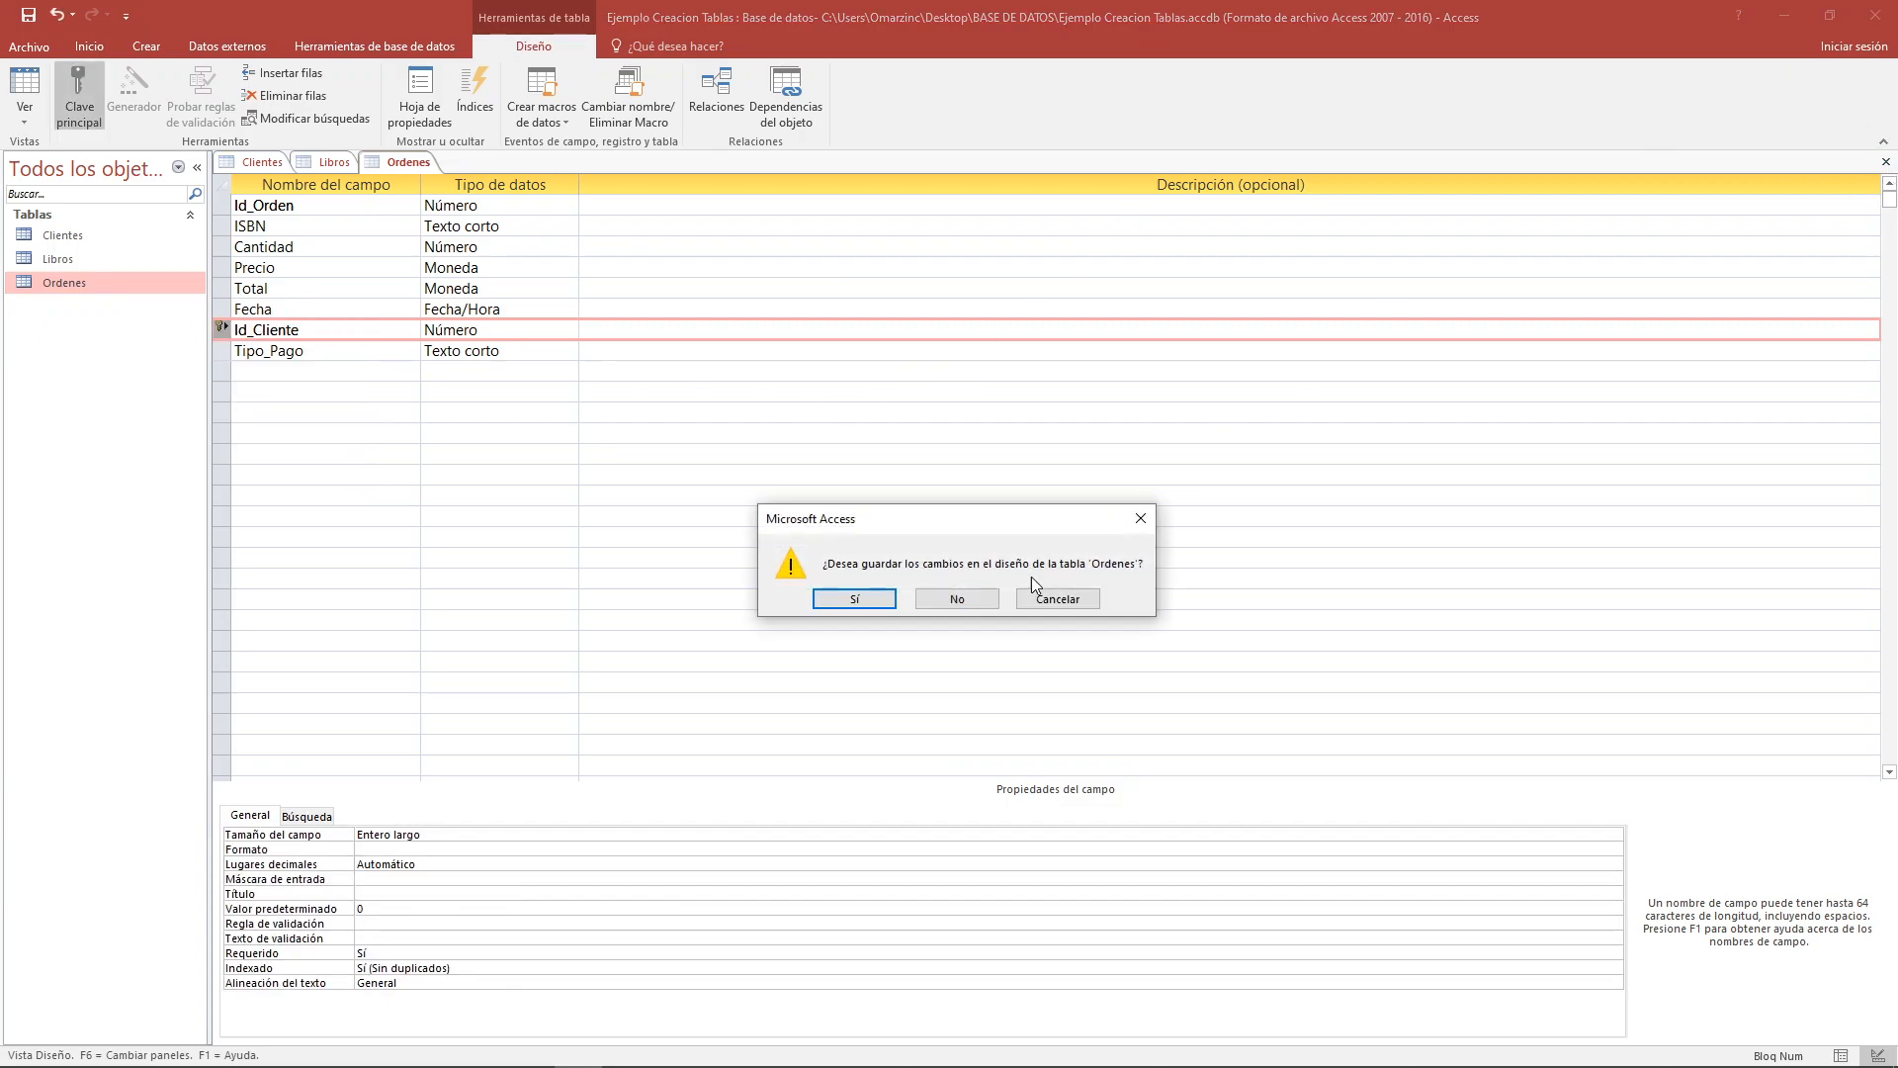
left_click(864, 600)
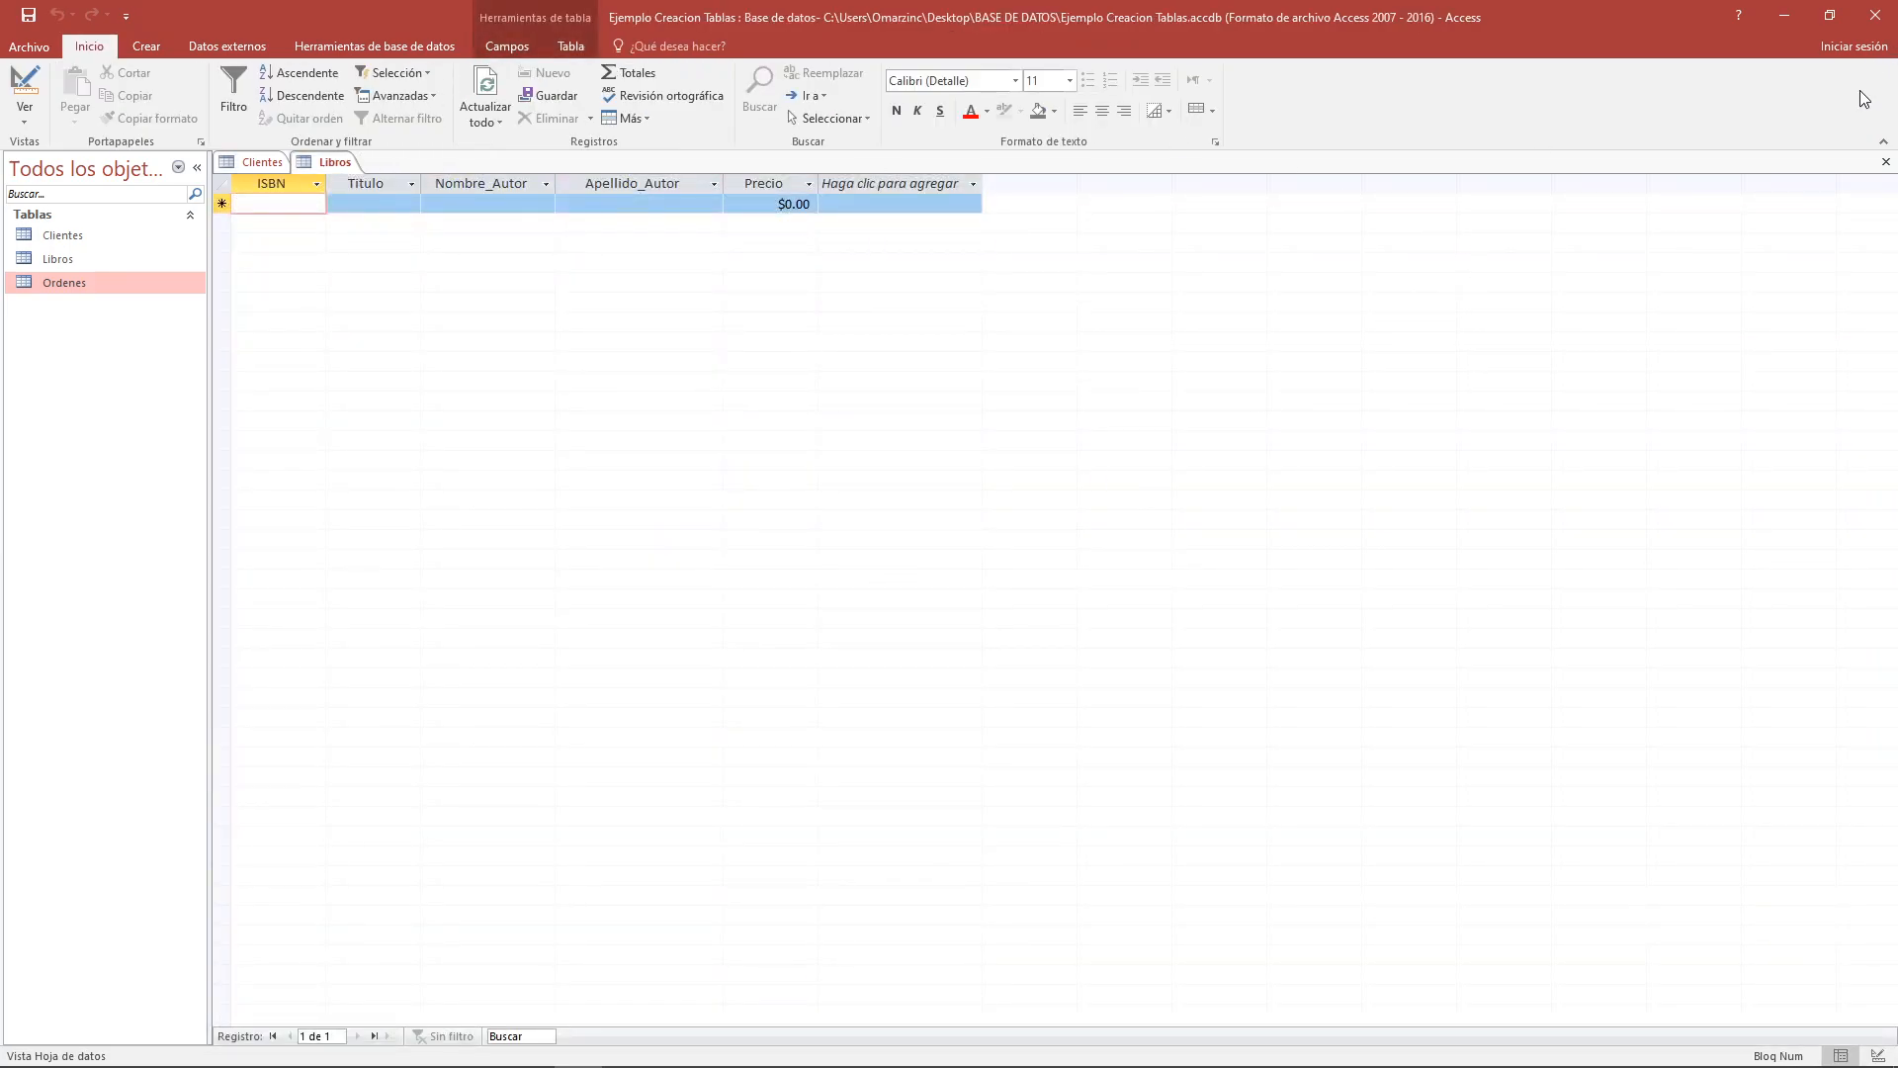
Close the Libros and Clientes tables, and add Clientes, Libros and Ordenes to the database's relationships diagram
left_click(1886, 161)
left_click(1885, 162)
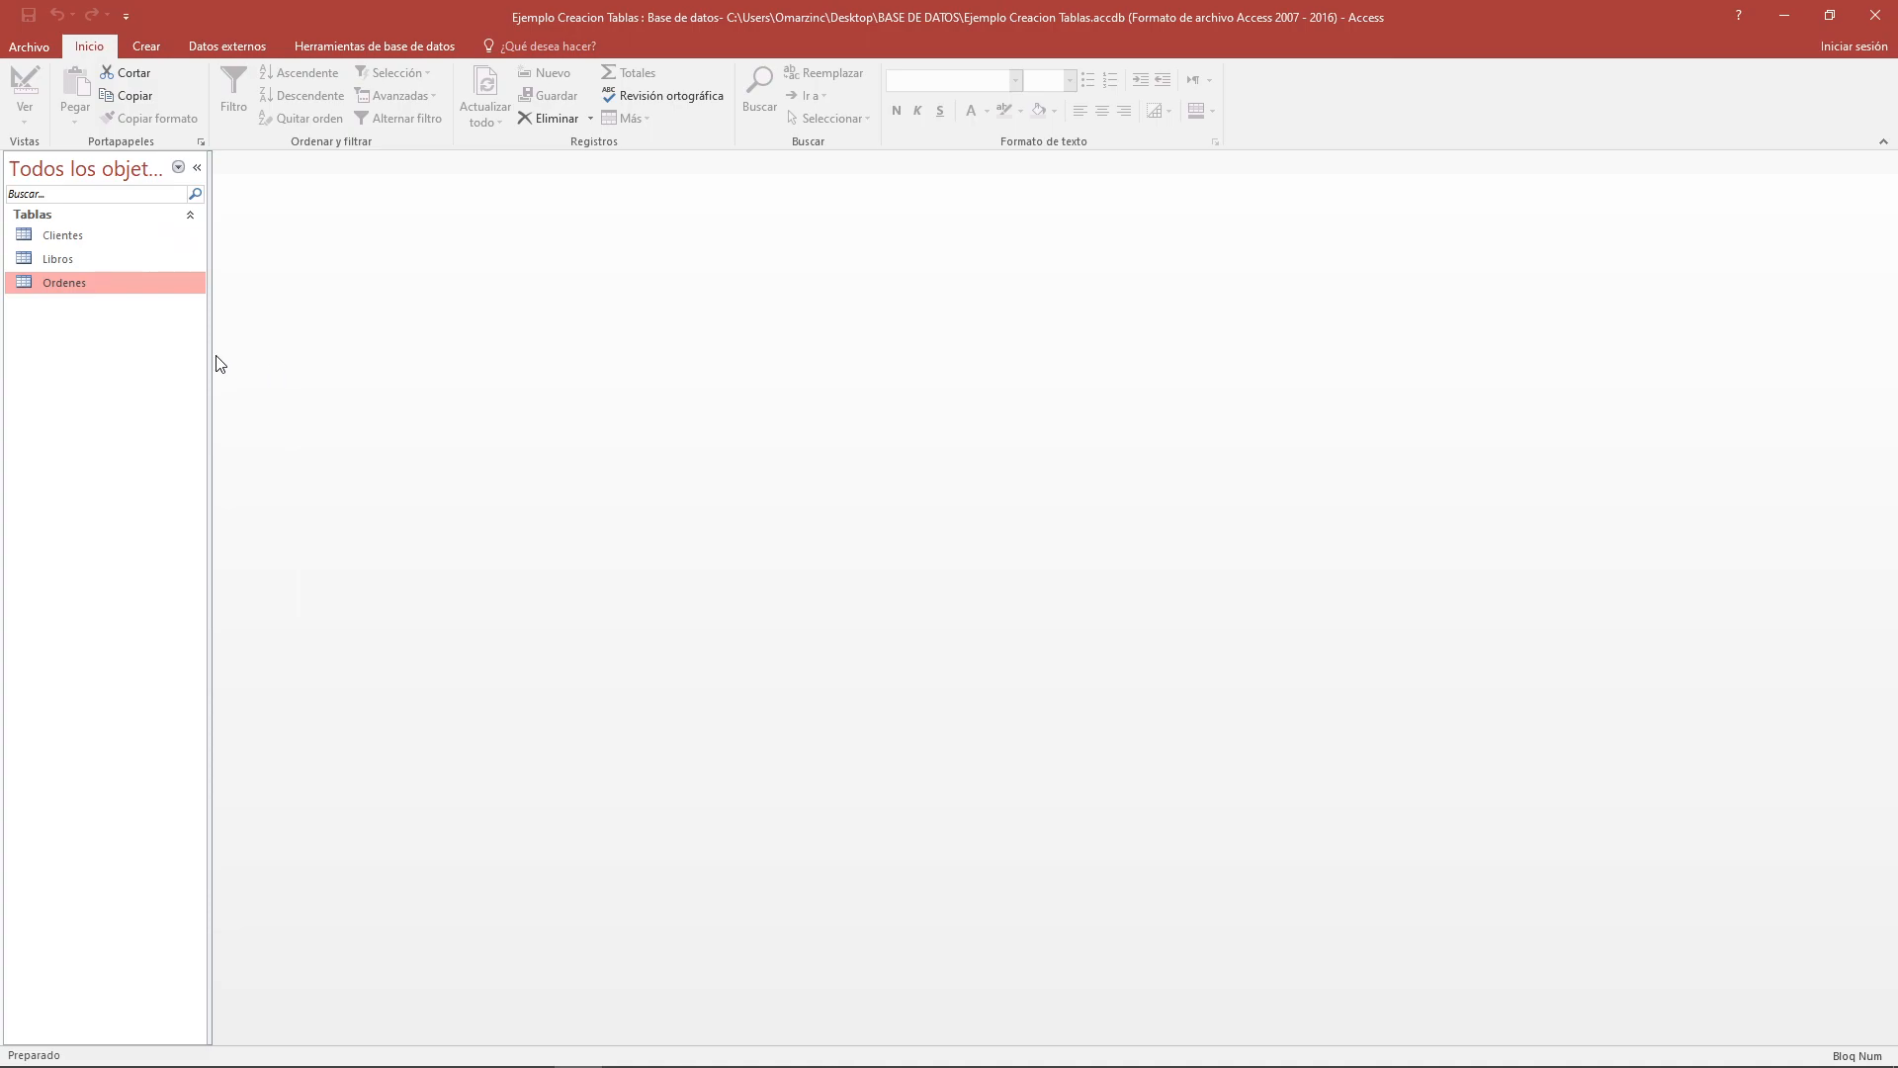
left_click(402, 52)
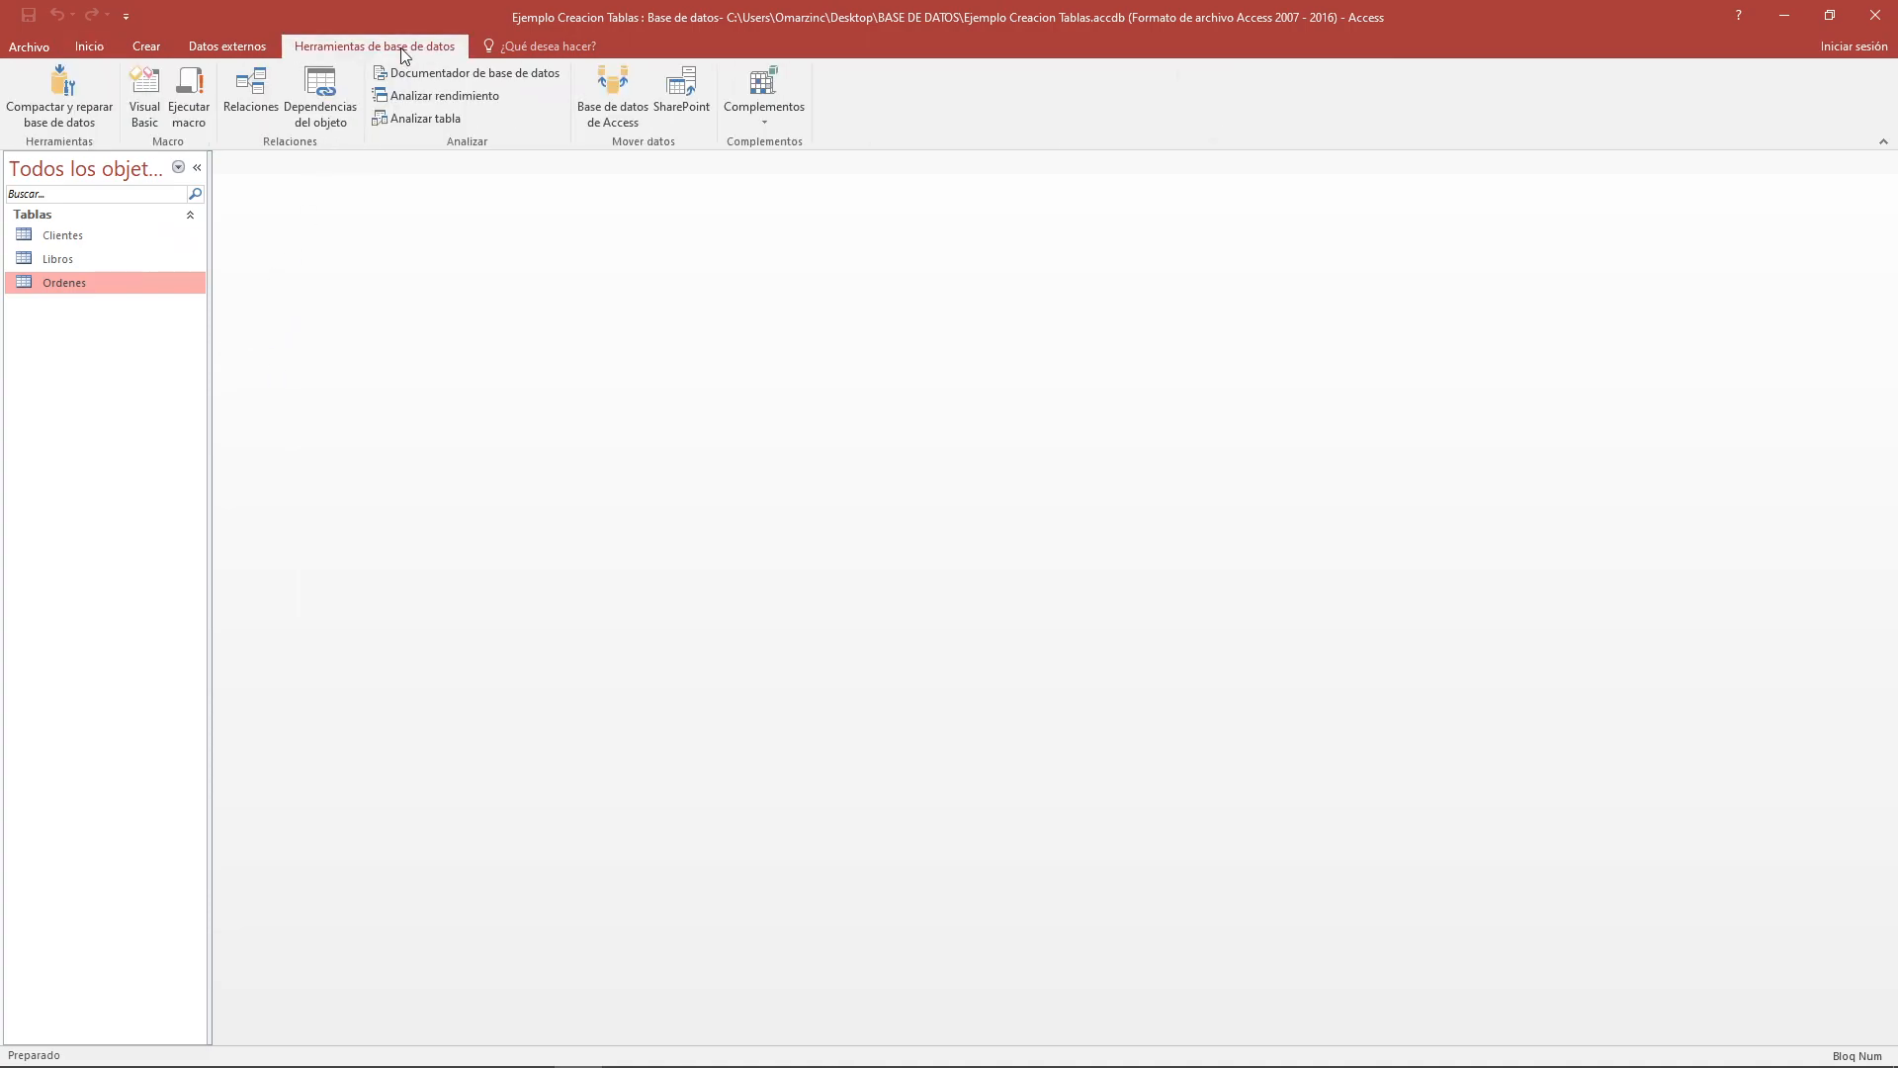
left_click(239, 98)
double_click(923, 259)
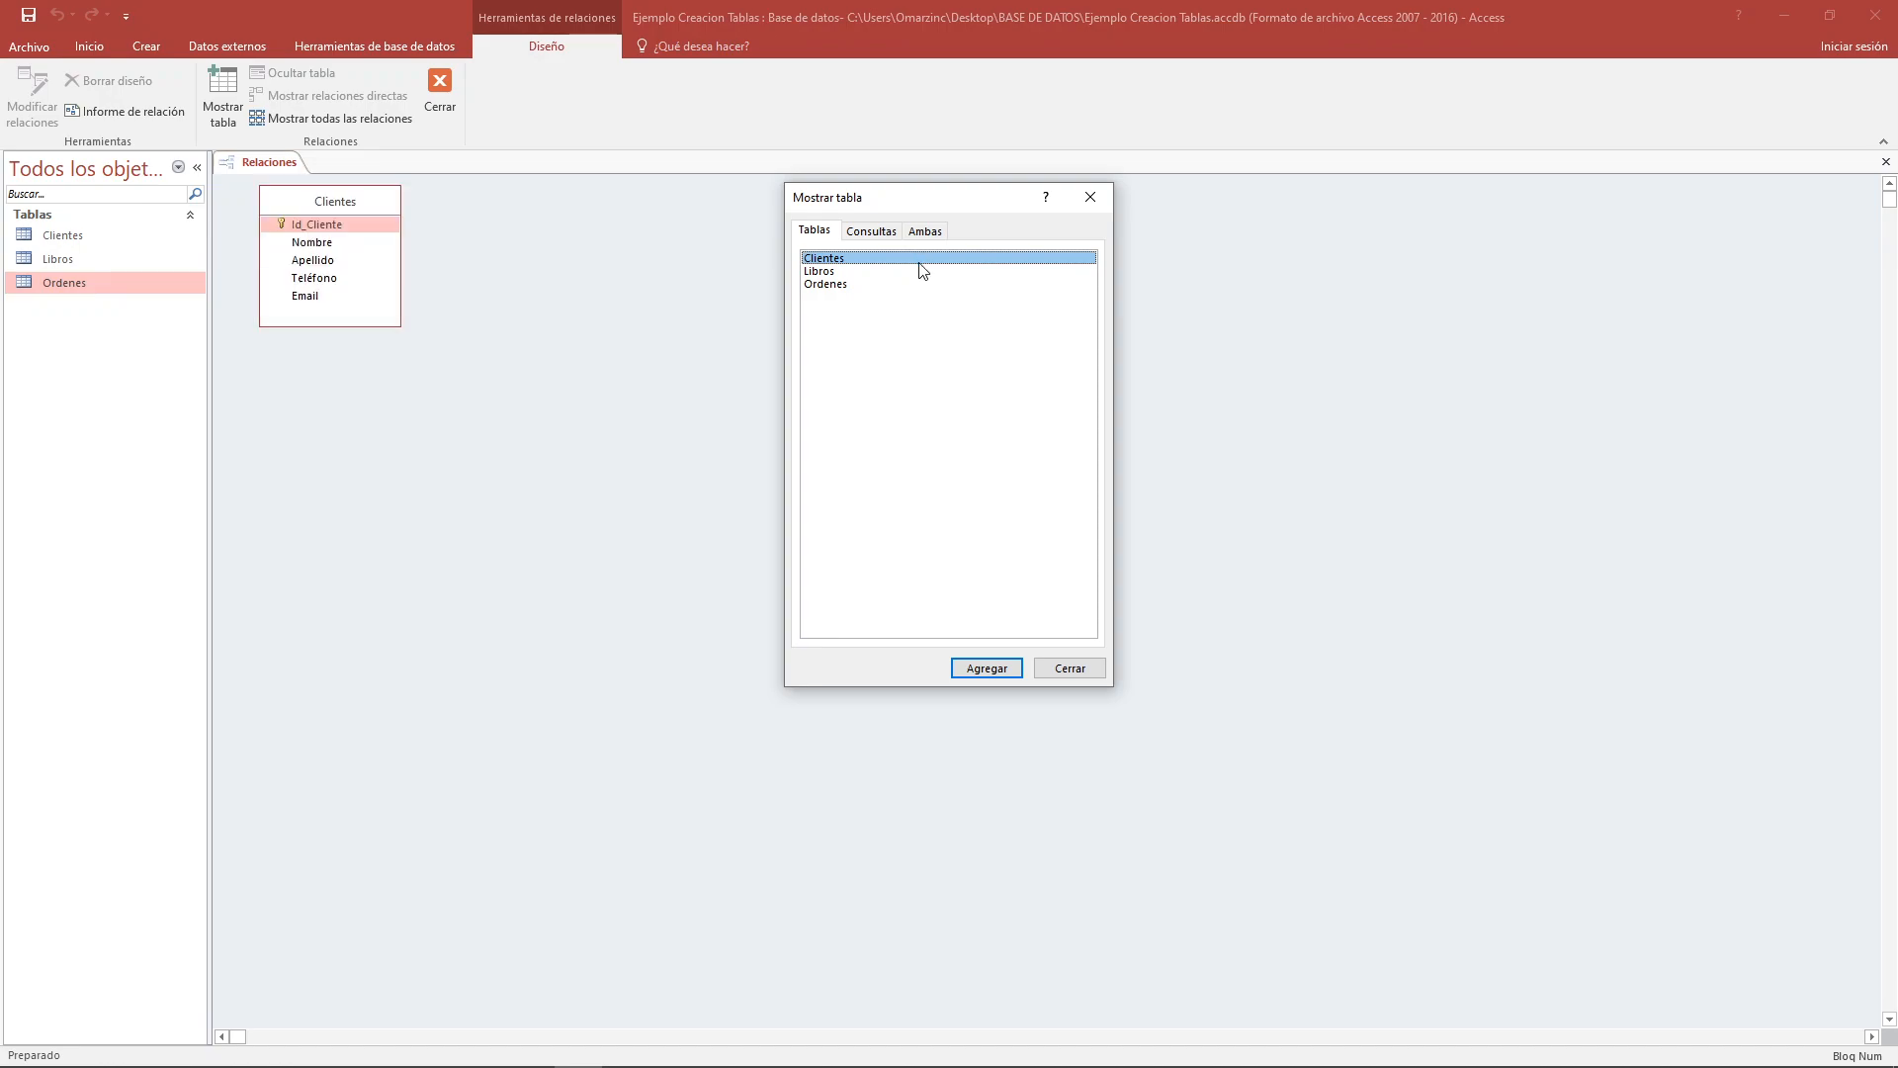
double_click(895, 272)
double_click(870, 285)
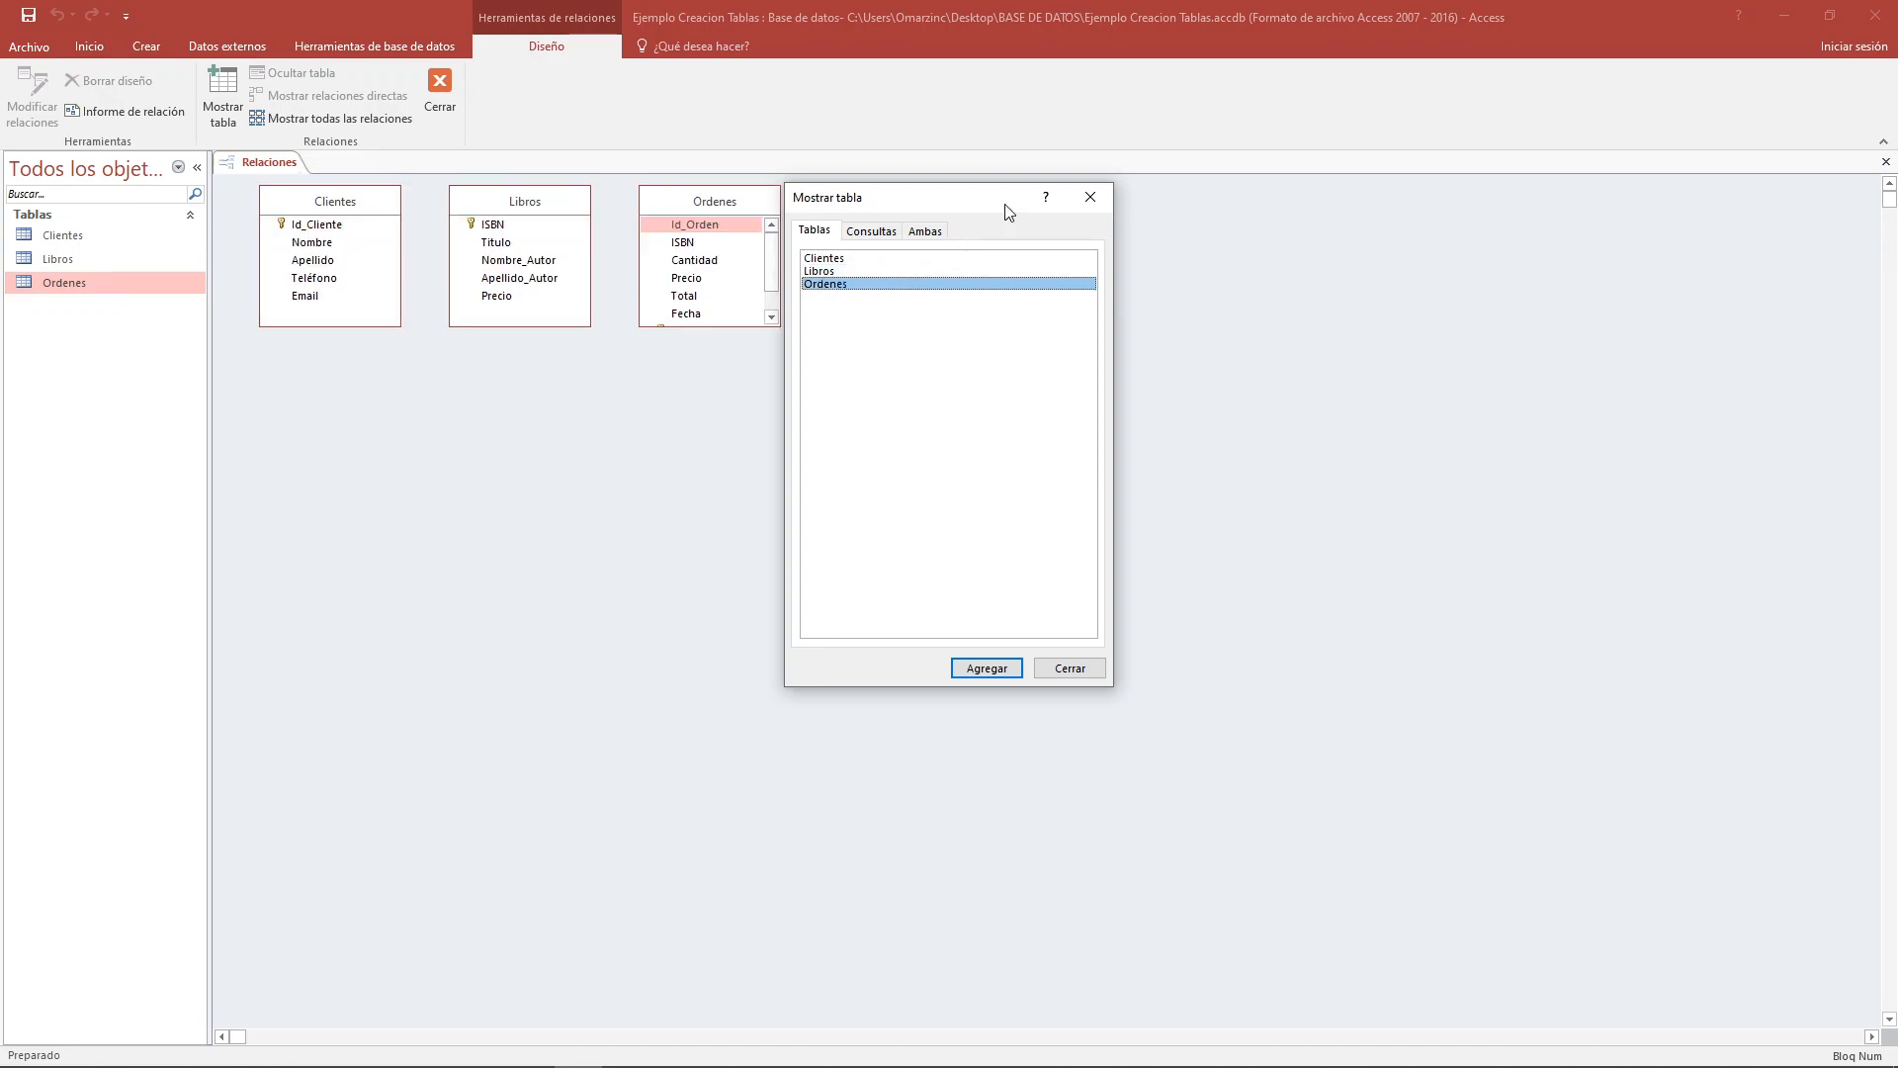
left_click(1089, 198)
Arrange the diagram with Ordenes raised in the middle, Clientes to its lower left and Libros to its lower right
scroll(771, 267, "down", 1)
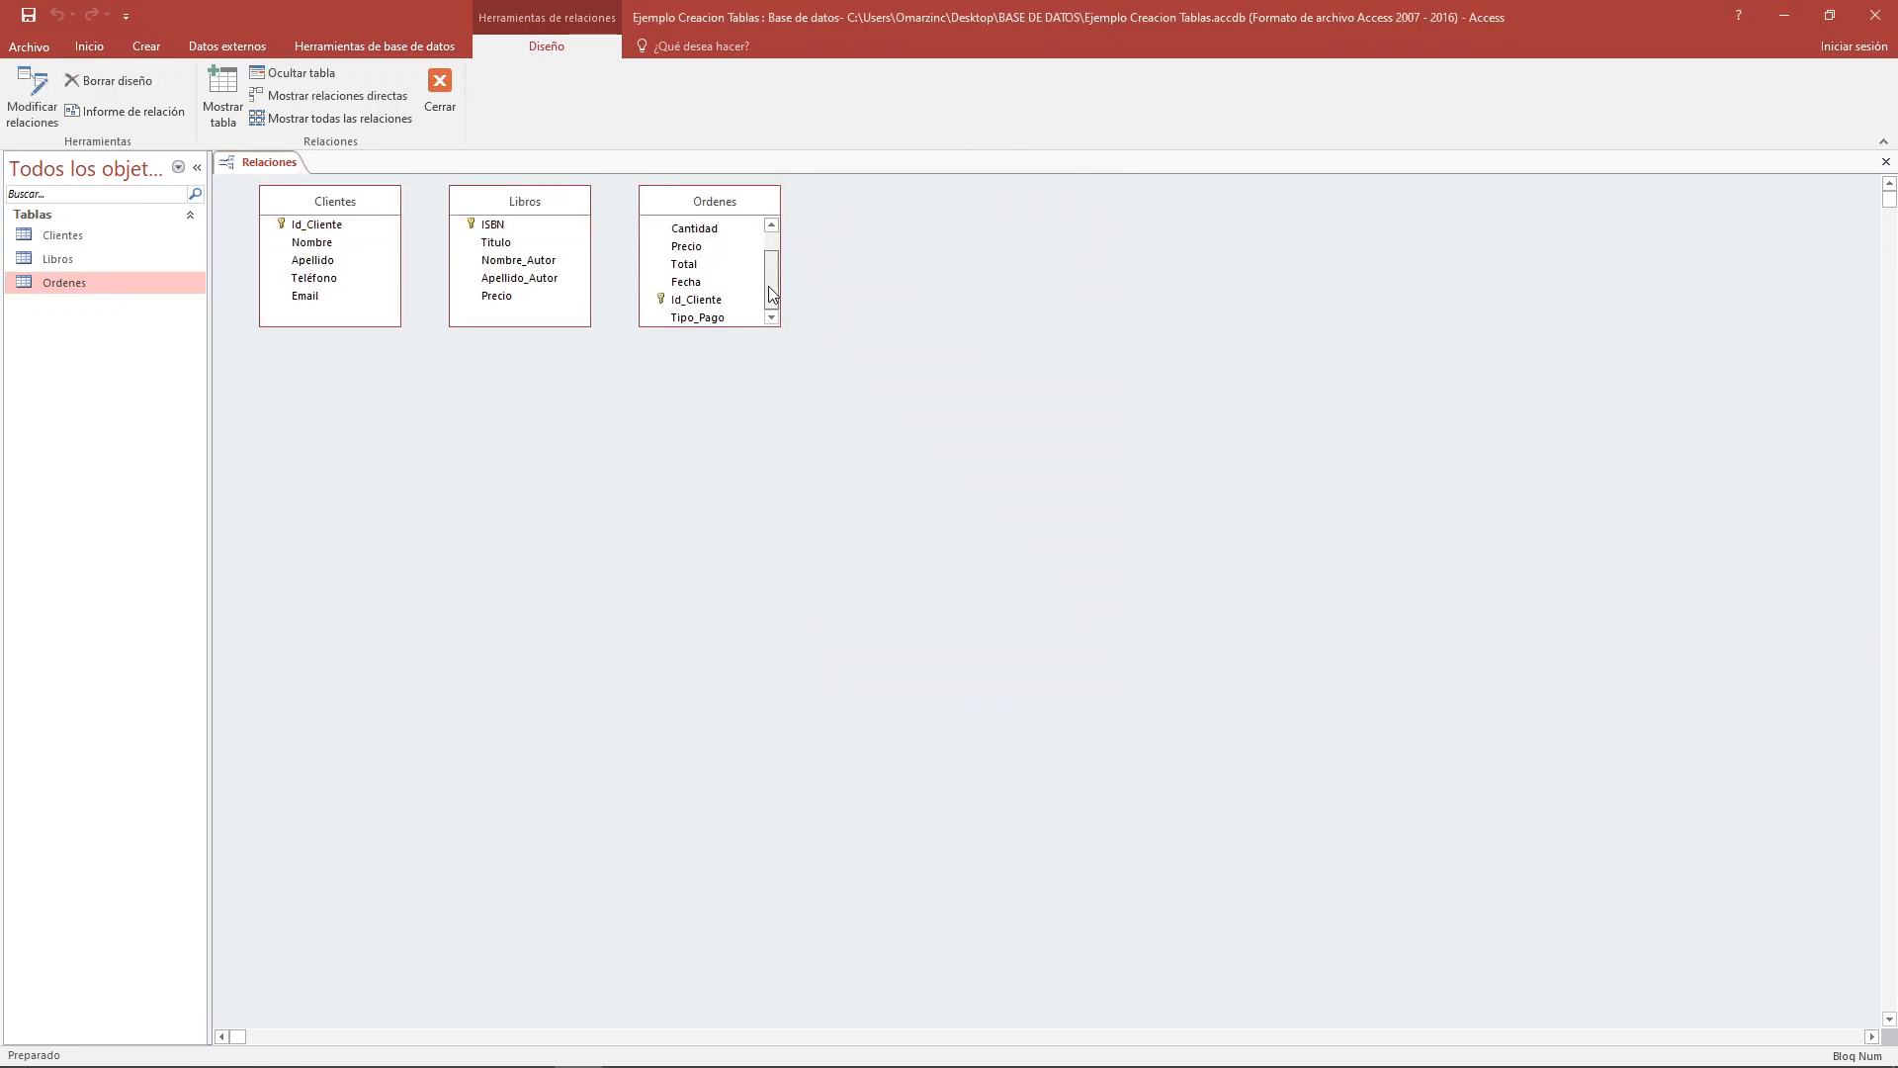
left_click_drag(714, 206, 856, 286)
left_click_drag(561, 205, 662, 307)
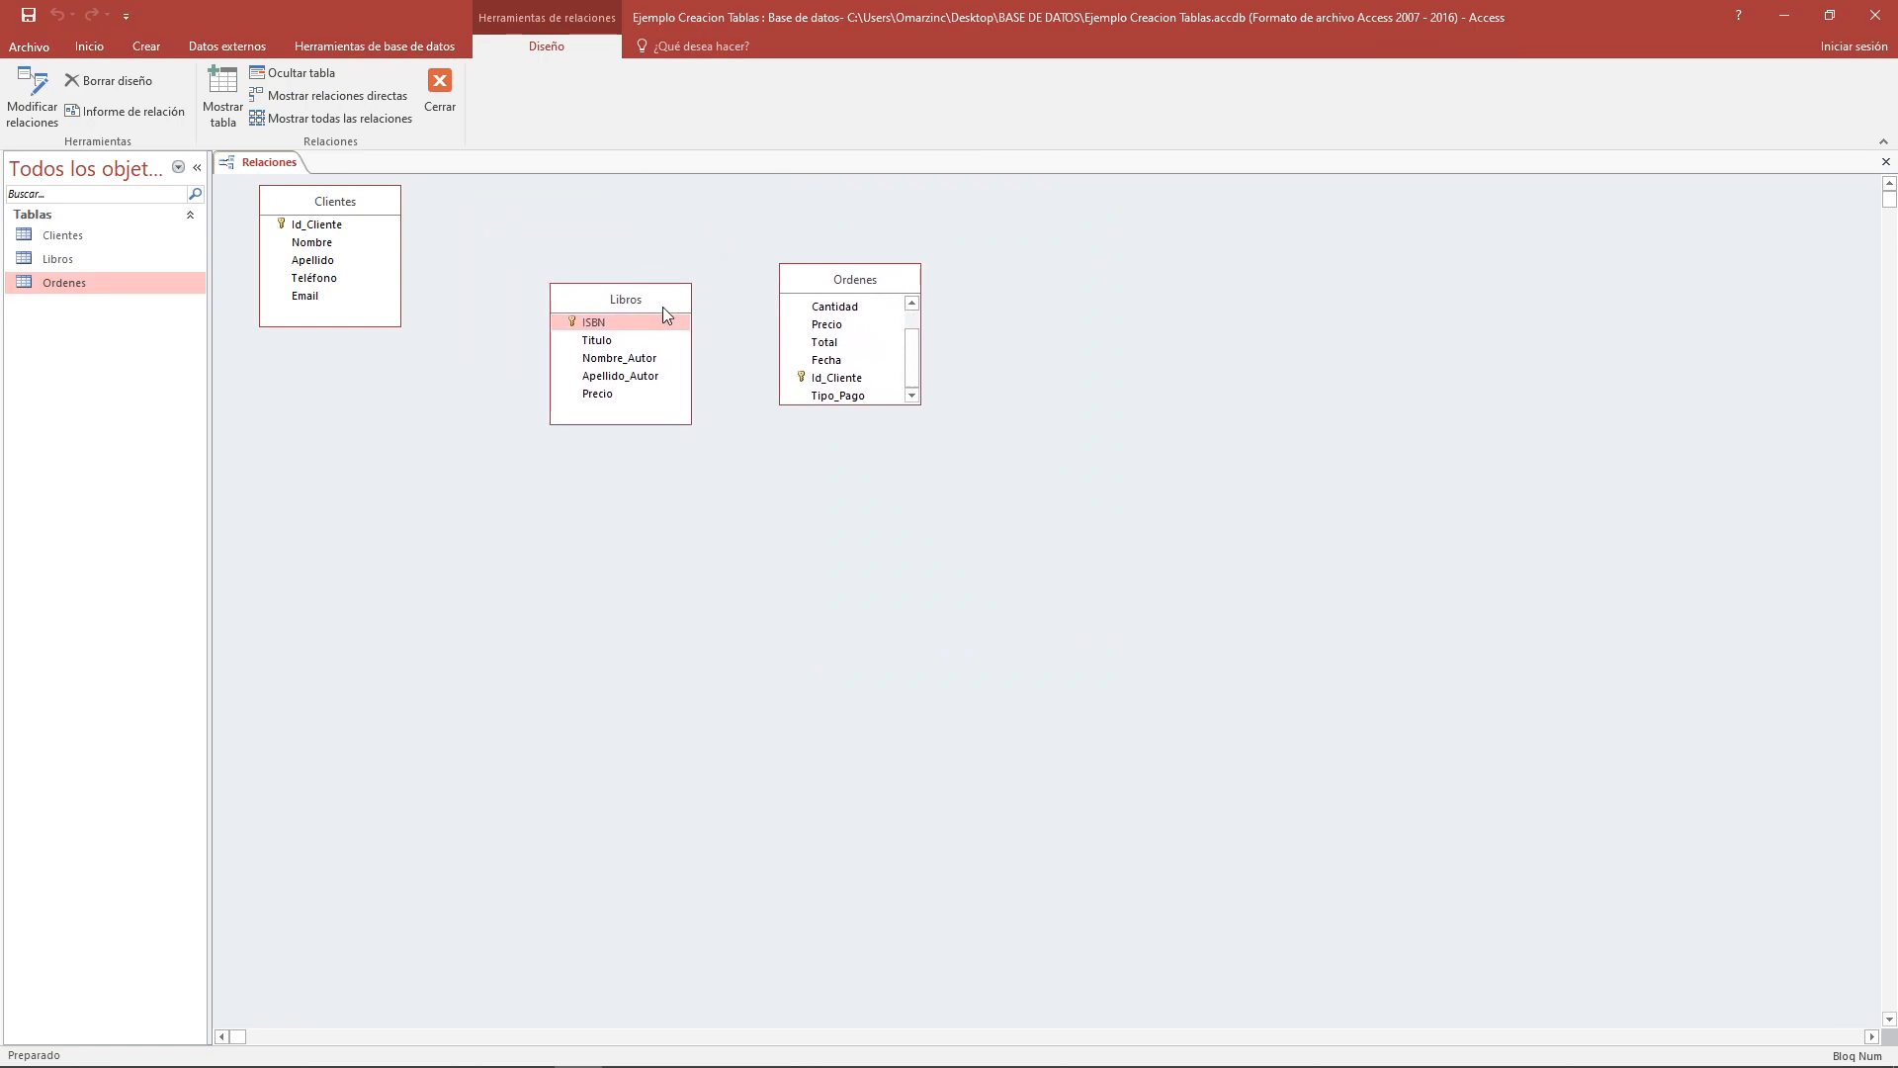
left_click_drag(376, 205, 430, 414)
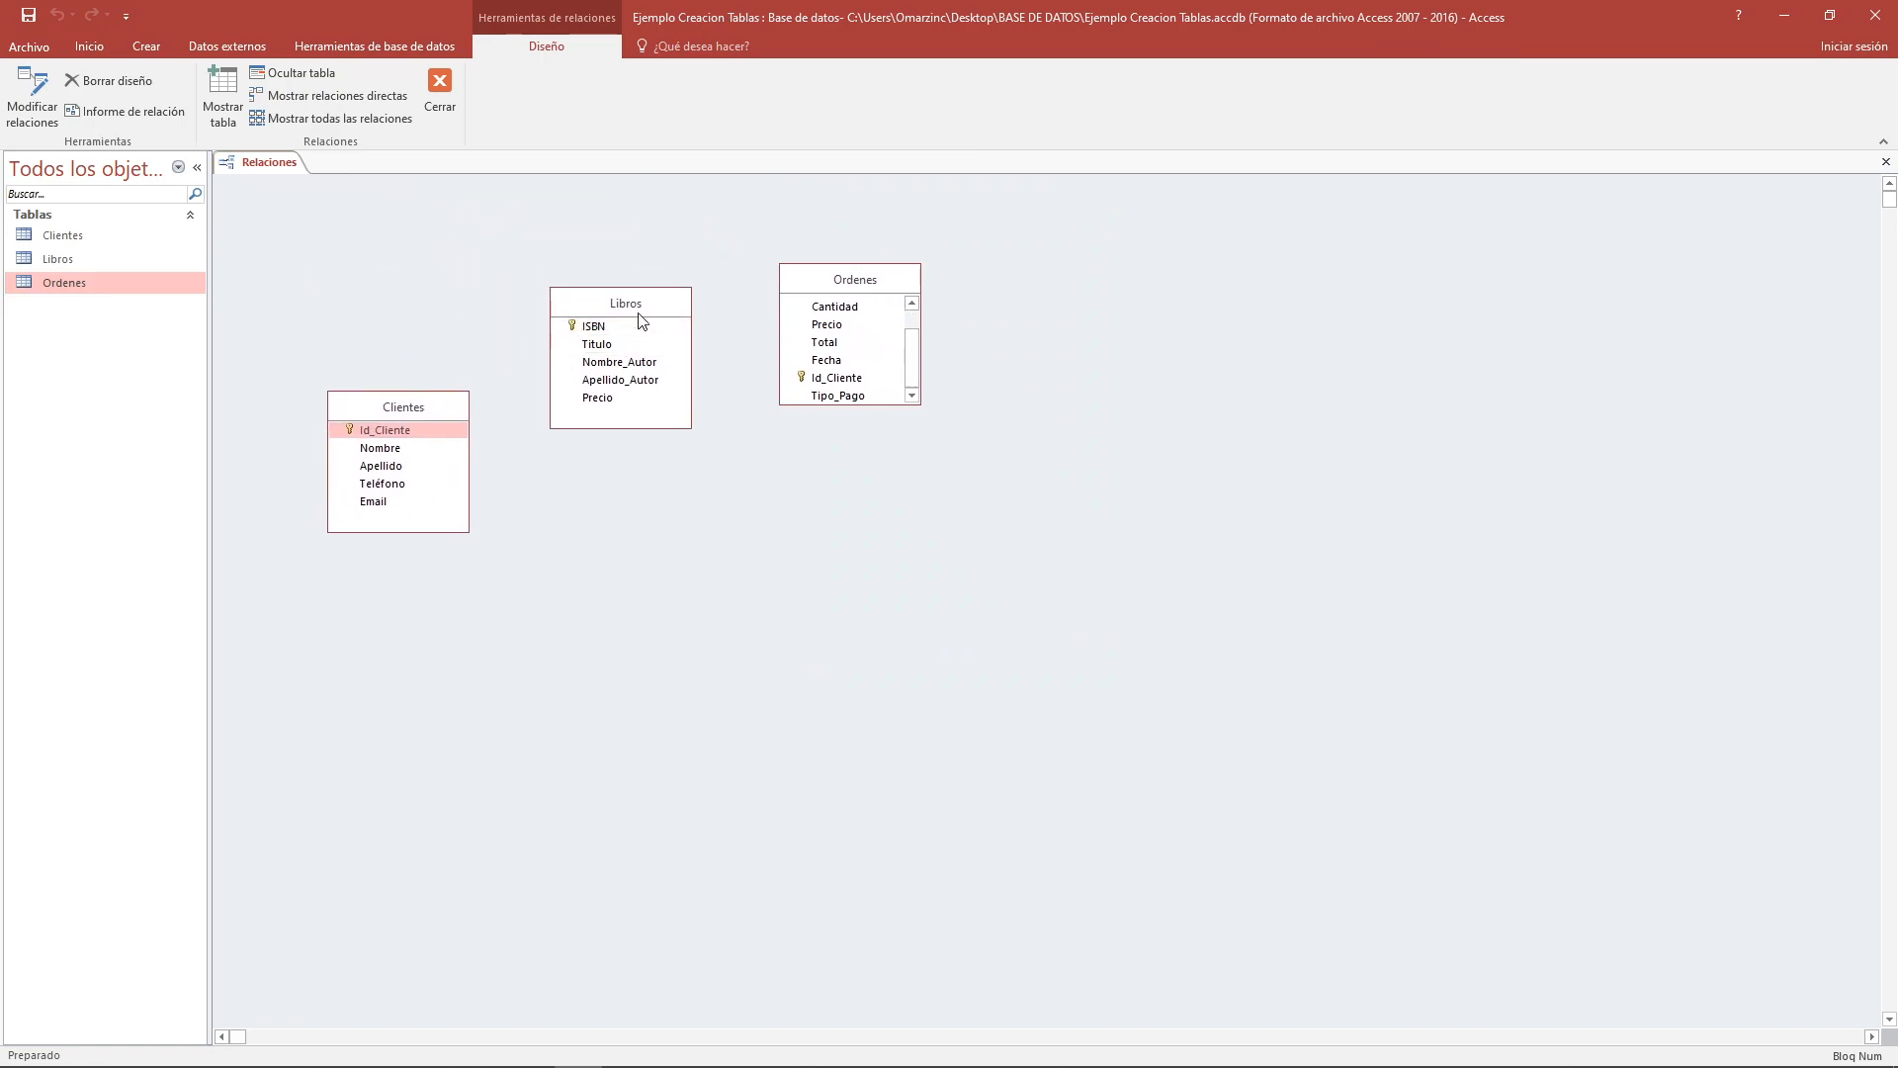
left_click_drag(640, 306, 608, 282)
left_click_drag(830, 283, 758, 253)
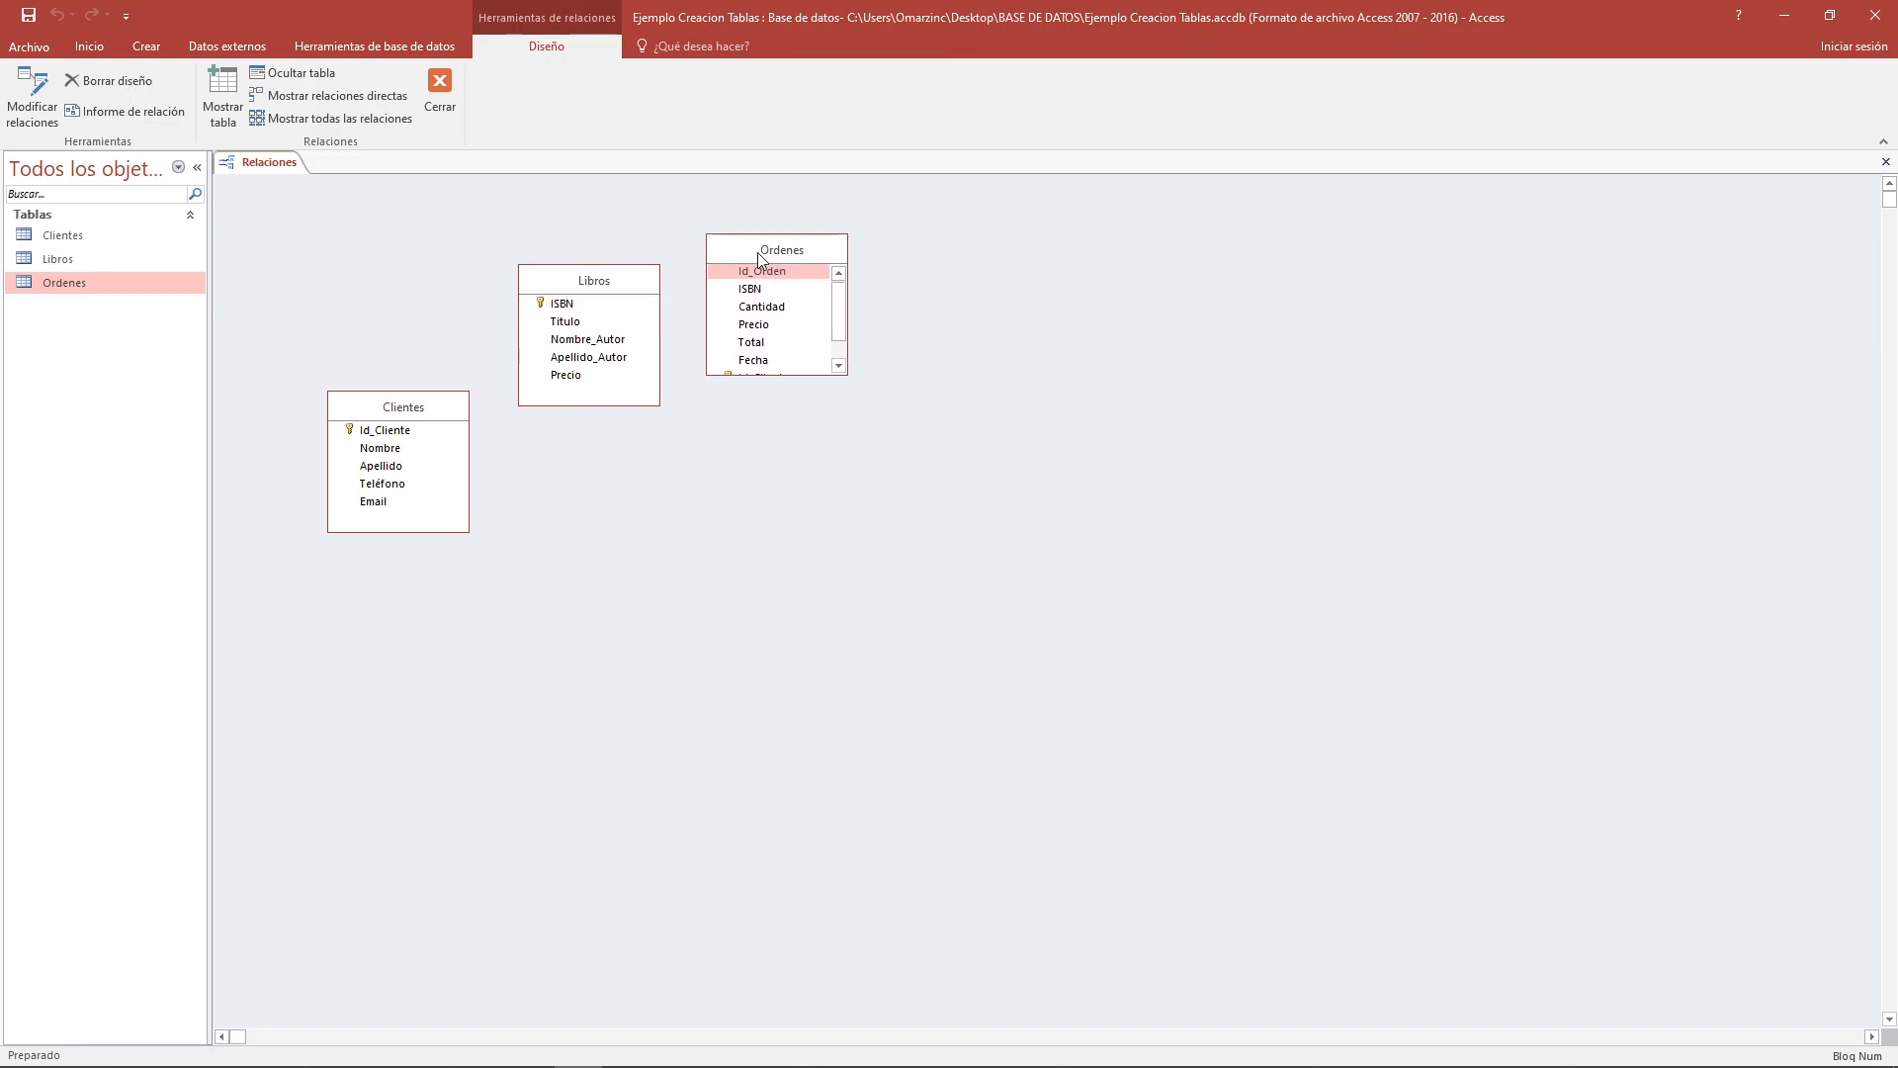
left_click_drag(621, 285, 941, 443)
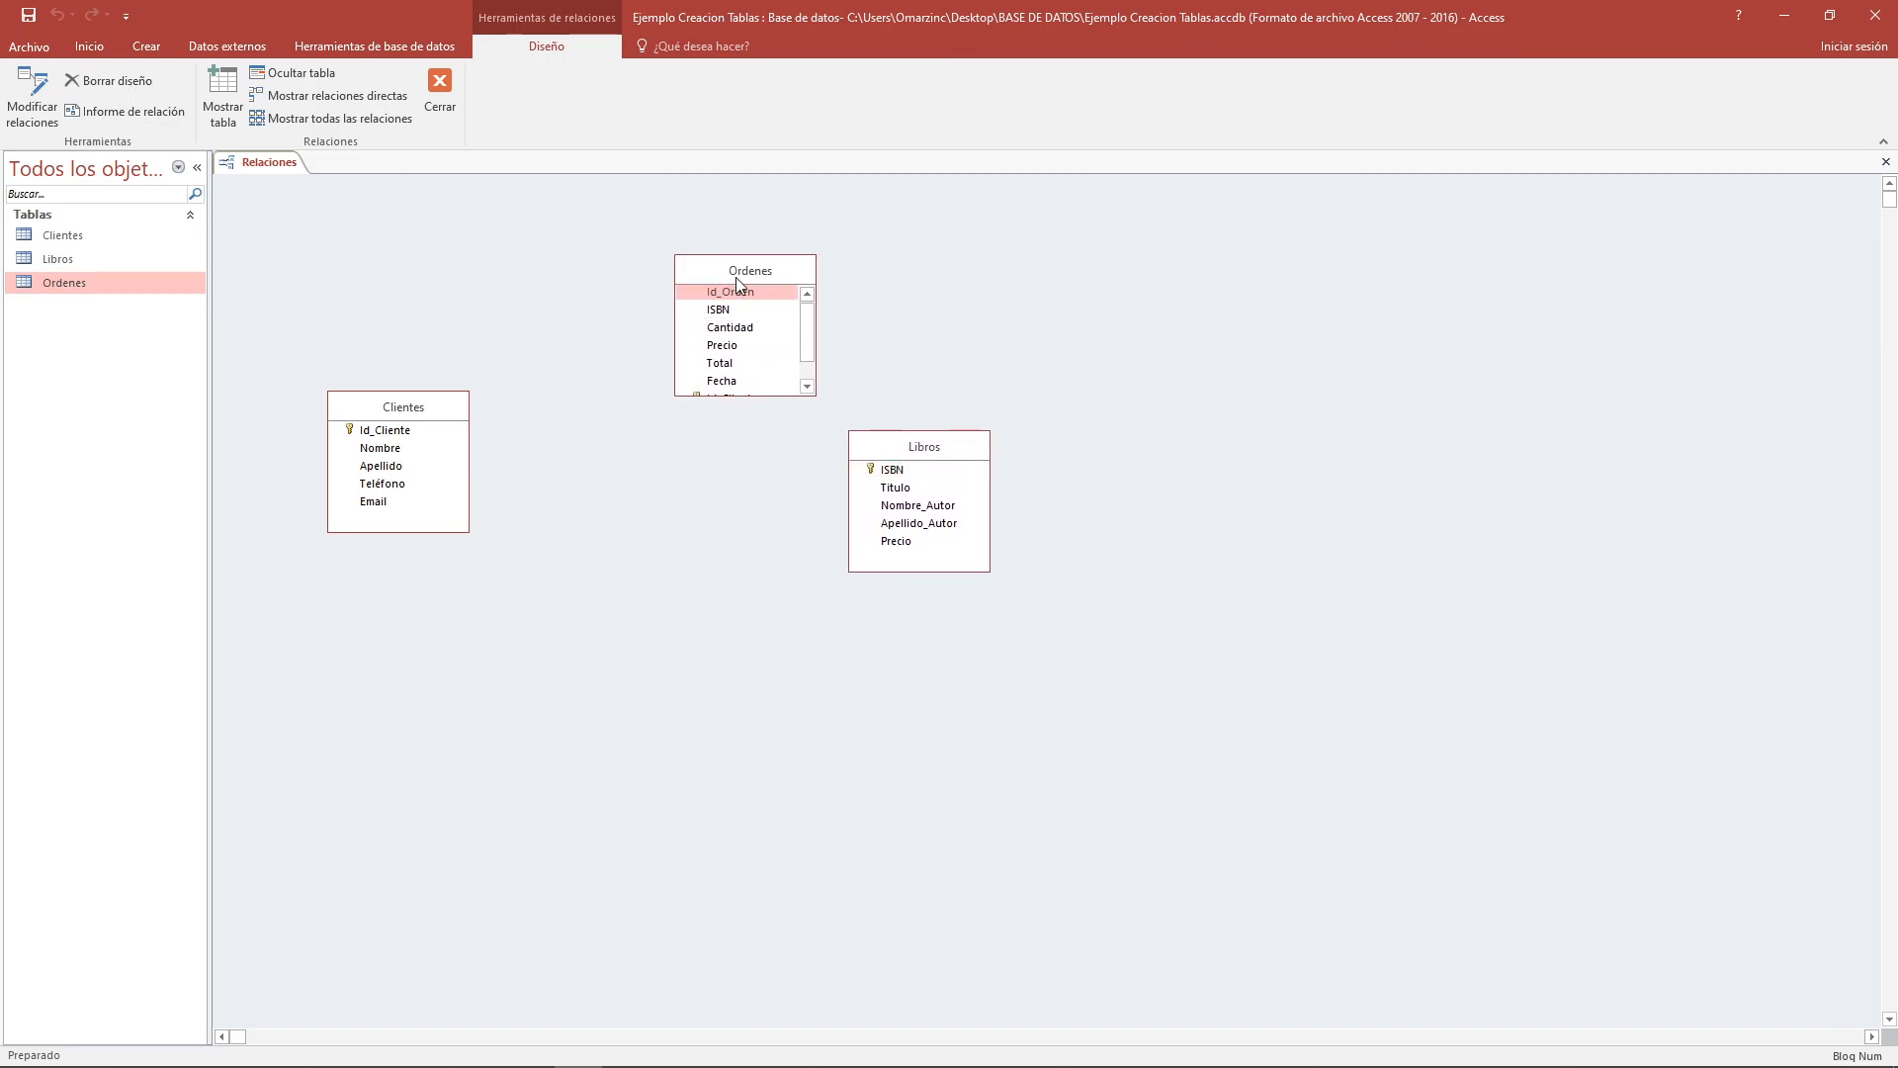
left_click_drag(783, 253, 594, 284)
left_click_drag(893, 447, 793, 396)
scroll(665, 336, "down", 1)
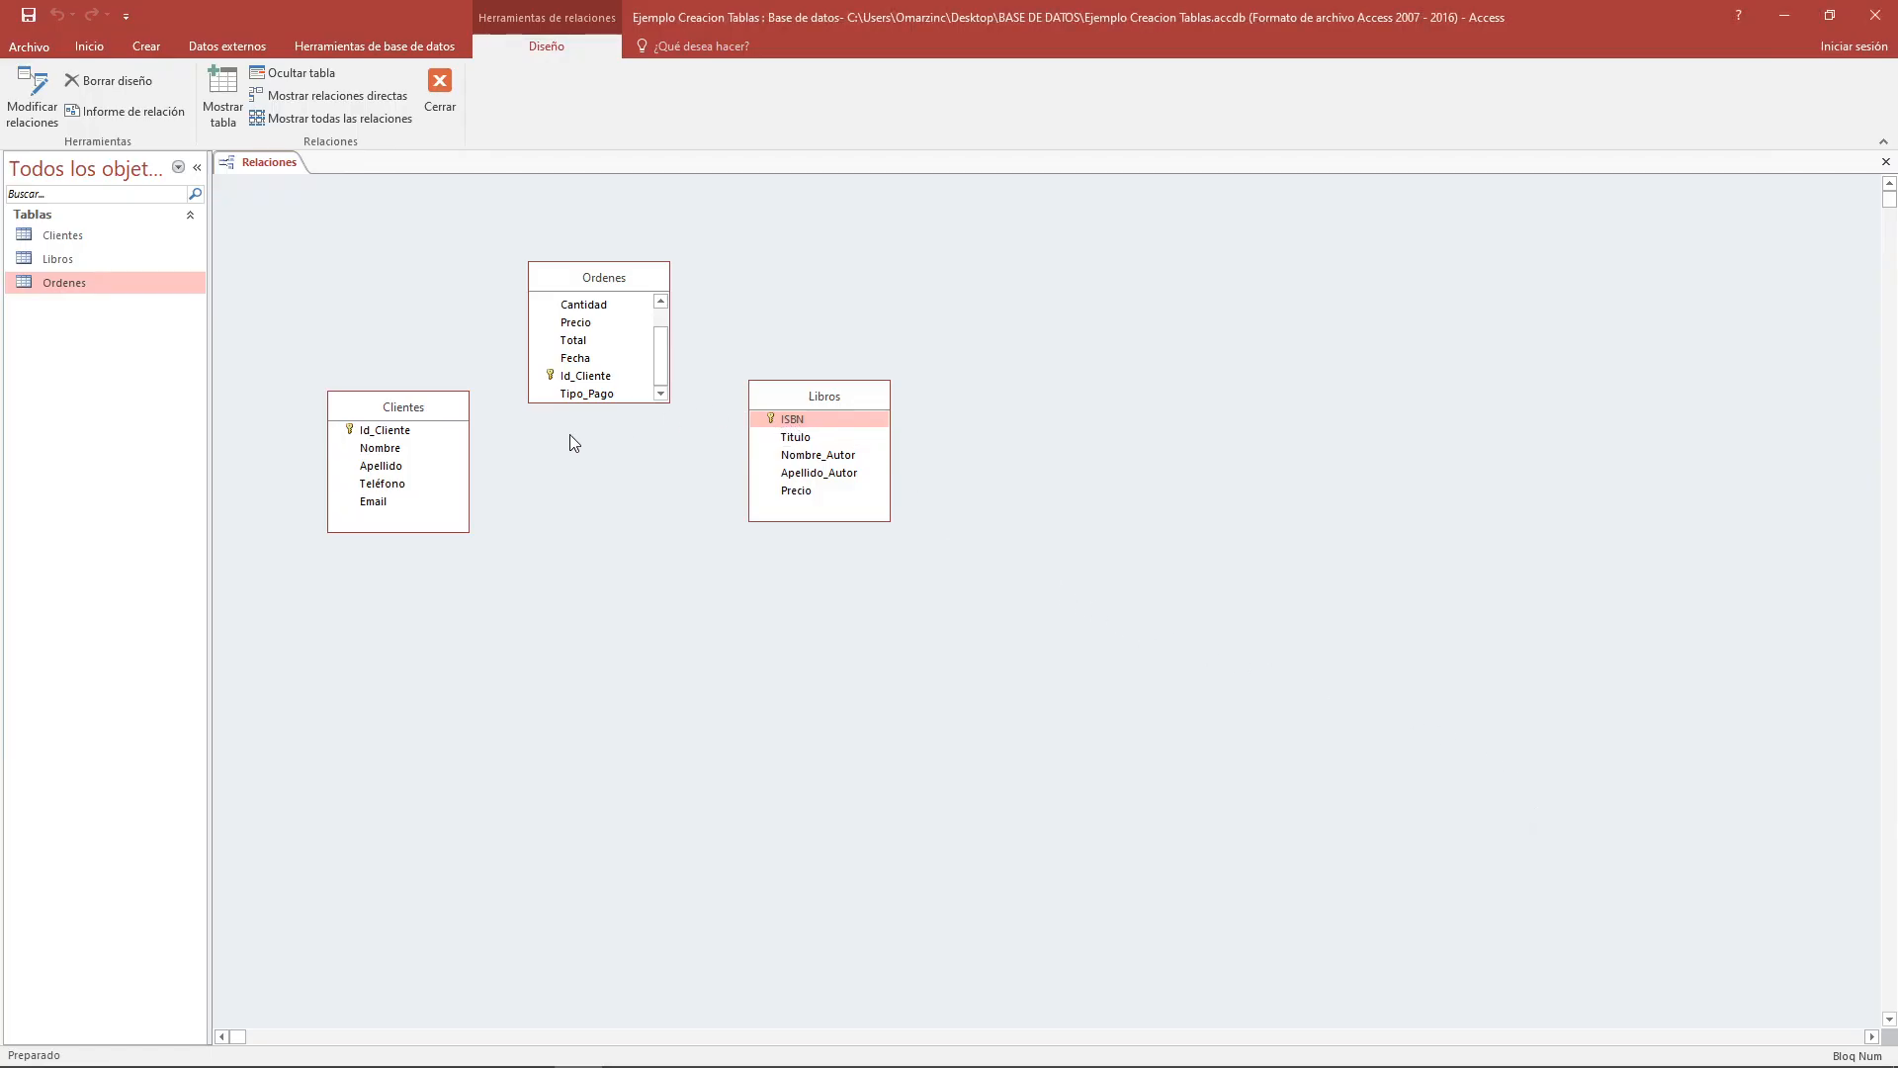
Swap Libros to the left of Ordenes and Clientes to its right, and compare the layout with the presentation's table diagram
left_click_drag(446, 412, 1091, 653)
left_click_drag(850, 403, 438, 398)
left_click_drag(1059, 656, 828, 402)
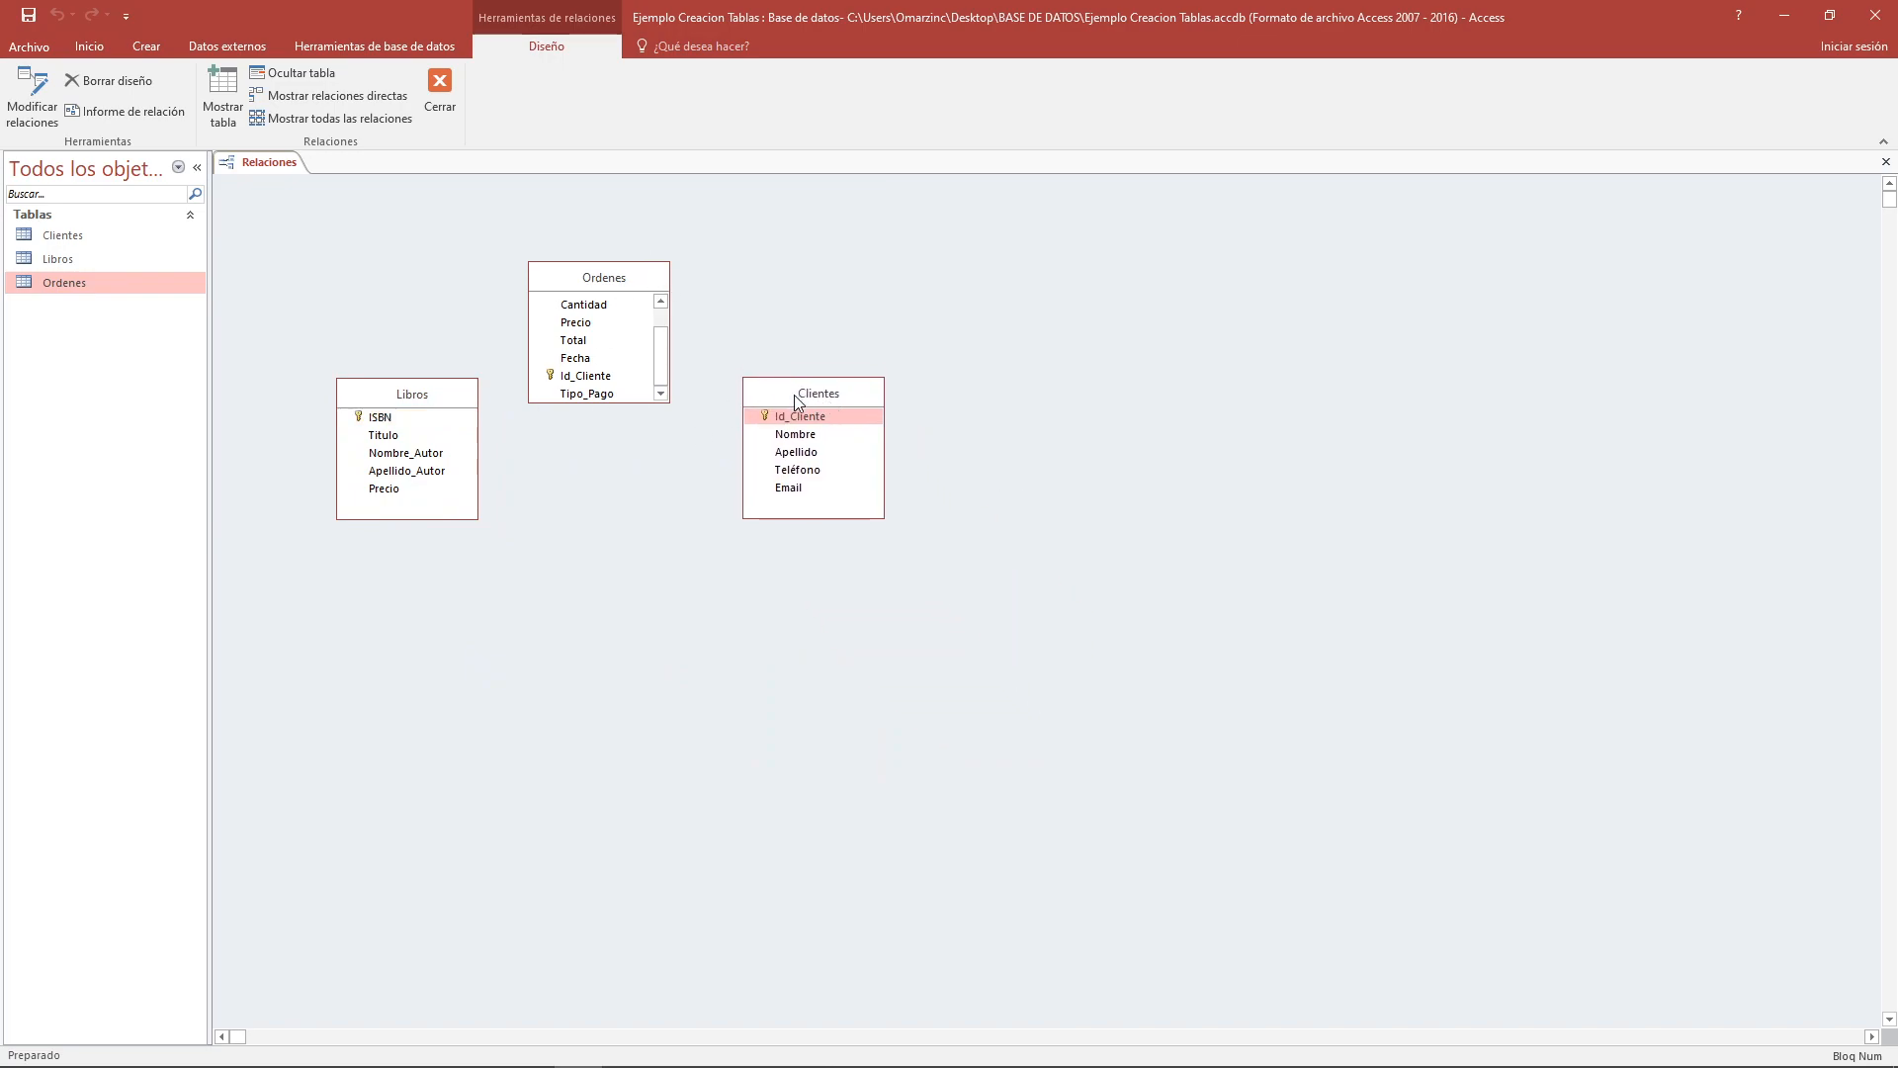
key("alt+Tab")
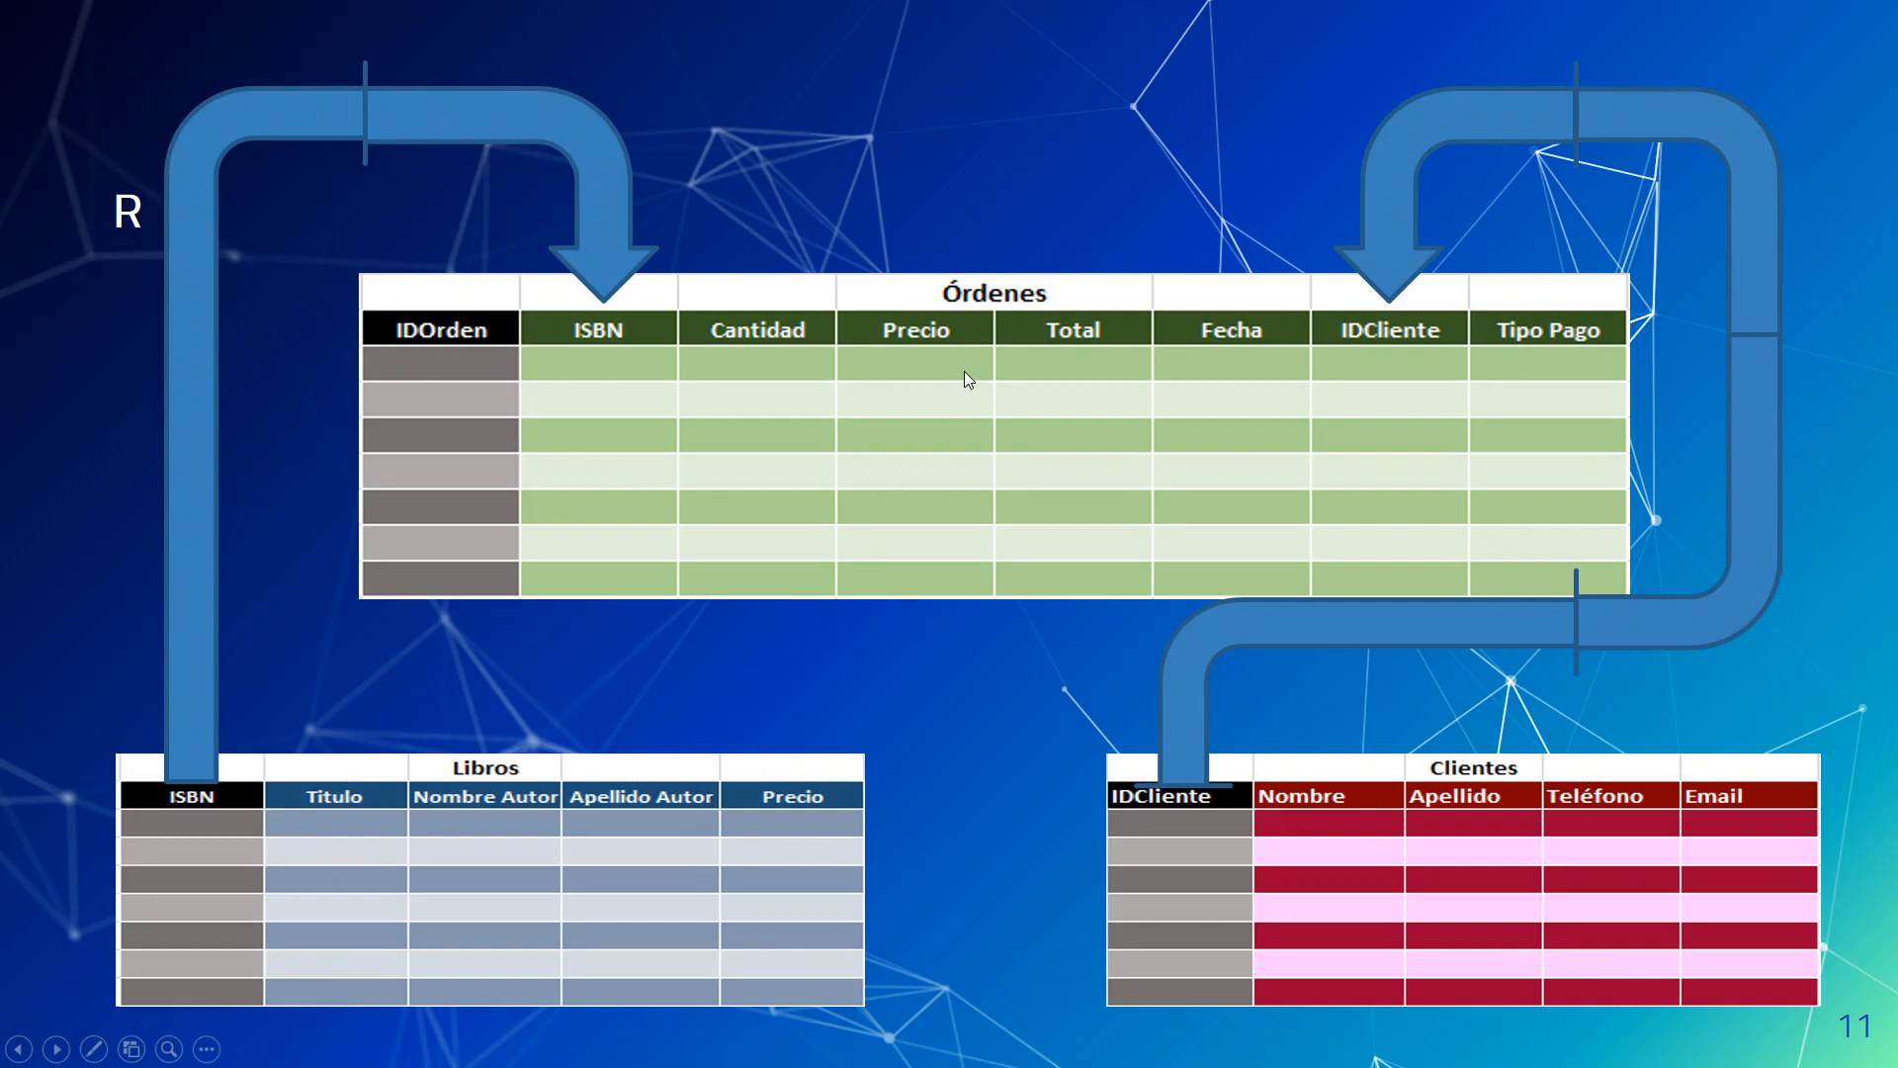
key("alt+Tab")
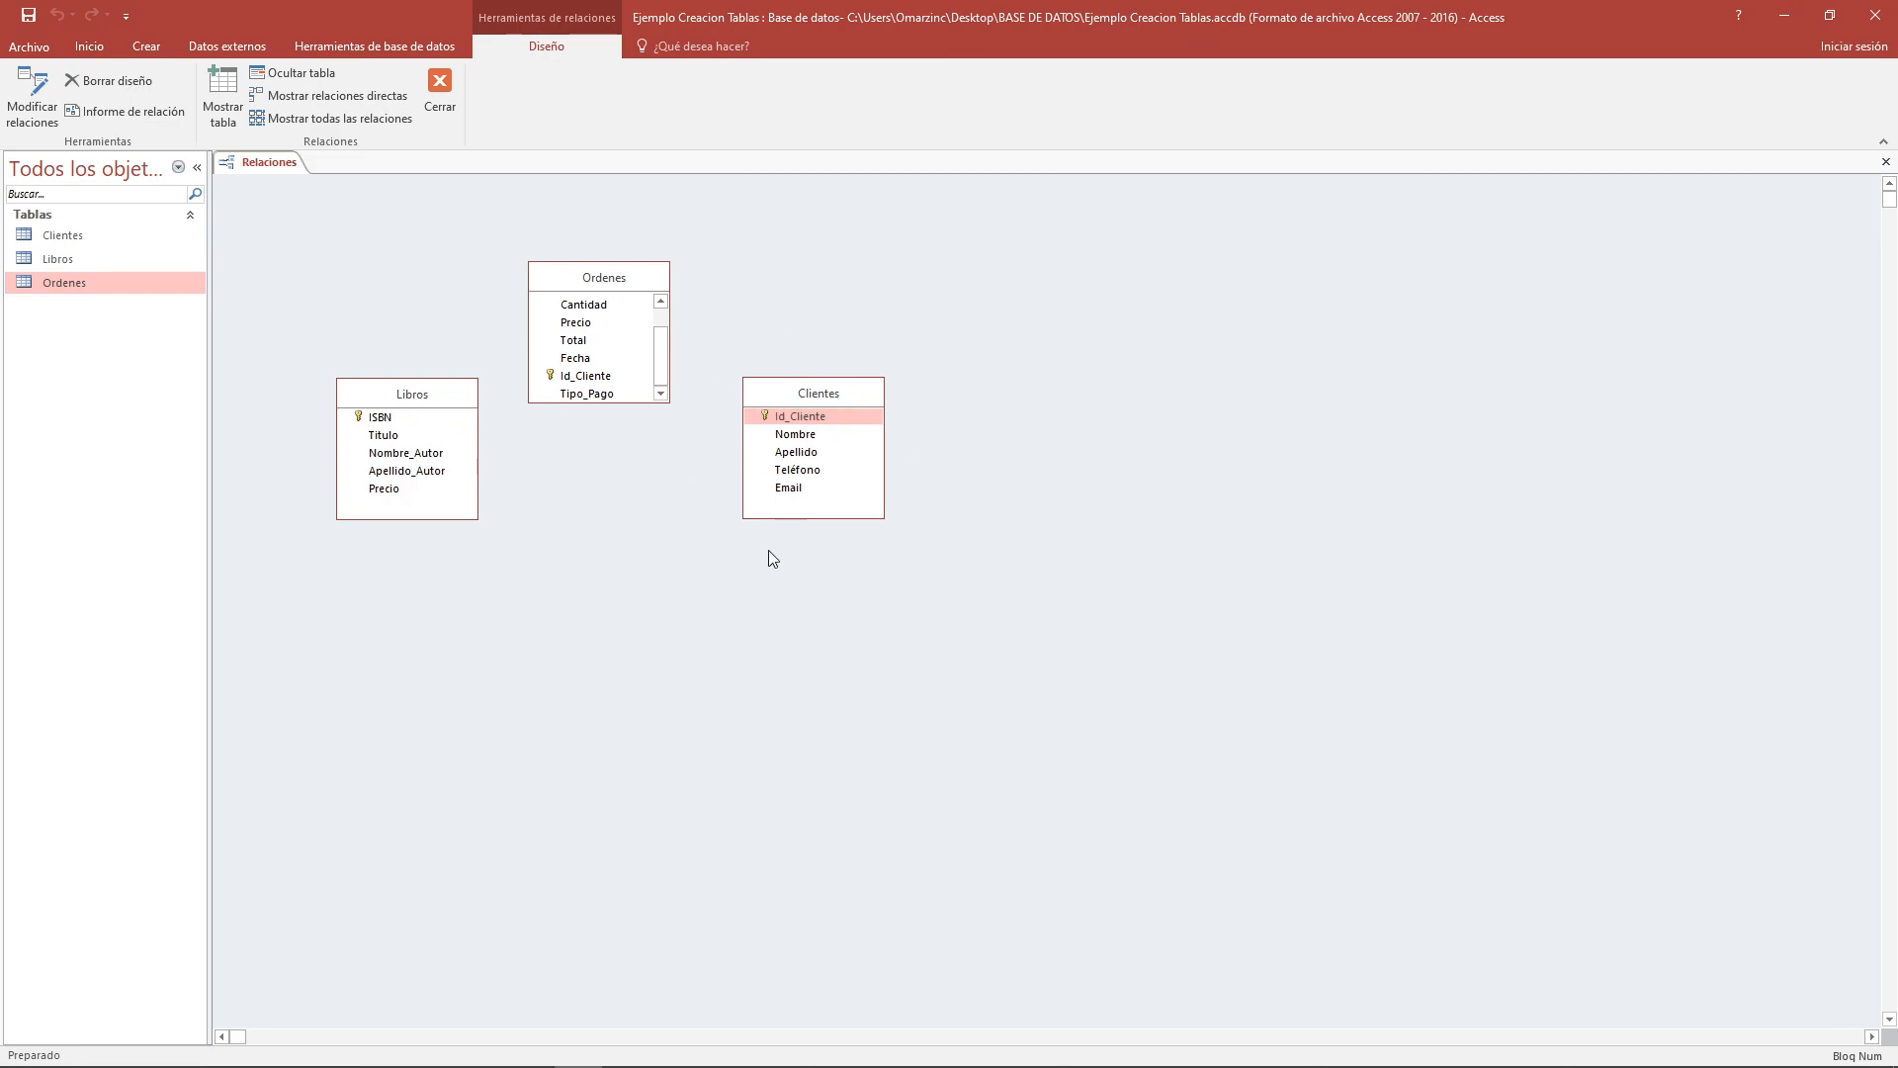
left_click(426, 442)
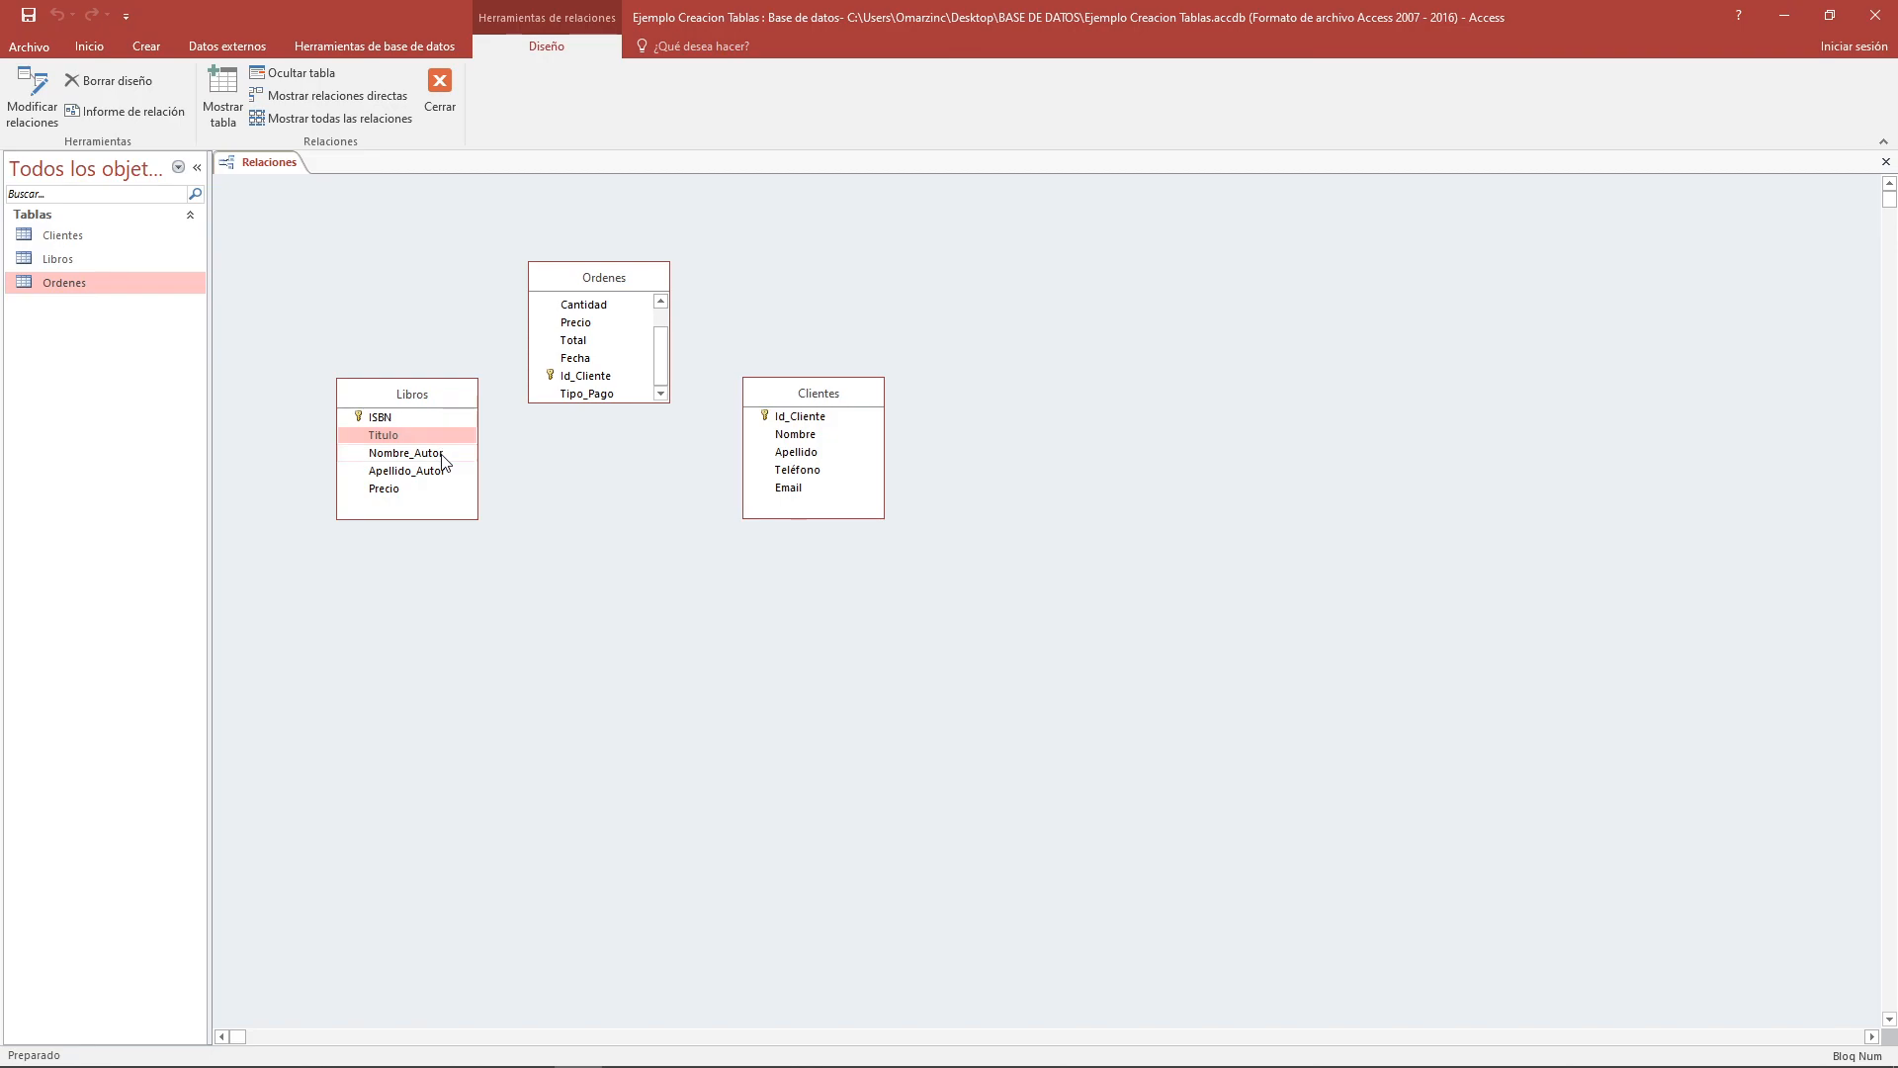
left_click(443, 454)
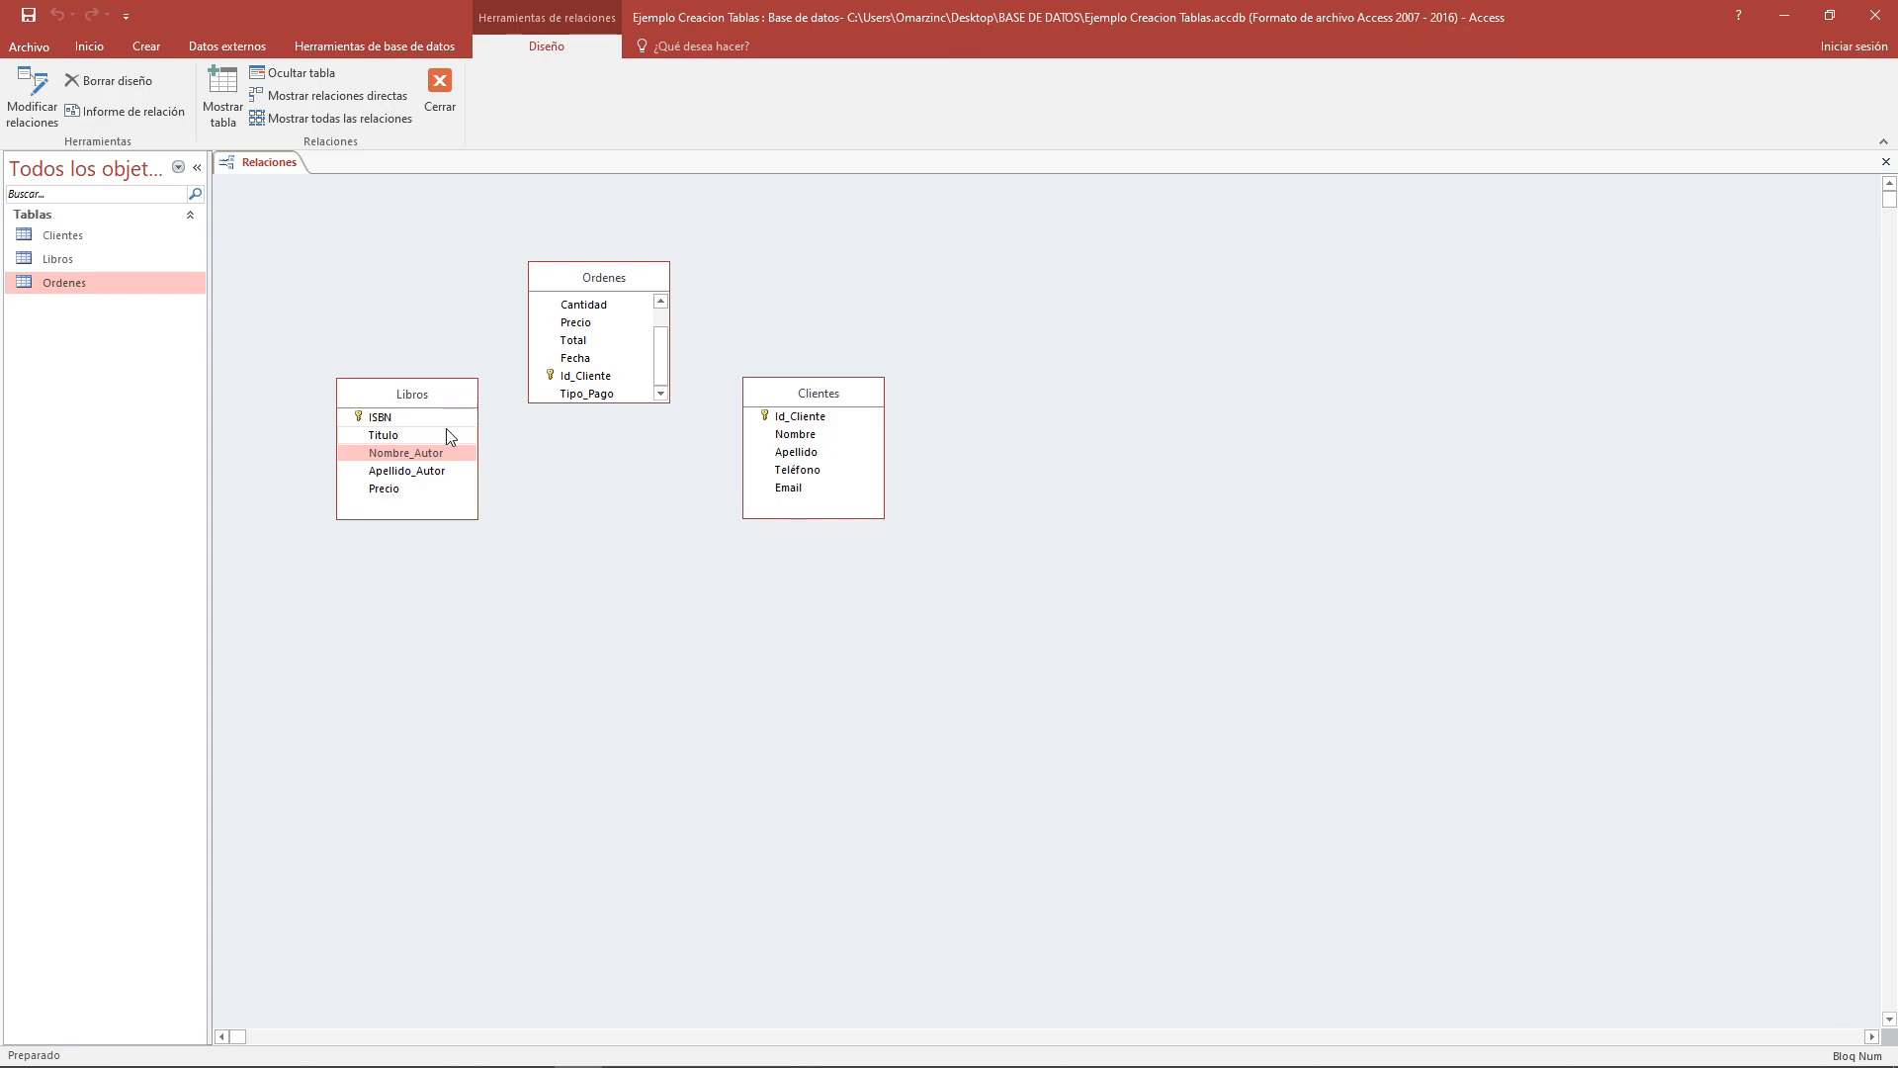
left_click(408, 417)
left_click(417, 488)
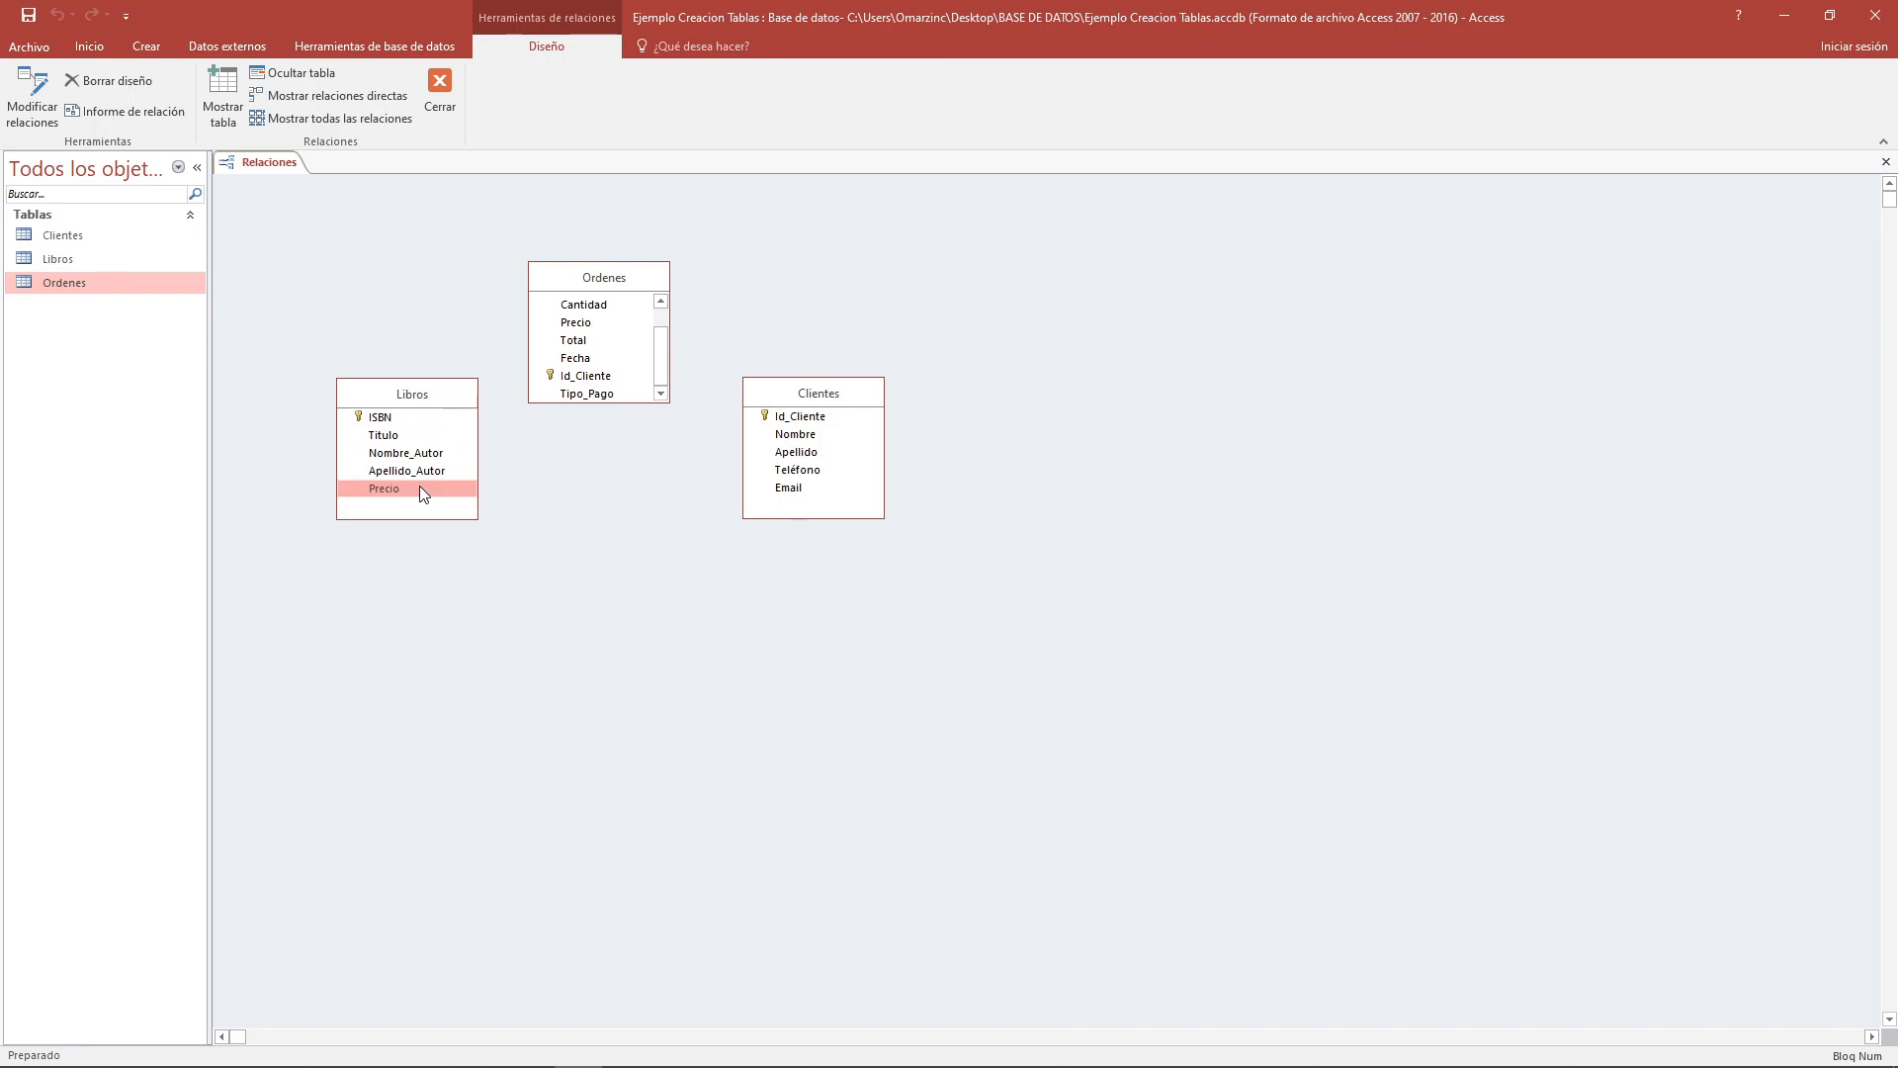
left_click(455, 453)
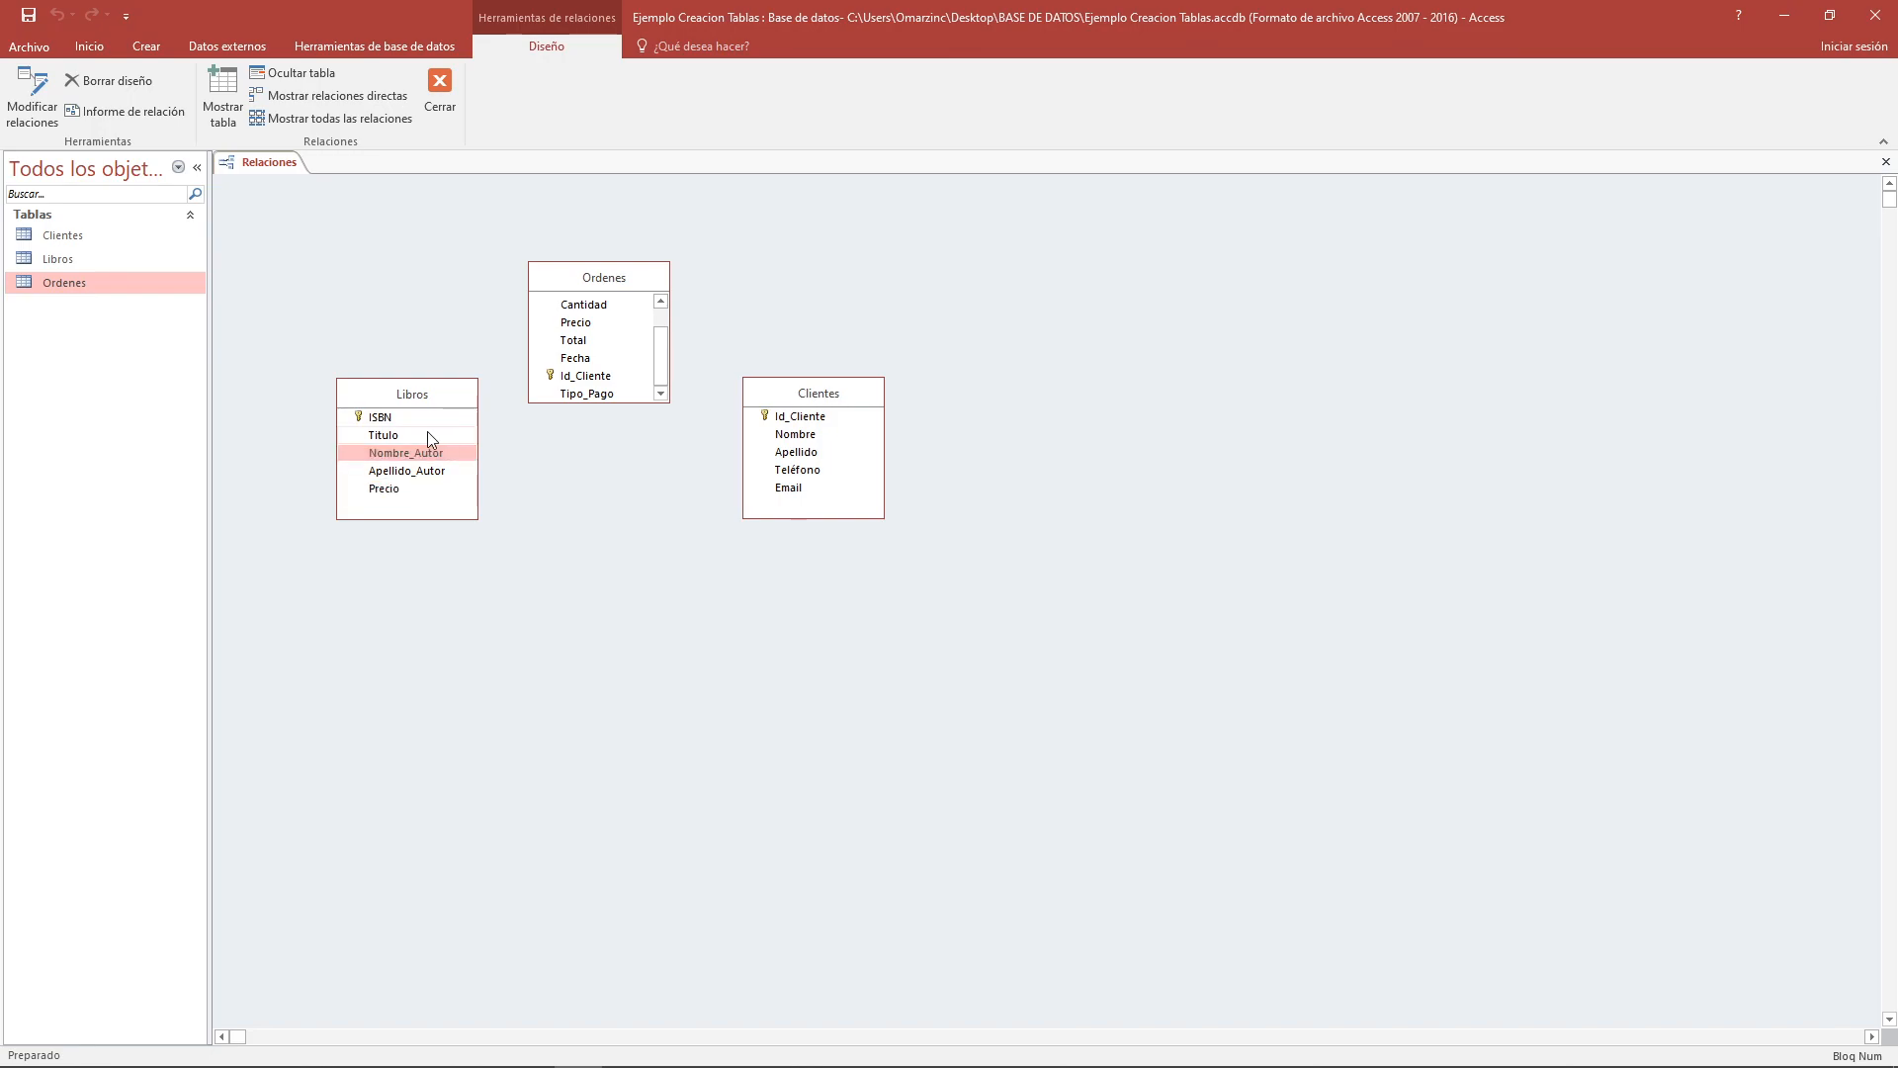